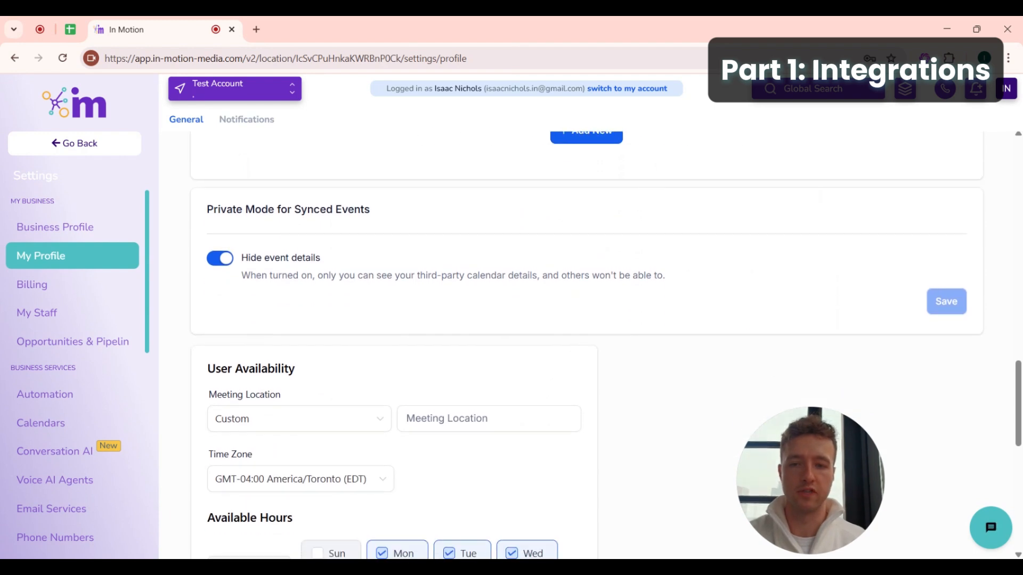
- Point out the personal Time Zone setting, then open the Business Profile settings
{"action": "scroll", "coordinate": [303, 205], "scroll_direction": "up", "scroll_amount": 1}
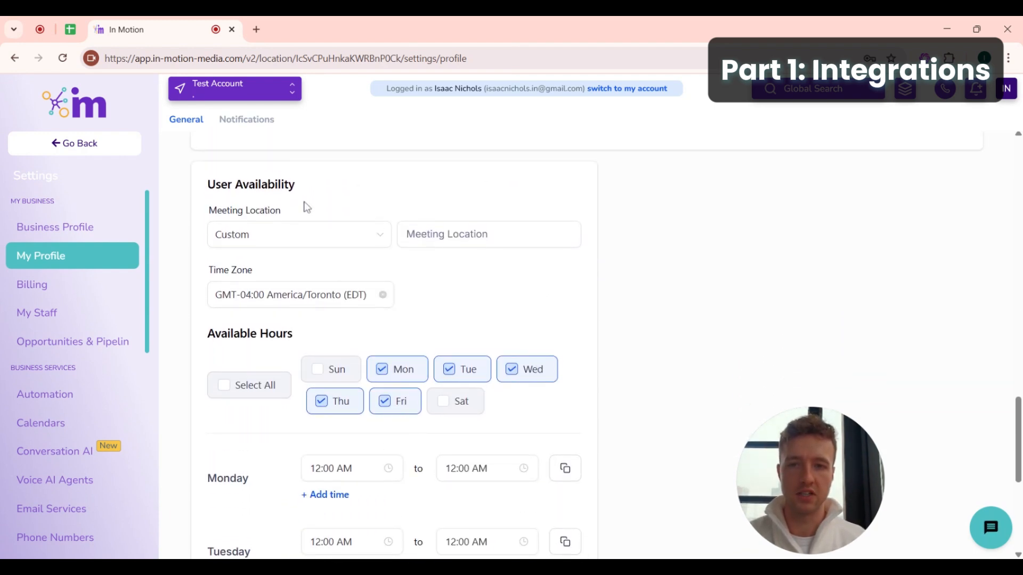
{"action": "left_click_drag", "start_coordinate": [298, 186], "coordinate": [203, 197]}
{"action": "left_click_drag", "start_coordinate": [209, 277], "coordinate": [286, 270]}
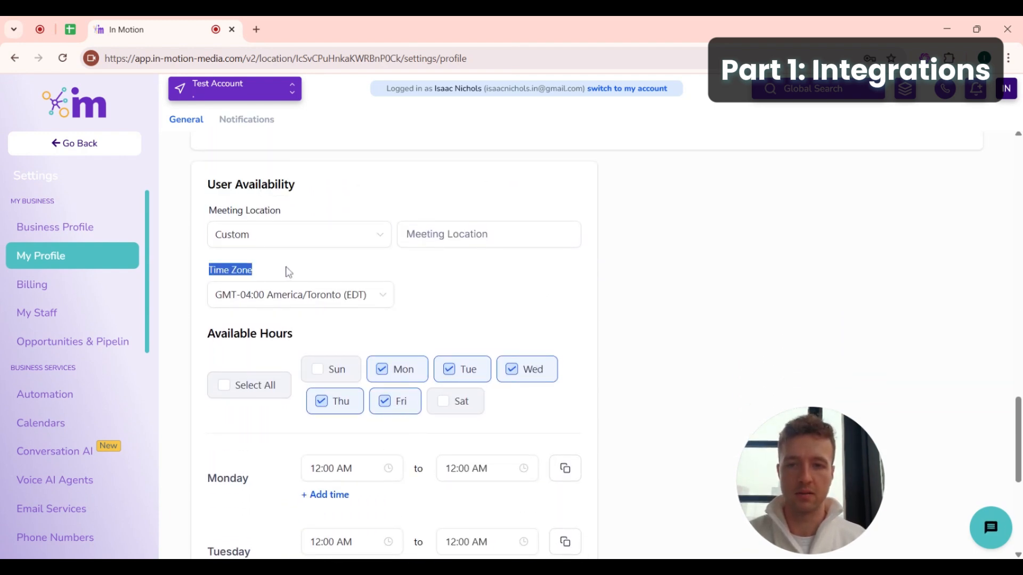
{"action": "left_click", "coordinate": [113, 232]}
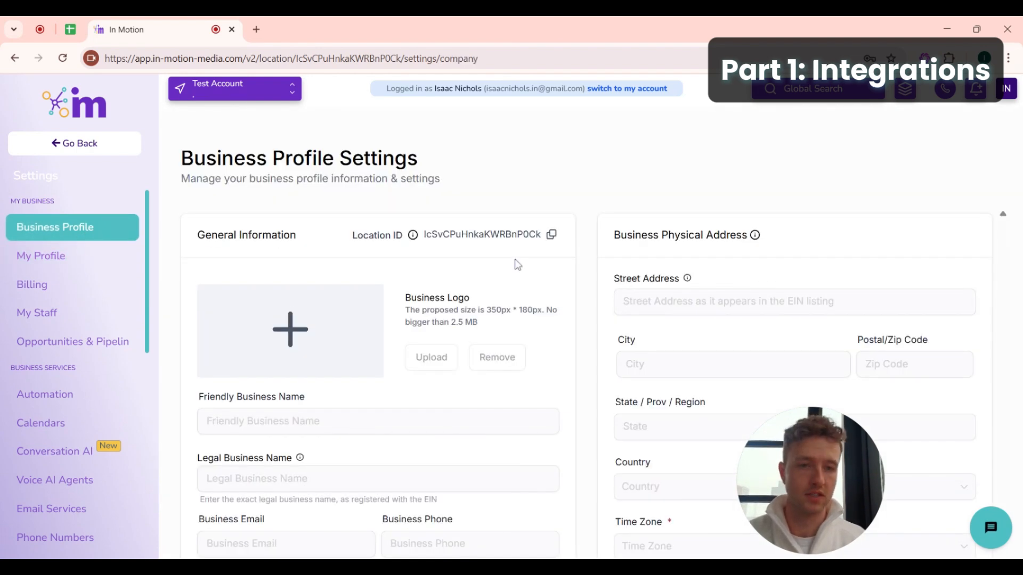
{"action": "scroll", "coordinate": [515, 265], "scroll_direction": "down", "scroll_amount": 5}
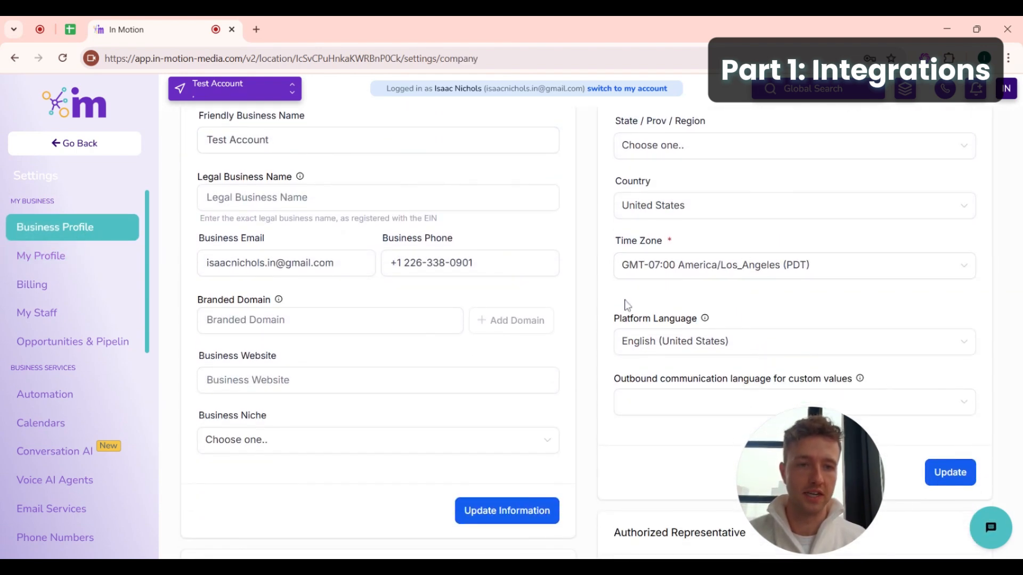
- Set the business time zone to GMT-04:00 America/New_York (EDT) and save it
{"action": "left_click", "coordinate": [748, 265]}
{"action": "scroll", "coordinate": [704, 381], "scroll_direction": "down", "scroll_amount": 10}
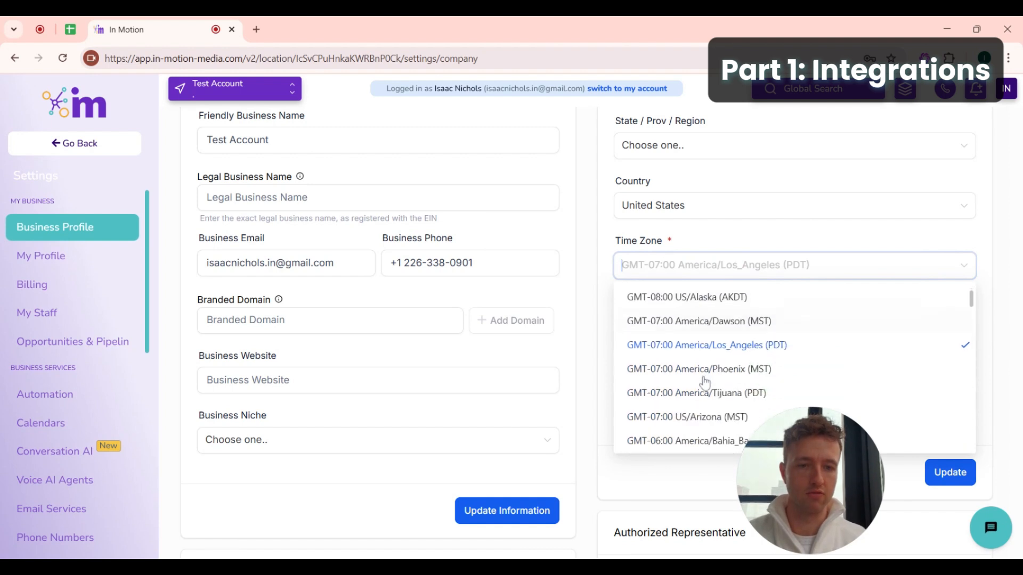
{"action": "scroll", "coordinate": [704, 378], "scroll_direction": "down", "scroll_amount": 4}
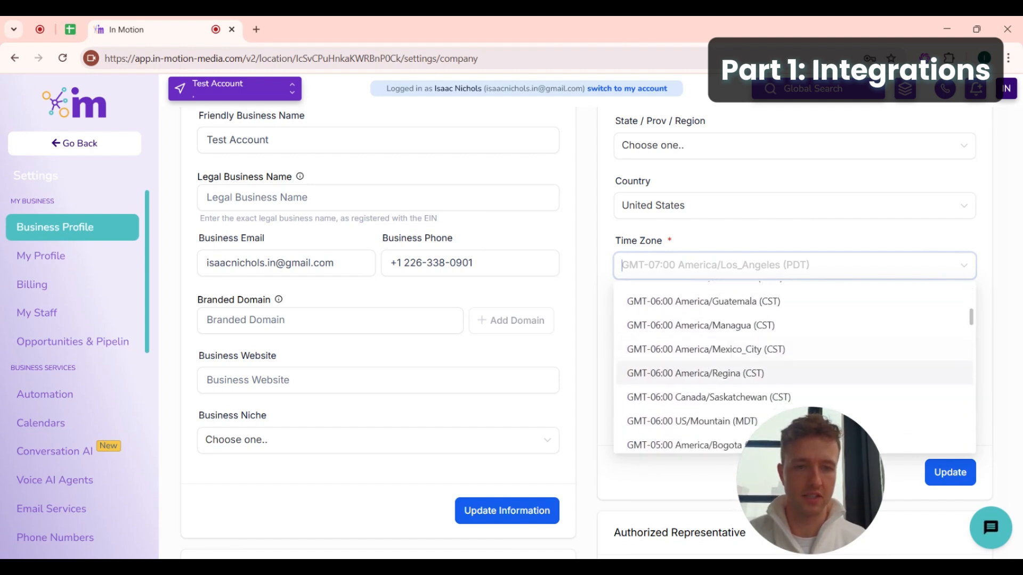
{"action": "scroll", "coordinate": [704, 378], "scroll_direction": "down", "scroll_amount": 3}
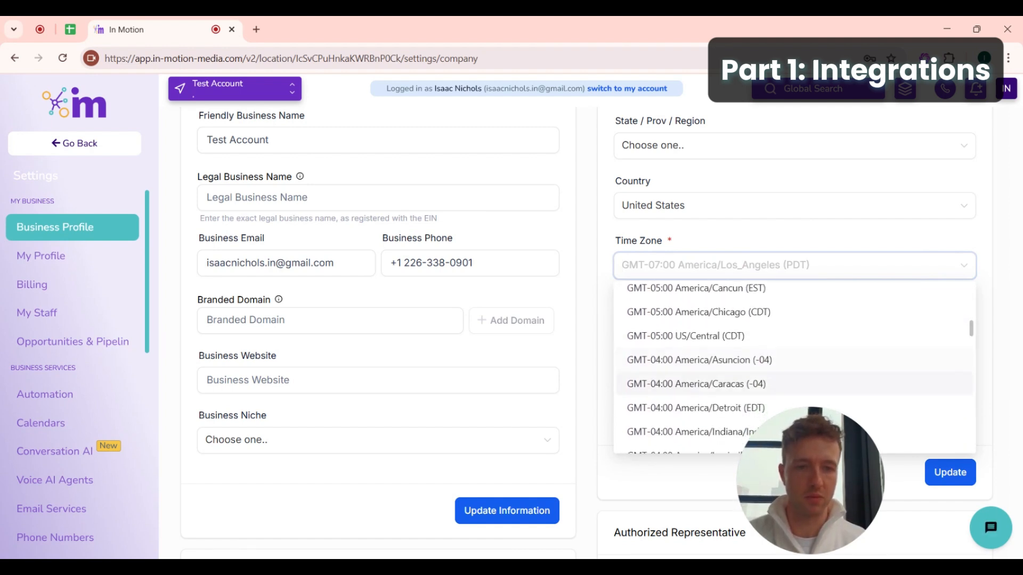
{"action": "scroll", "coordinate": [704, 378], "scroll_direction": "up", "scroll_amount": 3}
{"action": "scroll", "coordinate": [704, 381], "scroll_direction": "up", "scroll_amount": 1}
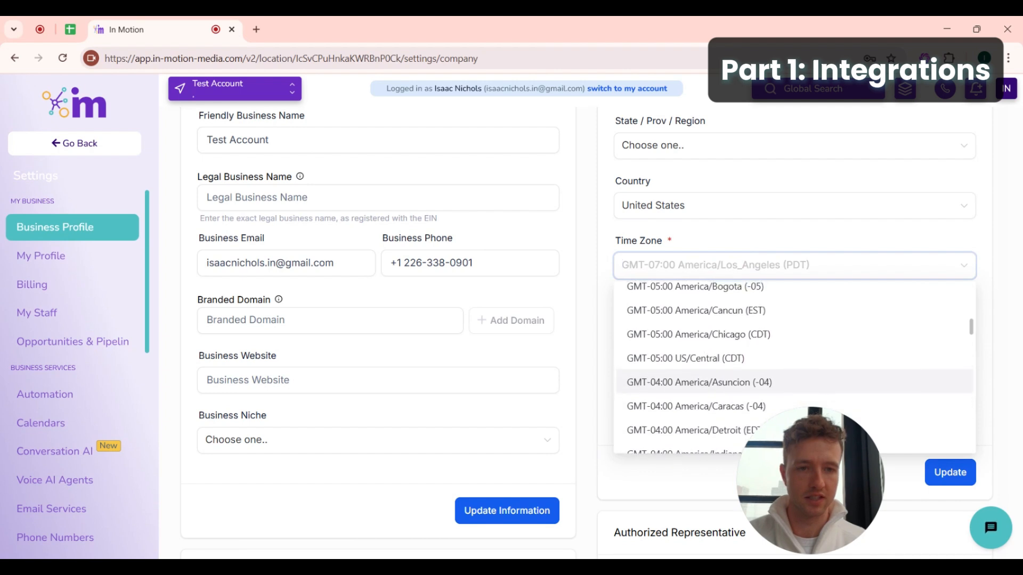
{"action": "scroll", "coordinate": [705, 381], "scroll_direction": "down", "scroll_amount": 3}
{"action": "scroll", "coordinate": [704, 381], "scroll_direction": "down", "scroll_amount": 2}
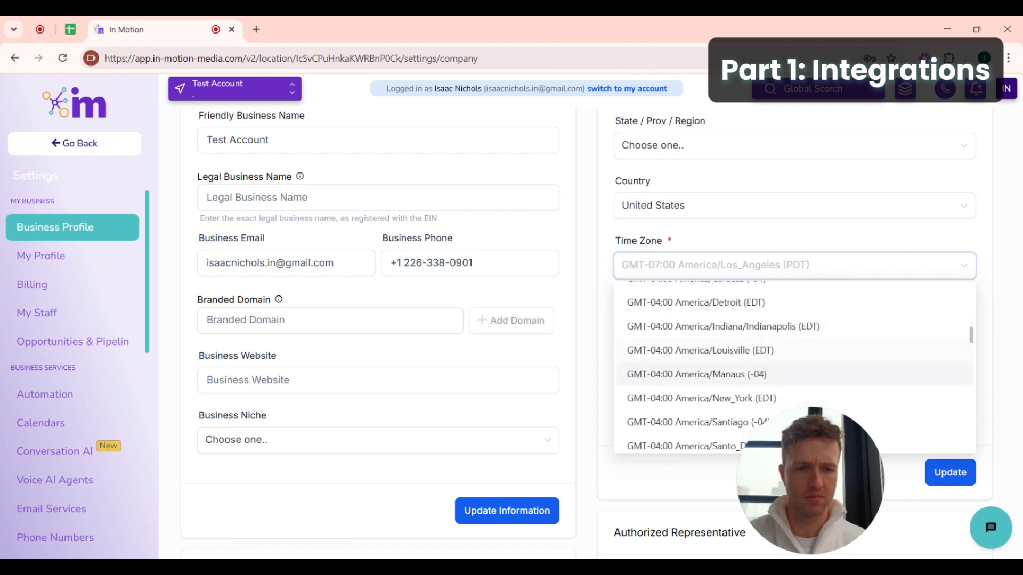
{"action": "left_click", "coordinate": [728, 394]}
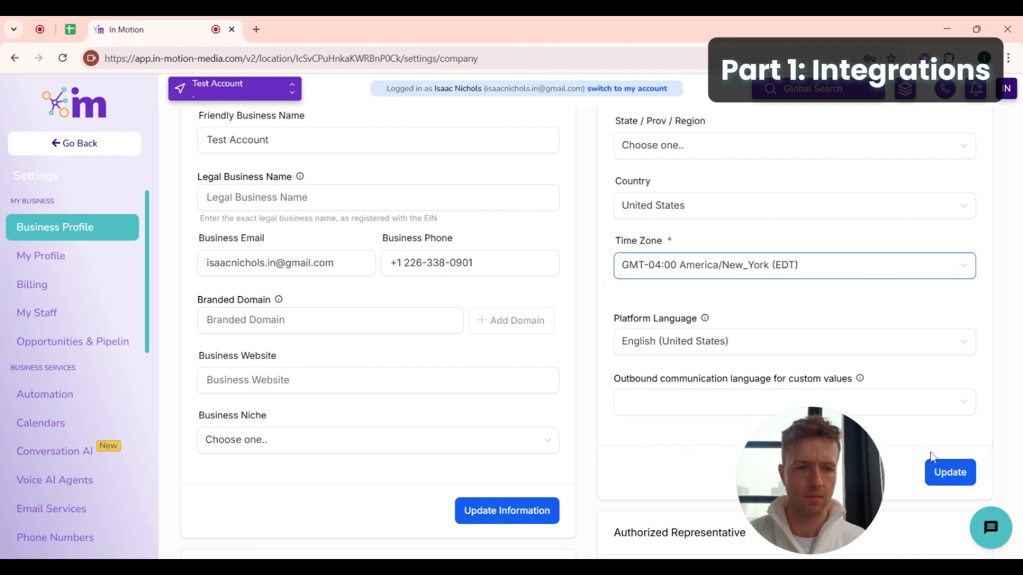
{"action": "left_click", "coordinate": [938, 471]}
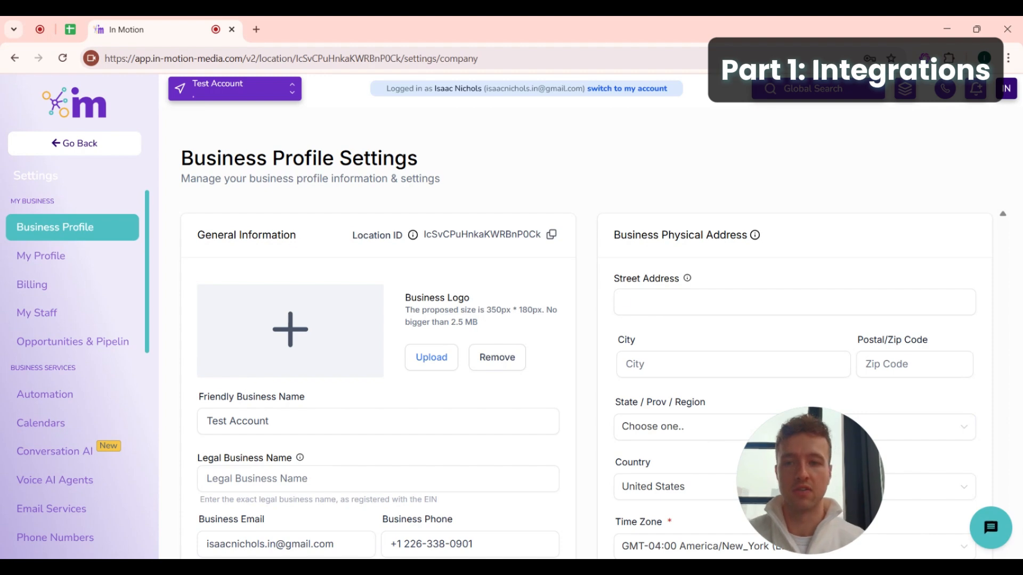
- Open My Profile and scroll to the User Availability weekly hours for Monday–Wednesday
{"action": "left_click", "coordinate": [77, 261]}
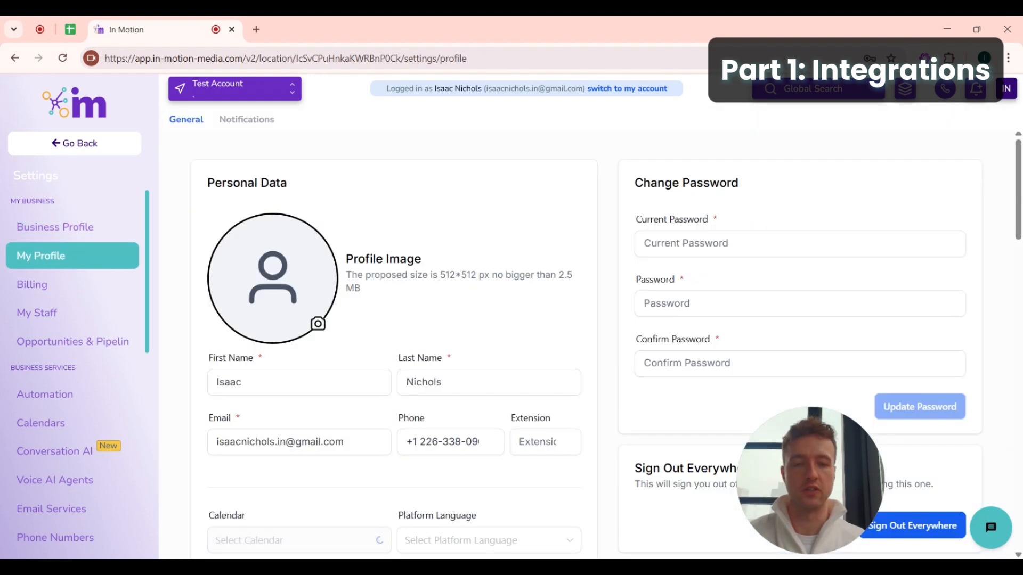
{"action": "scroll", "coordinate": [347, 416], "scroll_direction": "down", "scroll_amount": 5}
{"action": "scroll", "coordinate": [347, 416], "scroll_direction": "down", "scroll_amount": 4}
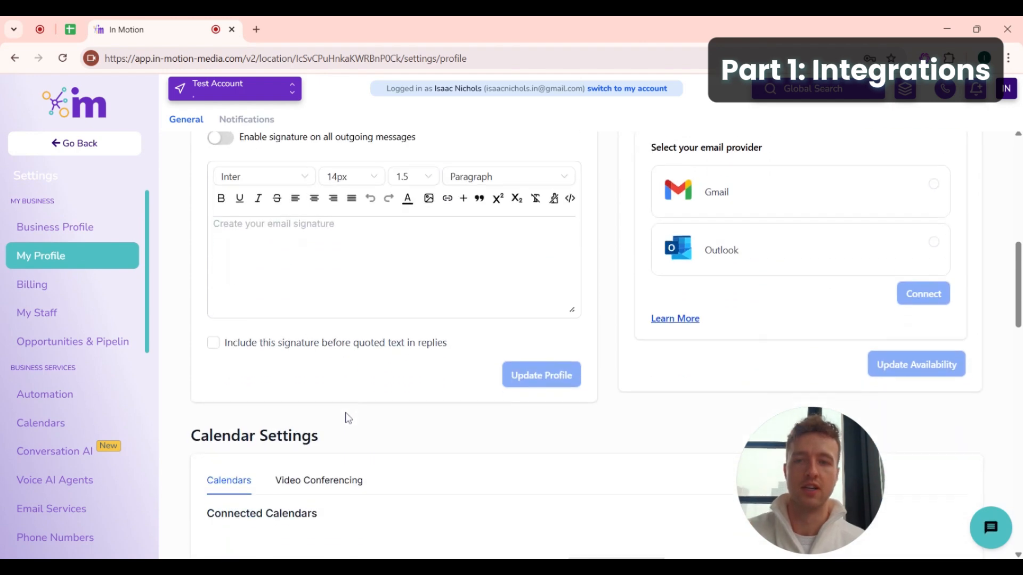
{"action": "scroll", "coordinate": [449, 457], "scroll_direction": "down", "scroll_amount": 15}
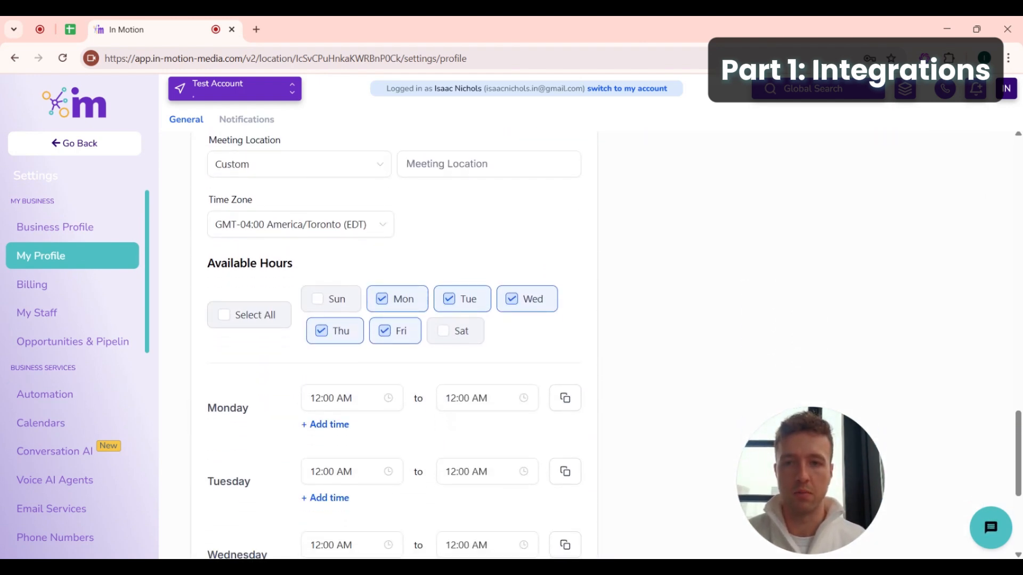
{"action": "scroll", "coordinate": [263, 258], "scroll_direction": "up", "scroll_amount": 2}
{"action": "triple_click", "coordinate": [318, 240]}
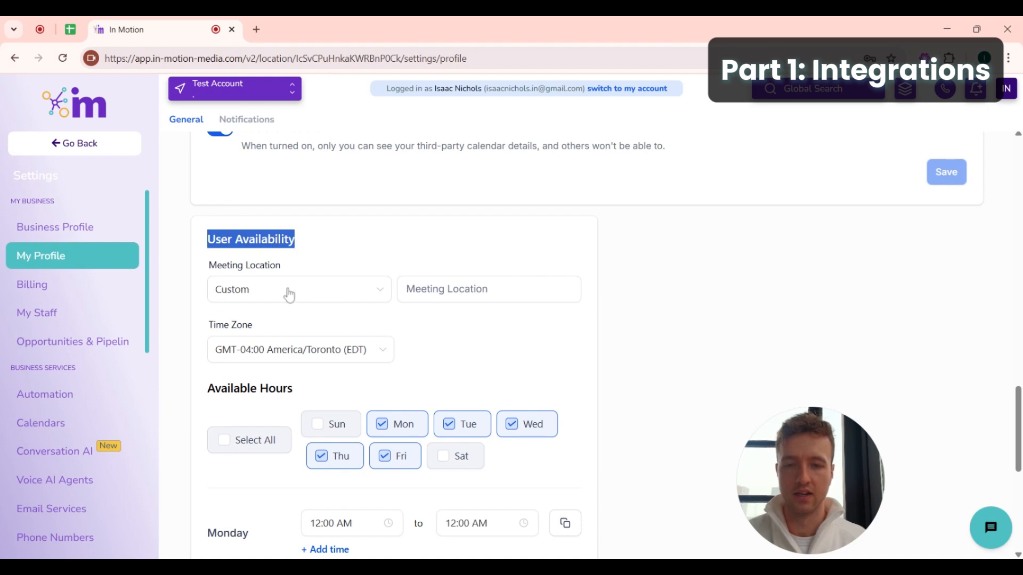
{"action": "scroll", "coordinate": [349, 326], "scroll_direction": "down", "scroll_amount": 3}
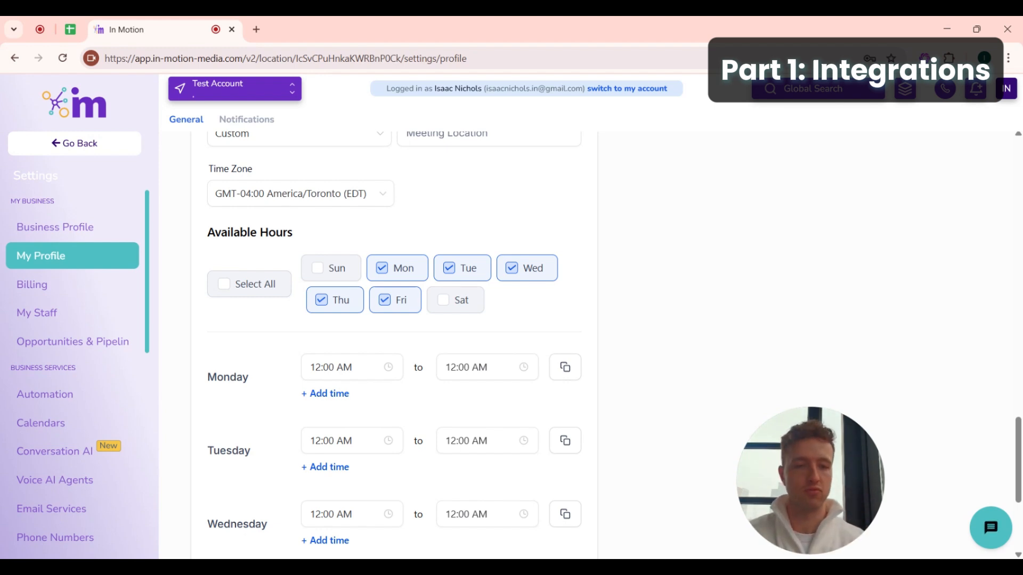
{"action": "scroll", "coordinate": [349, 318], "scroll_direction": "up", "scroll_amount": 2}
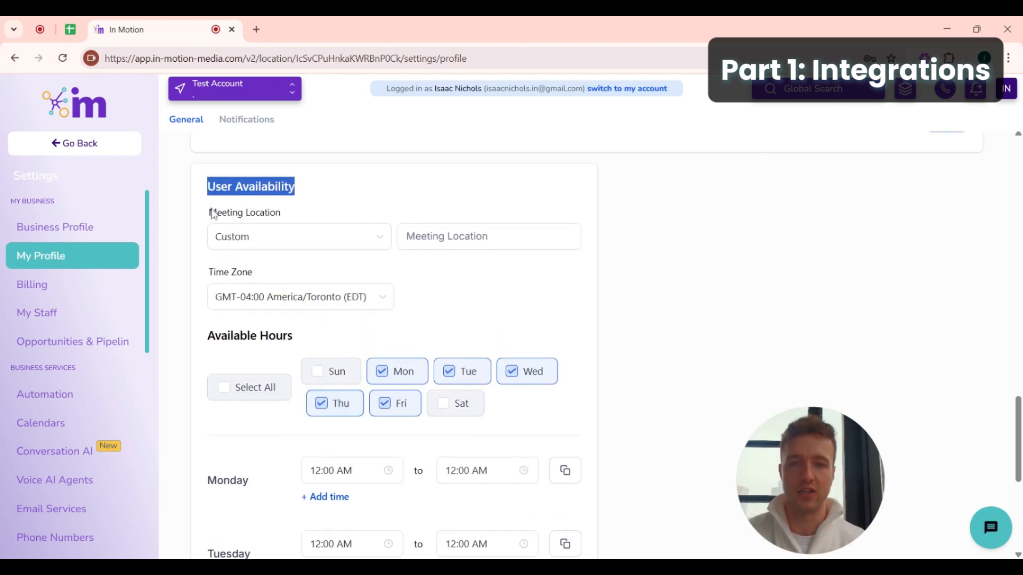
{"action": "scroll", "coordinate": [287, 322], "scroll_direction": "down", "scroll_amount": 1}
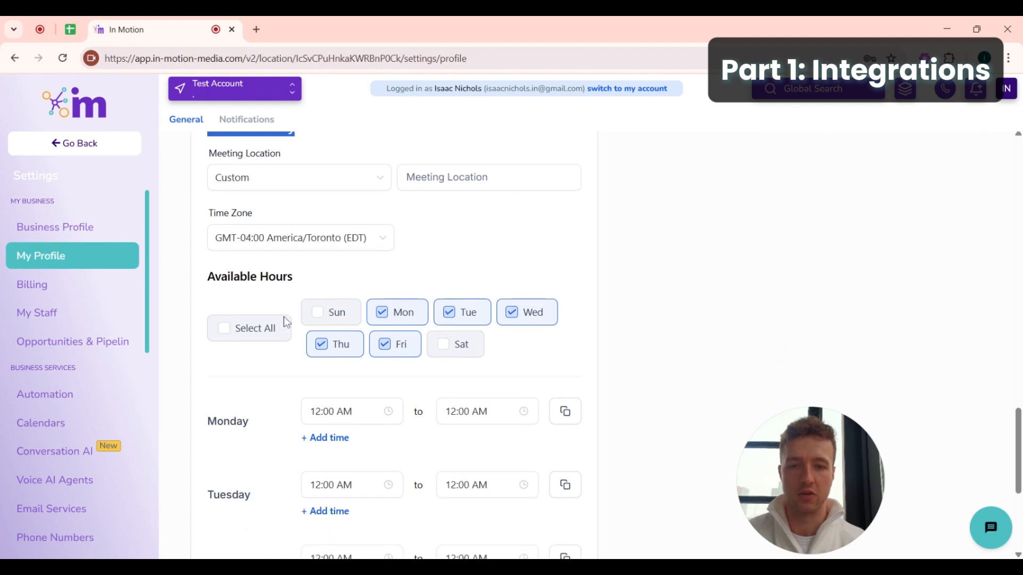
{"action": "scroll", "coordinate": [395, 400], "scroll_direction": "down", "scroll_amount": 1}
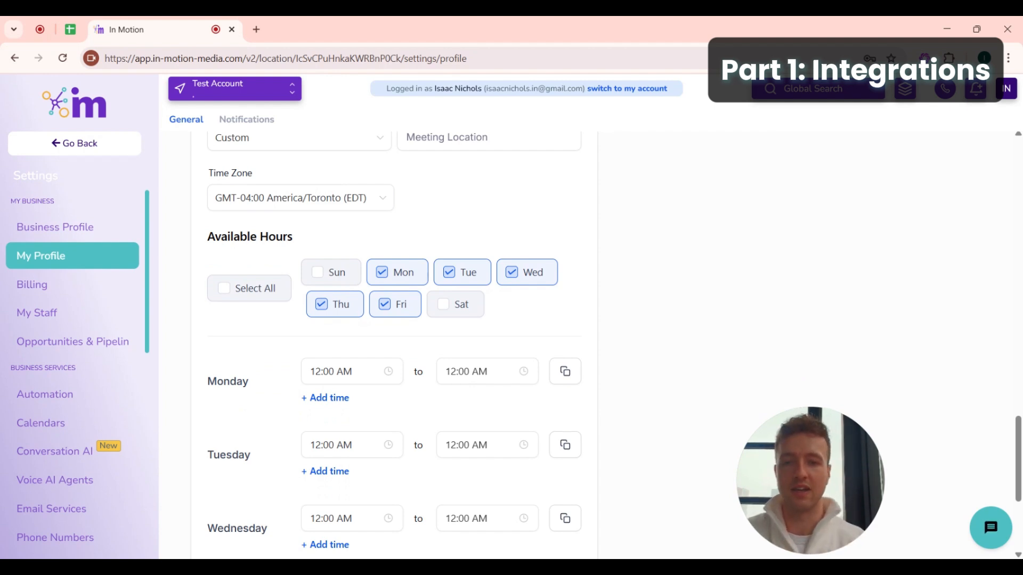
{"action": "scroll", "coordinate": [354, 322], "scroll_direction": "down", "scroll_amount": 1}
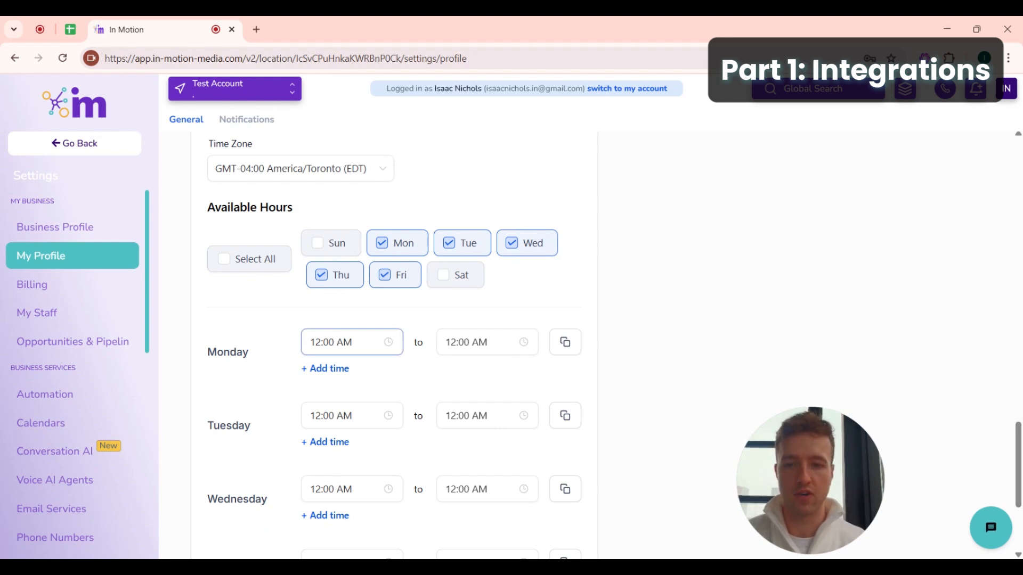
- Set Monday's available hours to 09:00 AM–05:00 PM
{"action": "left_click", "coordinate": [340, 342]}
{"action": "scroll", "coordinate": [319, 453], "scroll_direction": "down", "scroll_amount": 2}
{"action": "scroll", "coordinate": [322, 456], "scroll_direction": "down", "scroll_amount": 2}
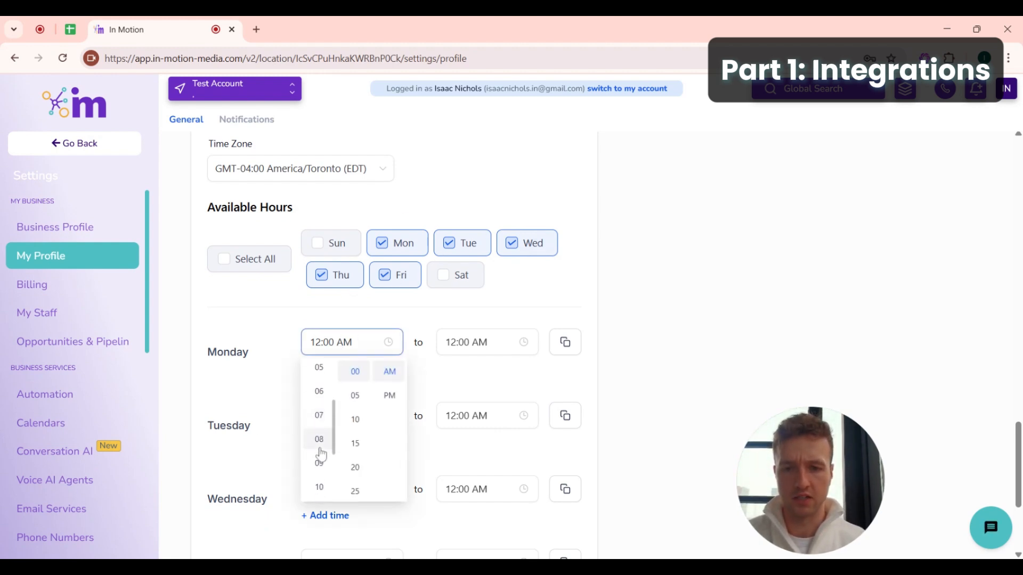
{"action": "left_click", "coordinate": [320, 436]}
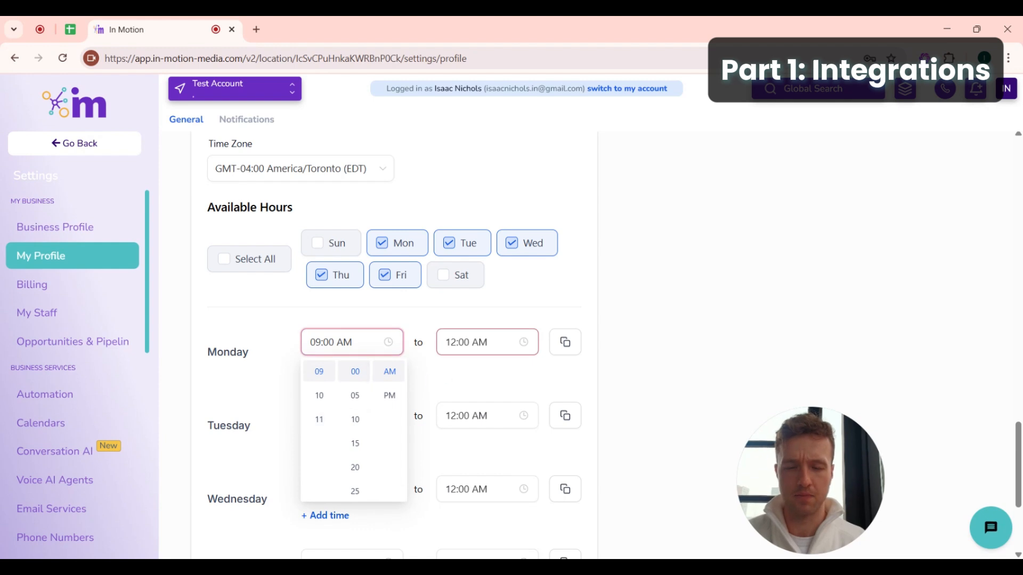
{"action": "left_click", "coordinate": [478, 341]}
{"action": "scroll", "coordinate": [452, 439], "scroll_direction": "down", "scroll_amount": 2}
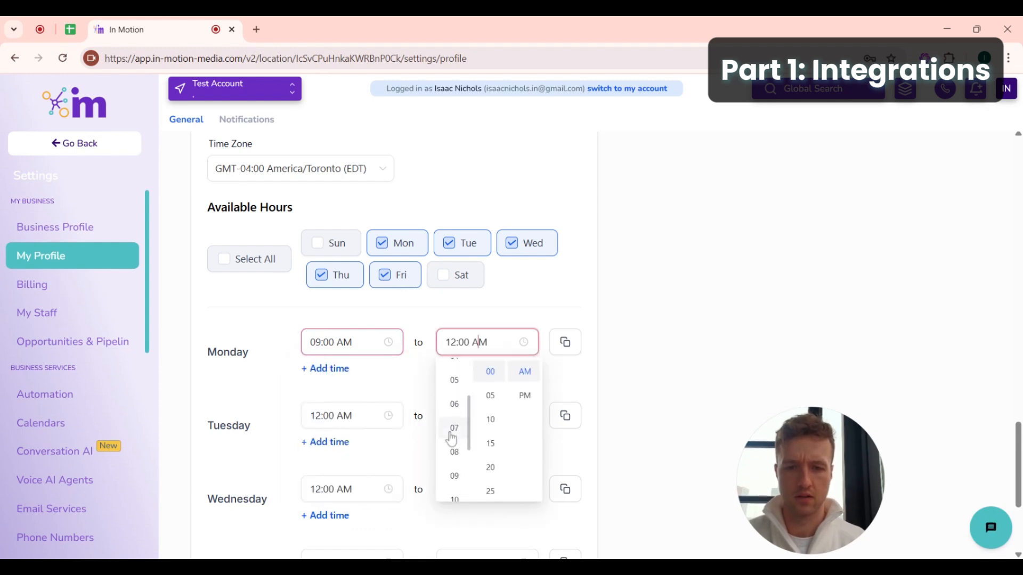
{"action": "left_click", "coordinate": [455, 381]}
{"action": "left_click", "coordinate": [524, 396]}
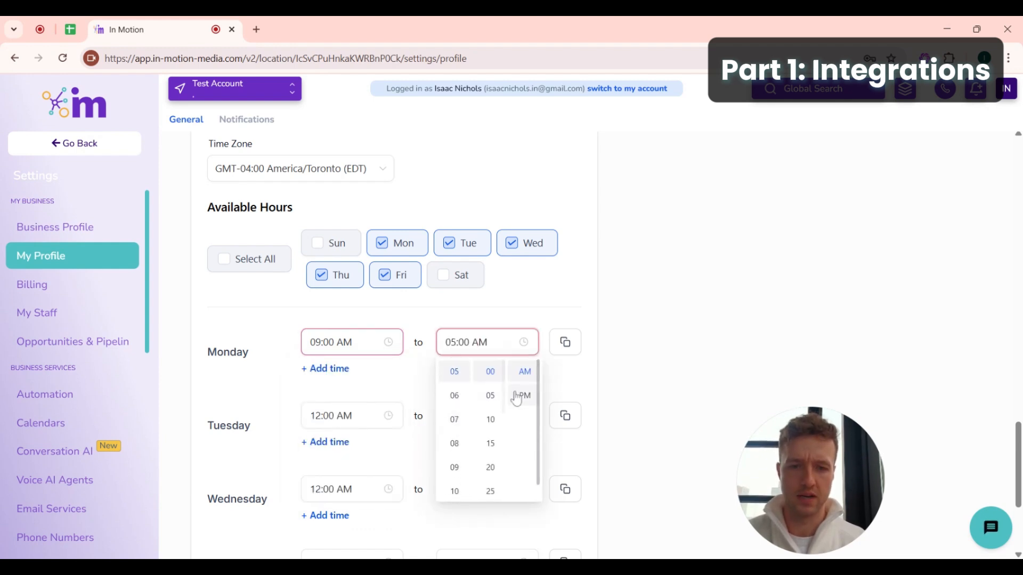
{"action": "left_click", "coordinate": [411, 315]}
- Copy Monday's 09:00 AM–05:00 PM hours to the other weekdays and save the availability
{"action": "left_click", "coordinate": [564, 342]}
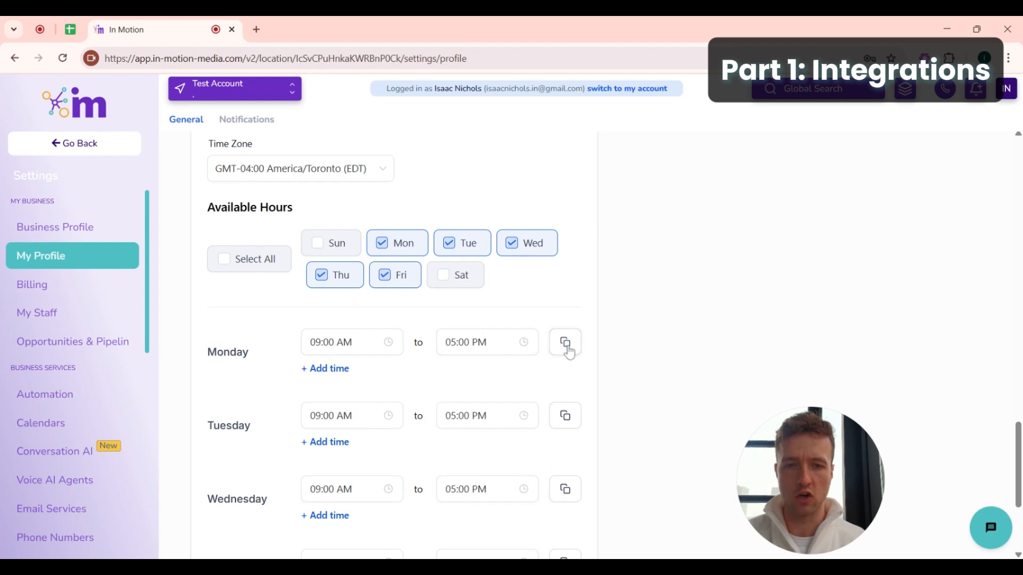
{"action": "scroll", "coordinate": [364, 406], "scroll_direction": "down", "scroll_amount": 4}
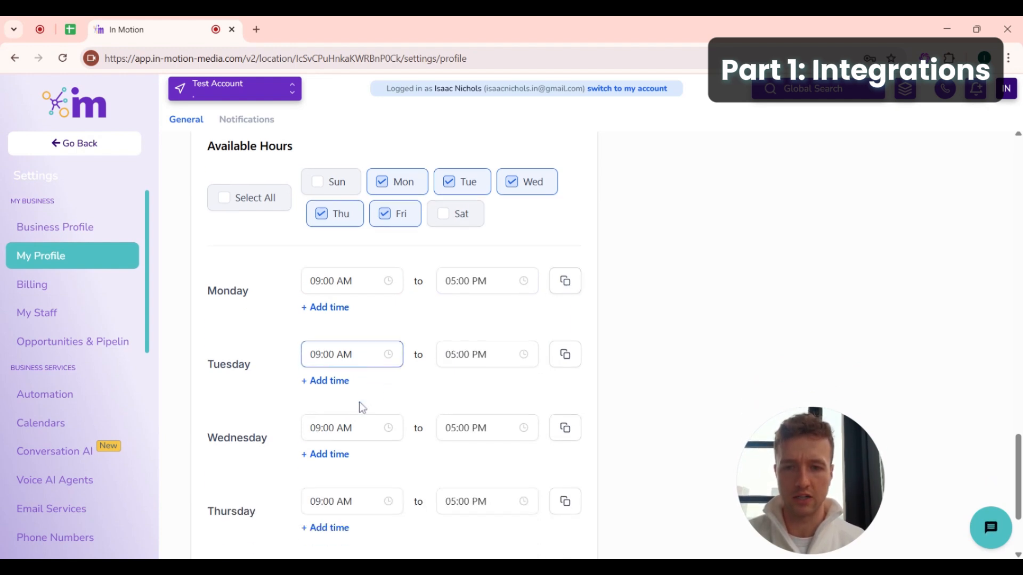
{"action": "scroll", "coordinate": [405, 301], "scroll_direction": "up", "scroll_amount": 3}
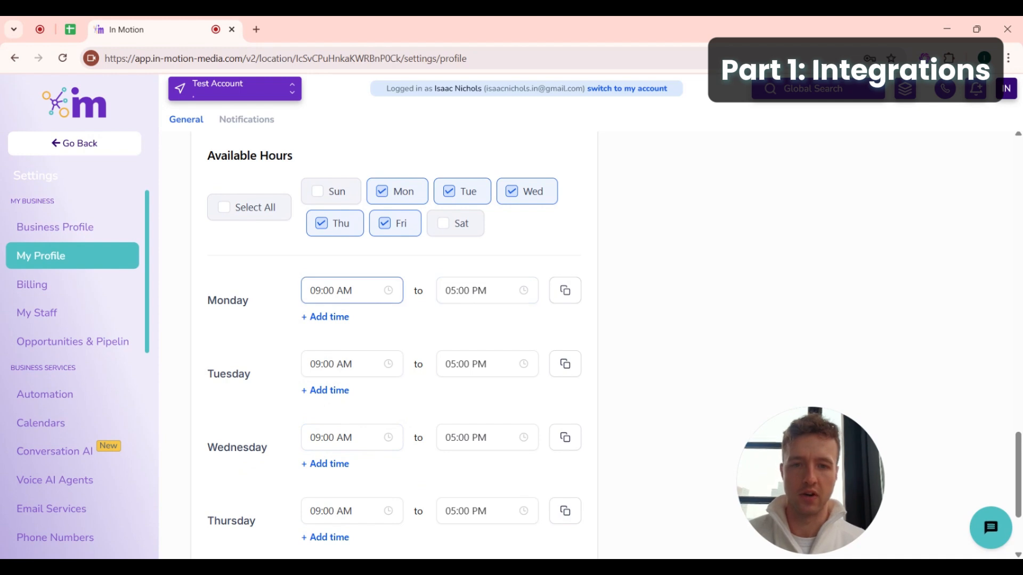
{"action": "scroll", "coordinate": [416, 345], "scroll_direction": "down", "scroll_amount": 1}
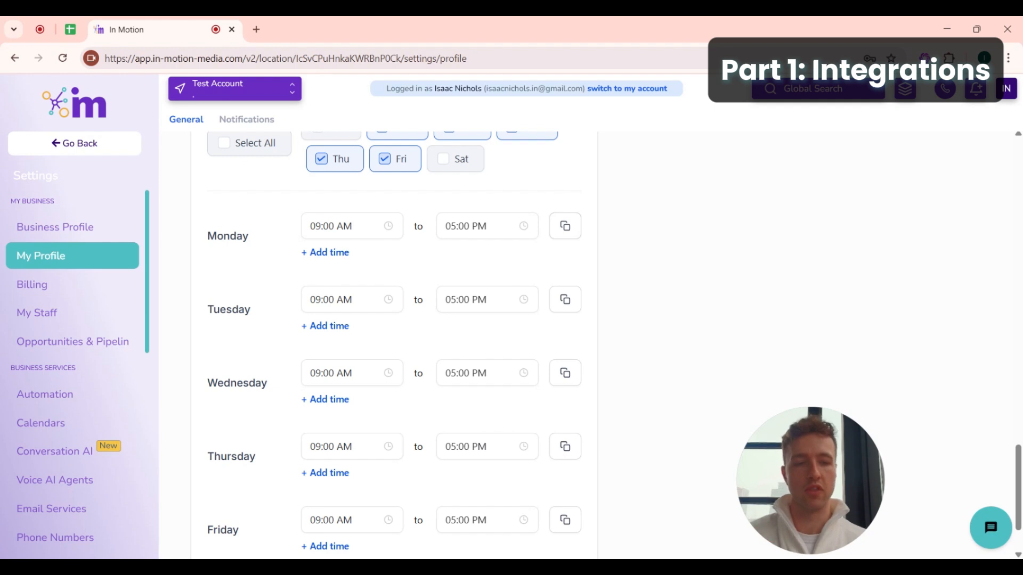
{"action": "scroll", "coordinate": [531, 304], "scroll_direction": "up", "scroll_amount": 4}
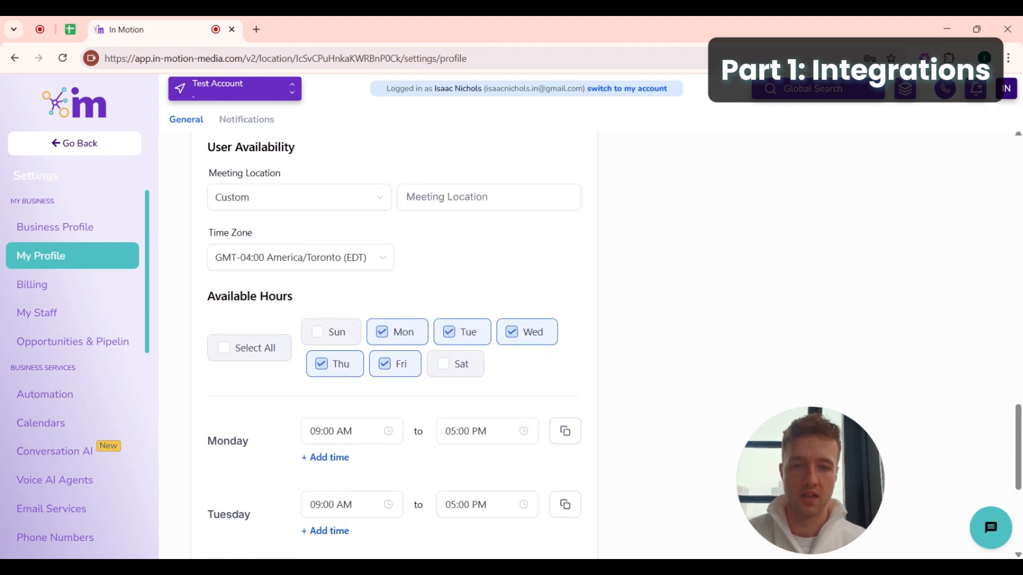
{"action": "scroll", "coordinate": [532, 304], "scroll_direction": "down", "scroll_amount": 6}
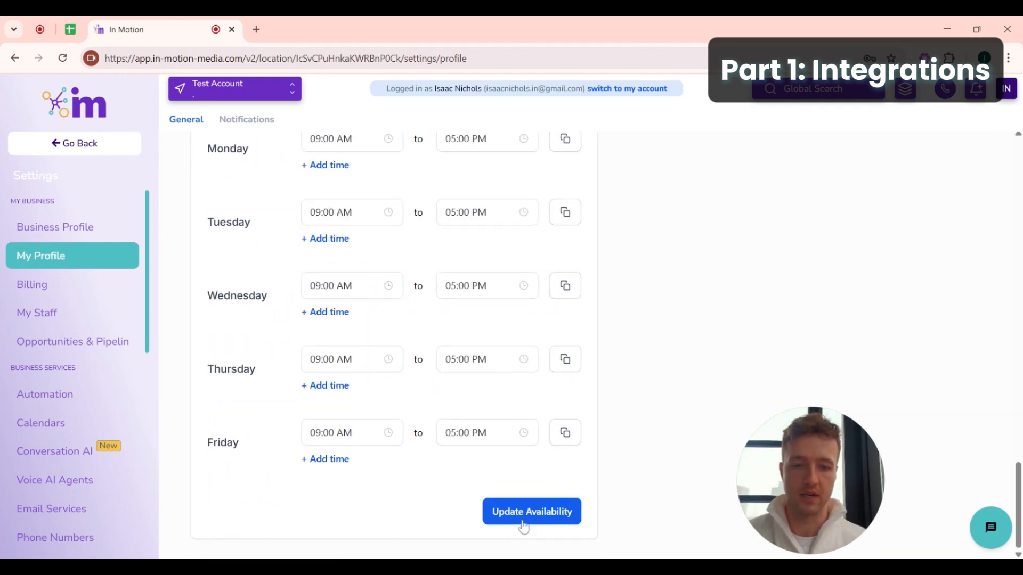
{"action": "left_click", "coordinate": [523, 521]}
{"action": "scroll", "coordinate": [484, 466], "scroll_direction": "up", "scroll_amount": 15}
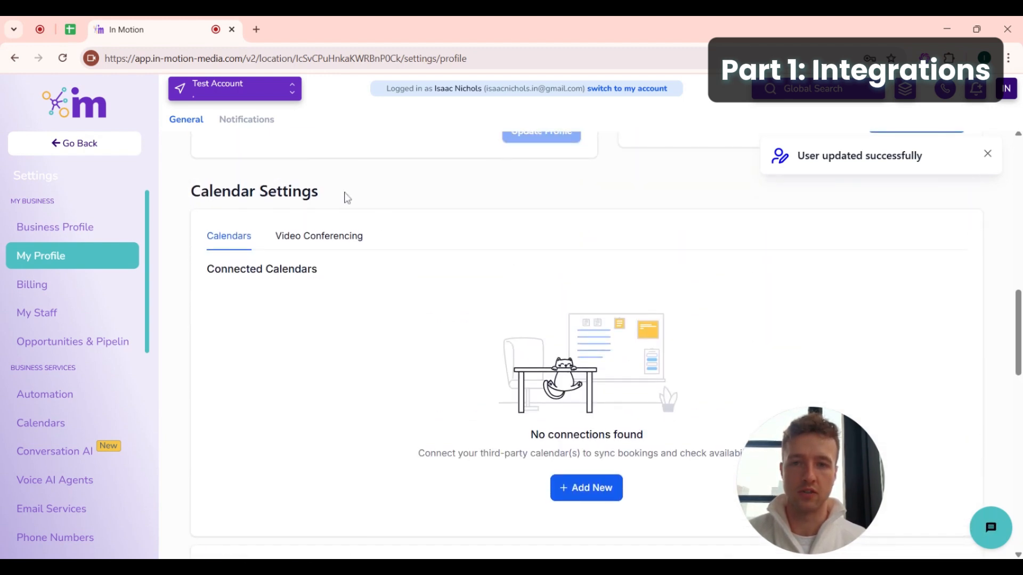
{"action": "left_click_drag", "start_coordinate": [345, 196], "coordinate": [159, 204]}
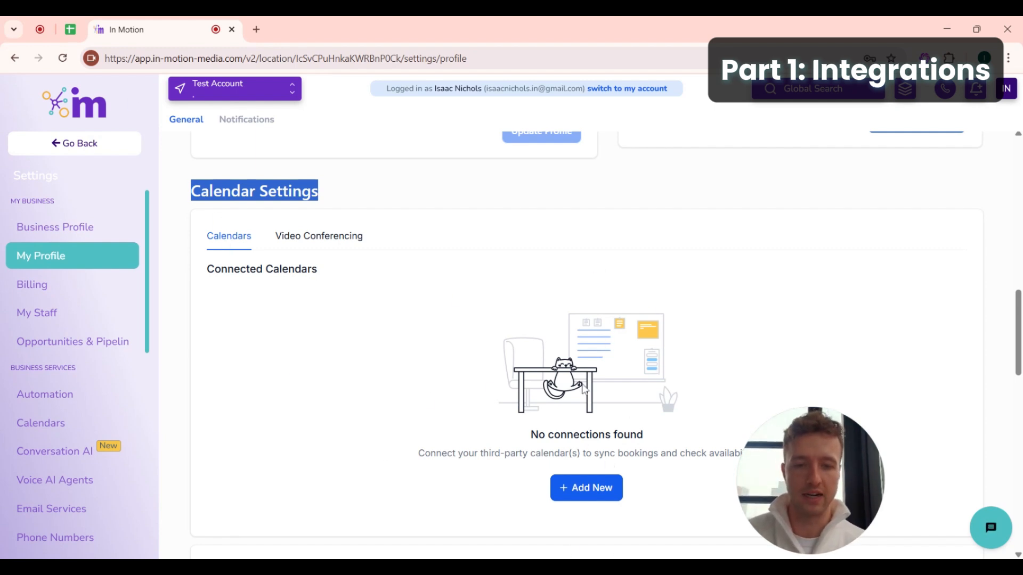
{"action": "scroll", "coordinate": [560, 398], "scroll_direction": "down", "scroll_amount": 1}
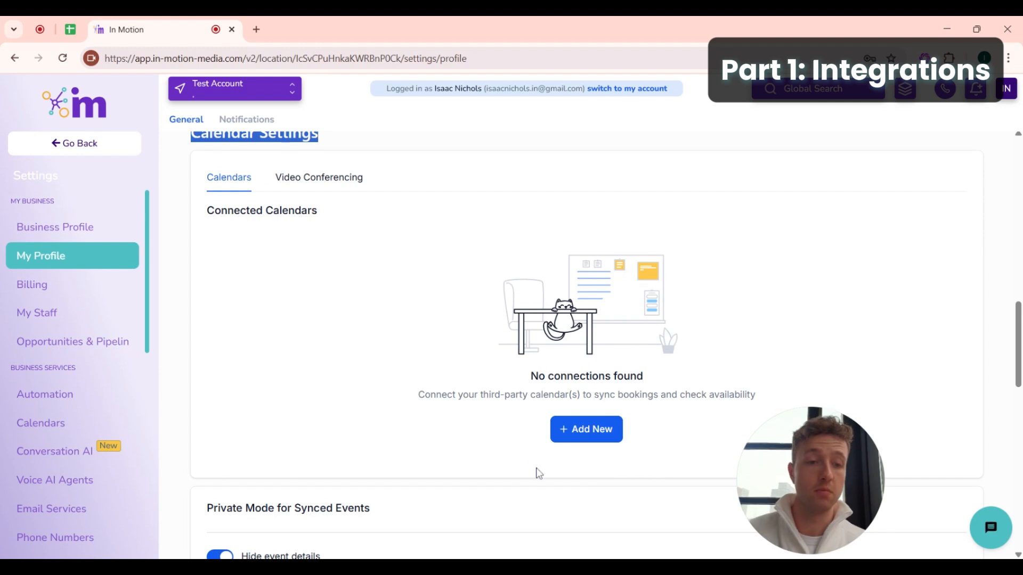
- Add a new connected calendar and link the Google Calendar account
{"action": "left_click", "coordinate": [576, 442]}
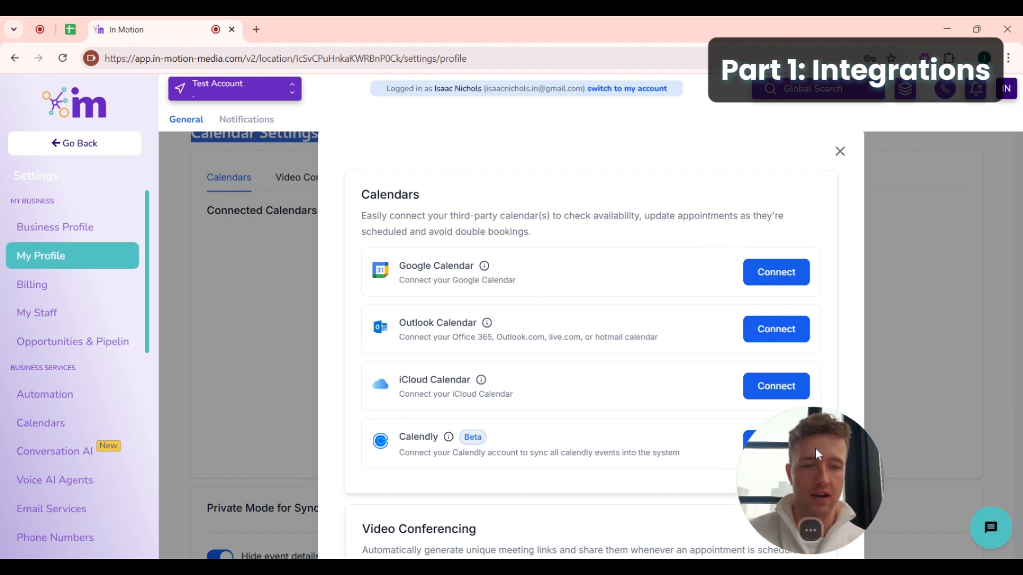
{"action": "left_click_drag", "start_coordinate": [815, 448], "coordinate": [941, 450]}
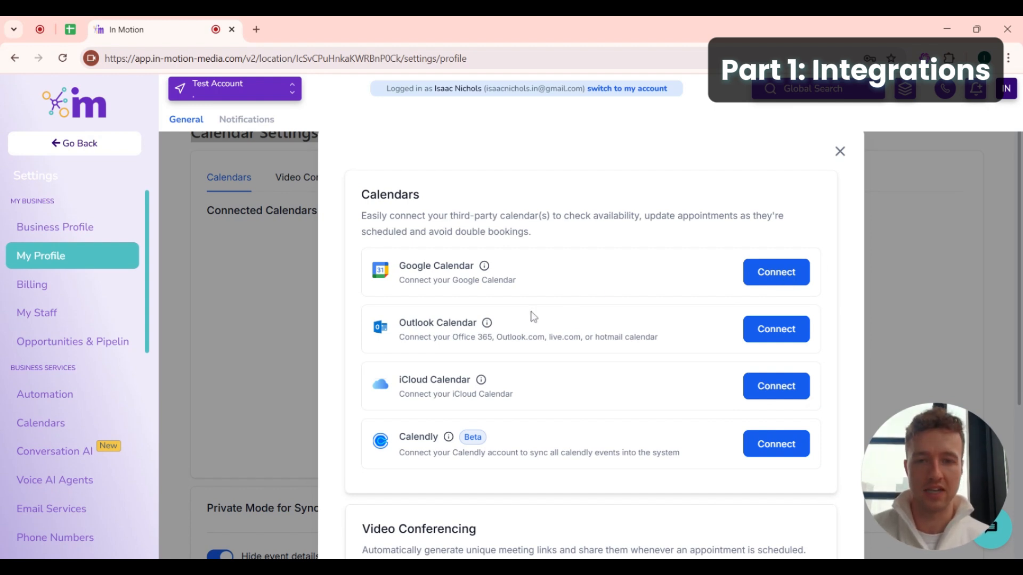
{"action": "left_click", "coordinate": [757, 280]}
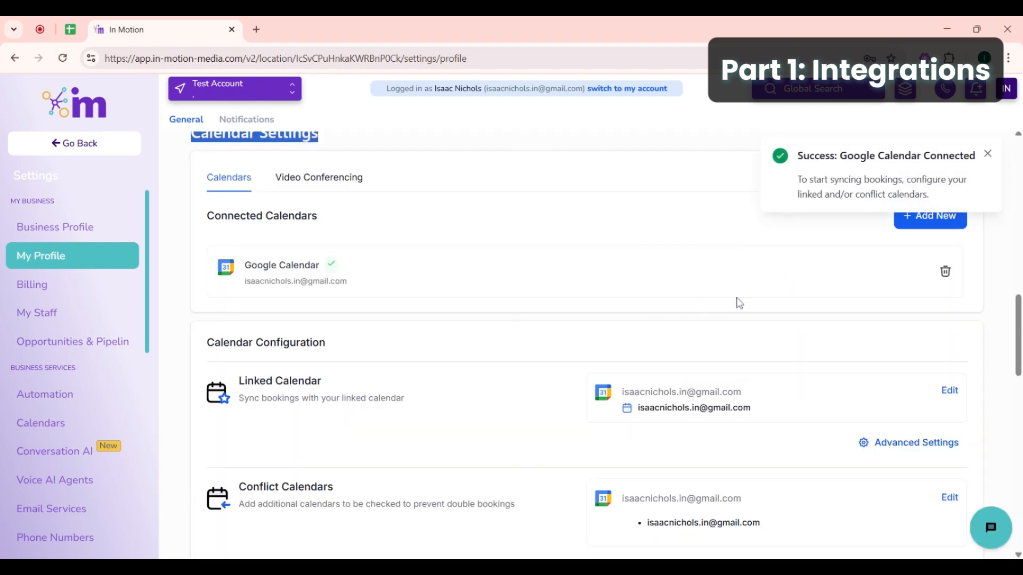
{"action": "scroll", "coordinate": [685, 288], "scroll_direction": "down", "scroll_amount": 3}
{"action": "scroll", "coordinate": [685, 288], "scroll_direction": "up", "scroll_amount": 2}
{"action": "scroll", "coordinate": [586, 192], "scroll_direction": "up", "scroll_amount": 4}
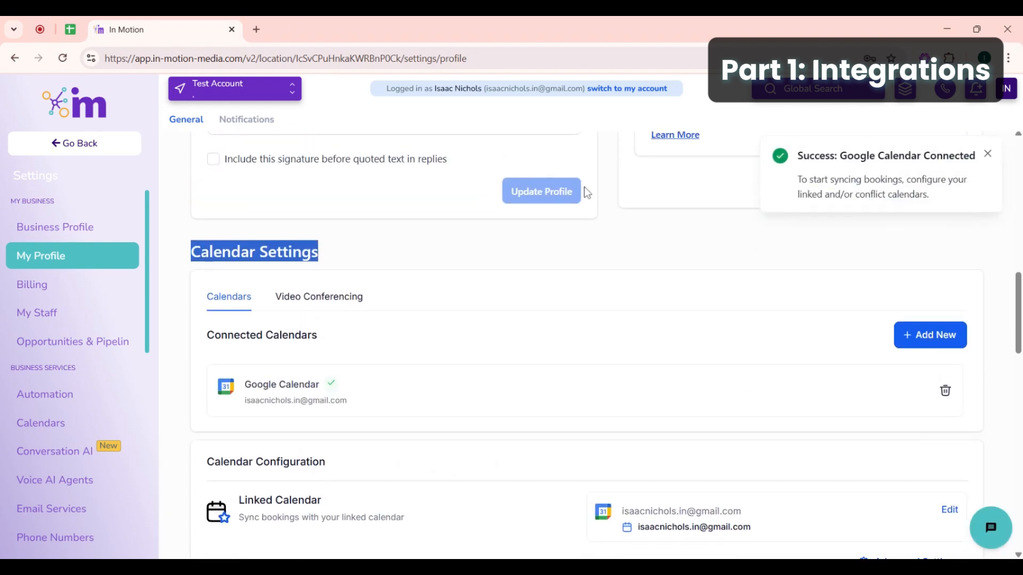
{"action": "scroll", "coordinate": [520, 317], "scroll_direction": "down", "scroll_amount": 4}
{"action": "scroll", "coordinate": [423, 357], "scroll_direction": "down", "scroll_amount": 2}
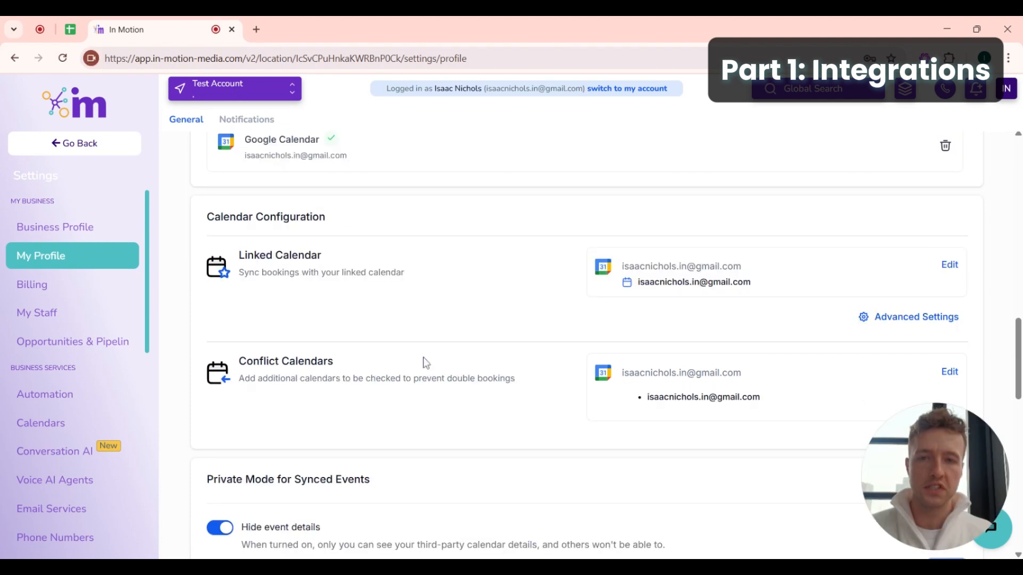
{"action": "scroll", "coordinate": [423, 357], "scroll_direction": "up", "scroll_amount": 2}
{"action": "scroll", "coordinate": [455, 259], "scroll_direction": "down", "scroll_amount": 1}
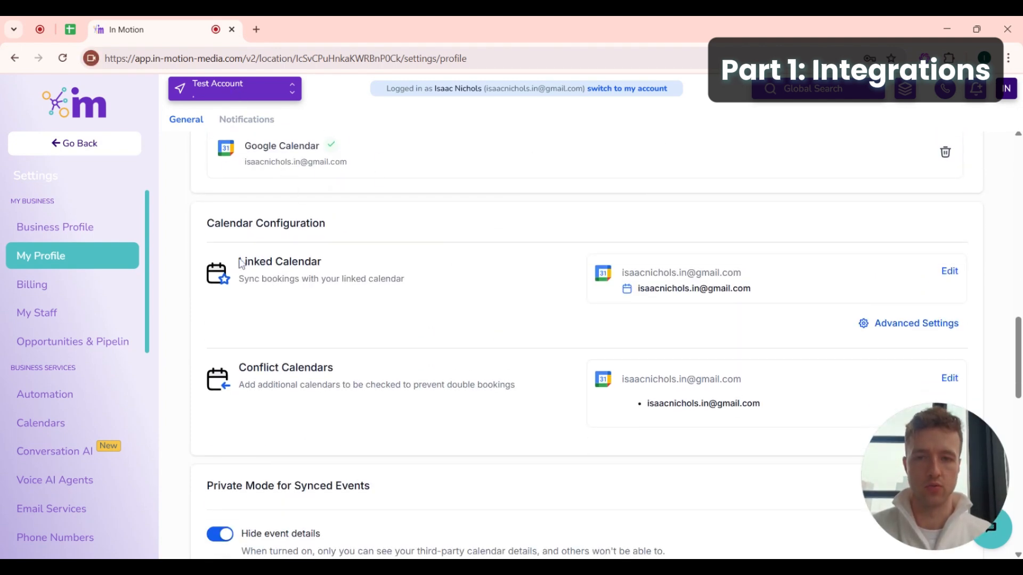
{"action": "left_click_drag", "start_coordinate": [240, 263], "coordinate": [357, 264]}
{"action": "left_click_drag", "start_coordinate": [343, 367], "coordinate": [236, 372]}
{"action": "scroll", "coordinate": [334, 421], "scroll_direction": "up", "scroll_amount": 1}
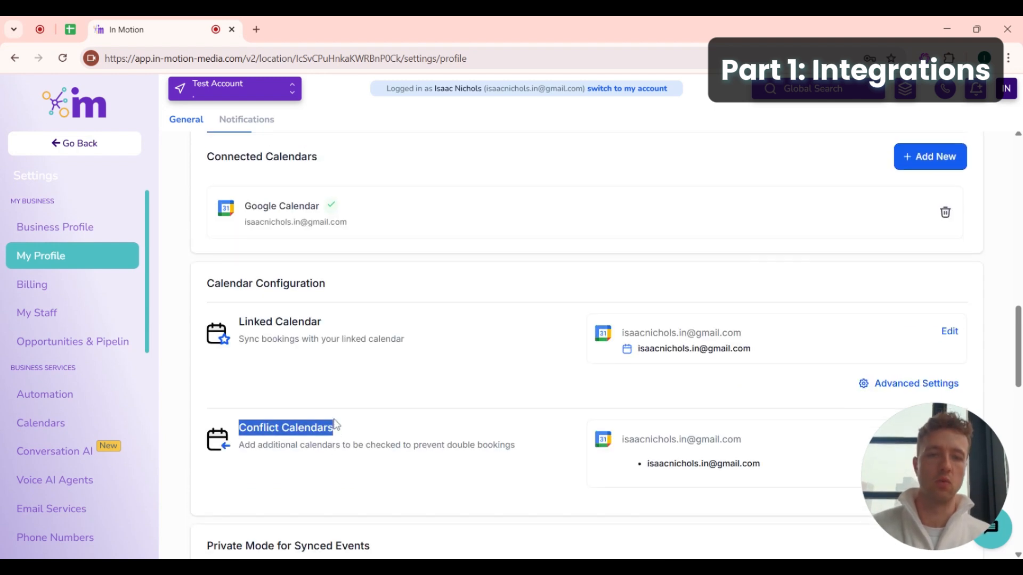
{"action": "left_click", "coordinate": [426, 375]}
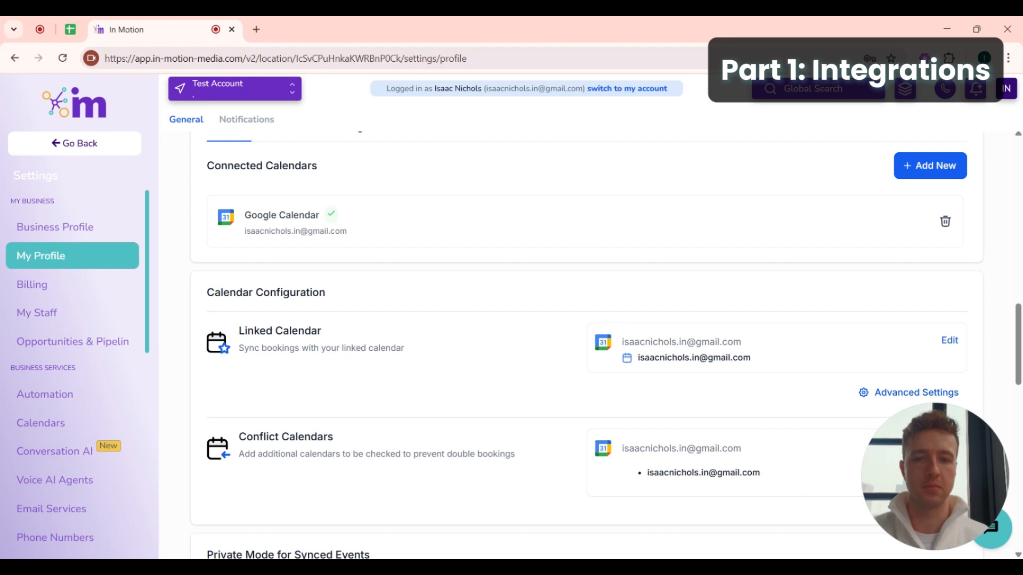
{"action": "left_click_drag", "start_coordinate": [416, 354], "coordinate": [225, 334]}
{"action": "left_click", "coordinate": [459, 348]}
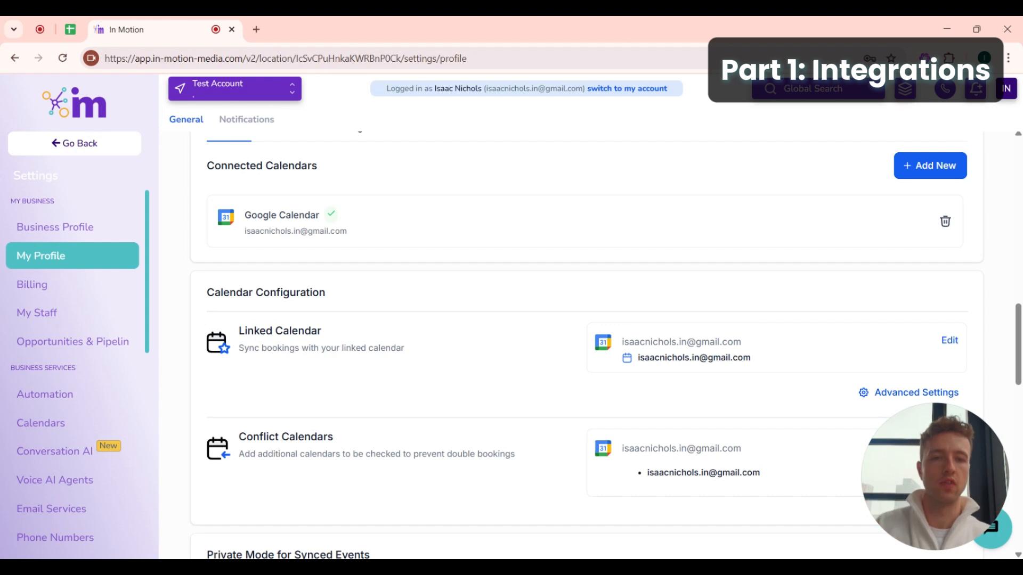
{"action": "left_click_drag", "start_coordinate": [791, 352], "coordinate": [614, 326]}
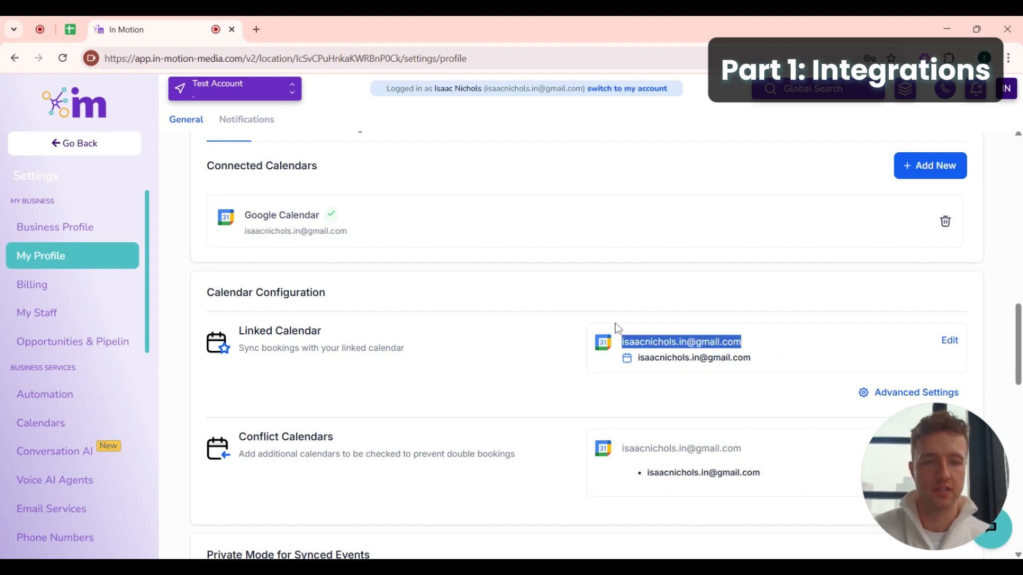
{"action": "left_click", "coordinate": [592, 324]}
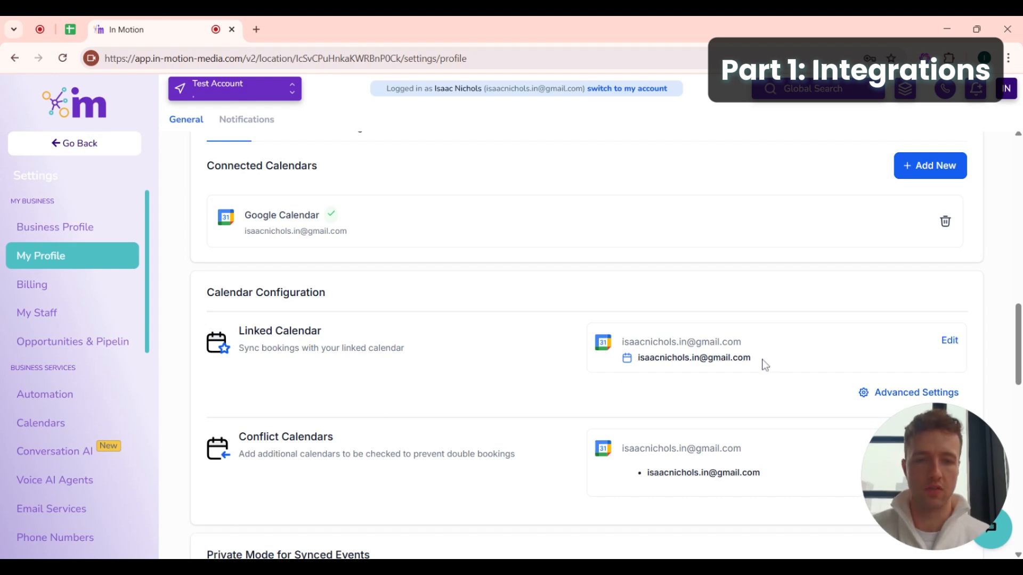
{"action": "left_click_drag", "start_coordinate": [764, 363], "coordinate": [588, 338]}
{"action": "left_click", "coordinate": [548, 333]}
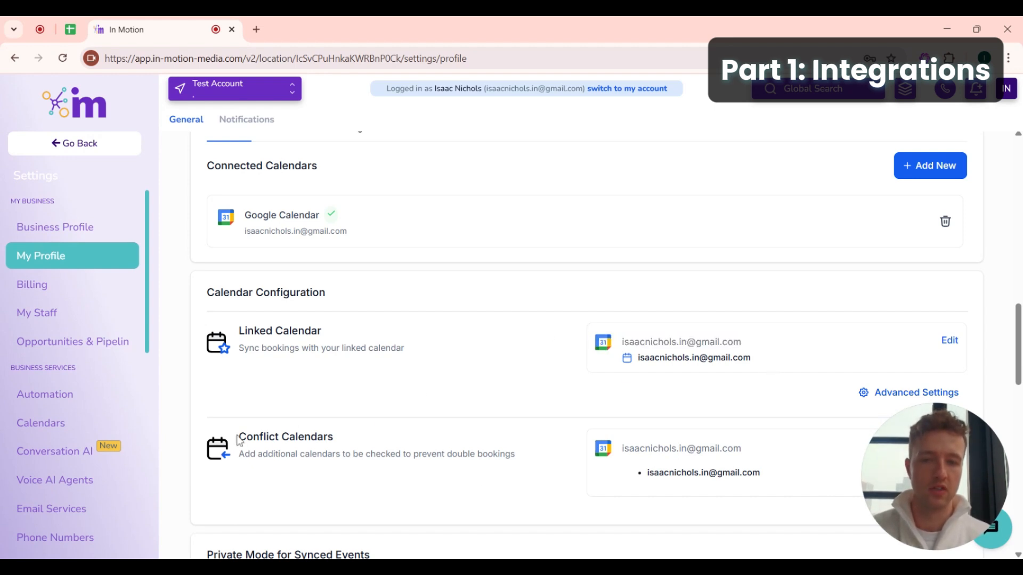
{"action": "left_click_drag", "start_coordinate": [238, 438], "coordinate": [362, 439]}
{"action": "left_click", "coordinate": [402, 445]}
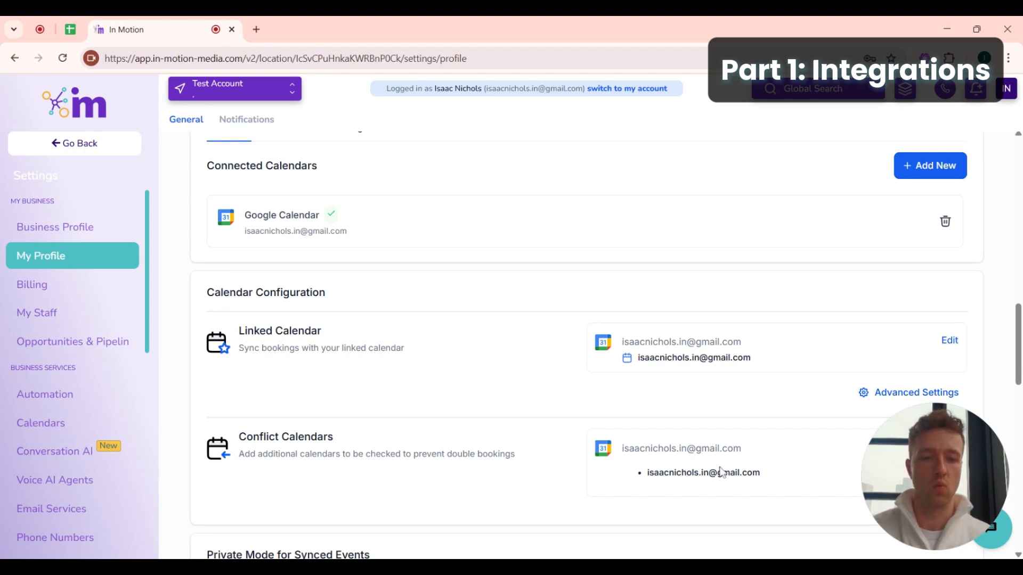
{"action": "left_click_drag", "start_coordinate": [774, 474], "coordinate": [594, 441]}
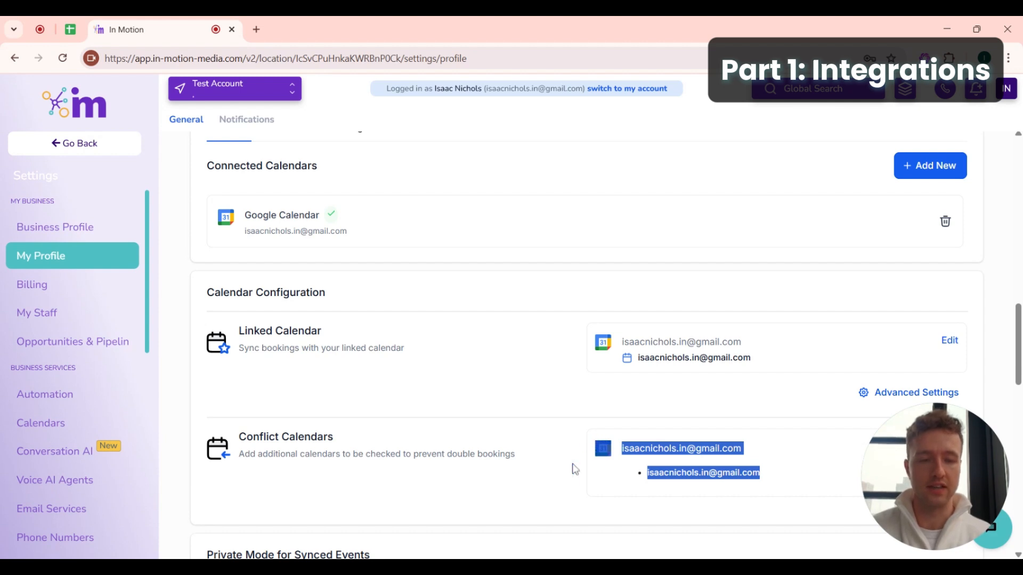
{"action": "scroll", "coordinate": [564, 440], "scroll_direction": "down", "scroll_amount": 2}
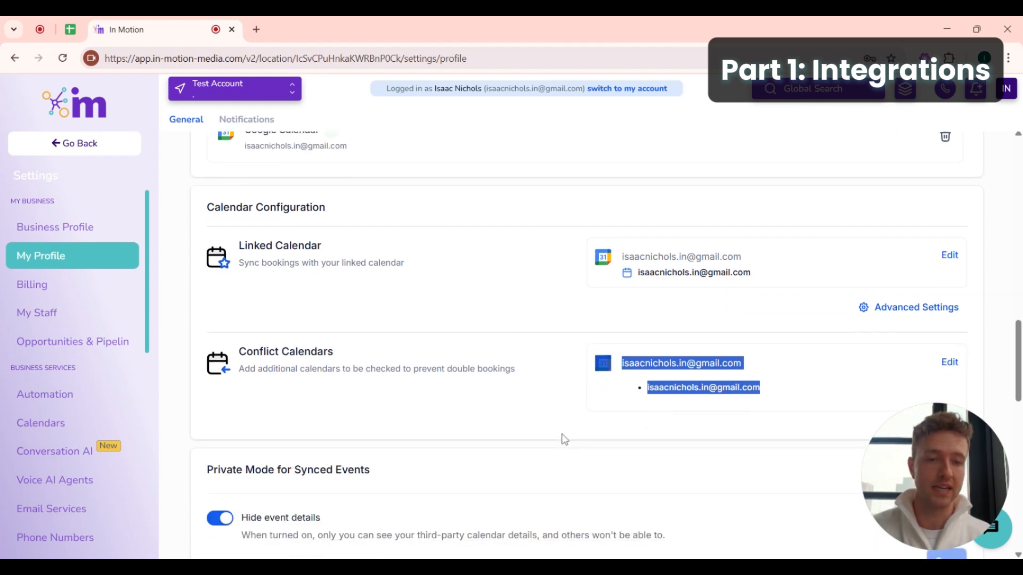
{"action": "left_click", "coordinate": [672, 323]}
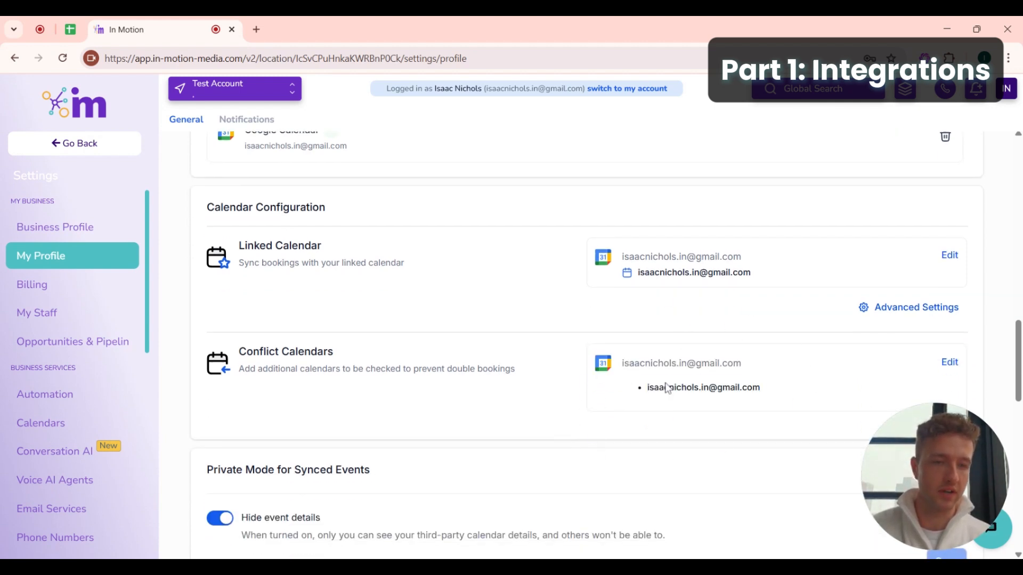
{"action": "left_click_drag", "start_coordinate": [743, 257], "coordinate": [581, 261]}
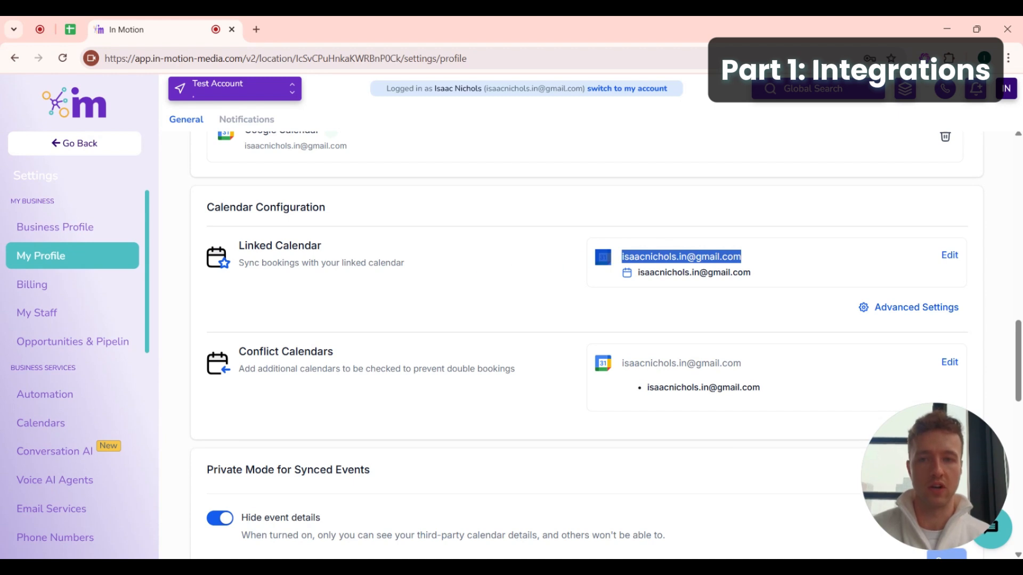
{"action": "scroll", "coordinate": [474, 288], "scroll_direction": "up", "scroll_amount": 1}
{"action": "scroll", "coordinate": [333, 302], "scroll_direction": "up", "scroll_amount": 2}
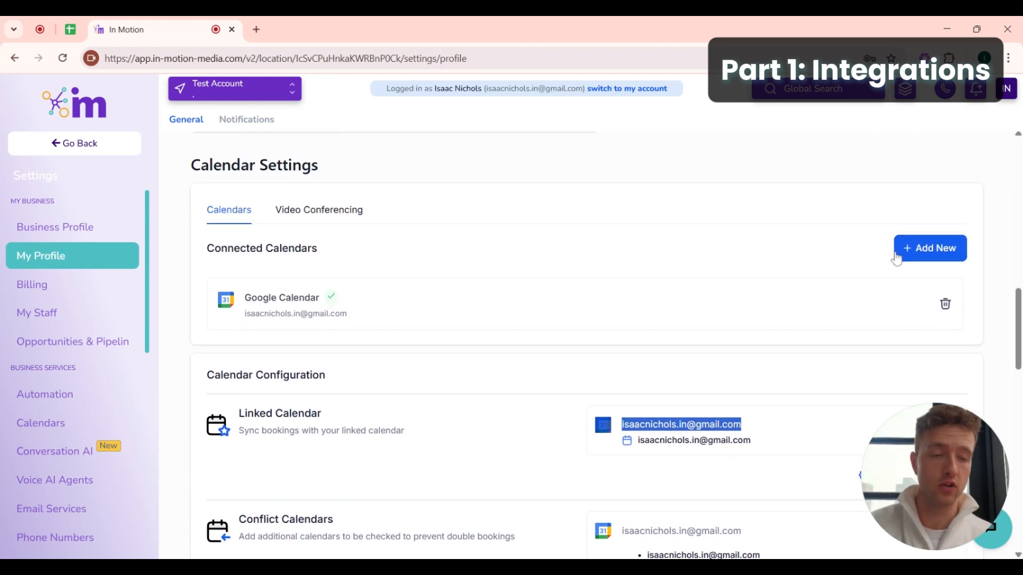
{"action": "left_click", "coordinate": [920, 256]}
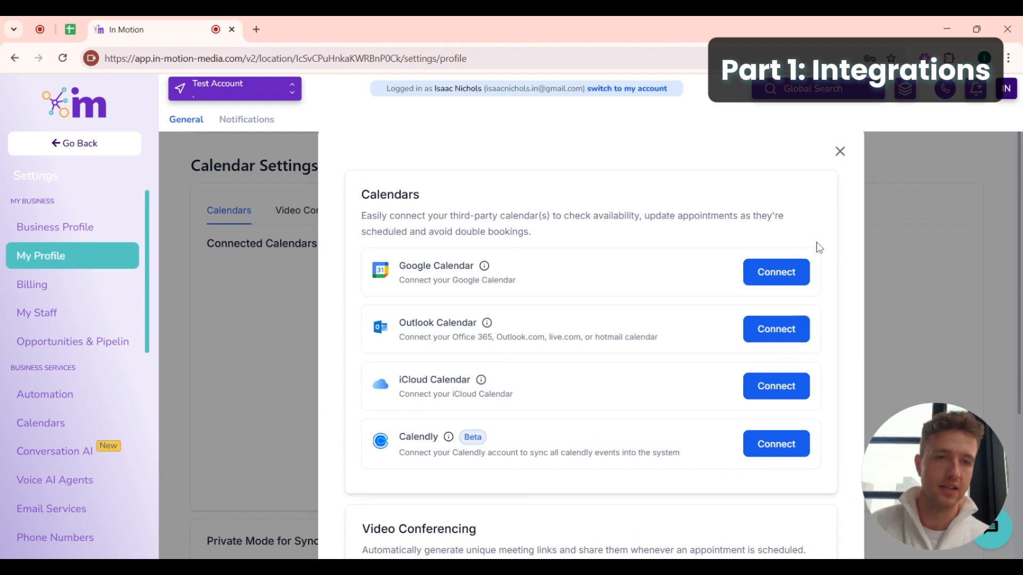
{"action": "left_click", "coordinate": [840, 151]}
{"action": "scroll", "coordinate": [489, 378], "scroll_direction": "down", "scroll_amount": 2}
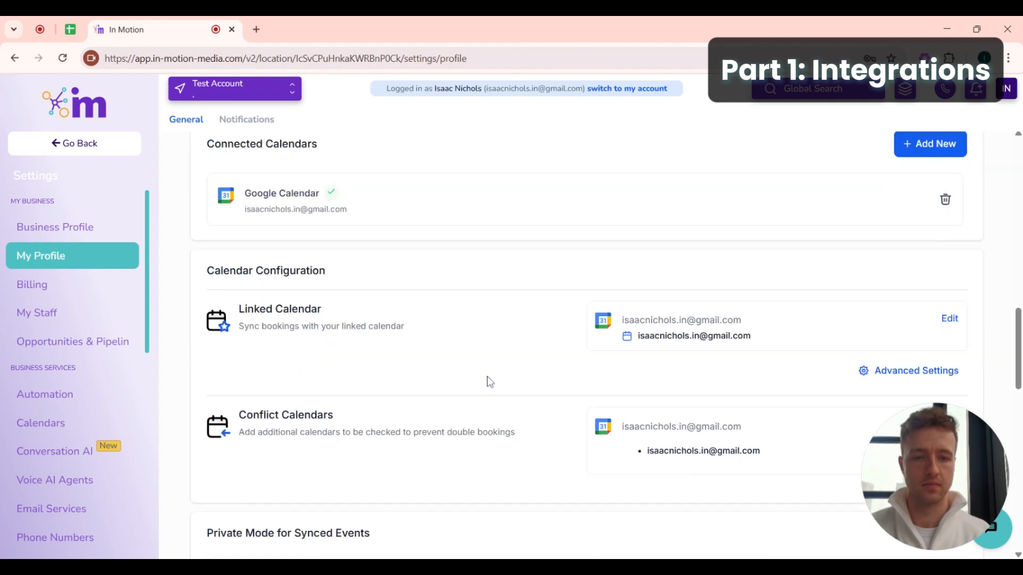
{"action": "scroll", "coordinate": [487, 376], "scroll_direction": "down", "scroll_amount": 2}
{"action": "scroll", "coordinate": [469, 368], "scroll_direction": "up", "scroll_amount": 1}
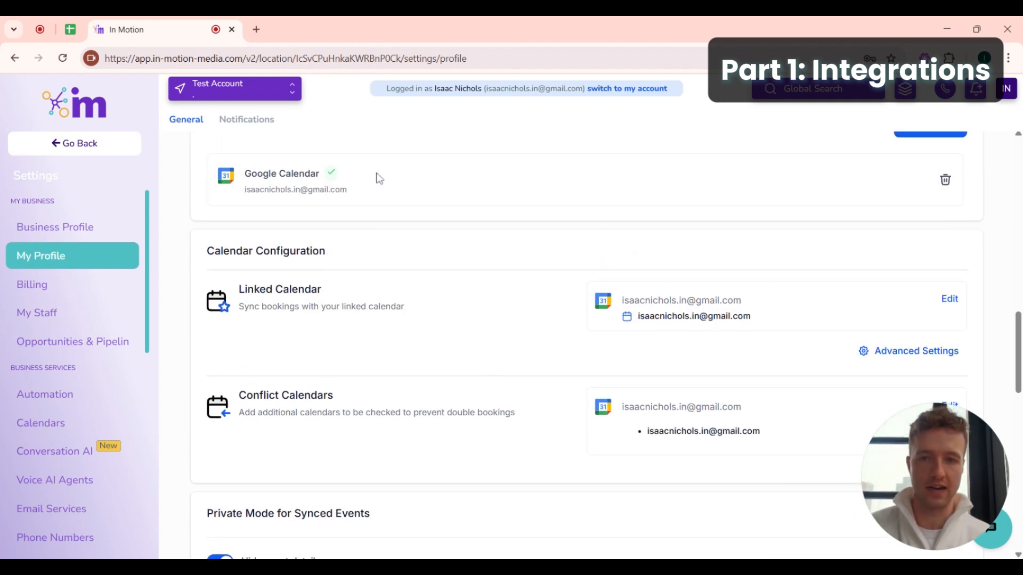
{"action": "scroll", "coordinate": [468, 378], "scroll_direction": "up", "scroll_amount": 3}
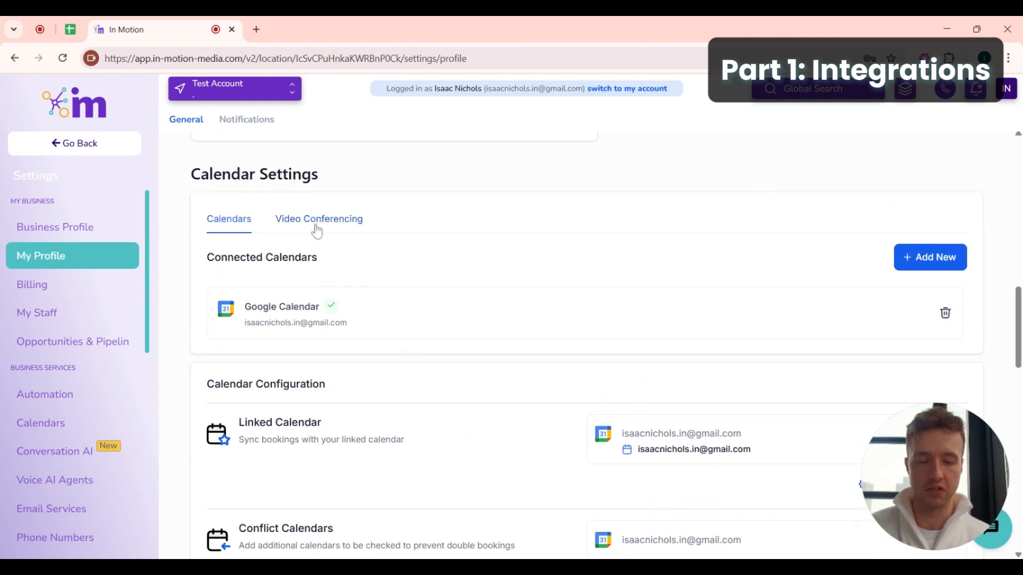
- Glance at Video Conferencing, then review the linked Google account in the Calendars list
{"action": "left_click", "coordinate": [316, 226]}
{"action": "scroll", "coordinate": [330, 358], "scroll_direction": "down", "scroll_amount": 2}
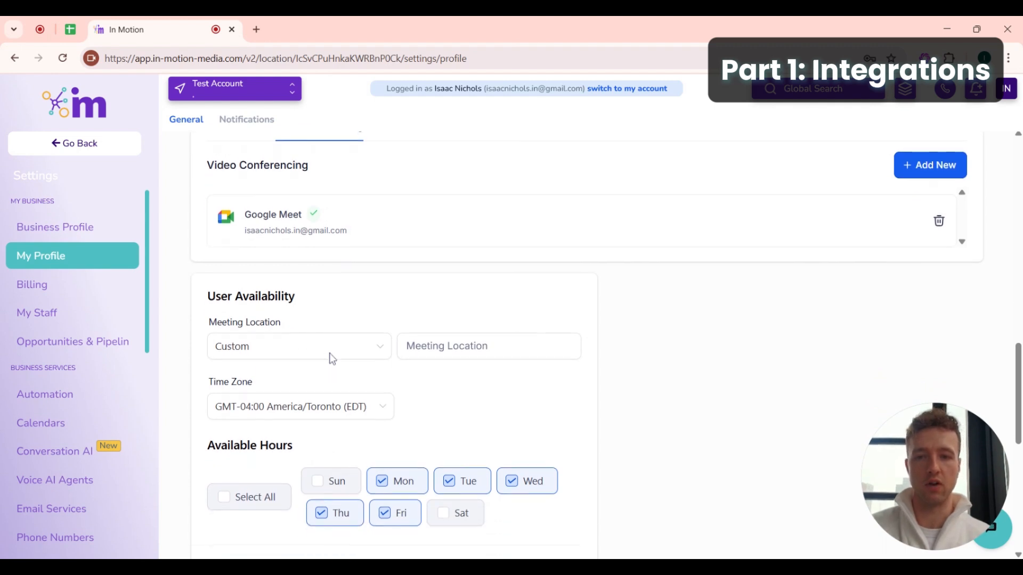
{"action": "scroll", "coordinate": [331, 358], "scroll_direction": "up", "scroll_amount": 2}
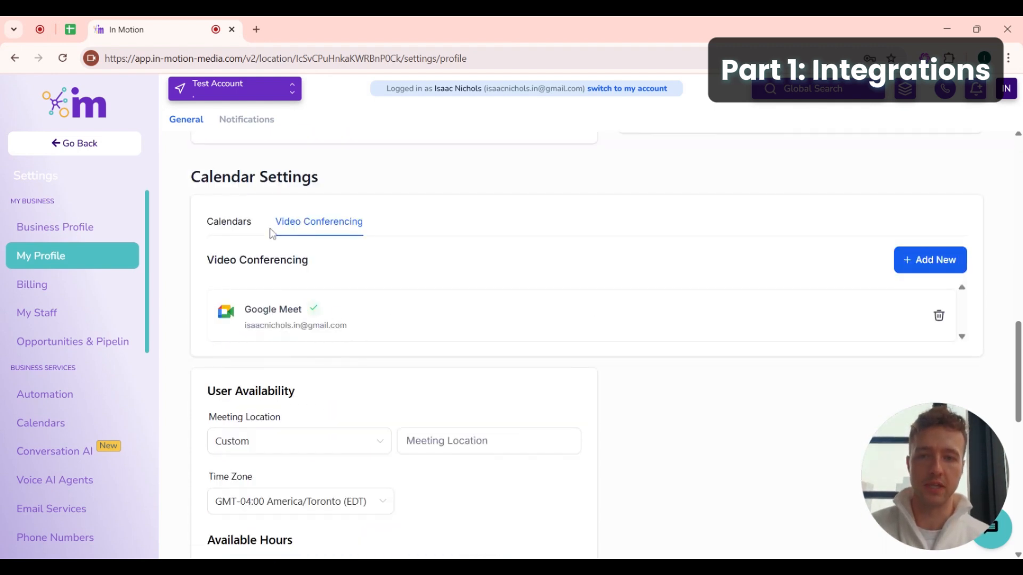
{"action": "left_click", "coordinate": [230, 221]}
{"action": "scroll", "coordinate": [361, 296], "scroll_direction": "down", "scroll_amount": 2}
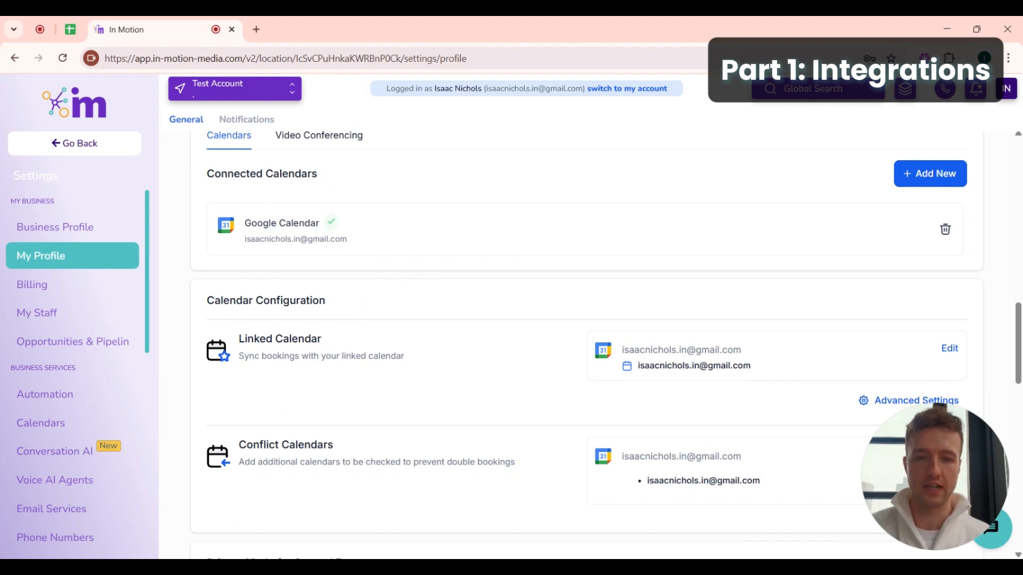
{"action": "left_click_drag", "start_coordinate": [236, 345], "coordinate": [350, 335]}
{"action": "left_click", "coordinate": [349, 335]}
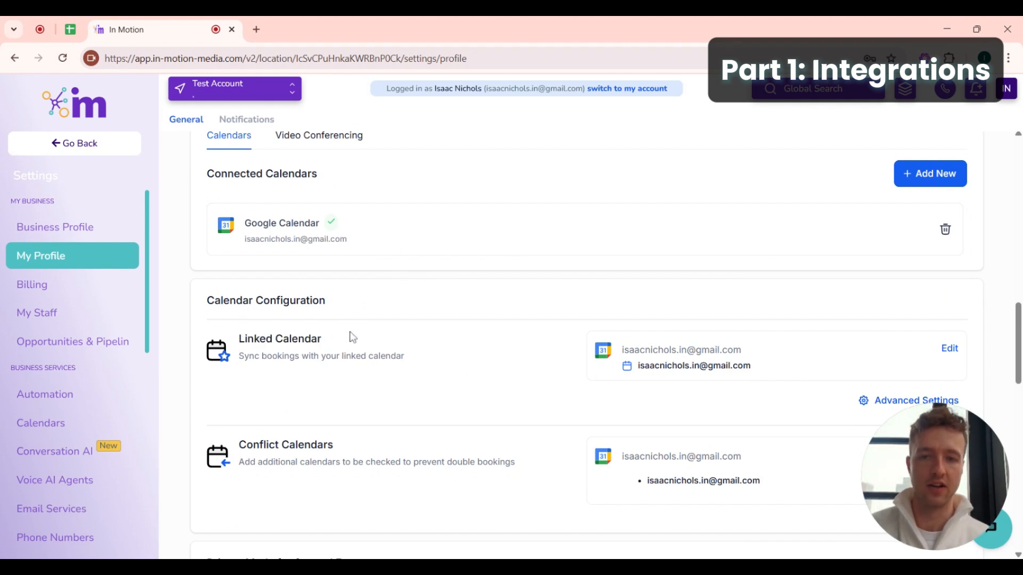
{"action": "left_click_drag", "start_coordinate": [769, 353], "coordinate": [621, 354]}
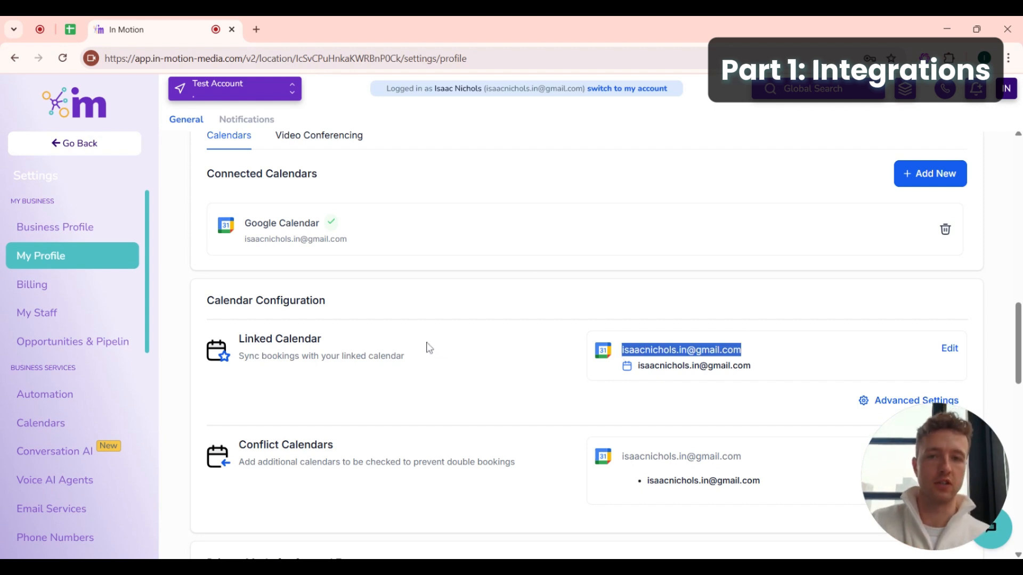
- Switch to Video Conferencing, showing Google Meet as a connected account
{"action": "left_click", "coordinate": [307, 134]}
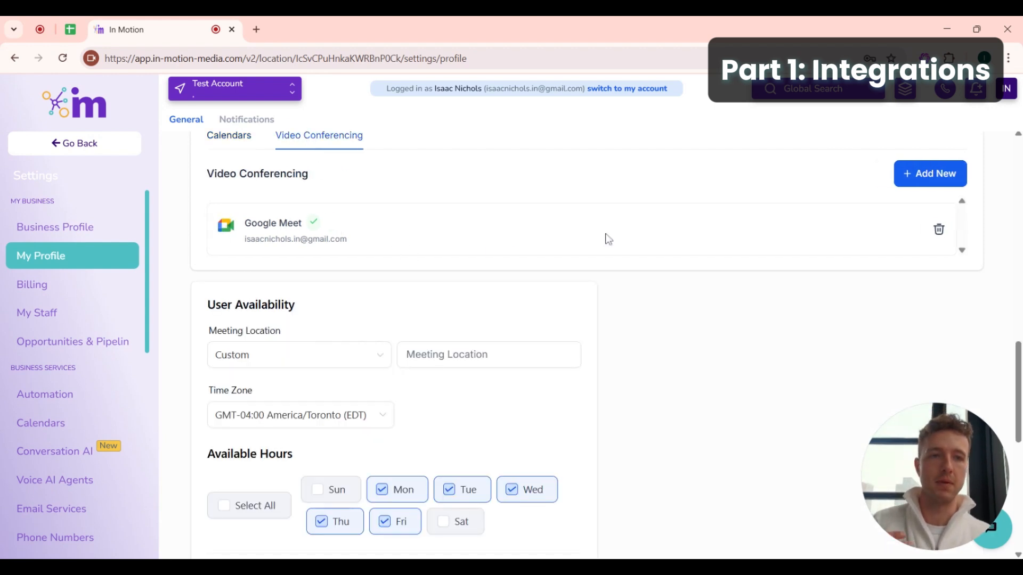
{"action": "scroll", "coordinate": [424, 270], "scroll_direction": "up", "scroll_amount": 2}
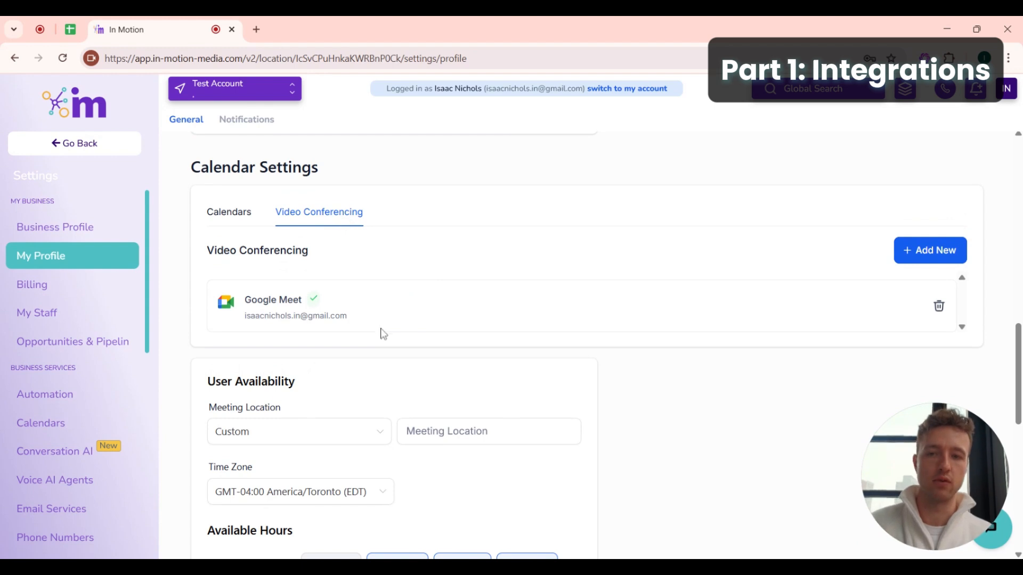
{"action": "scroll", "coordinate": [343, 406], "scroll_direction": "down", "scroll_amount": 3}
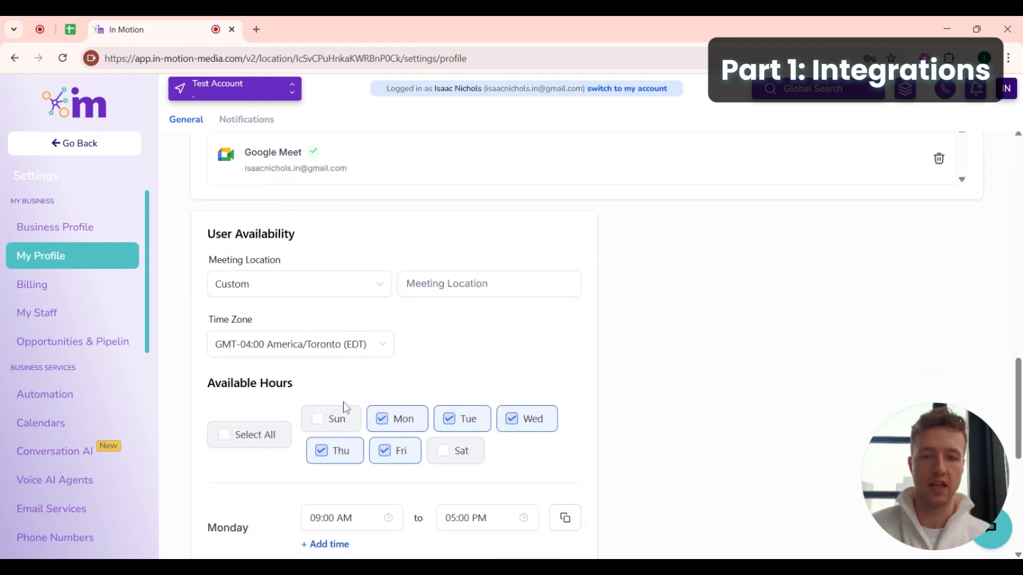
{"action": "scroll", "coordinate": [373, 383], "scroll_direction": "up", "scroll_amount": 2}
{"action": "scroll", "coordinate": [495, 362], "scroll_direction": "down", "scroll_amount": 9}
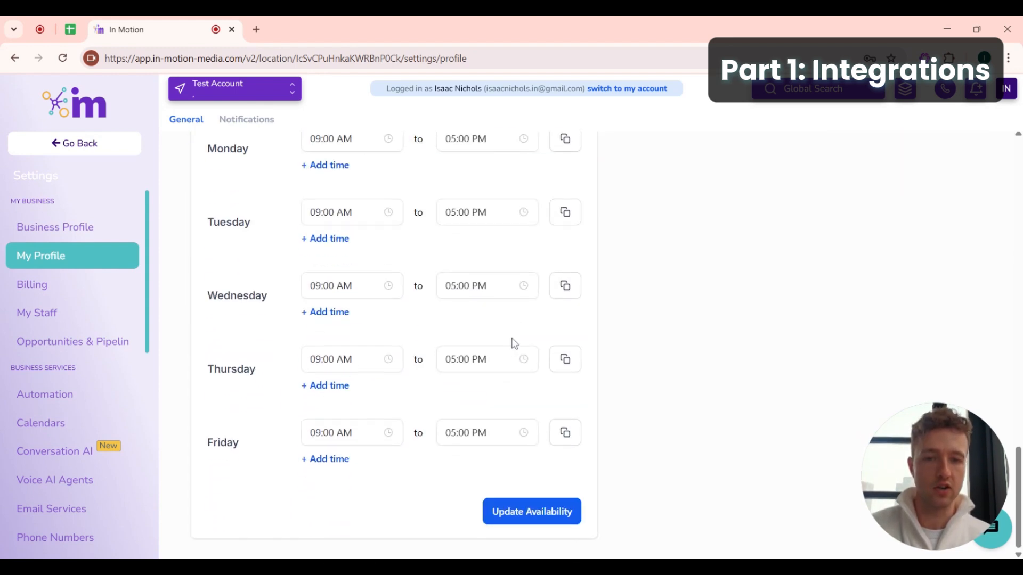
{"action": "scroll", "coordinate": [514, 344], "scroll_direction": "up", "scroll_amount": 8}
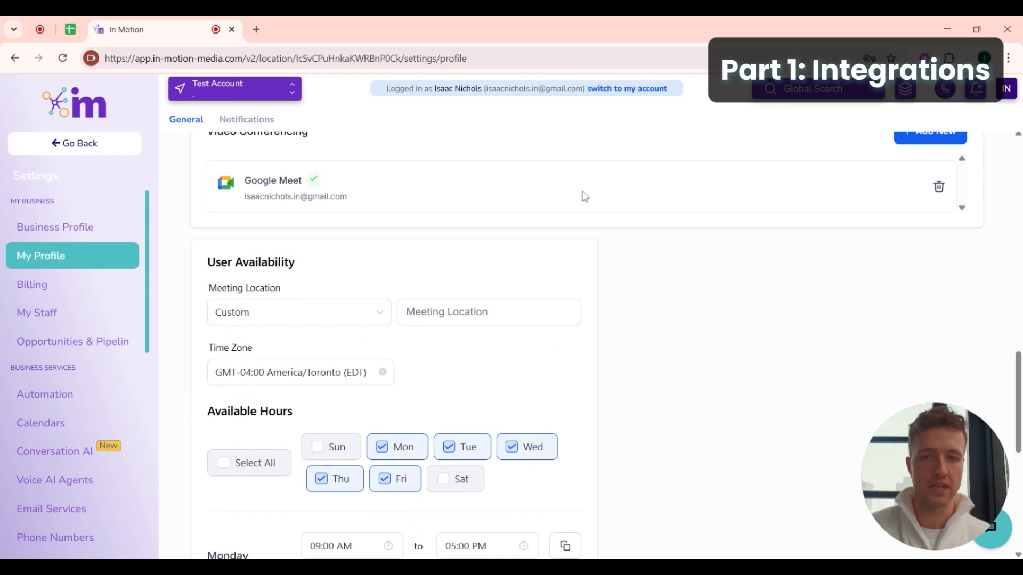
{"action": "scroll", "coordinate": [315, 330], "scroll_direction": "up", "scroll_amount": 2}
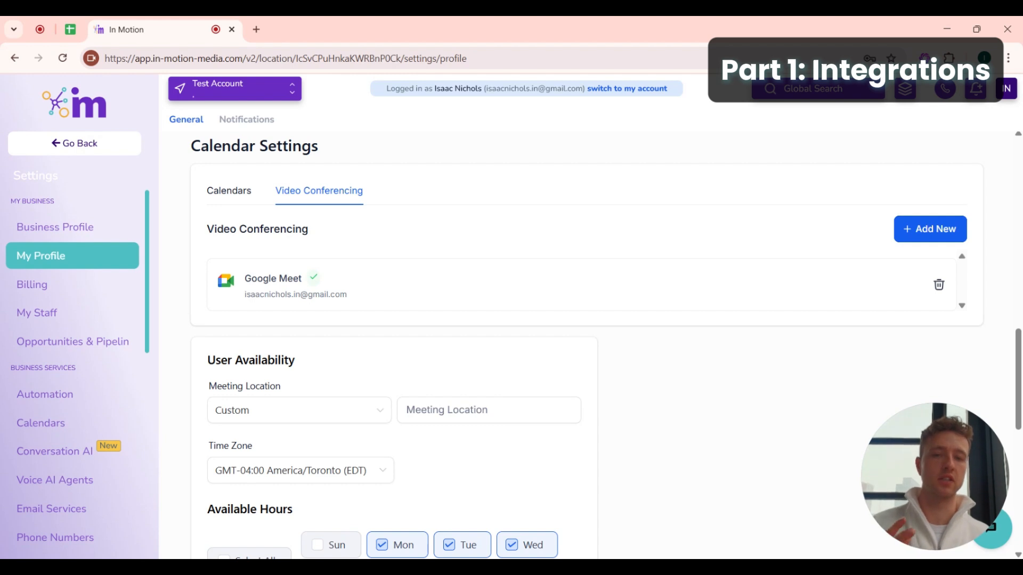
- Connect Zoom as a video conferencing integration, then return to the Calendars list
{"action": "left_click", "coordinate": [930, 229]}
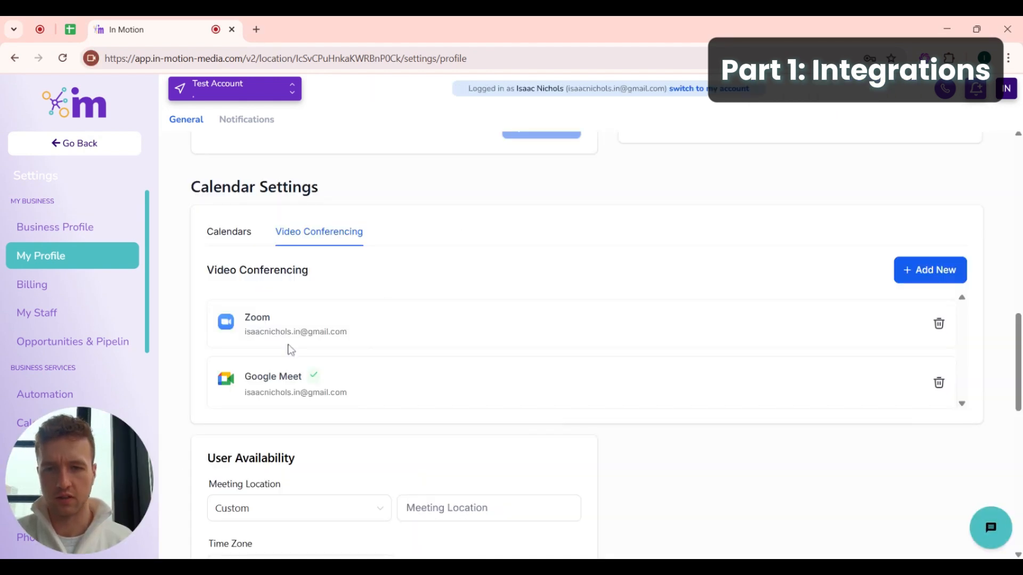
{"action": "left_click_drag", "start_coordinate": [374, 335], "coordinate": [240, 319]}
{"action": "left_click", "coordinate": [392, 297]}
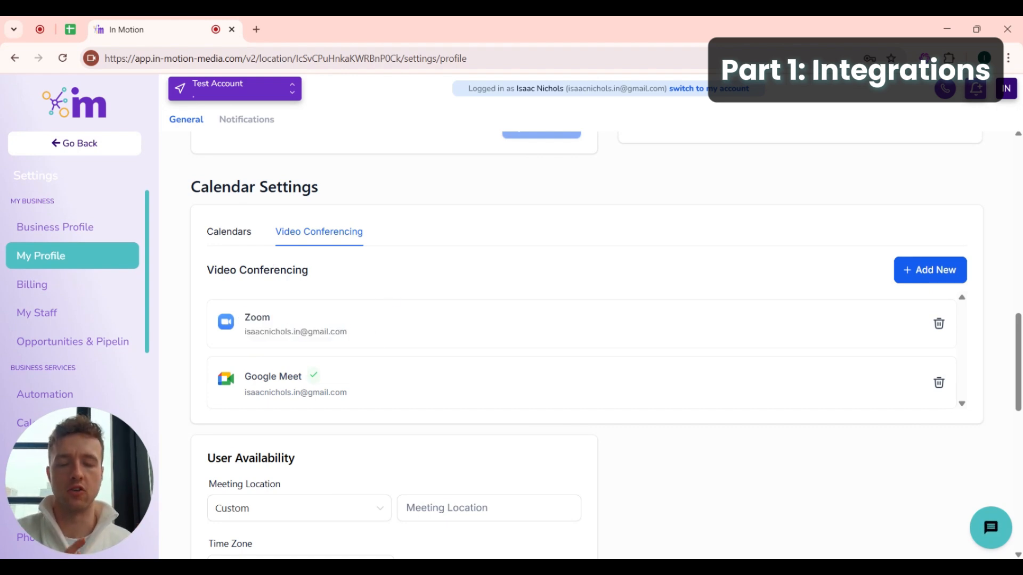
{"action": "left_click", "coordinate": [235, 234]}
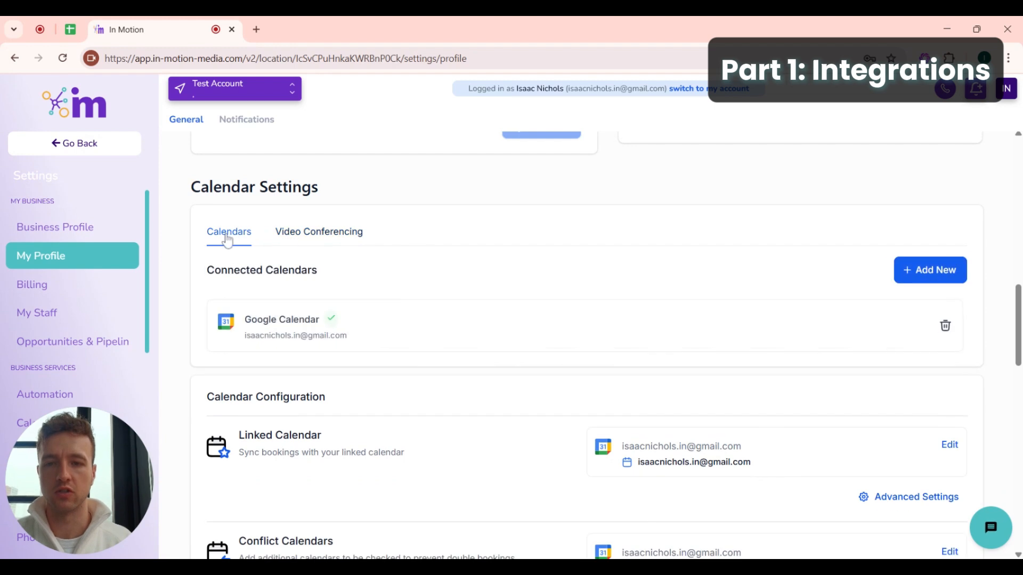
- Show the Video Conferencing connections once more before leaving profile settings
{"action": "scroll", "coordinate": [277, 389], "scroll_direction": "down", "scroll_amount": 3}
{"action": "scroll", "coordinate": [298, 298], "scroll_direction": "up", "scroll_amount": 3}
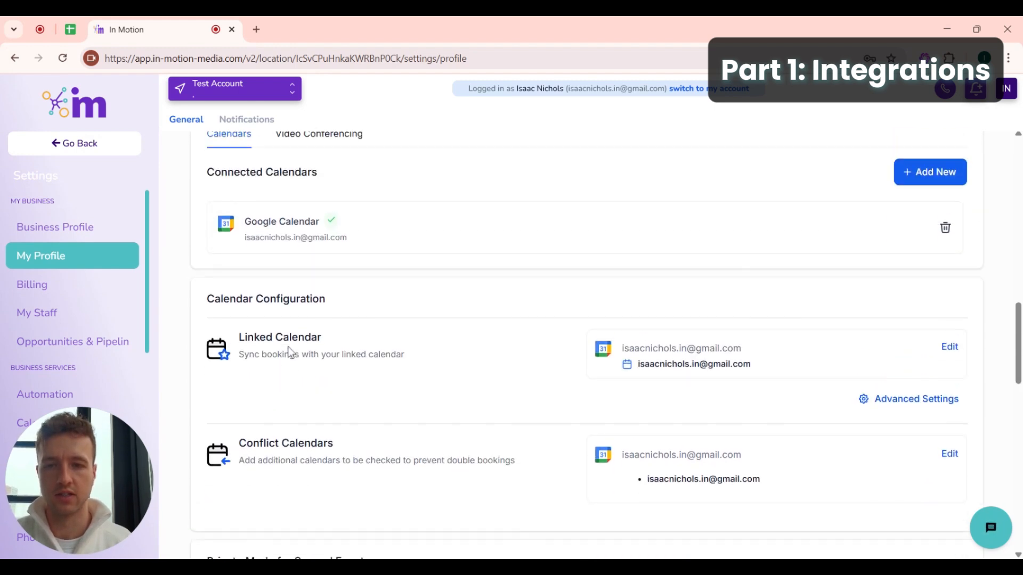
{"action": "left_click", "coordinate": [318, 228]}
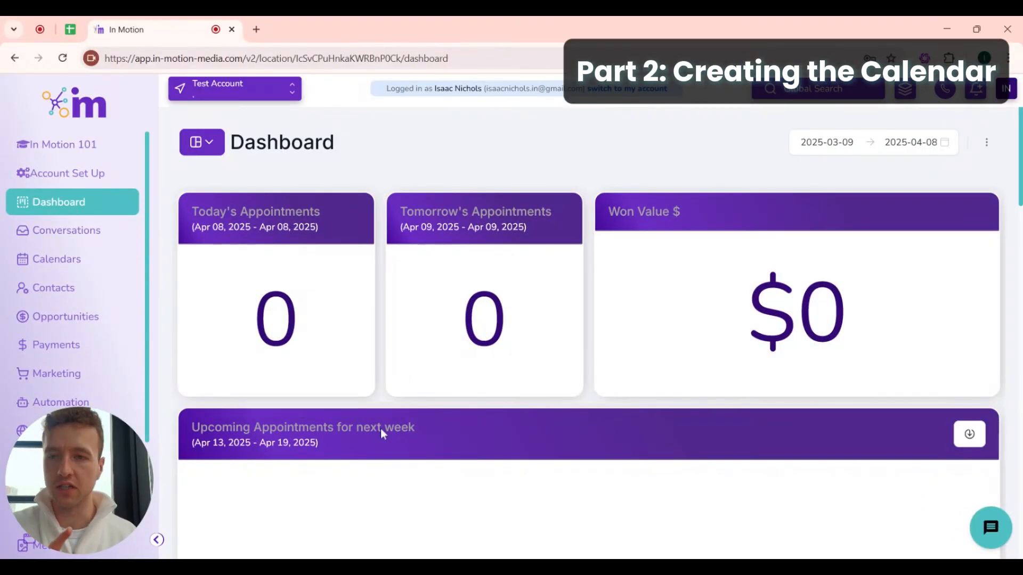
- Go to Calendars and open Calendar Settings, which lists no calendars yet
{"action": "left_click", "coordinate": [73, 270]}
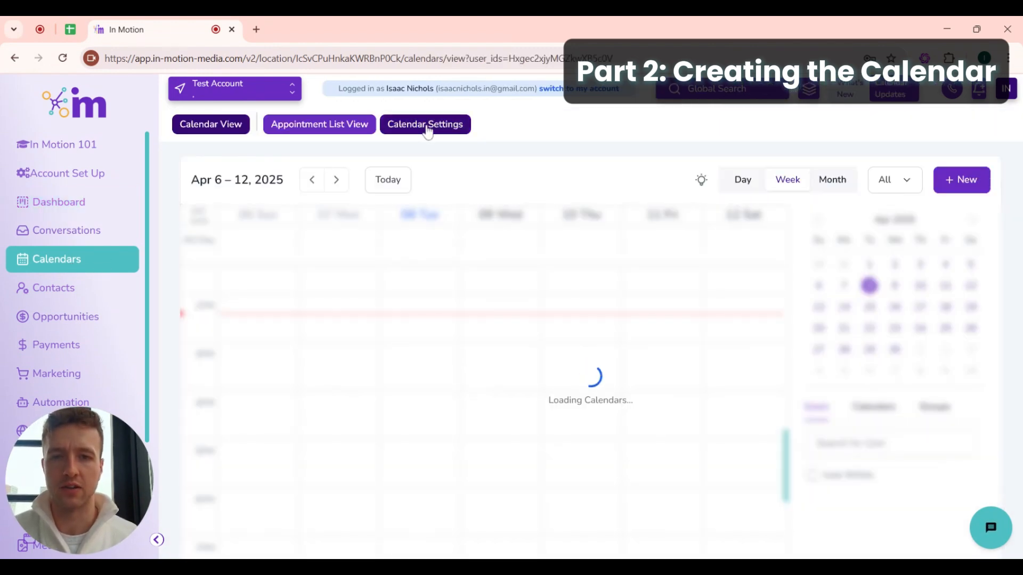
{"action": "left_click", "coordinate": [411, 128]}
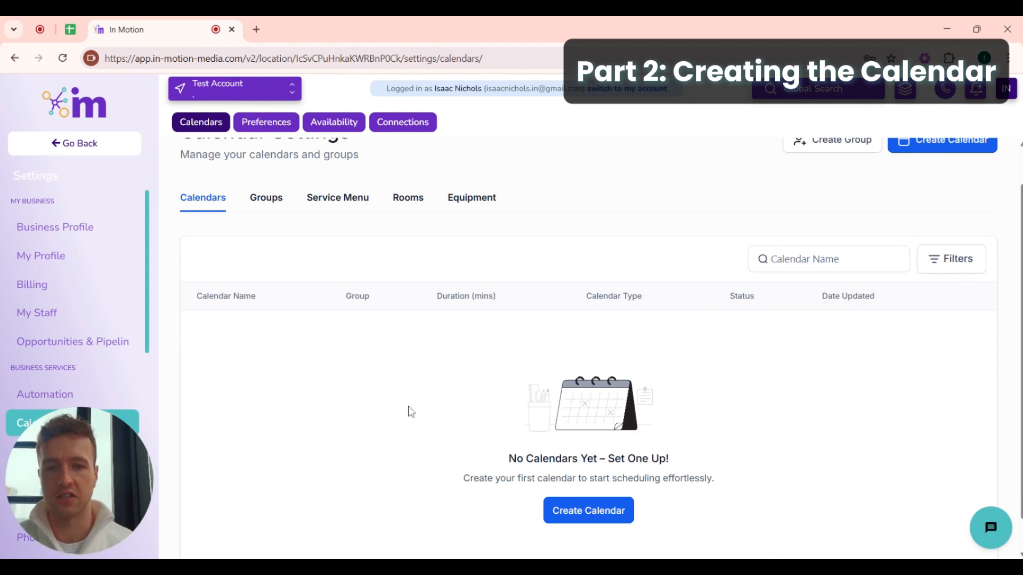
{"action": "scroll", "coordinate": [408, 410], "scroll_direction": "down", "scroll_amount": 1}
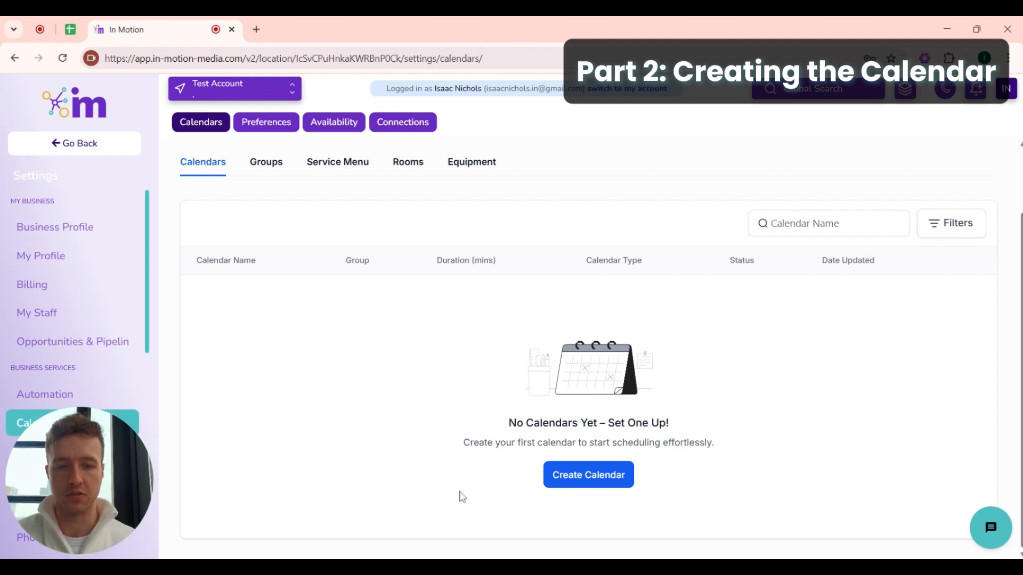
{"action": "scroll", "coordinate": [401, 450], "scroll_direction": "up", "scroll_amount": 2}
{"action": "scroll", "coordinate": [401, 450], "scroll_direction": "down", "scroll_amount": 2}
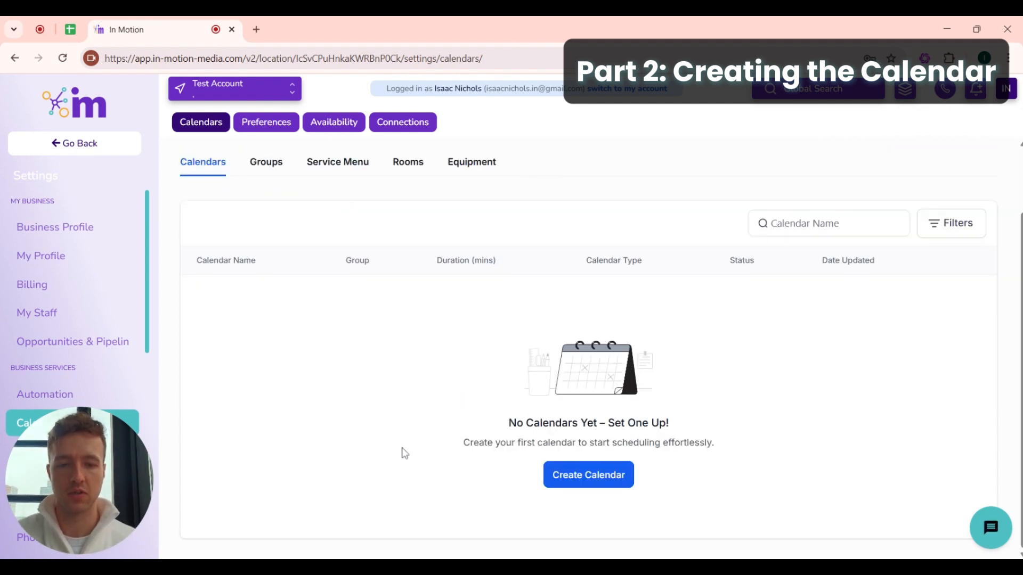
- Start a new calendar of the Personal Booking type
{"action": "left_click", "coordinate": [575, 477]}
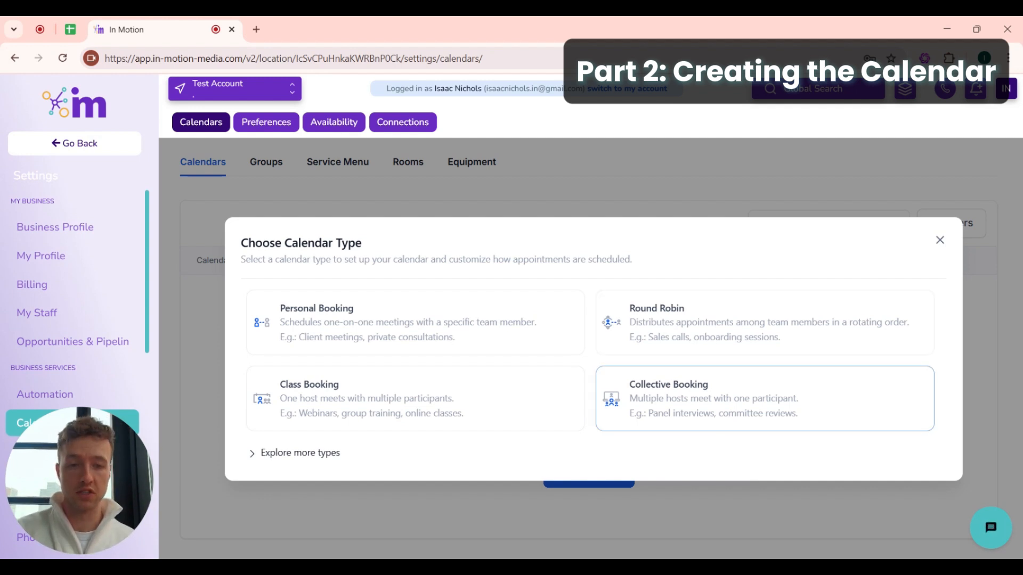
{"action": "left_click", "coordinate": [328, 335]}
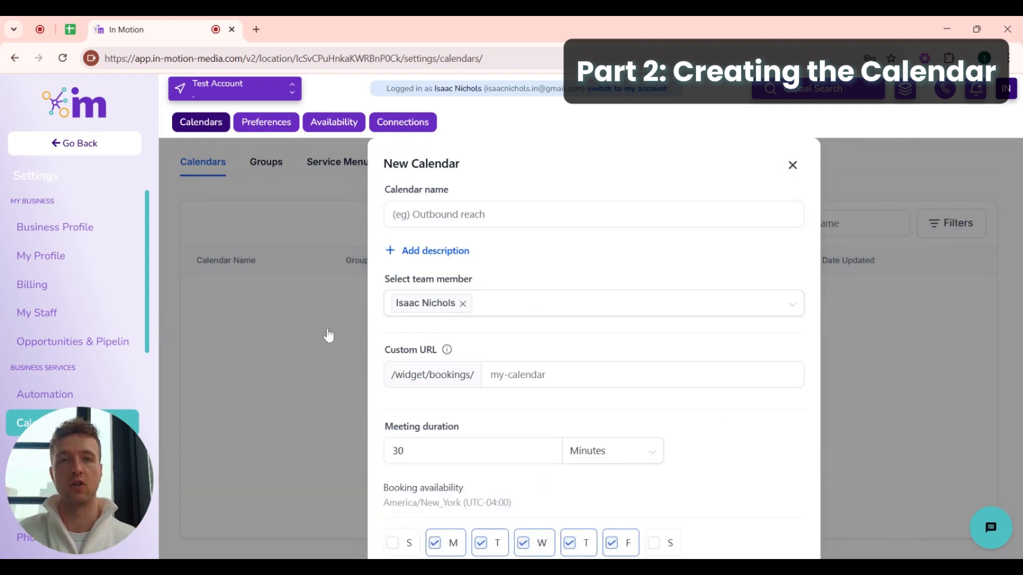
- Name the calendar 'Discovery Call with' plus the host's first name, and check the team member and booking URL fields
{"action": "left_click", "coordinate": [453, 207]}
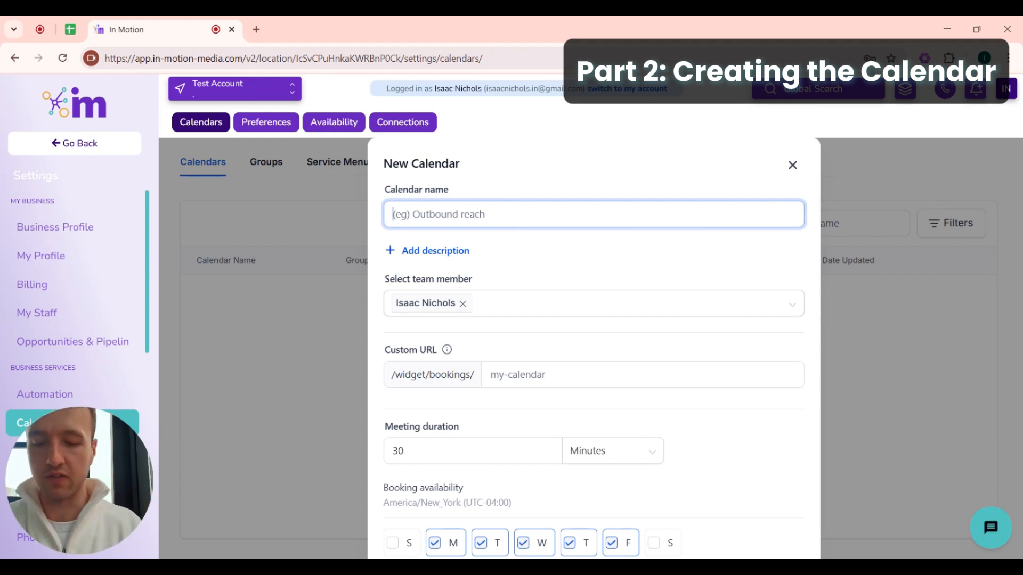
{"action": "type", "text": "Disco"}
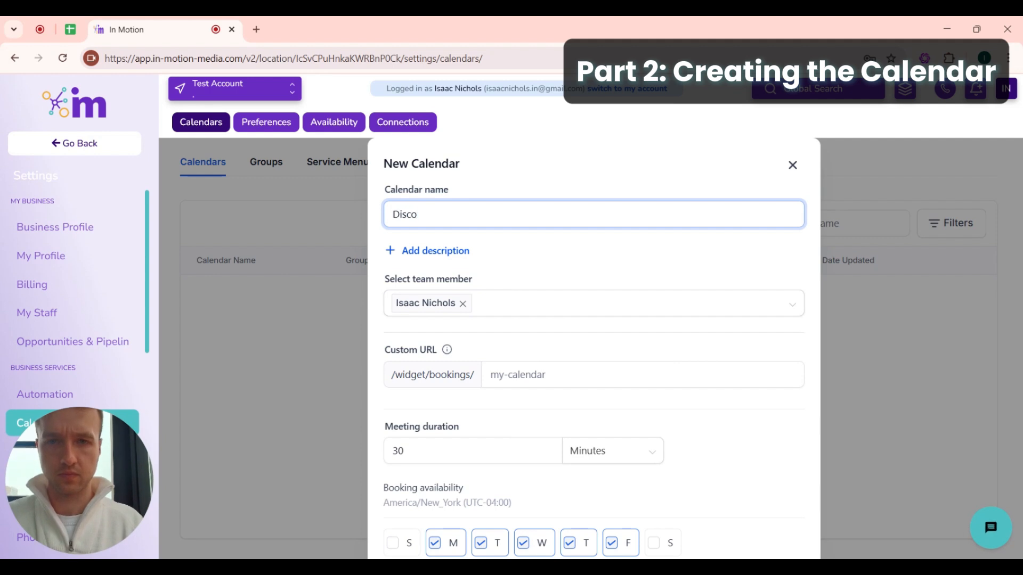
{"action": "type", "text": "very Cal"}
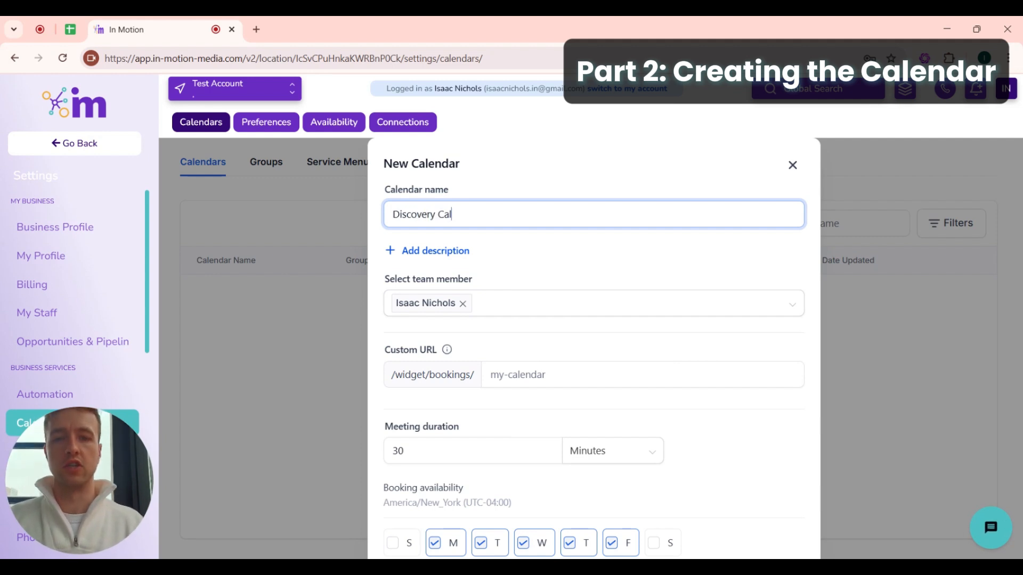
{"action": "type", "text": "l with Isaac"}
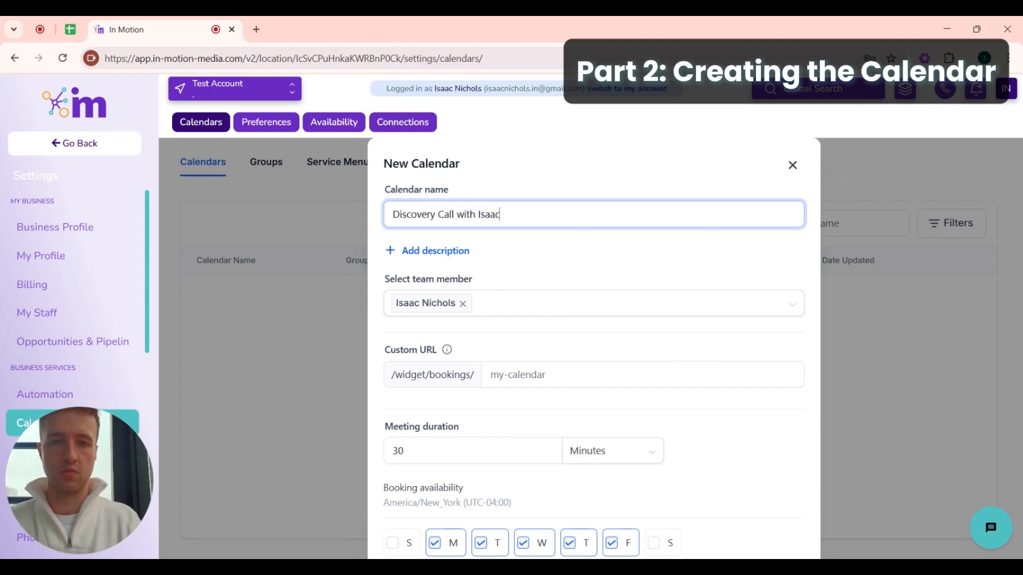
{"action": "scroll", "coordinate": [399, 274], "scroll_direction": "down", "scroll_amount": 1}
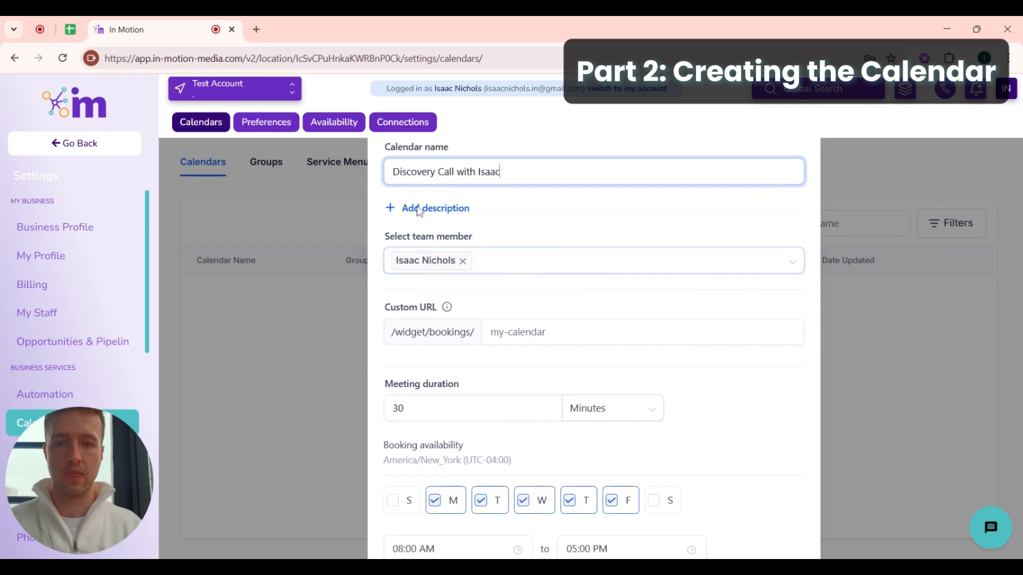
{"action": "left_click", "coordinate": [454, 258]}
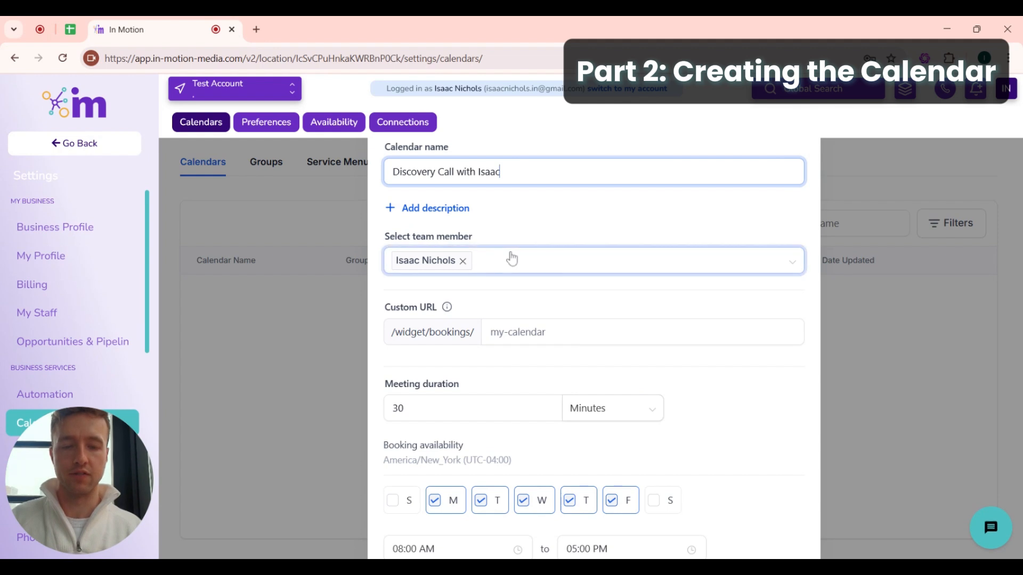
{"action": "left_click", "coordinate": [469, 260]}
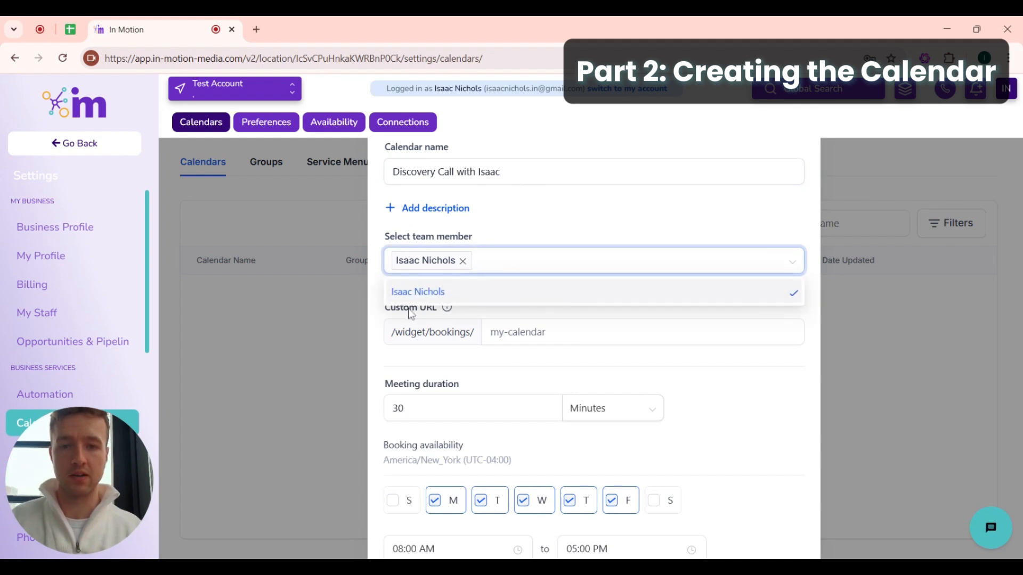
{"action": "left_click", "coordinate": [536, 219]}
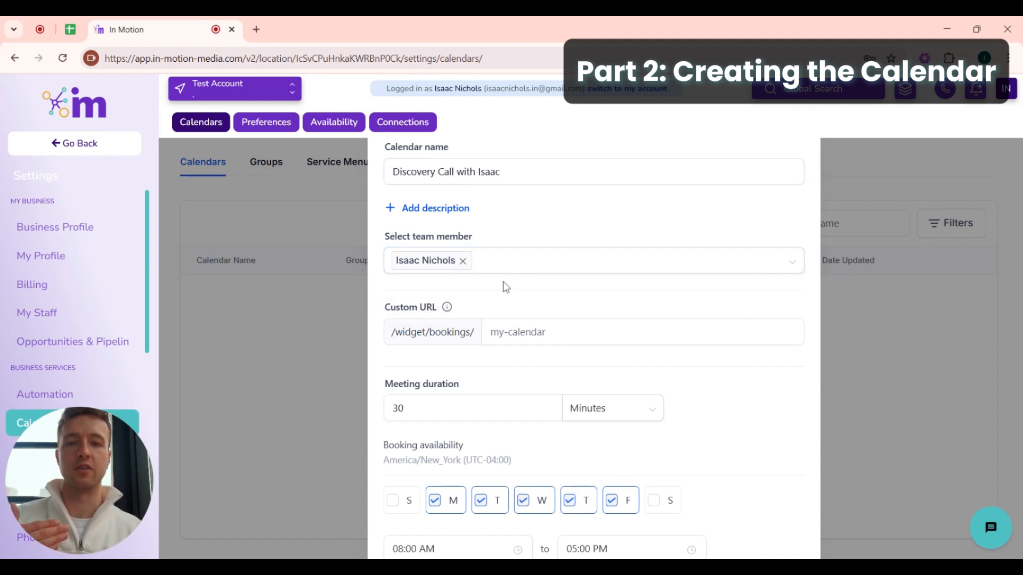
{"action": "left_click", "coordinate": [493, 333]}
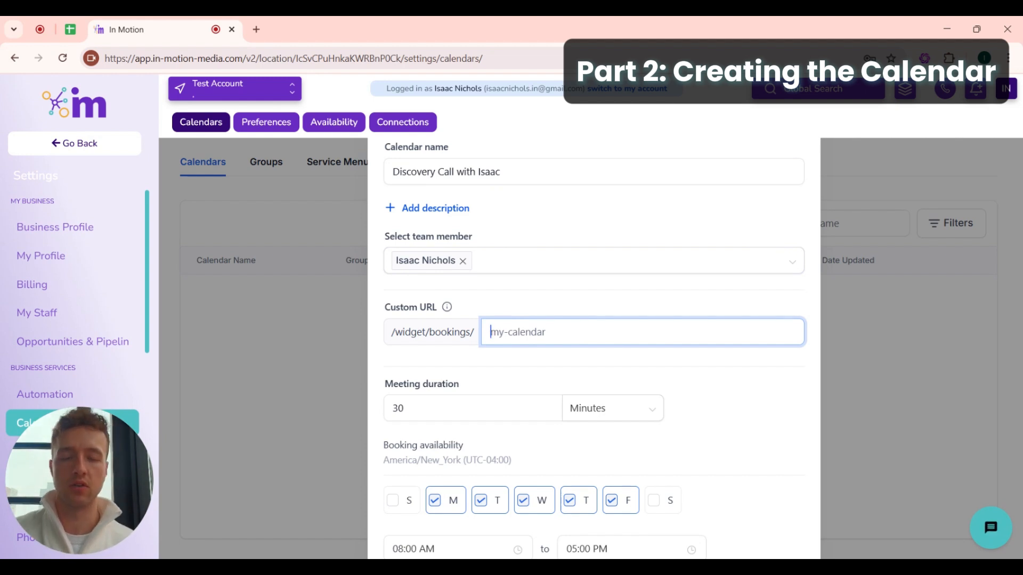
{"action": "scroll", "coordinate": [594, 349], "scroll_direction": "up", "scroll_amount": 1}
{"action": "scroll", "coordinate": [594, 349], "scroll_direction": "down", "scroll_amount": 1}
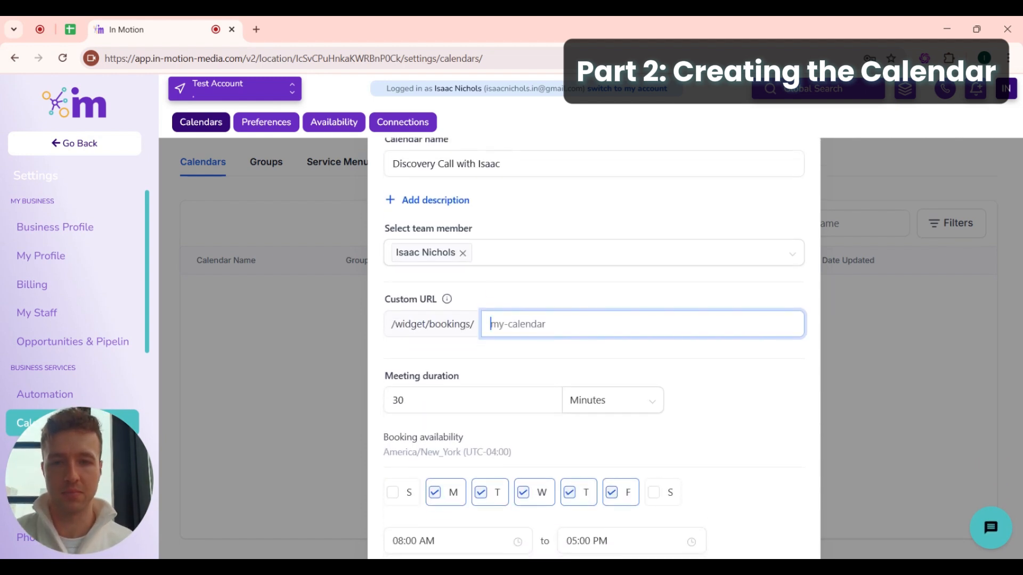
{"action": "scroll", "coordinate": [516, 354], "scroll_direction": "up", "scroll_amount": 1}
- Paste the copied calendar name into the Custom URL field
{"action": "left_click_drag", "start_coordinate": [500, 214], "coordinate": [373, 232]}
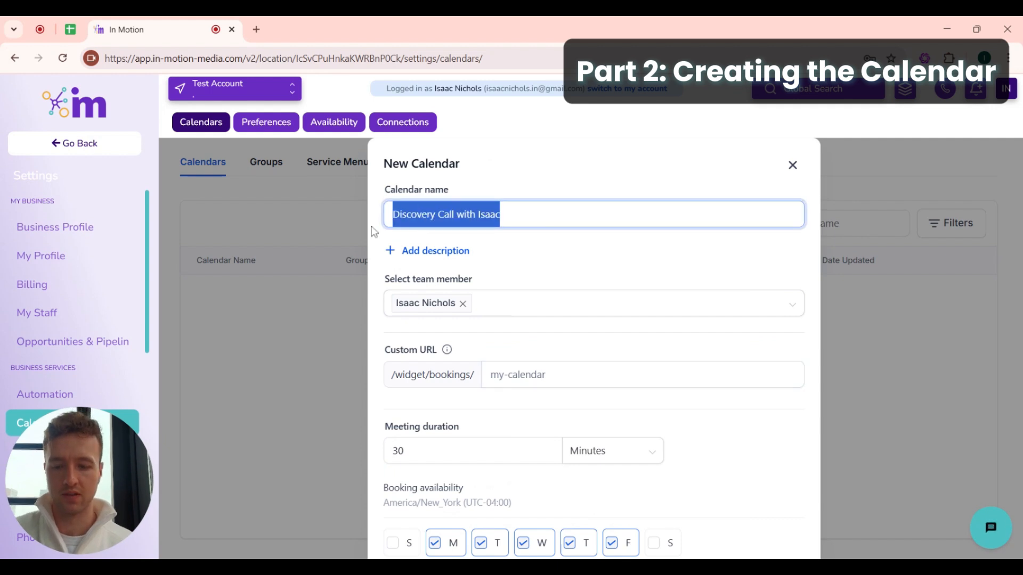
{"action": "left_click", "coordinate": [517, 357]}
{"action": "type", "text": "discovery call with isaac"}
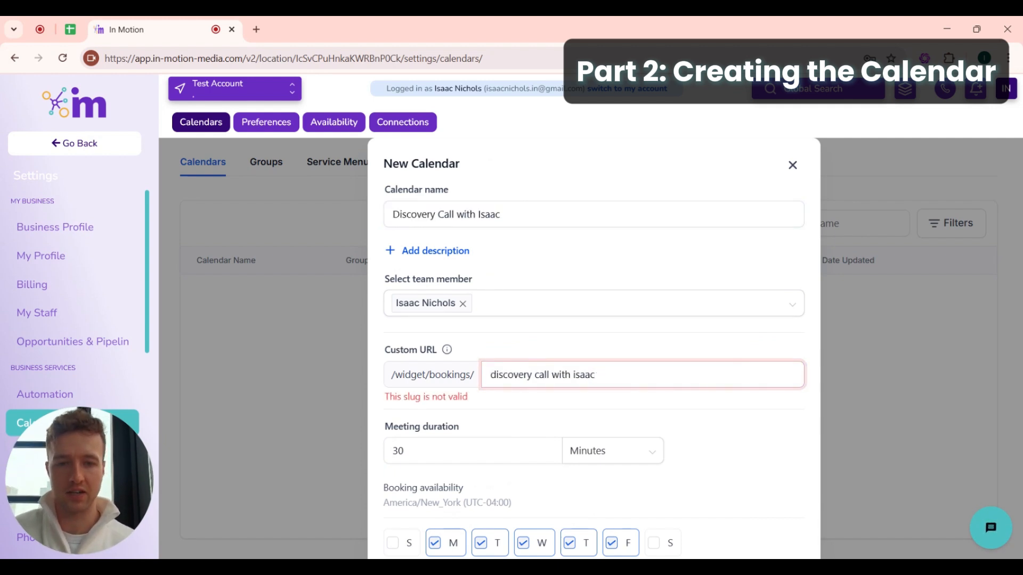
- Replace each space in the URL with a hyphen so the slug error clears
{"action": "left_click", "coordinate": [535, 375]}
{"action": "key", "text": "BackSpace"}
{"action": "type", "text": "-"}
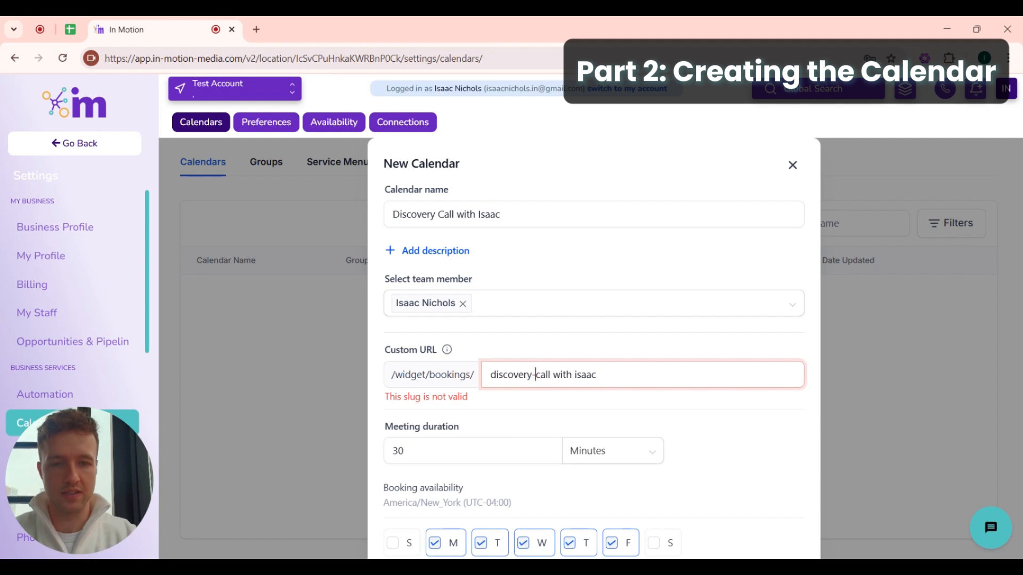
{"action": "key", "text": "ctrl+Right"}
{"action": "key", "text": "BackSpace"}
{"action": "type", "text": "-"}
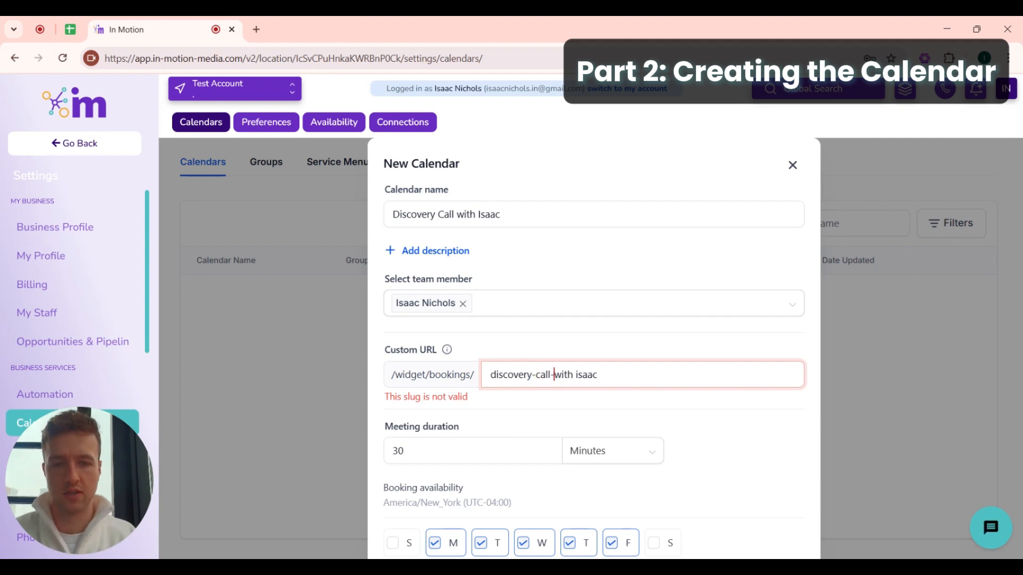
{"action": "key", "text": "ctrl+Right"}
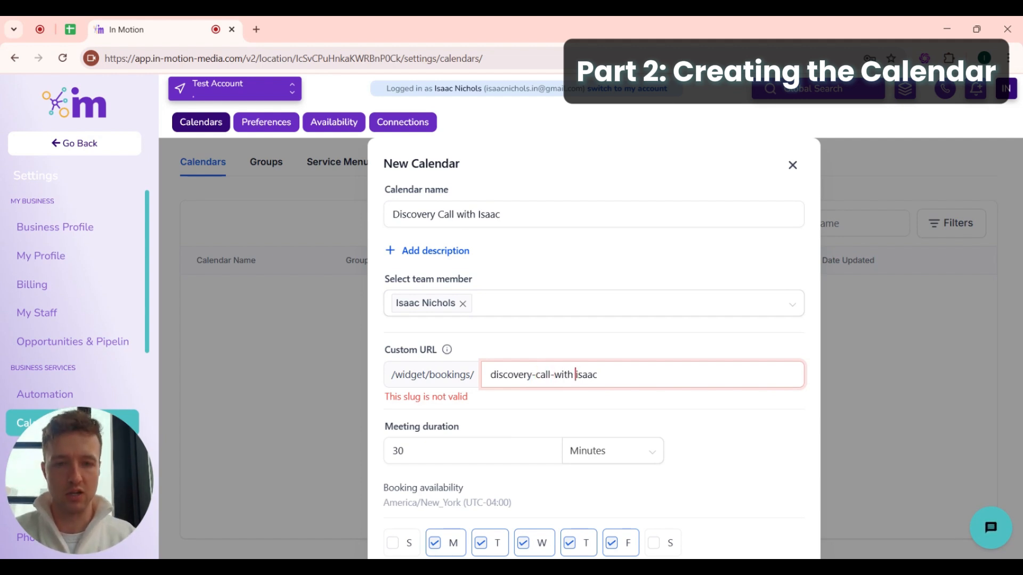
{"action": "key", "text": "BackSpace"}
{"action": "type", "text": "-"}
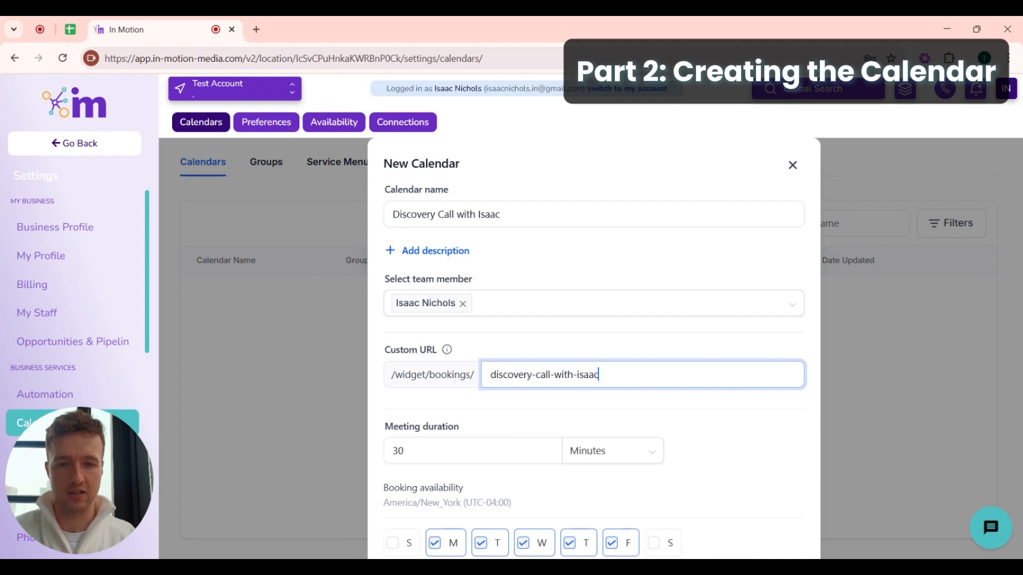
{"action": "left_click_drag", "start_coordinate": [599, 375], "coordinate": [492, 398]}
{"action": "left_click", "coordinate": [513, 407]}
{"action": "scroll", "coordinate": [496, 369], "scroll_direction": "down", "scroll_amount": 1}
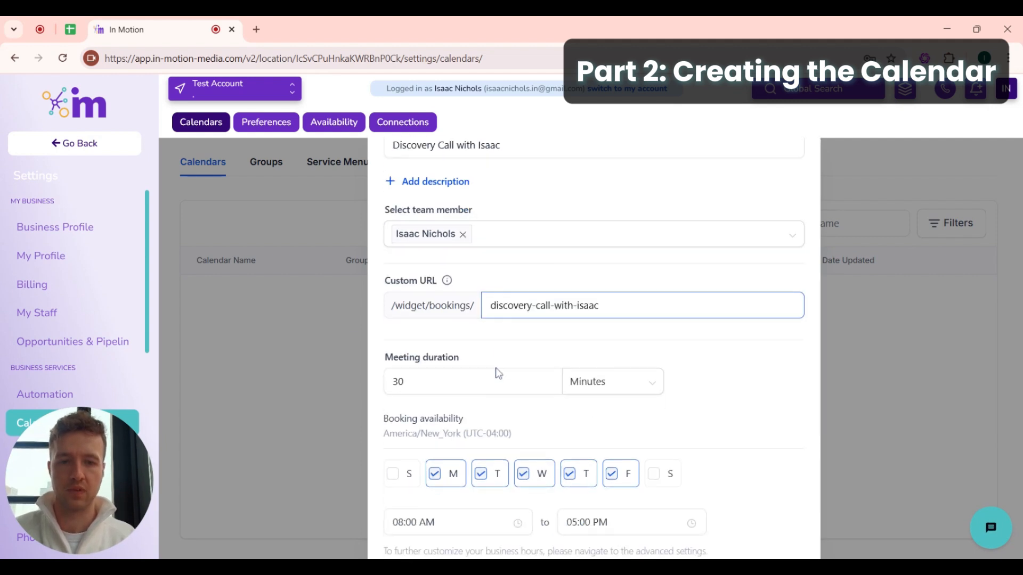
{"action": "scroll", "coordinate": [496, 373], "scroll_direction": "down", "scroll_amount": 1}
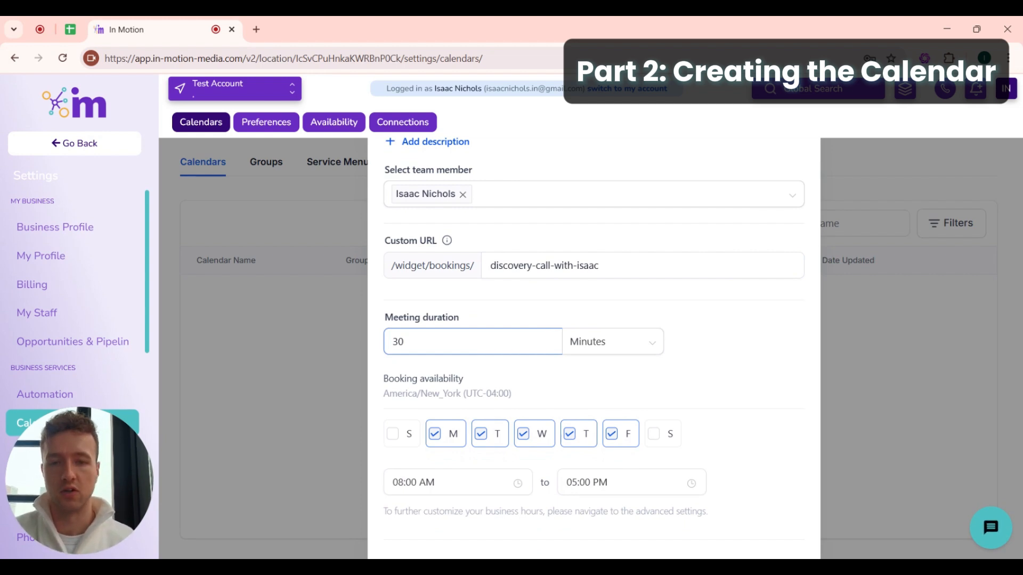
- Change the meeting duration from 30 to 45 minutes
{"action": "double_click", "coordinate": [373, 350]}
{"action": "type", "text": "45"}
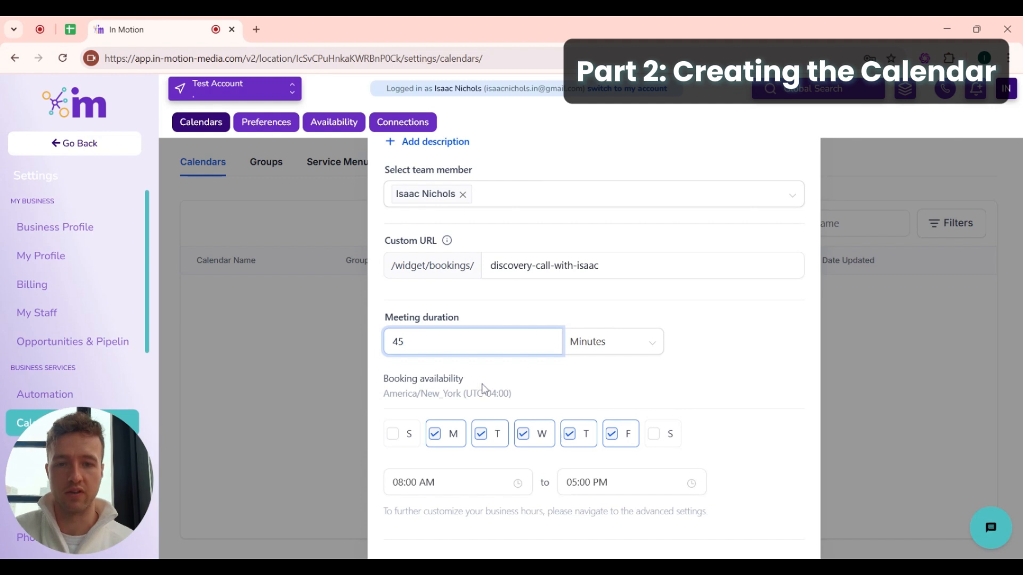
{"action": "left_click", "coordinate": [483, 389]}
{"action": "scroll", "coordinate": [482, 390], "scroll_direction": "down", "scroll_amount": 1}
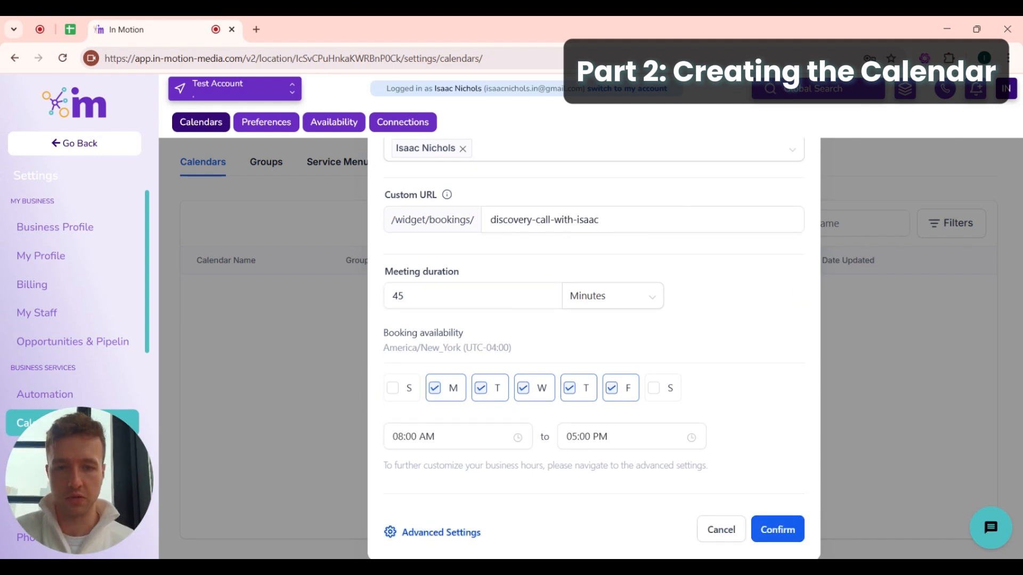
- Open the new calendar's Advanced Settings editor on the Meeting Details section
{"action": "left_click", "coordinate": [440, 533]}
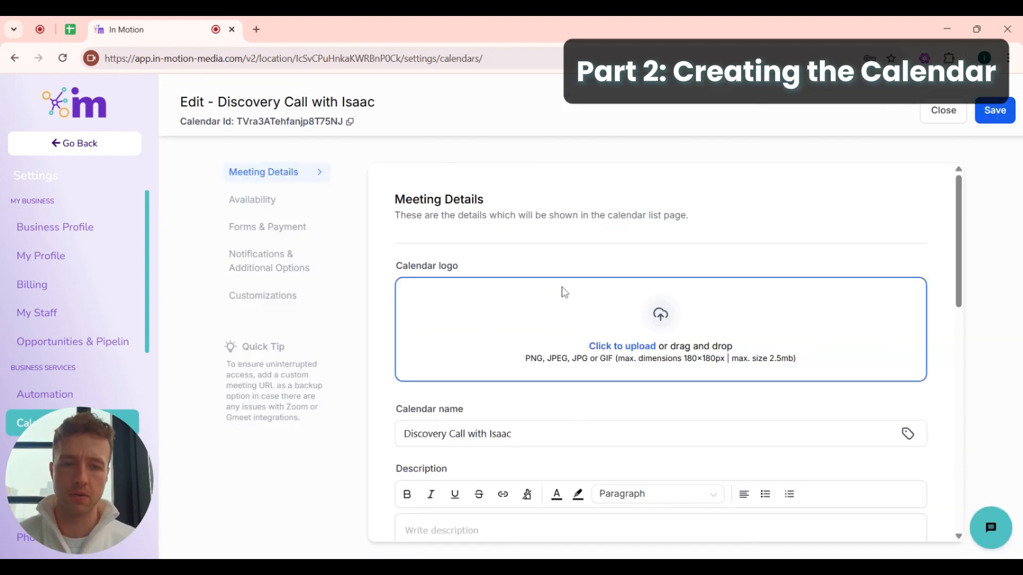
{"action": "scroll", "coordinate": [630, 357], "scroll_direction": "down", "scroll_amount": 1}
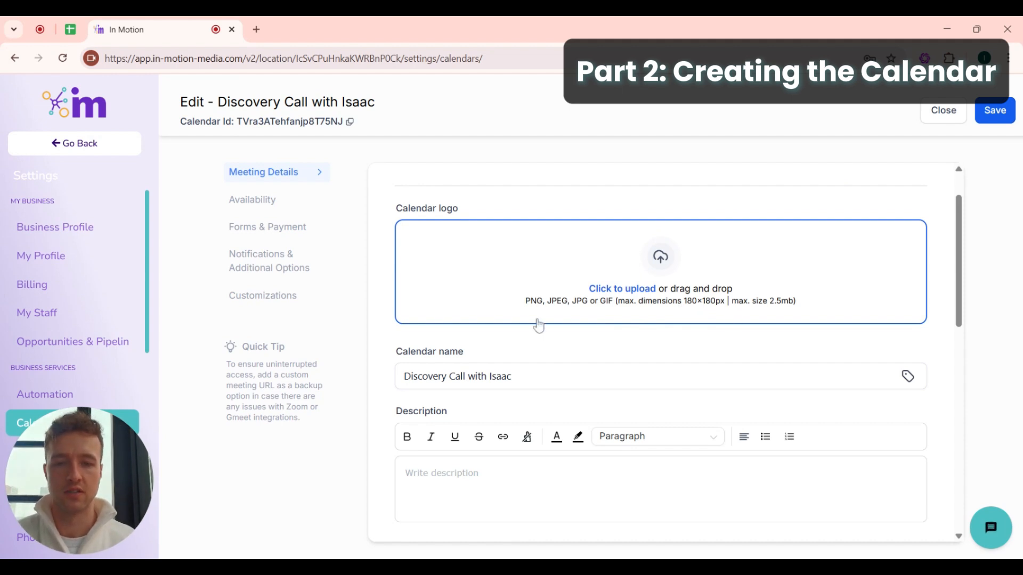
{"action": "scroll", "coordinate": [538, 326], "scroll_direction": "down", "scroll_amount": 3}
{"action": "scroll", "coordinate": [433, 375], "scroll_direction": "up", "scroll_amount": 1}
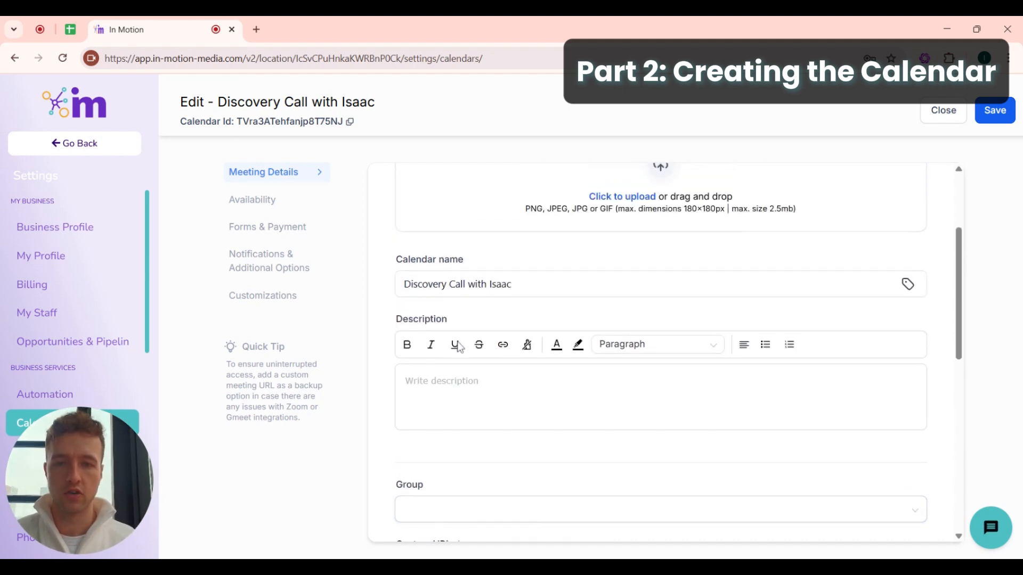
- Enter the description 'Book a 45 minute discovery call to learn more about HL'
{"action": "left_click", "coordinate": [433, 376]}
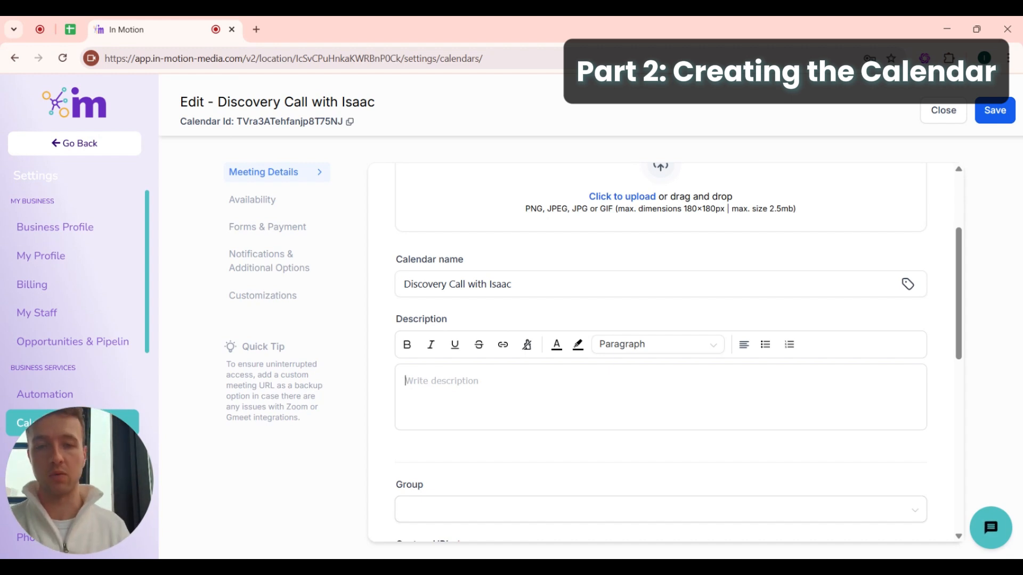
{"action": "type", "text": "Bo"}
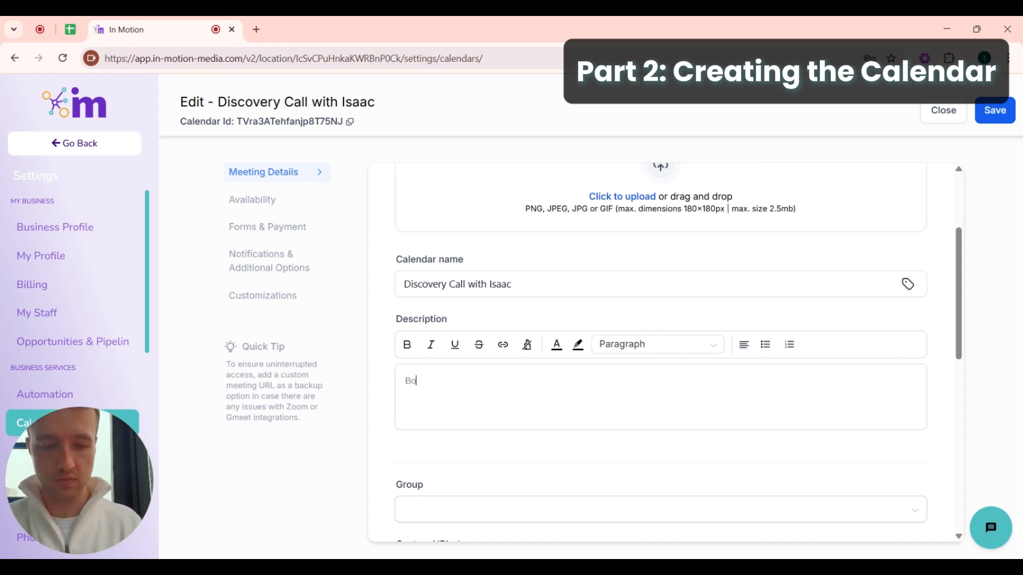
{"action": "type", "text": "ok a 45 min"}
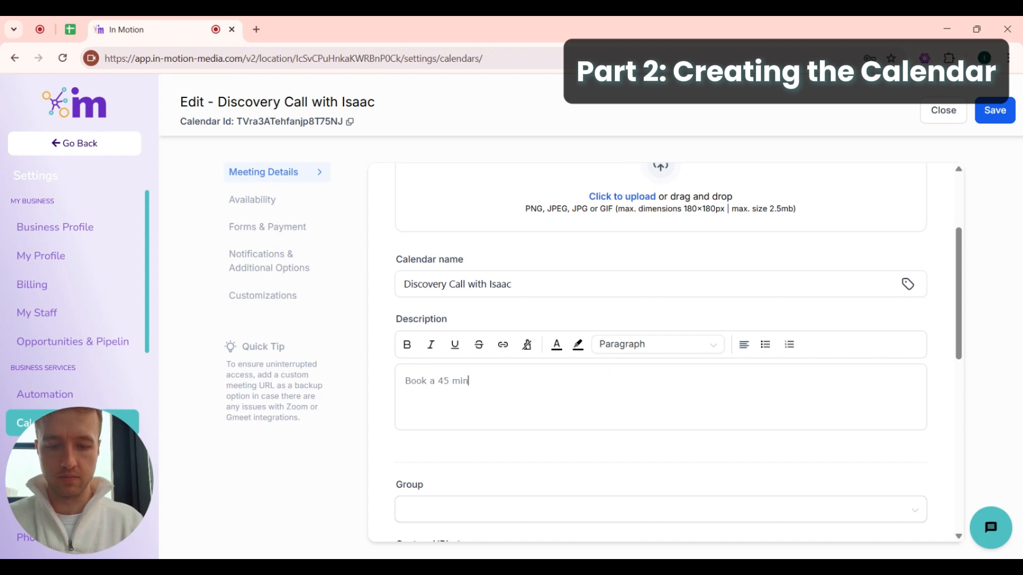
{"action": "type", "text": "ute discovery ca"}
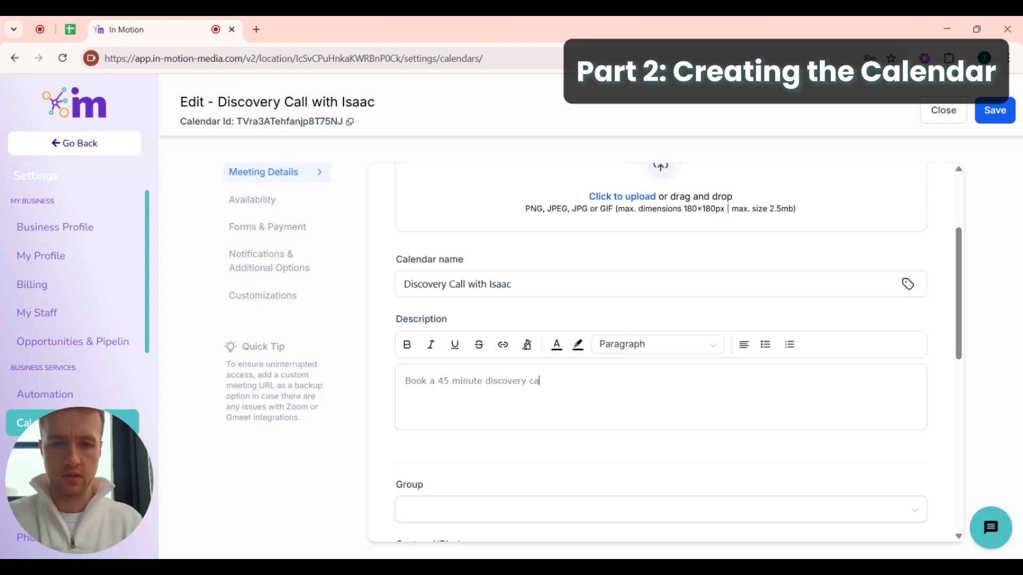
{"action": "type", "text": "ll to learn "}
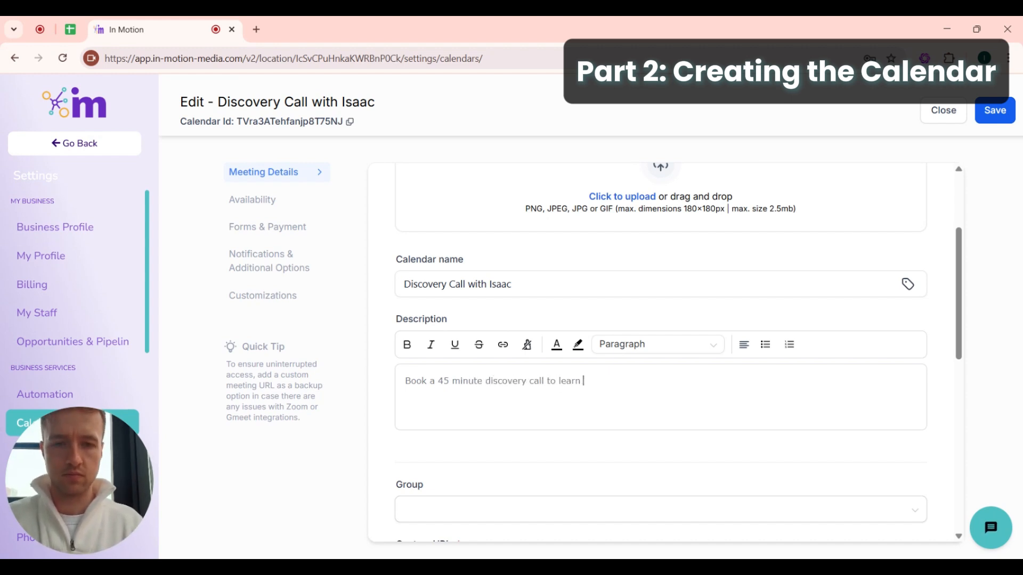
{"action": "type", "text": "more about "}
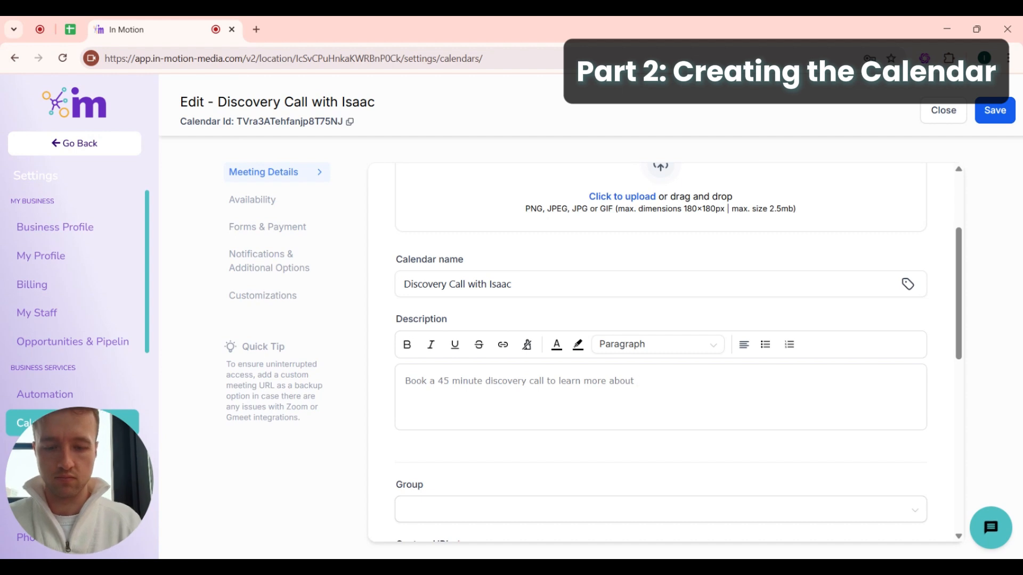
{"action": "type", "text": "HL"}
{"action": "scroll", "coordinate": [550, 333], "scroll_direction": "down", "scroll_amount": 2}
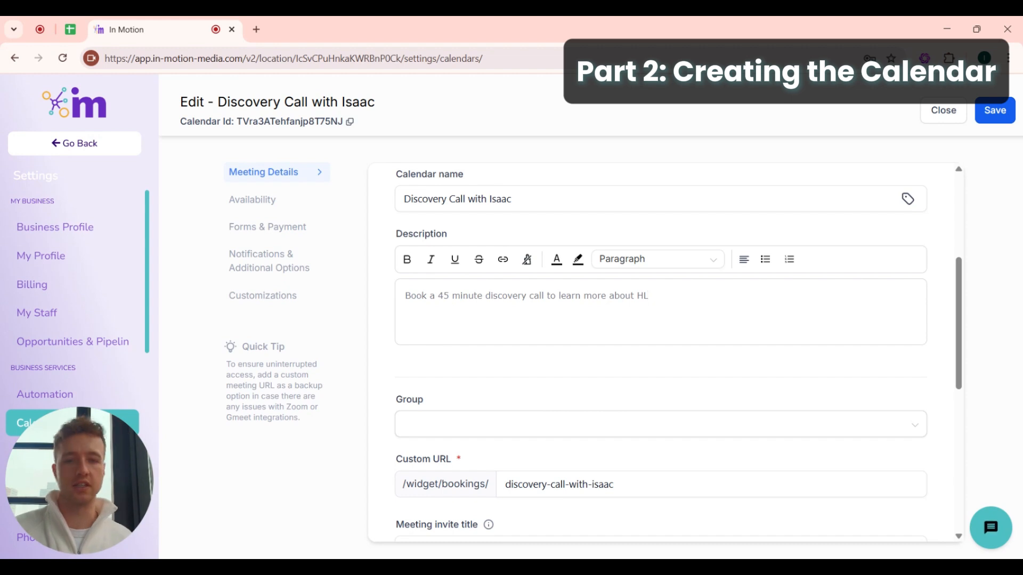
{"action": "scroll", "coordinate": [437, 300], "scroll_direction": "down", "scroll_amount": 2}
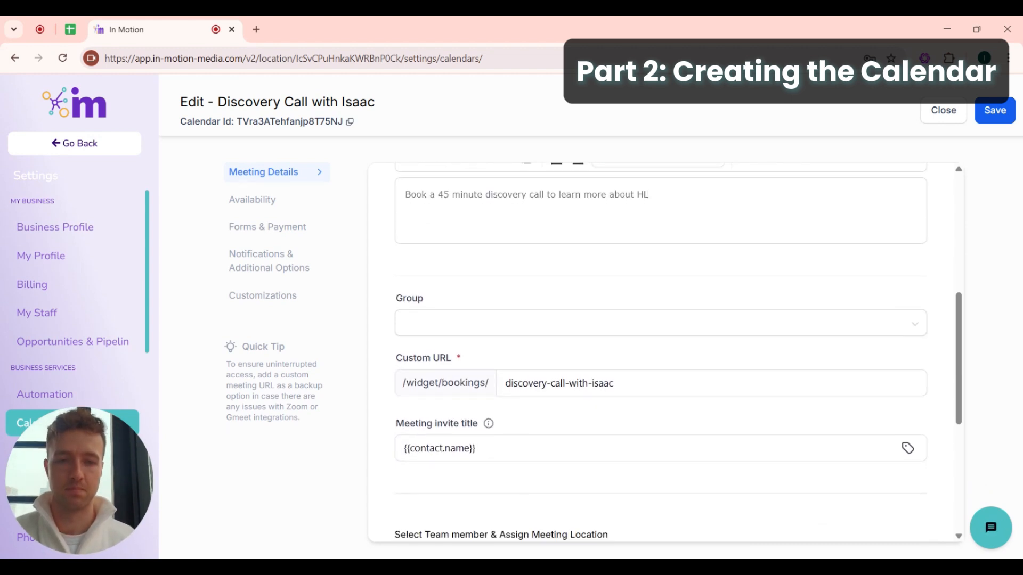
{"action": "scroll", "coordinate": [573, 355], "scroll_direction": "down", "scroll_amount": 1}
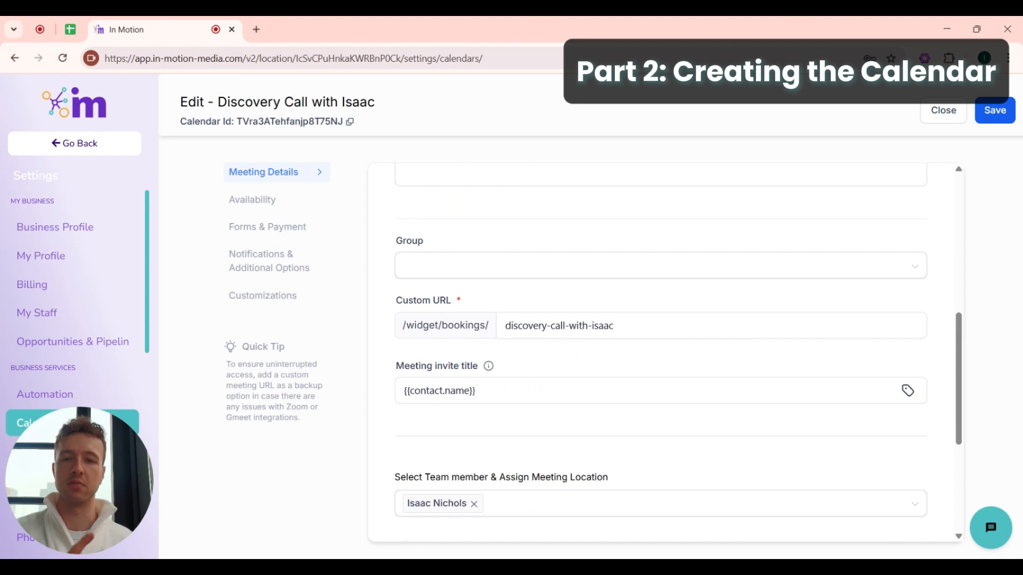
{"action": "scroll", "coordinate": [509, 293], "scroll_direction": "down", "scroll_amount": 1}
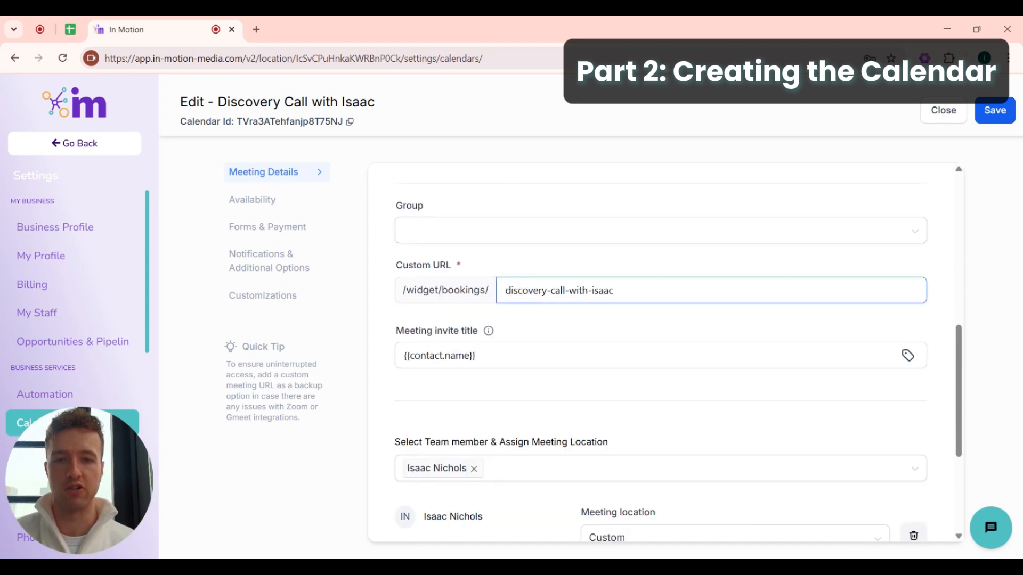
{"action": "left_click_drag", "start_coordinate": [394, 333], "coordinate": [512, 336]}
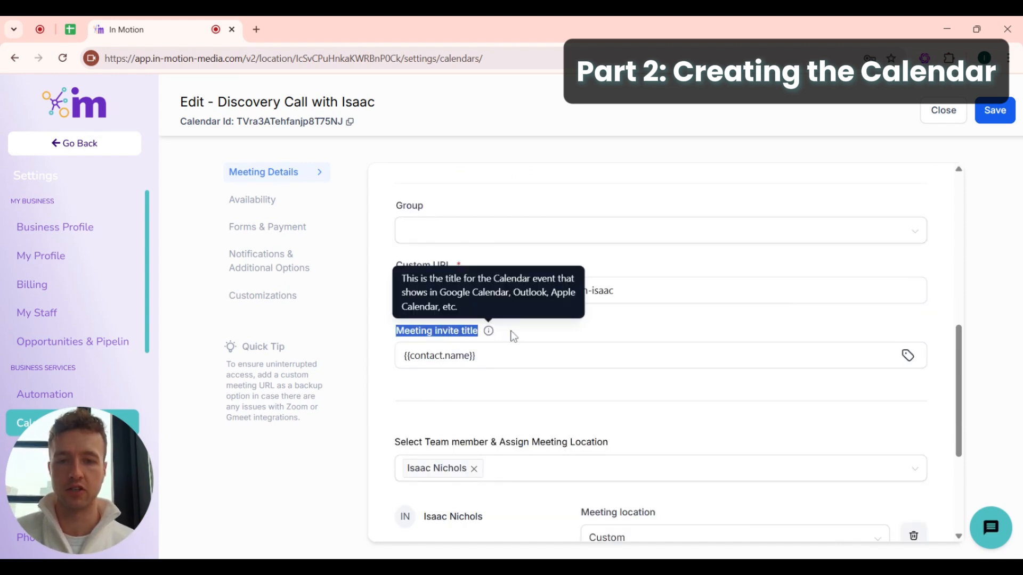
{"action": "left_click", "coordinate": [528, 336]}
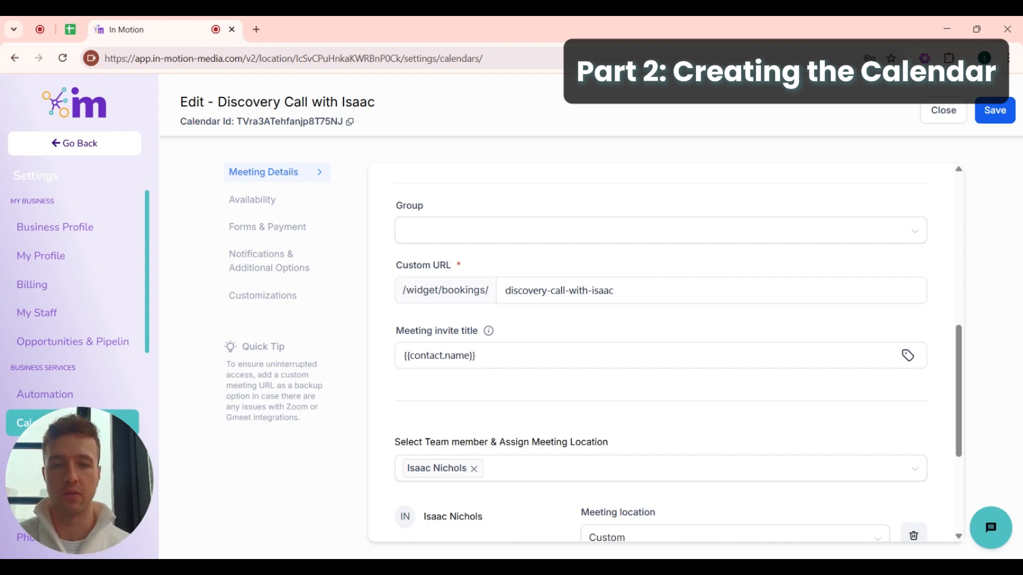
{"action": "left_click", "coordinate": [508, 347]}
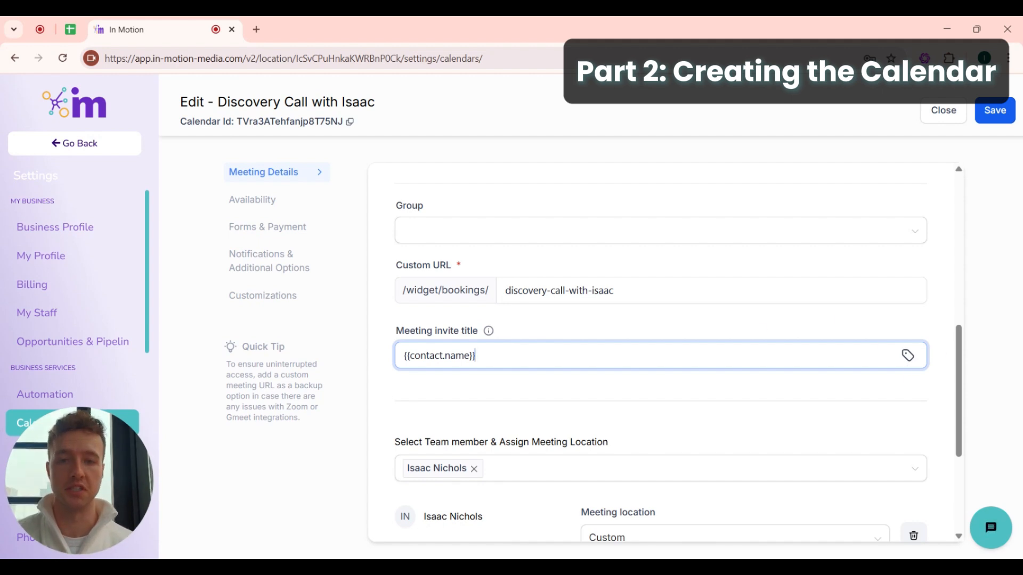
- Append '- Discovery Call with' and the host's name after {{contact.name}} in the invite title
{"action": "key", "text": "ctrl+a"}
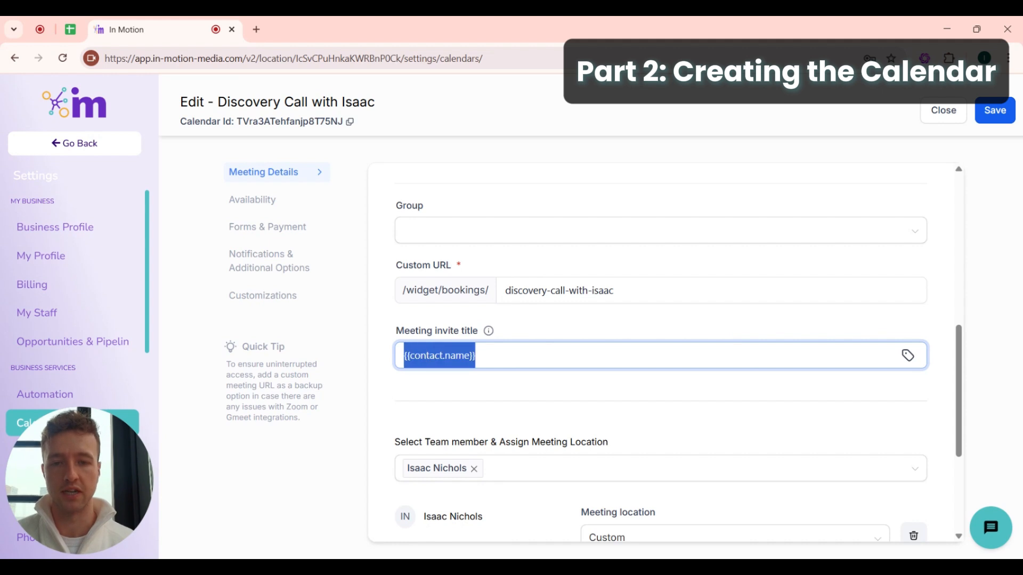
{"action": "key", "text": "Right"}
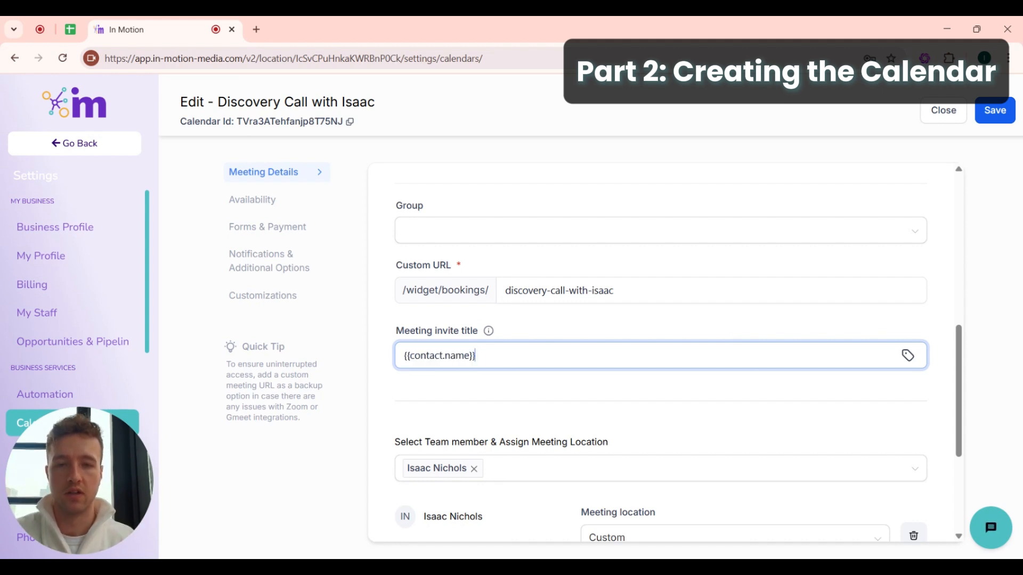
{"action": "key", "text": "ctrl+a"}
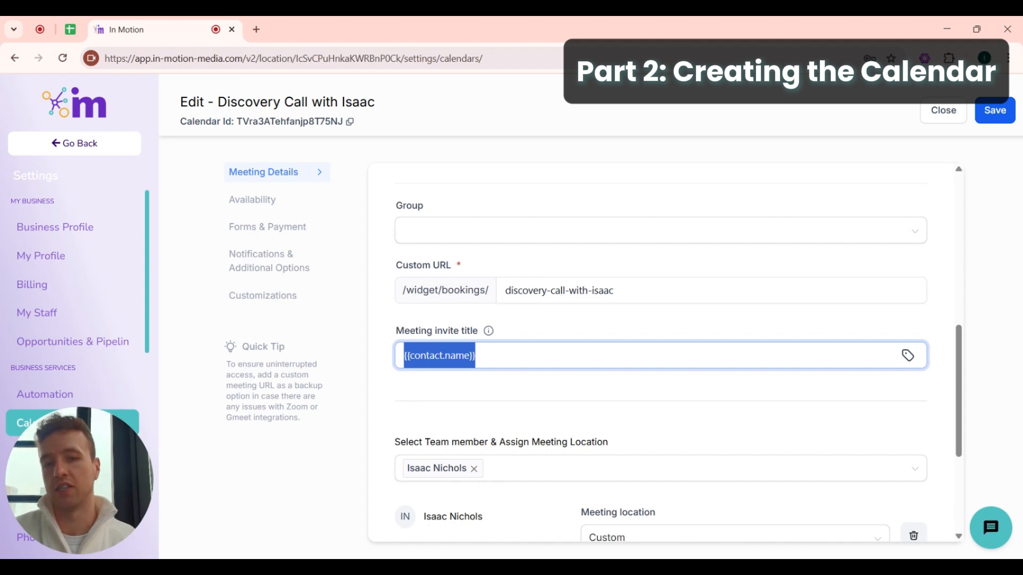
{"action": "key", "text": "Right"}
{"action": "key", "text": "ctrl+a"}
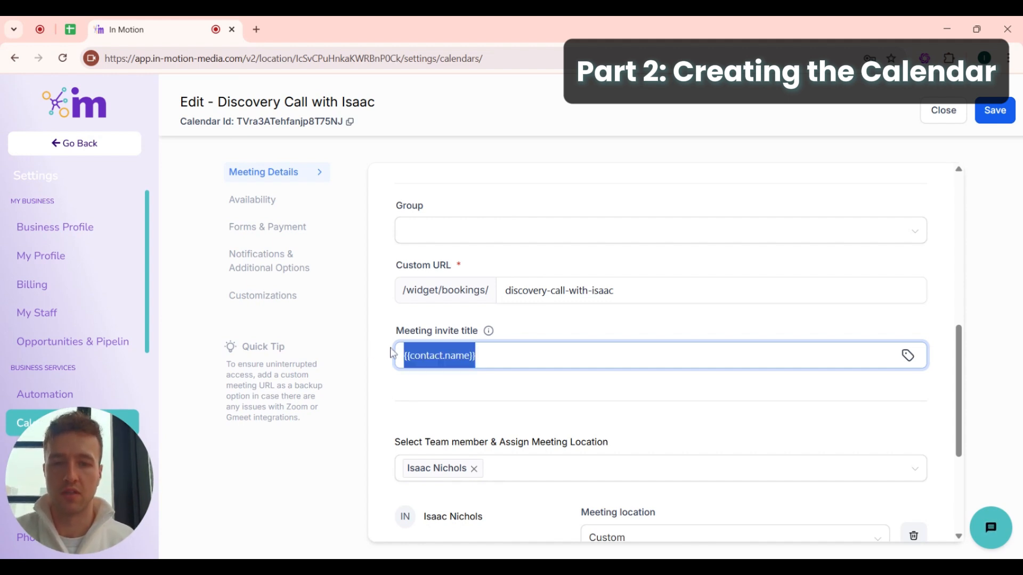
{"action": "key", "text": "Right"}
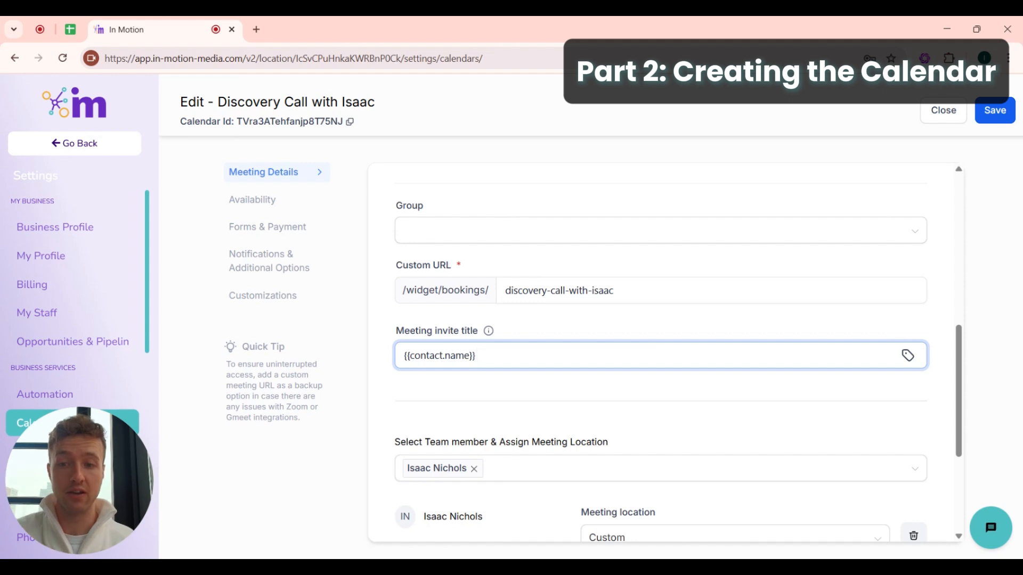
{"action": "type", "text": "-"}
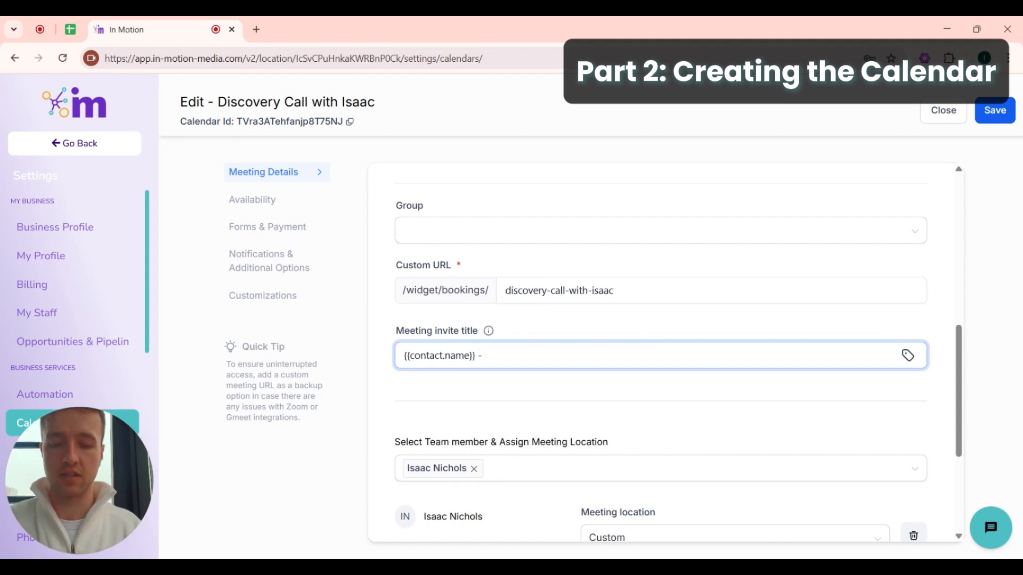
{"action": "type", "text": " dISCOVERY"}
{"action": "key", "text": "BackSpace"}
{"action": "key", "text": "BackSpace"}
{"action": "key", "text": "BackSpace"}
{"action": "key", "text": "BackSpace"}
{"action": "key", "text": "BackSpace"}
{"action": "key", "text": "BackSpace"}
{"action": "key", "text": "BackSpace"}
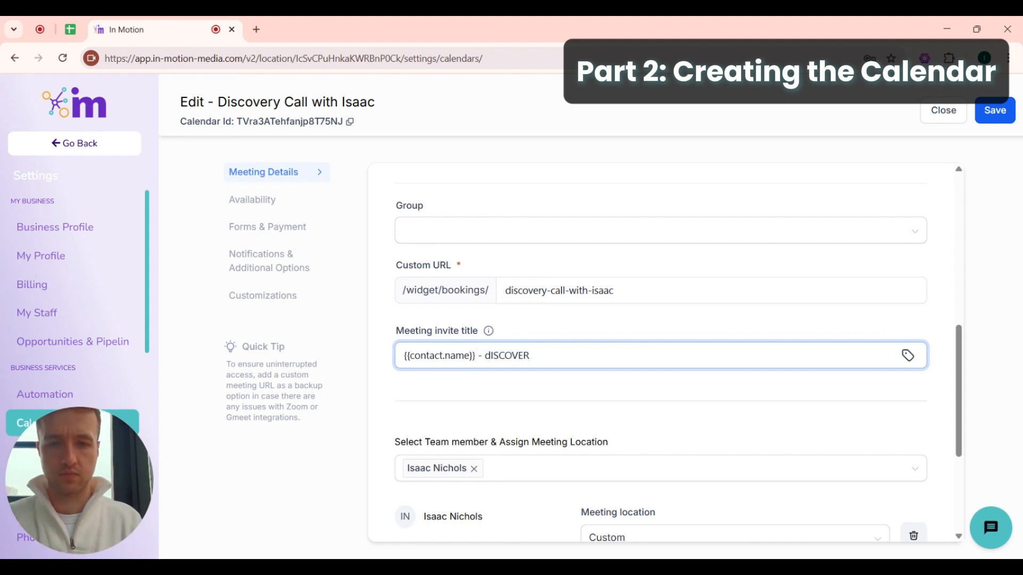
{"action": "key", "text": "BackSpace"}
{"action": "key", "text": "BackSpace"}
{"action": "type", "text": "Discov"}
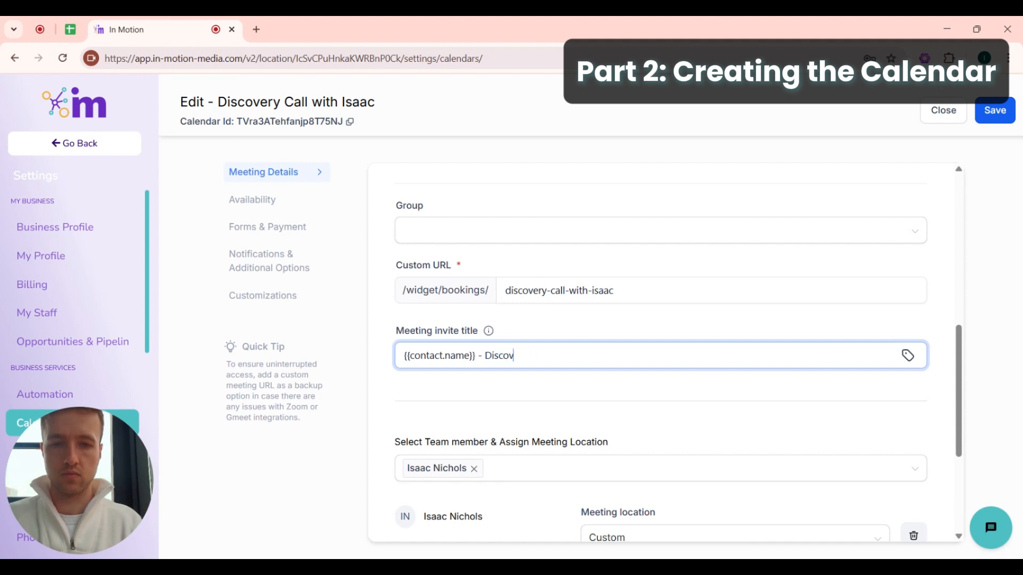
{"action": "type", "text": "ery Call wit"}
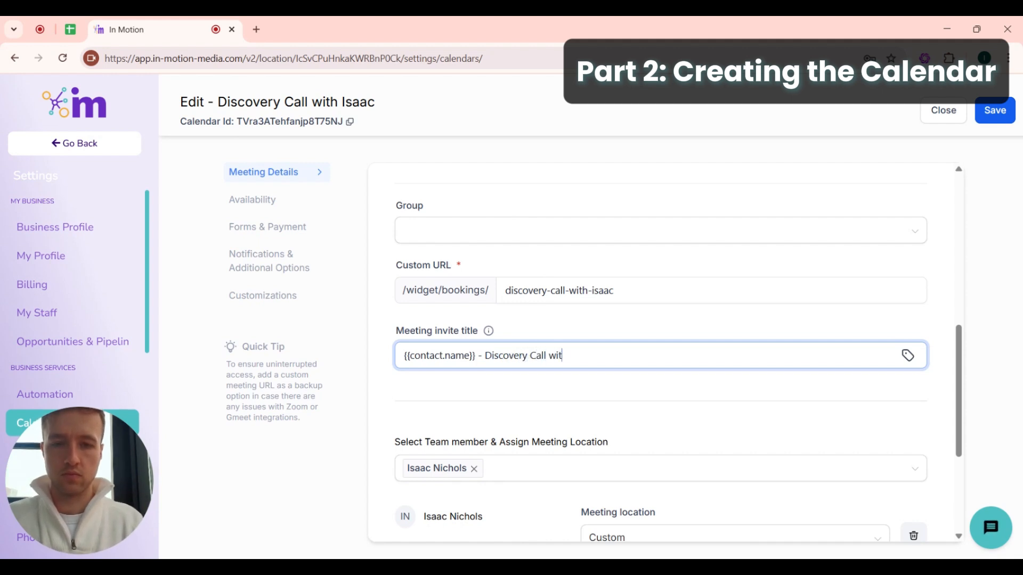
{"action": "type", "text": "h Isaac"}
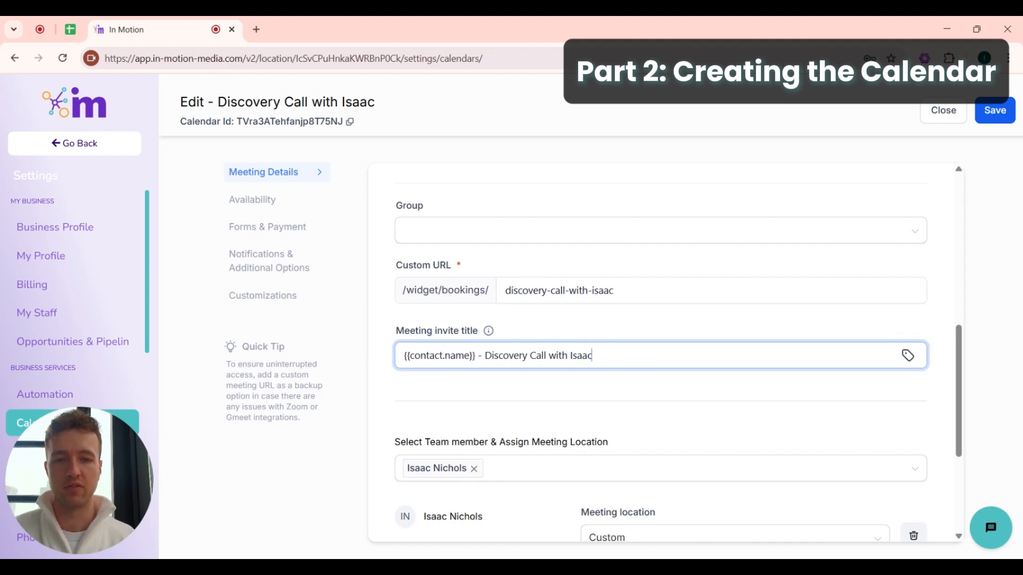
- Add '| In Motion' to the end of the meeting invite title
{"action": "key", "text": "ctrl+shift+Left"}
{"action": "key", "text": "ctrl+shift+Left"}
{"action": "key", "text": "ctrl+shift+Left"}
{"action": "key", "text": "ctrl+shift+Left"}
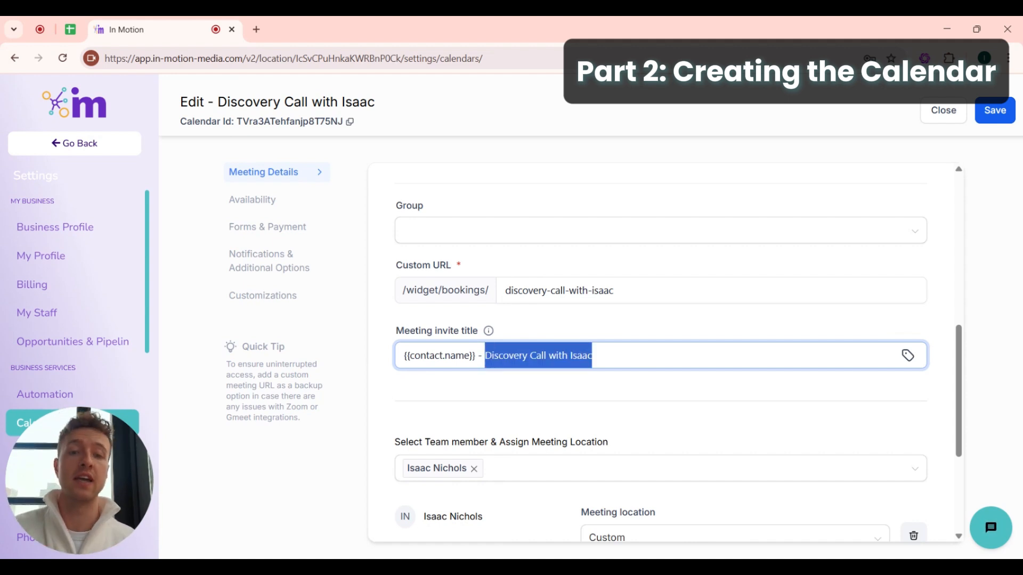
{"action": "key", "text": "Right"}
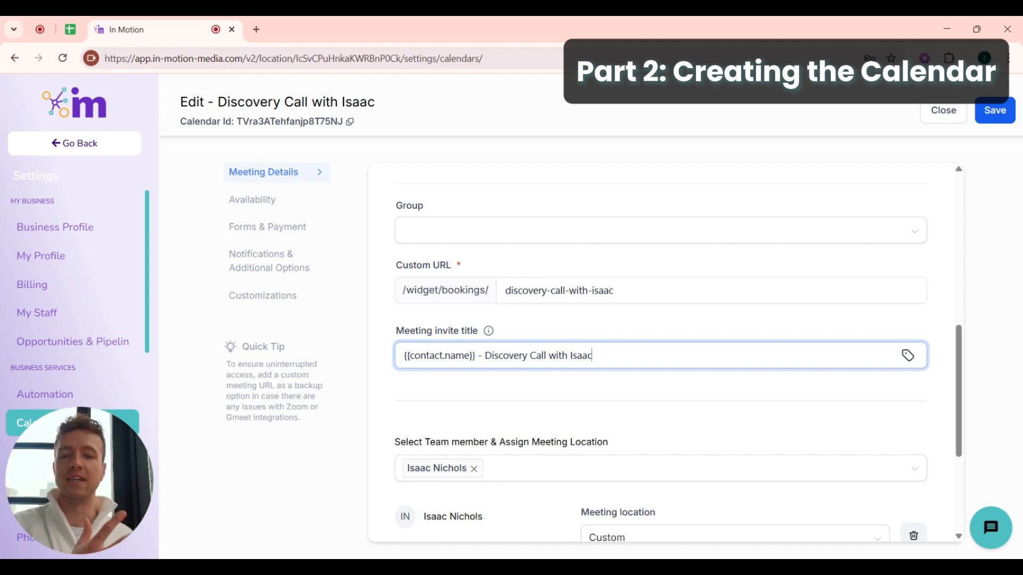
{"action": "type", "text": "|"}
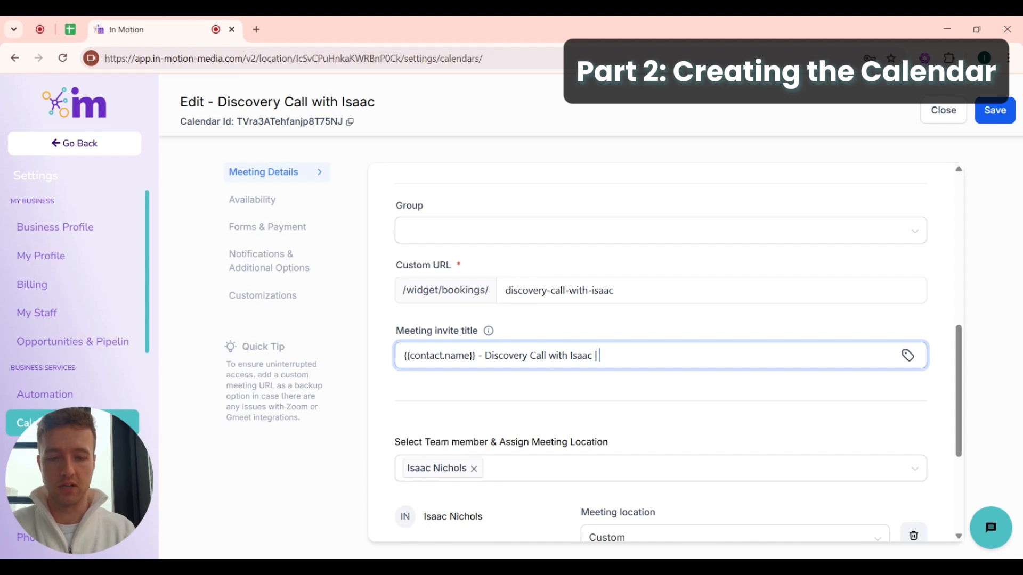
{"action": "type", "text": " In Motion"}
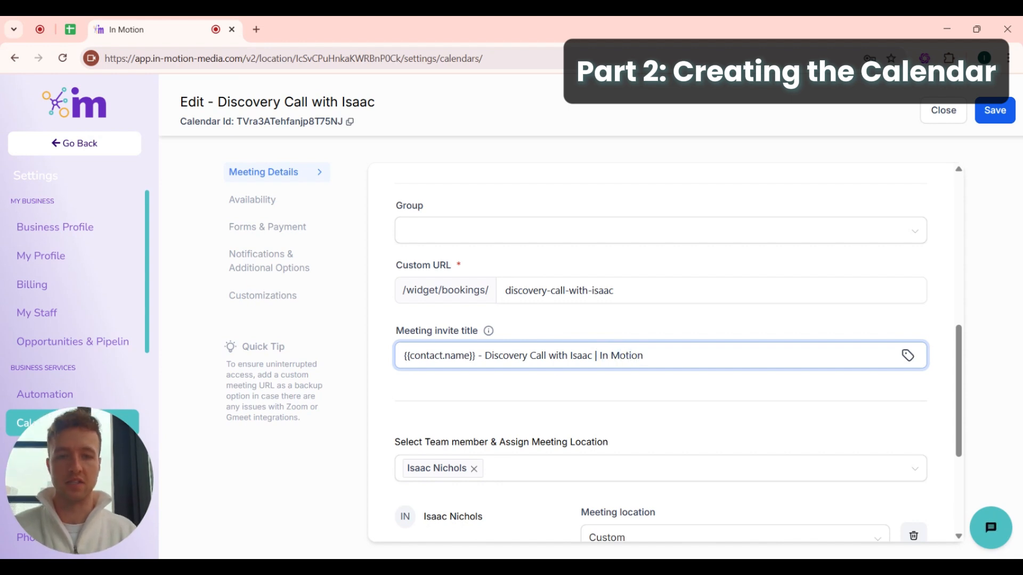
{"action": "scroll", "coordinate": [609, 310], "scroll_direction": "down", "scroll_amount": 4}
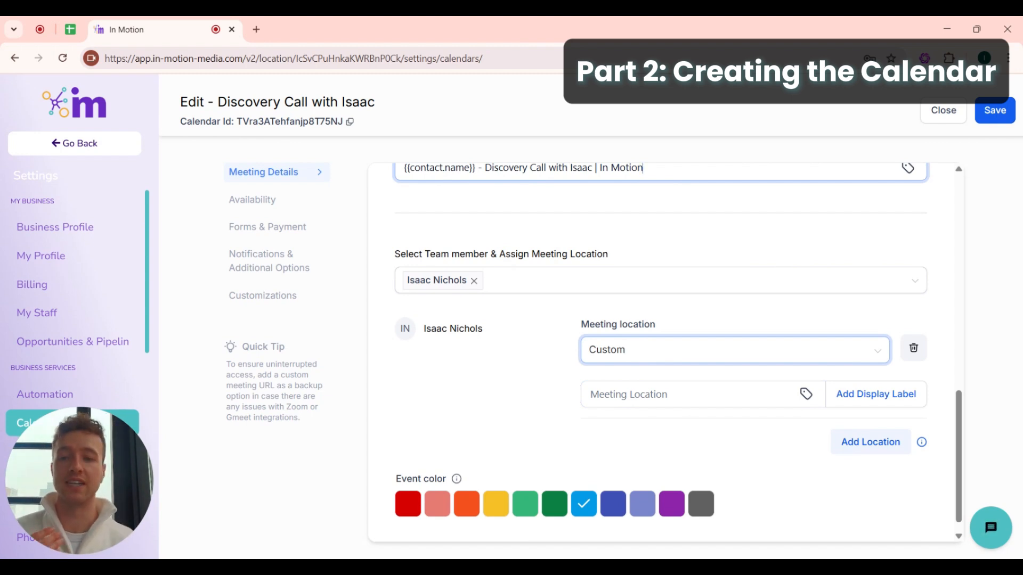
- Try Zoom, Google Meet and Microsoft Teams as the meeting location
{"action": "left_click_drag", "start_coordinate": [589, 349], "coordinate": [664, 341]}
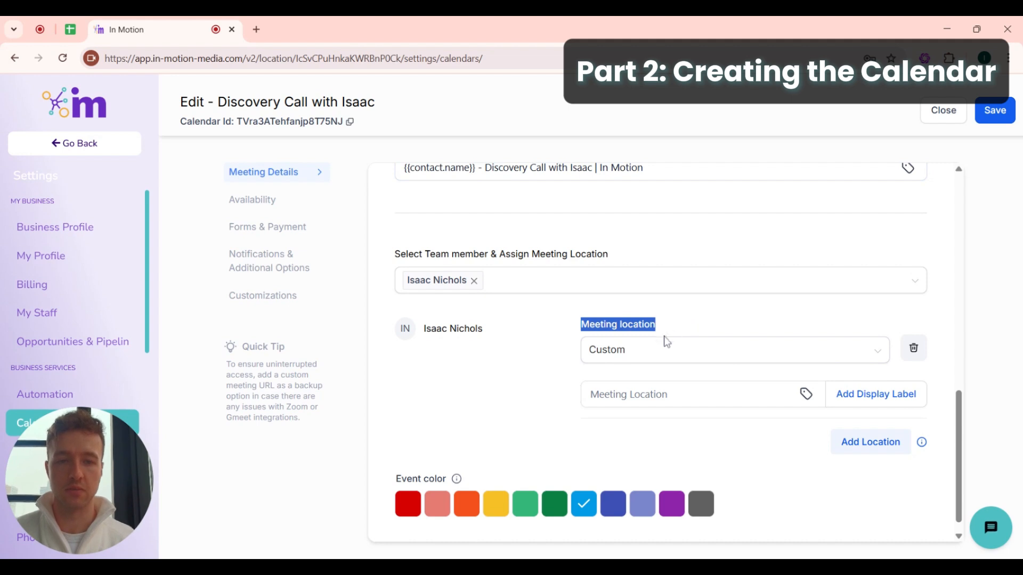
{"action": "left_click", "coordinate": [657, 349]}
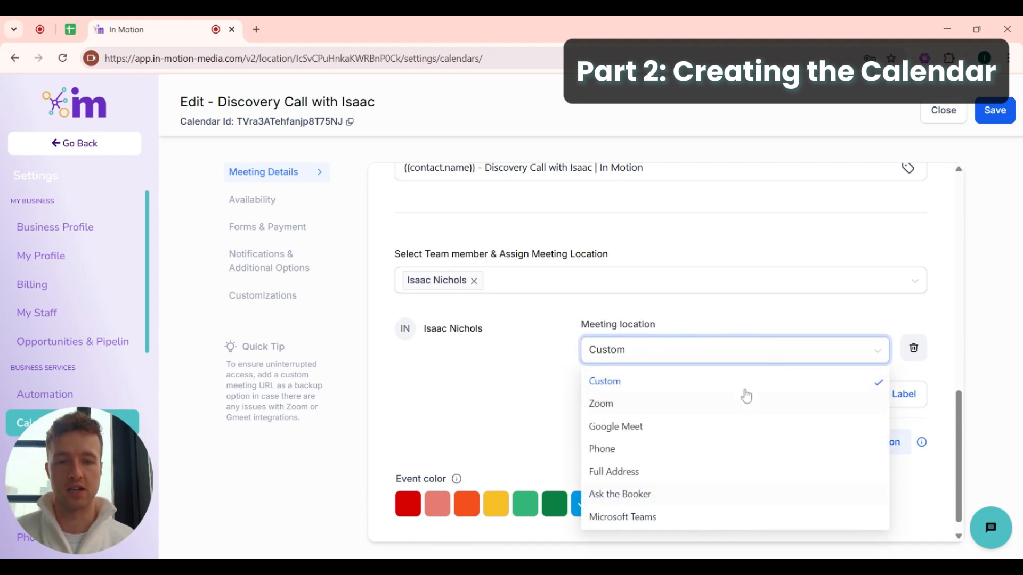
{"action": "left_click", "coordinate": [633, 406]}
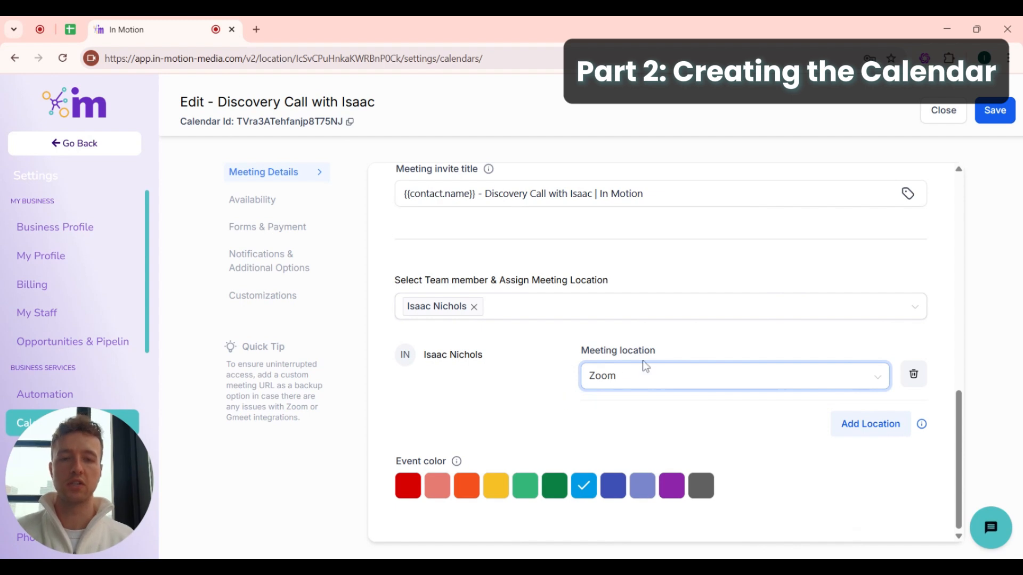
{"action": "left_click", "coordinate": [645, 378]}
{"action": "left_click", "coordinate": [613, 453]}
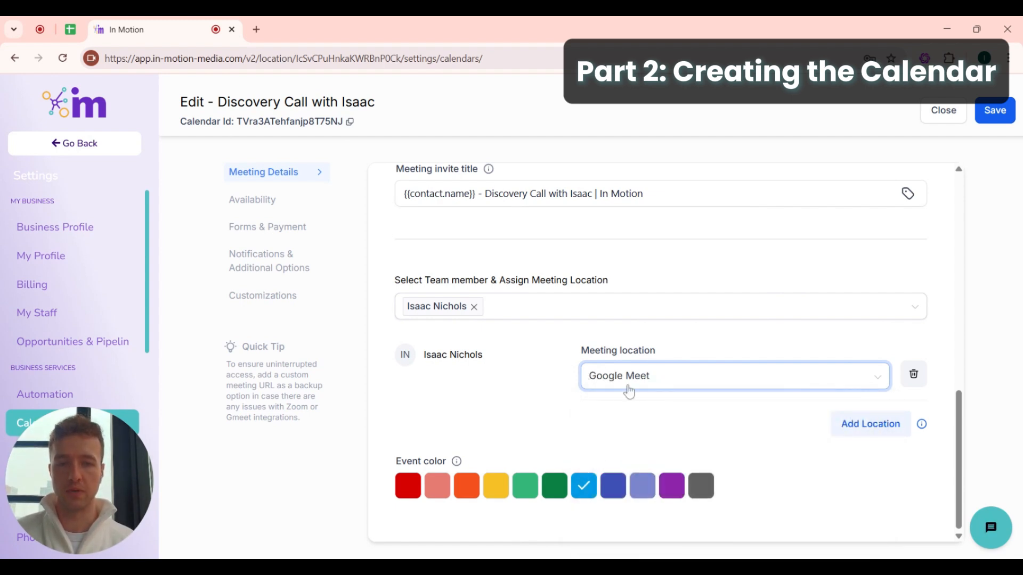
{"action": "left_click", "coordinate": [628, 390]}
{"action": "scroll", "coordinate": [657, 407], "scroll_direction": "down", "scroll_amount": 1}
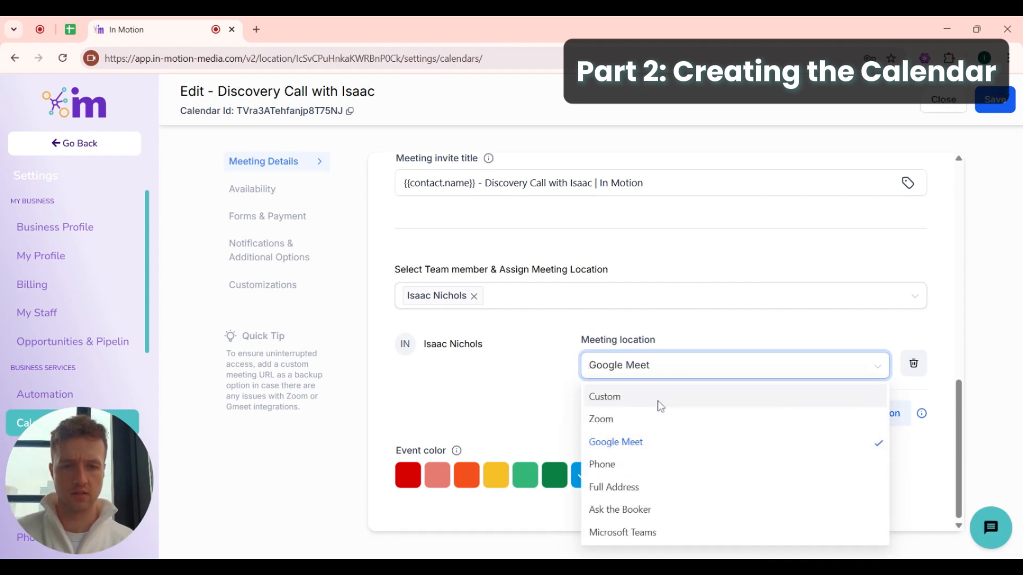
{"action": "left_click", "coordinate": [633, 534]}
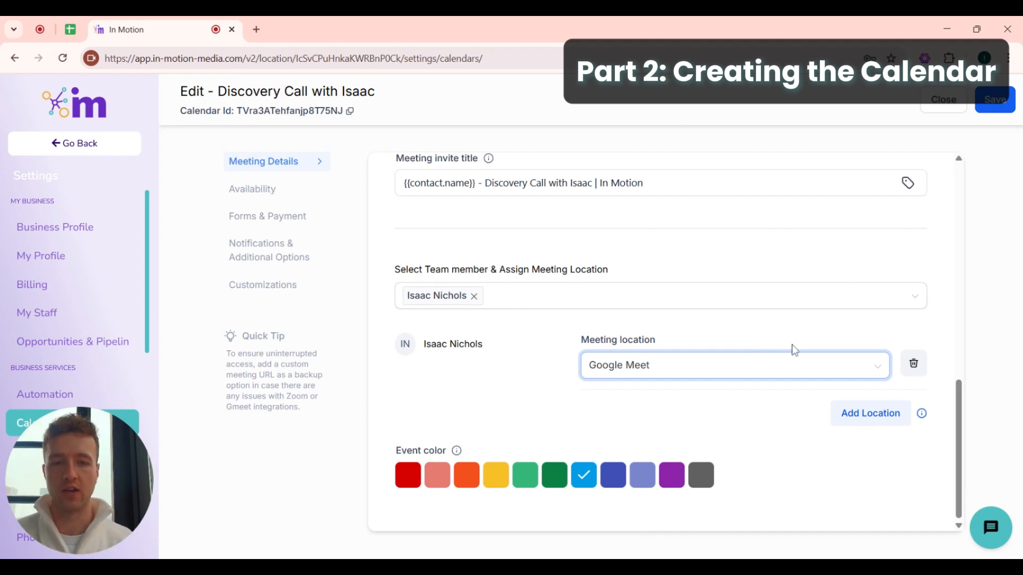
- Switch the location back to Custom, then settle on Zoom
{"action": "left_click", "coordinate": [692, 373]}
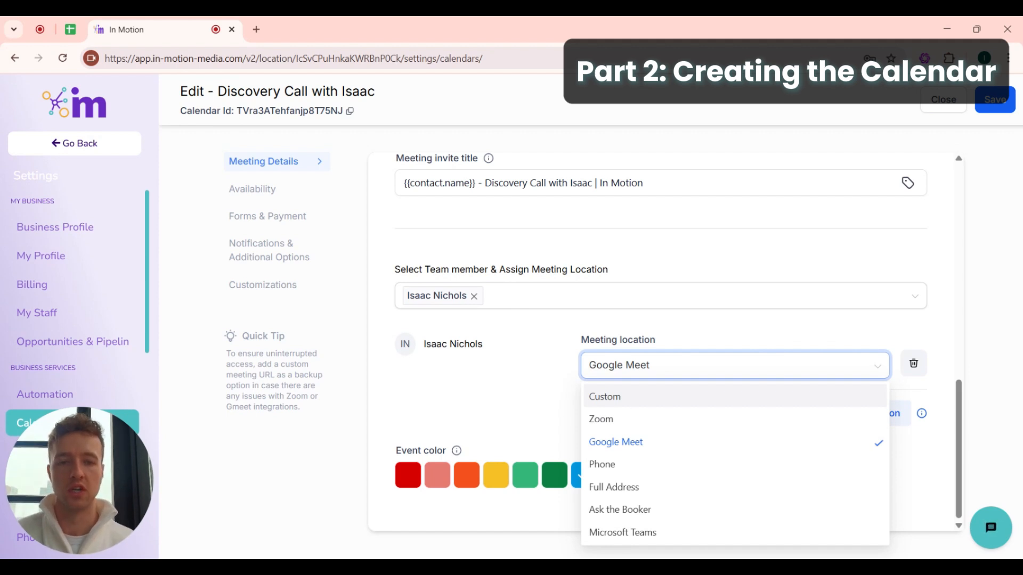
{"action": "left_click", "coordinate": [627, 403]}
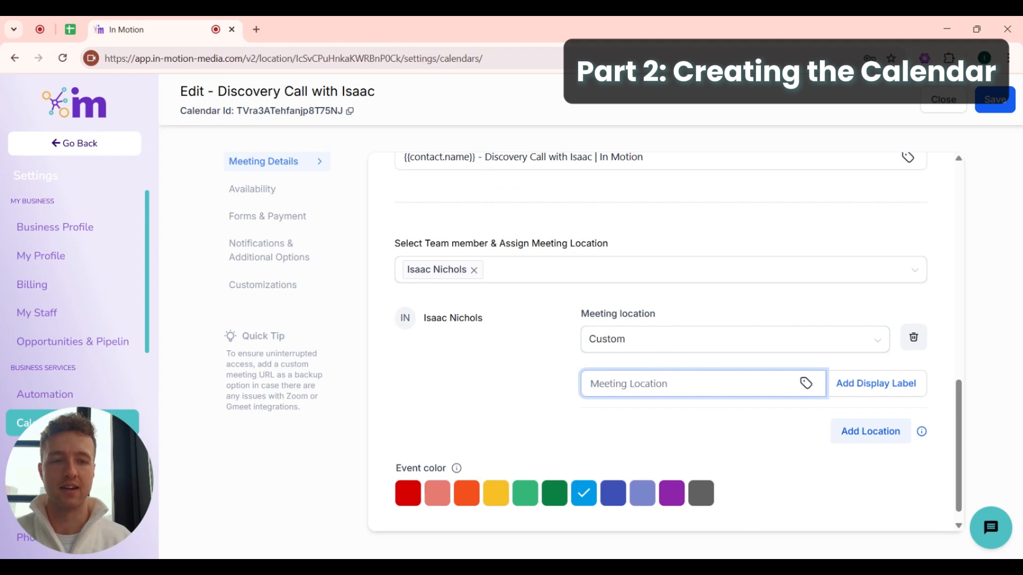
{"action": "left_click", "coordinate": [621, 347]}
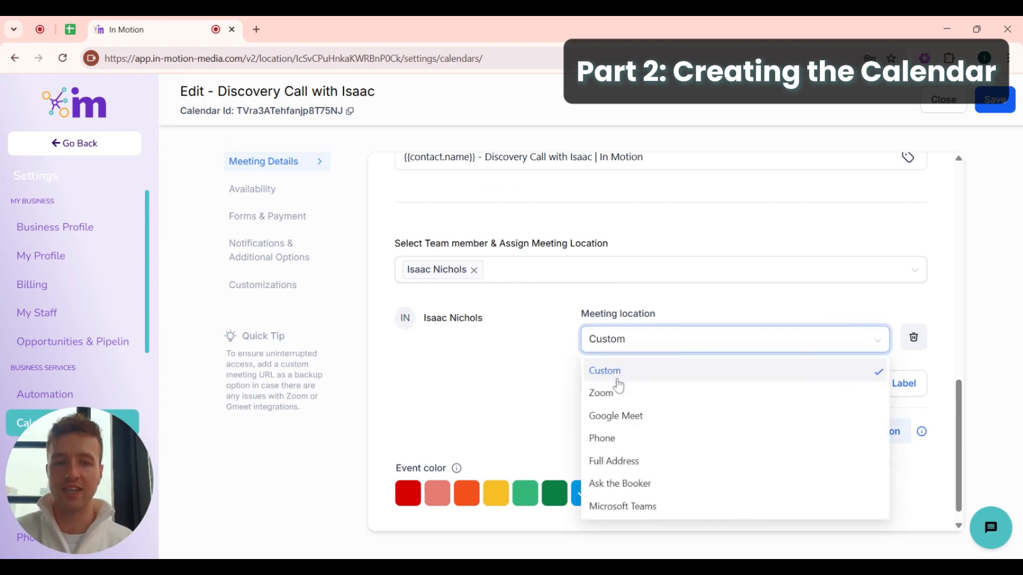
{"action": "left_click", "coordinate": [616, 399]}
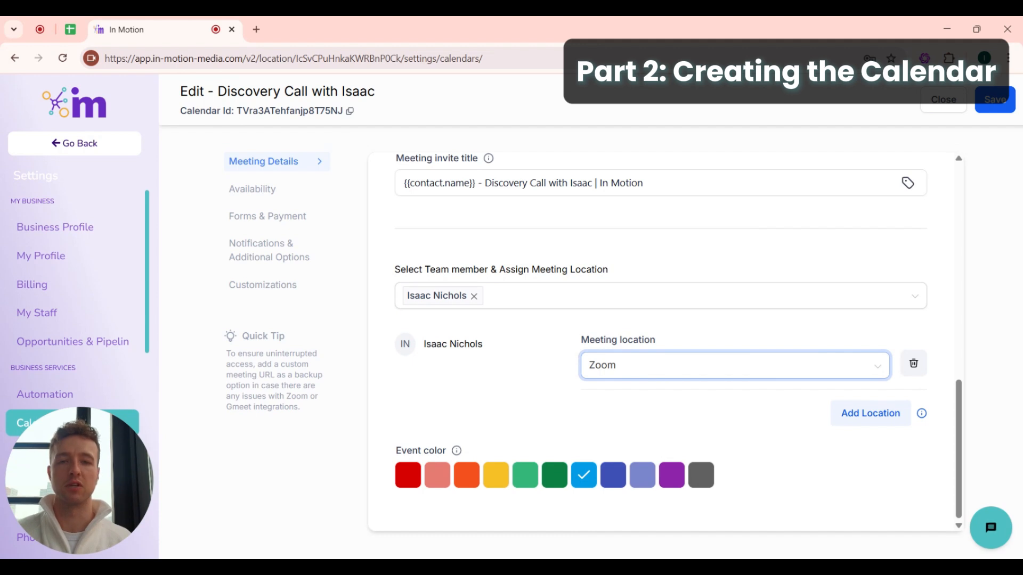
{"action": "left_click", "coordinate": [627, 372]}
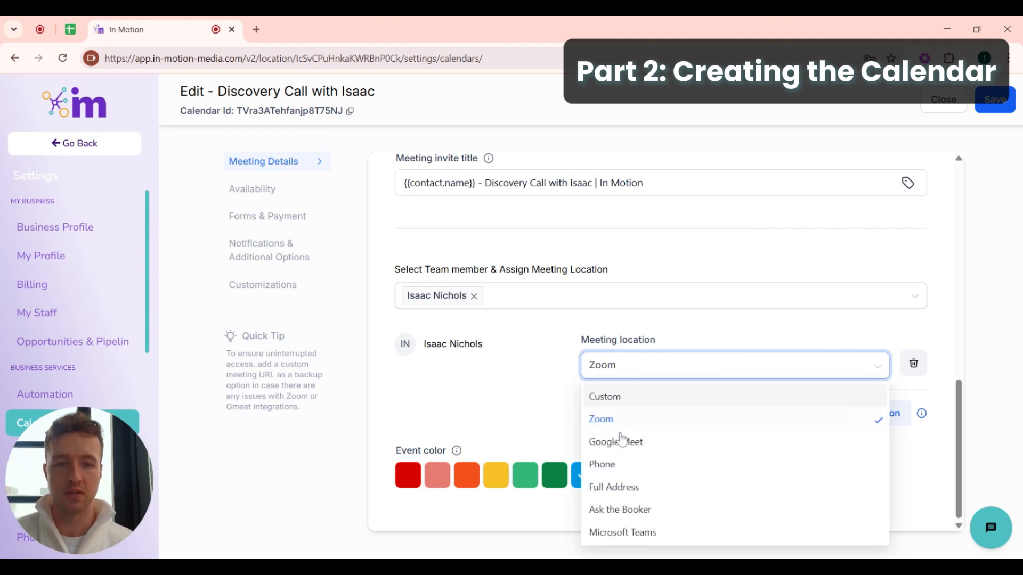
{"action": "left_click", "coordinate": [528, 398]}
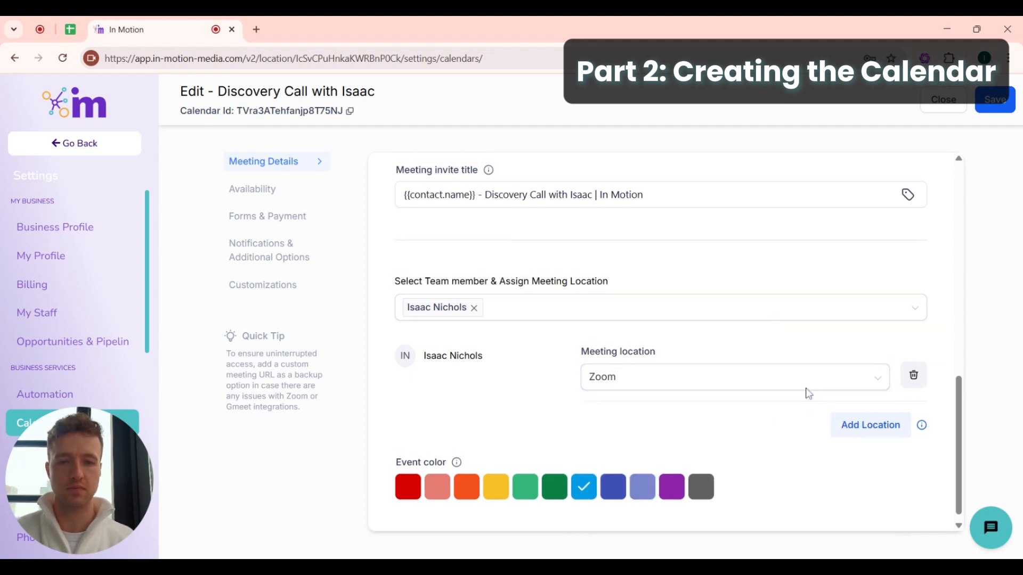
{"action": "scroll", "coordinate": [805, 393], "scroll_direction": "up", "scroll_amount": 10}
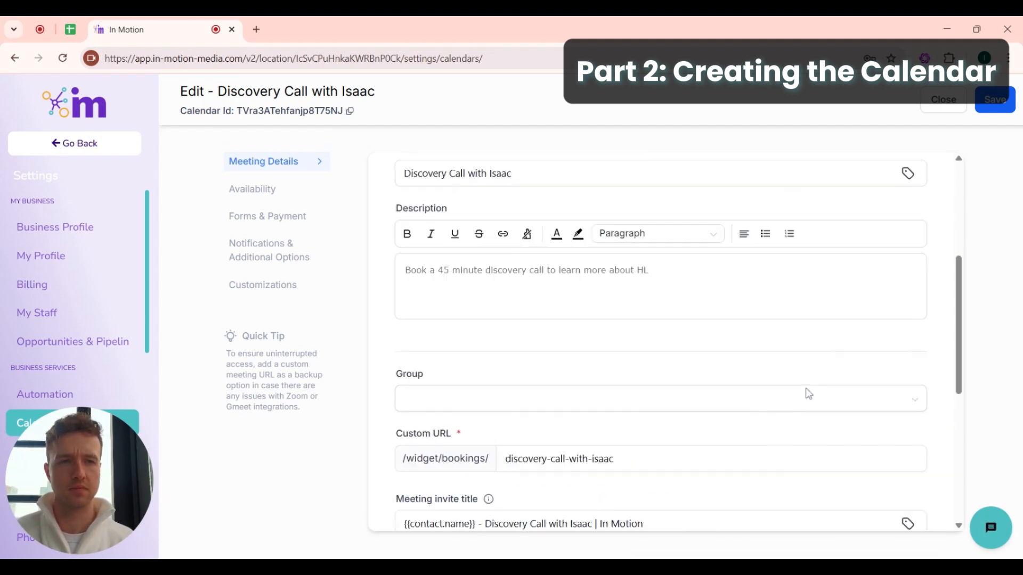
- Save the calendar and go to its Availability settings
{"action": "left_click", "coordinate": [992, 106]}
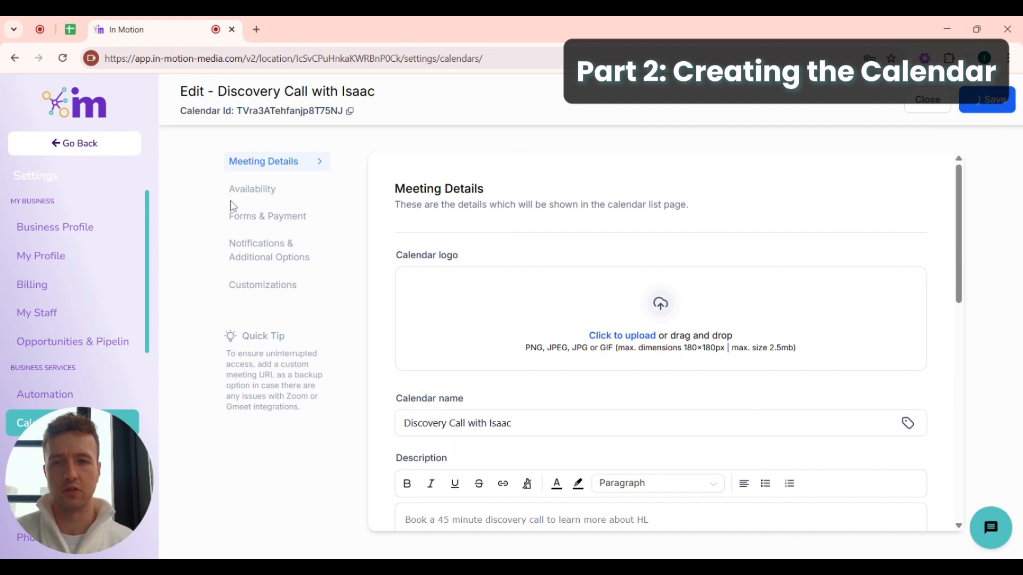
{"action": "left_click", "coordinate": [260, 201]}
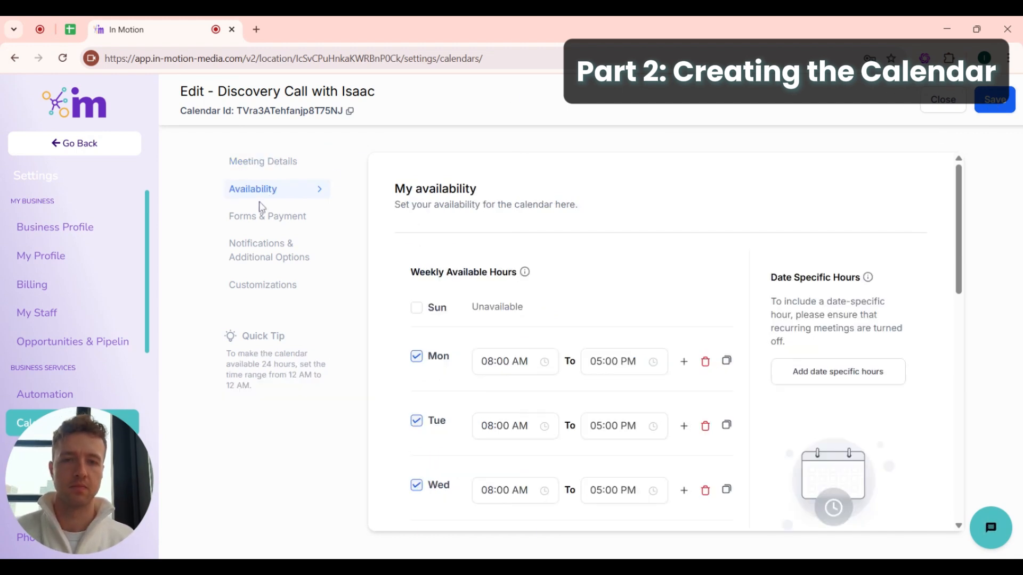
{"action": "scroll", "coordinate": [549, 330], "scroll_direction": "down", "scroll_amount": 3}
{"action": "scroll", "coordinate": [550, 330], "scroll_direction": "up", "scroll_amount": 1}
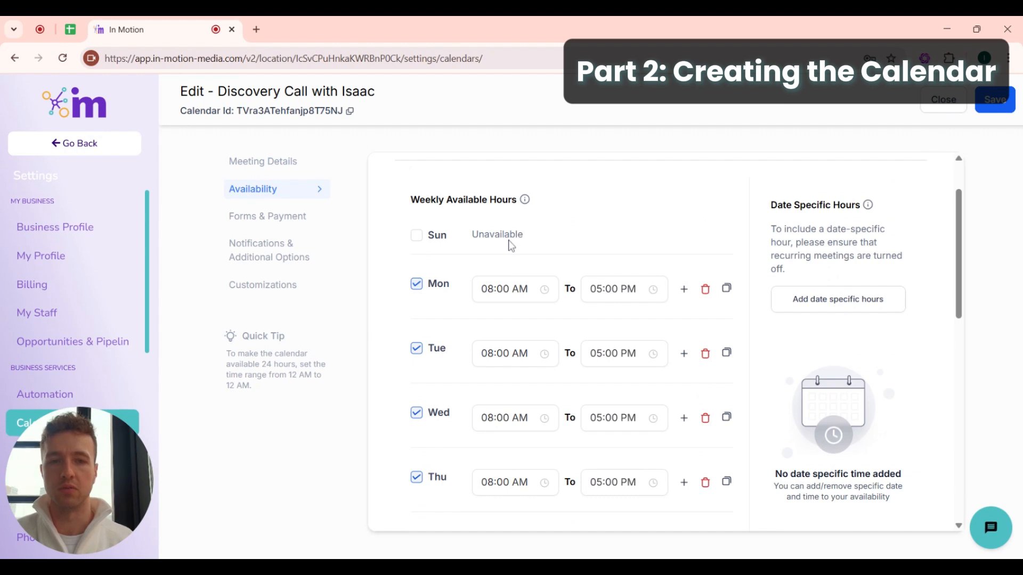
- Make Sunday and Saturday available days in the weekly hours
{"action": "left_click", "coordinate": [415, 234]}
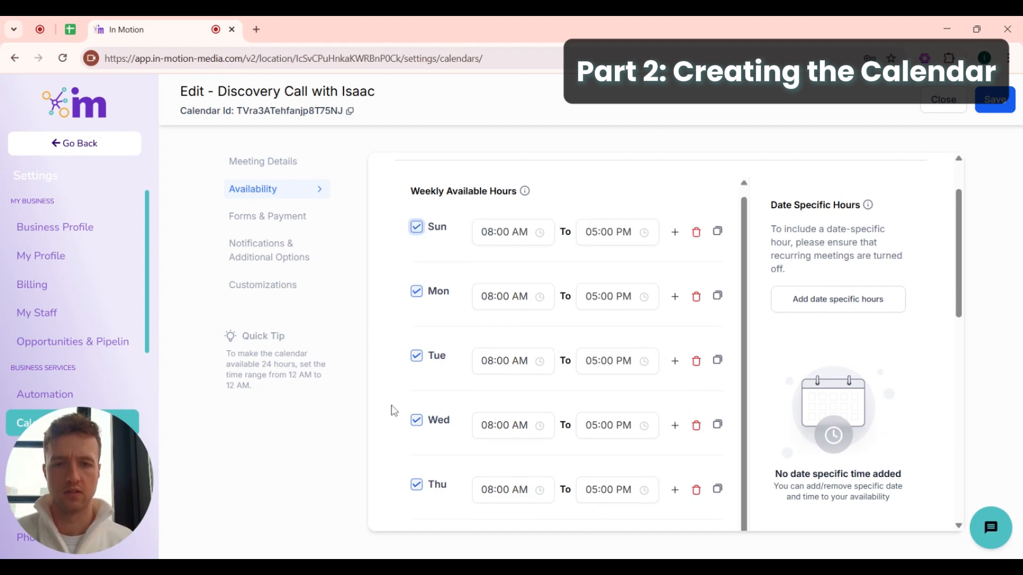
{"action": "scroll", "coordinate": [493, 285], "scroll_direction": "up", "scroll_amount": 2}
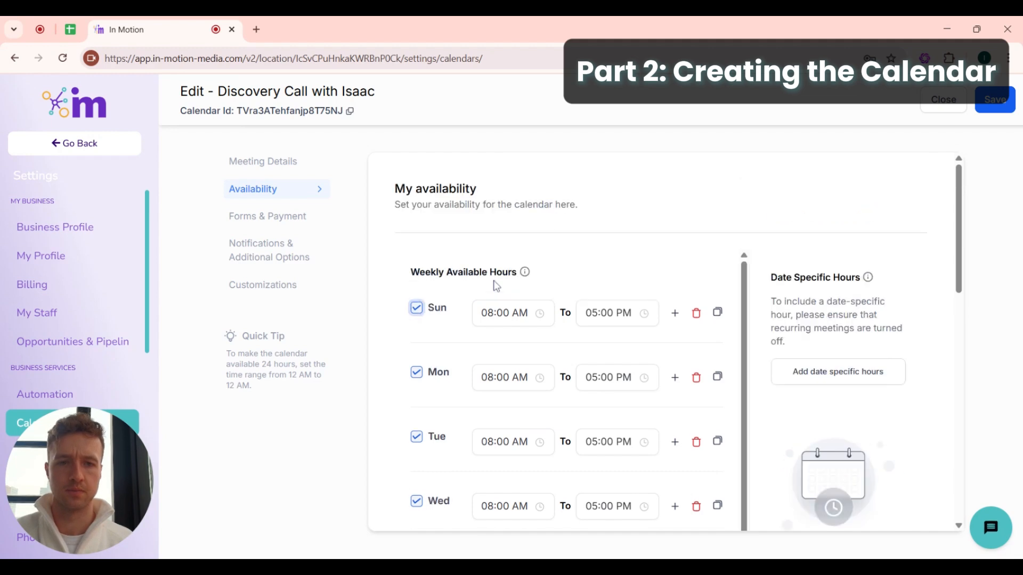
{"action": "scroll", "coordinate": [538, 320], "scroll_direction": "down", "scroll_amount": 8}
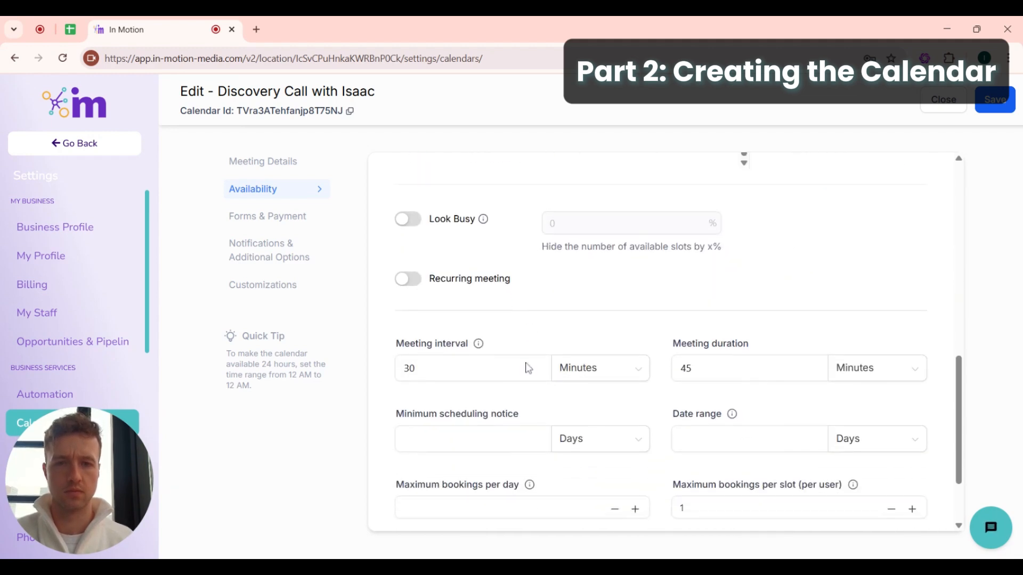
{"action": "scroll", "coordinate": [526, 365], "scroll_direction": "up", "scroll_amount": 4}
{"action": "left_click", "coordinate": [416, 356]}
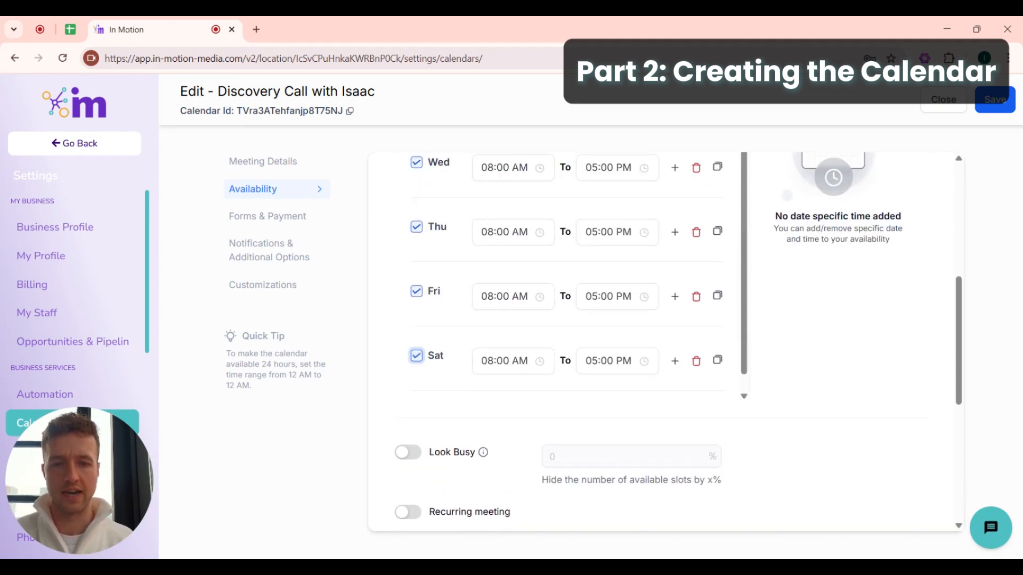
{"action": "scroll", "coordinate": [459, 265], "scroll_direction": "up", "scroll_amount": 5}
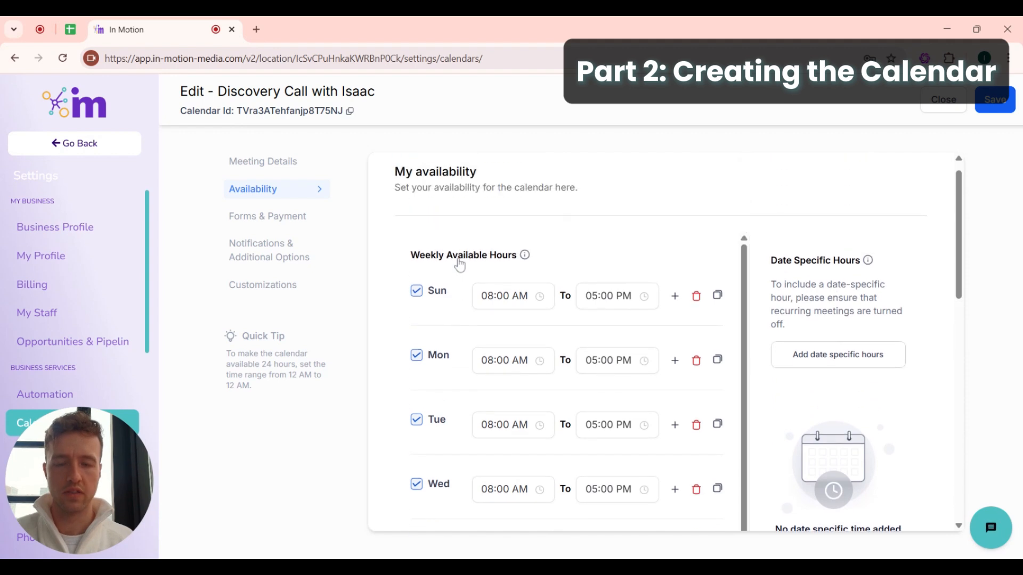
{"action": "left_click", "coordinate": [494, 295]}
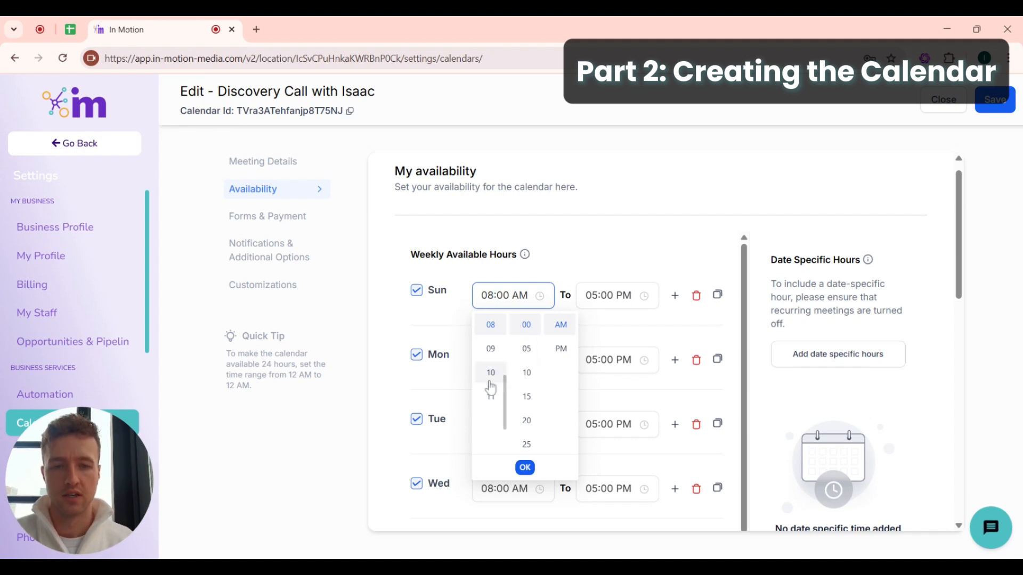
- Set Sunday's hours to 12:00 AM through 12:00 AM
{"action": "scroll", "coordinate": [489, 394], "scroll_direction": "up", "scroll_amount": 4}
{"action": "left_click", "coordinate": [490, 324]}
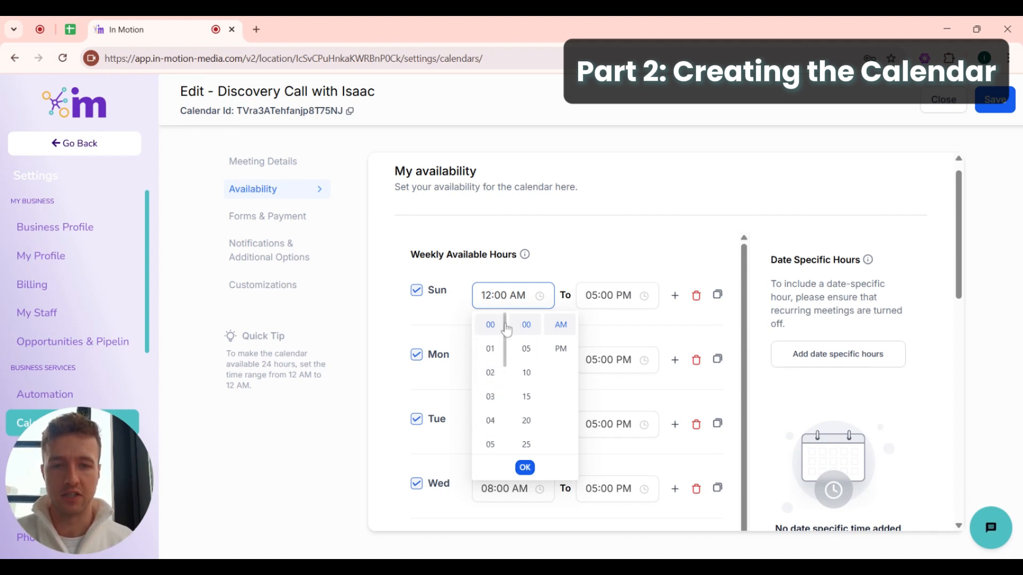
{"action": "left_click", "coordinate": [607, 295]}
{"action": "scroll", "coordinate": [603, 368], "scroll_direction": "up", "scroll_amount": 3}
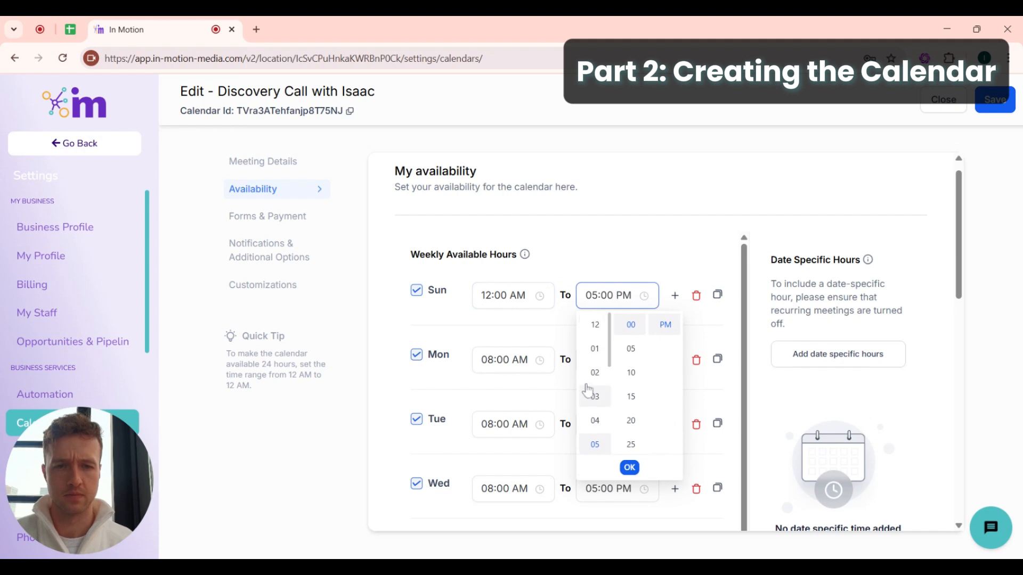
{"action": "left_click", "coordinate": [597, 326]}
{"action": "scroll", "coordinate": [663, 340], "scroll_direction": "up", "scroll_amount": 1}
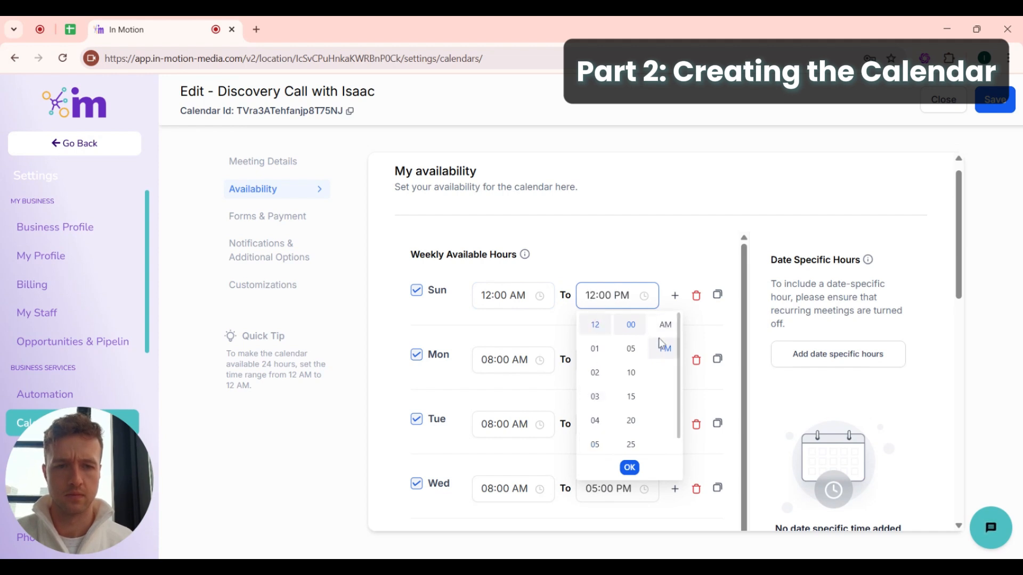
{"action": "left_click", "coordinate": [665, 325]}
- Copy Sunday's hours to every day of the week
{"action": "left_click", "coordinate": [718, 295]}
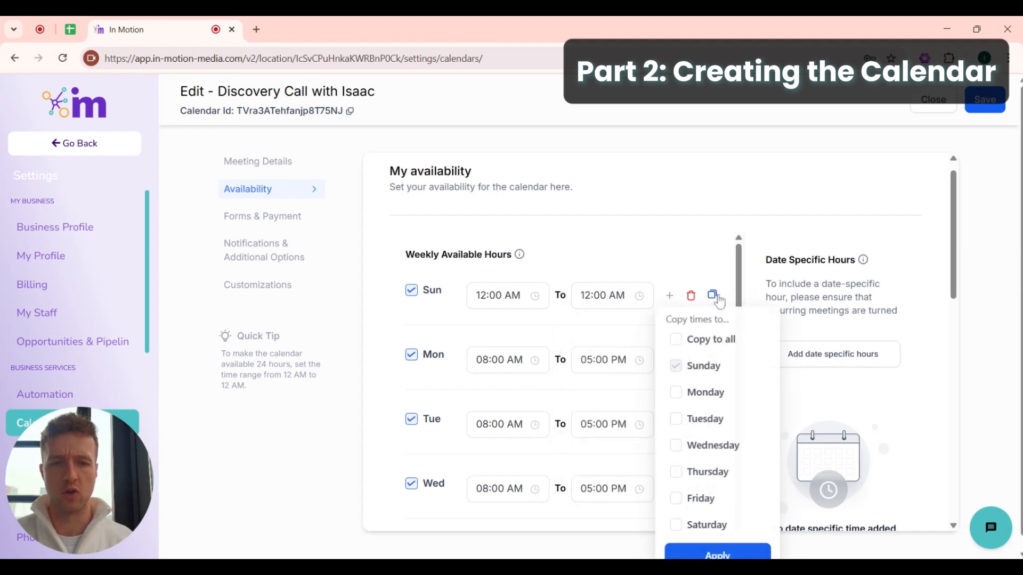
{"action": "left_click", "coordinate": [698, 346]}
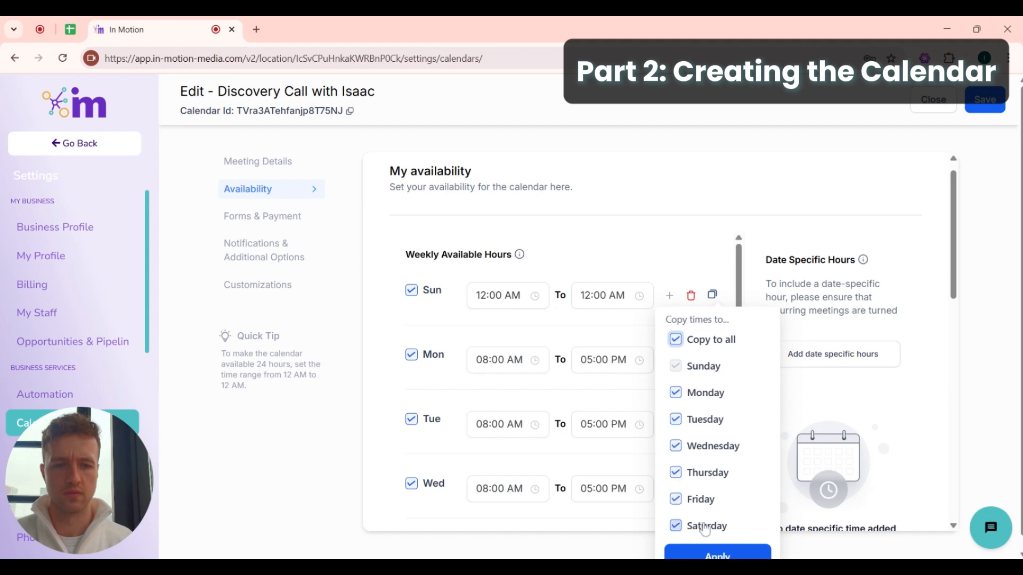
{"action": "left_click", "coordinate": [710, 554]}
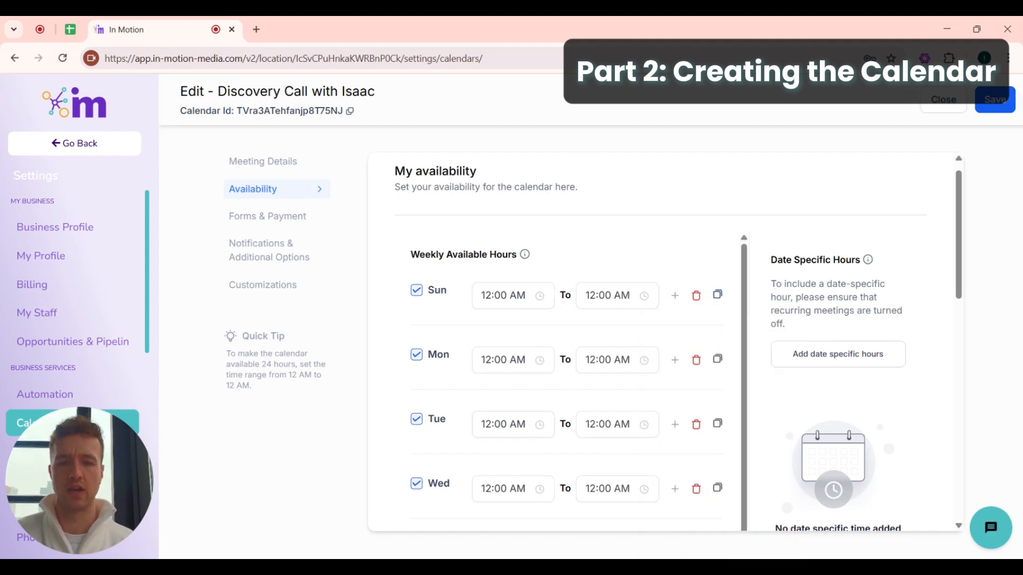
{"action": "scroll", "coordinate": [468, 395], "scroll_direction": "down", "scroll_amount": 1}
{"action": "scroll", "coordinate": [533, 373], "scroll_direction": "down", "scroll_amount": 6}
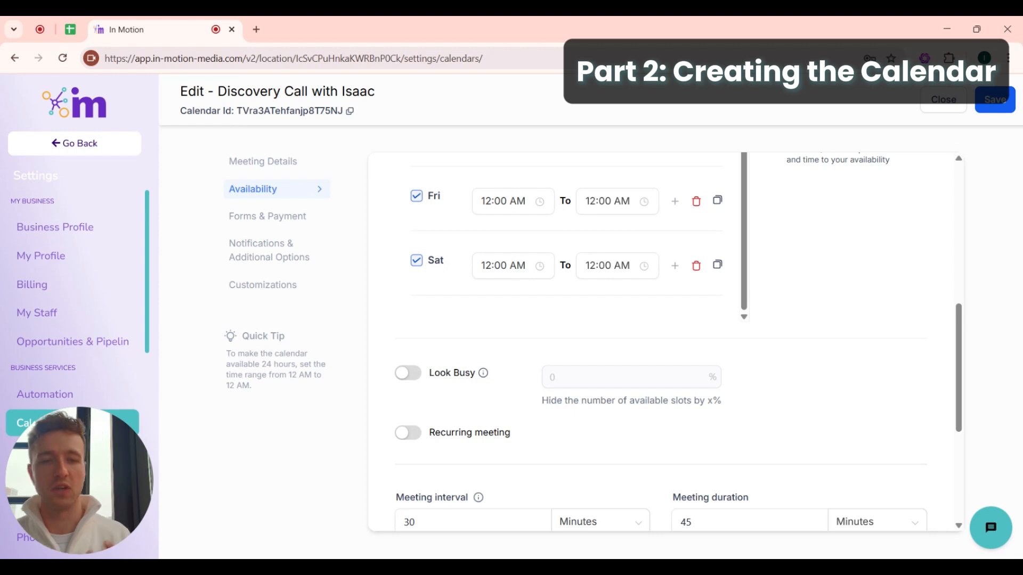
- Turn on Look Busy and set its percentage to 50%
{"action": "left_click", "coordinate": [413, 372]}
{"action": "mouse_move", "coordinate": [490, 377]}
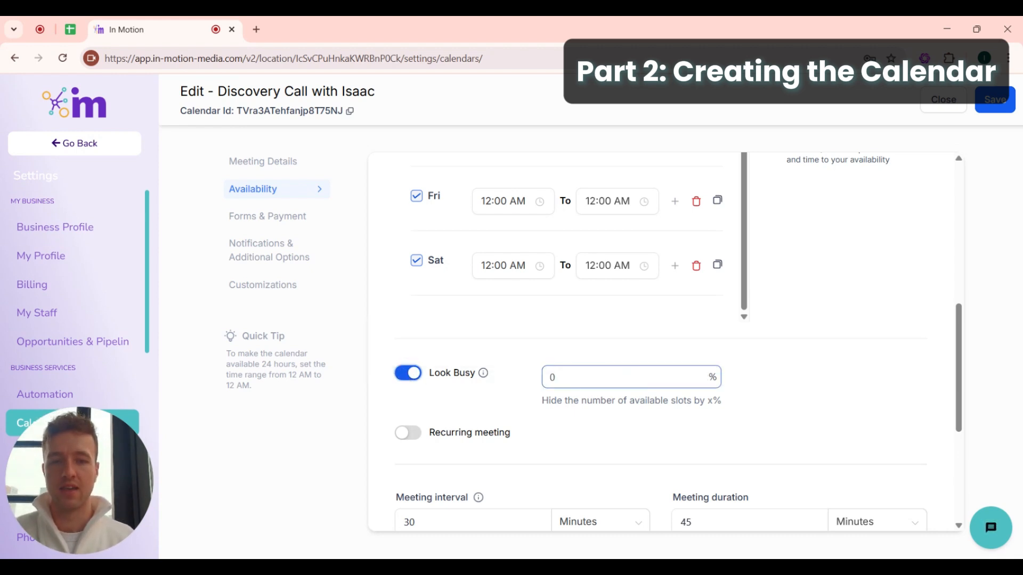
{"action": "double_click", "coordinate": [553, 378]}
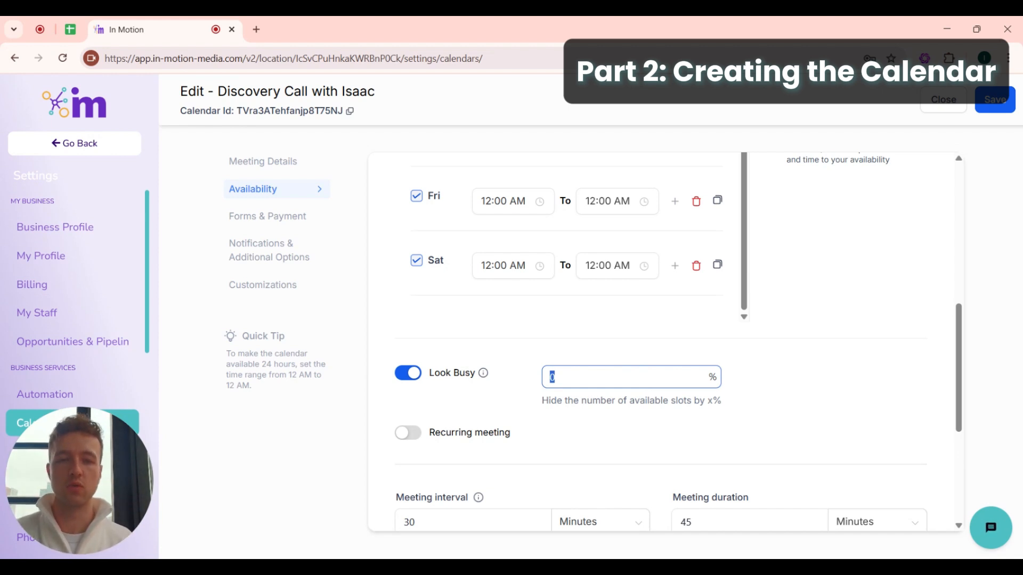
{"action": "type", "text": "50"}
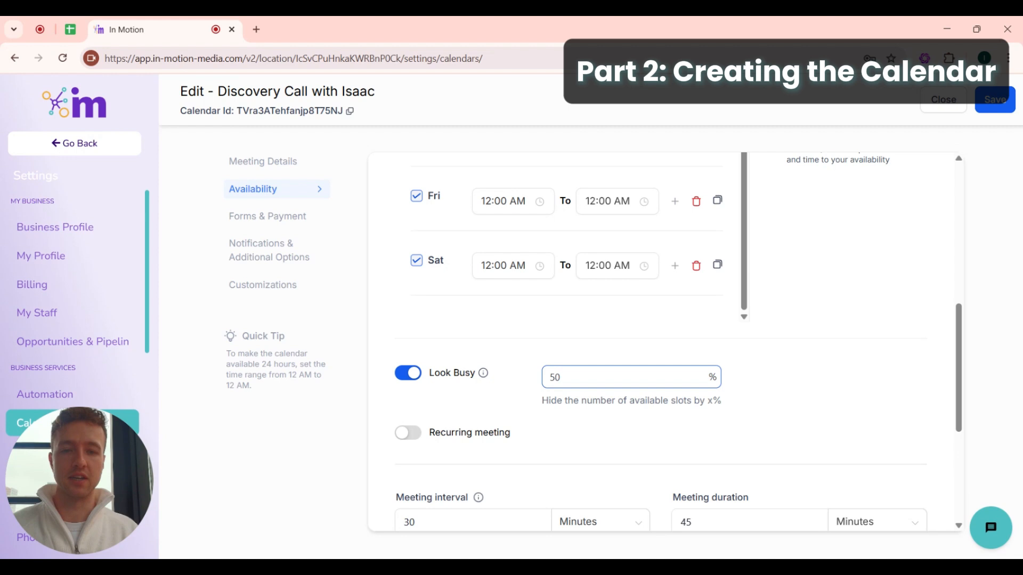
{"action": "left_click", "coordinate": [518, 418]}
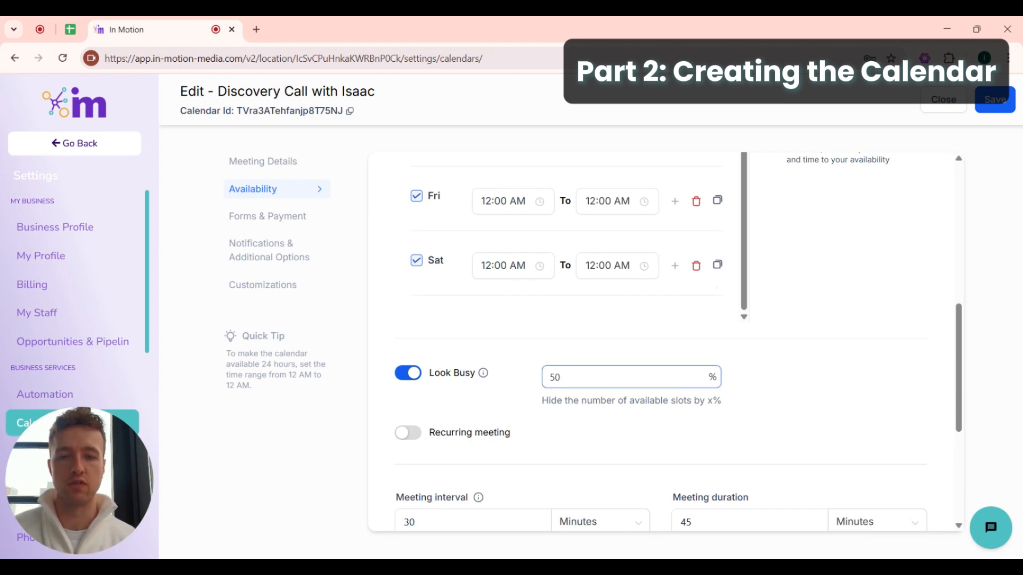
{"action": "scroll", "coordinate": [584, 367], "scroll_direction": "down", "scroll_amount": 2}
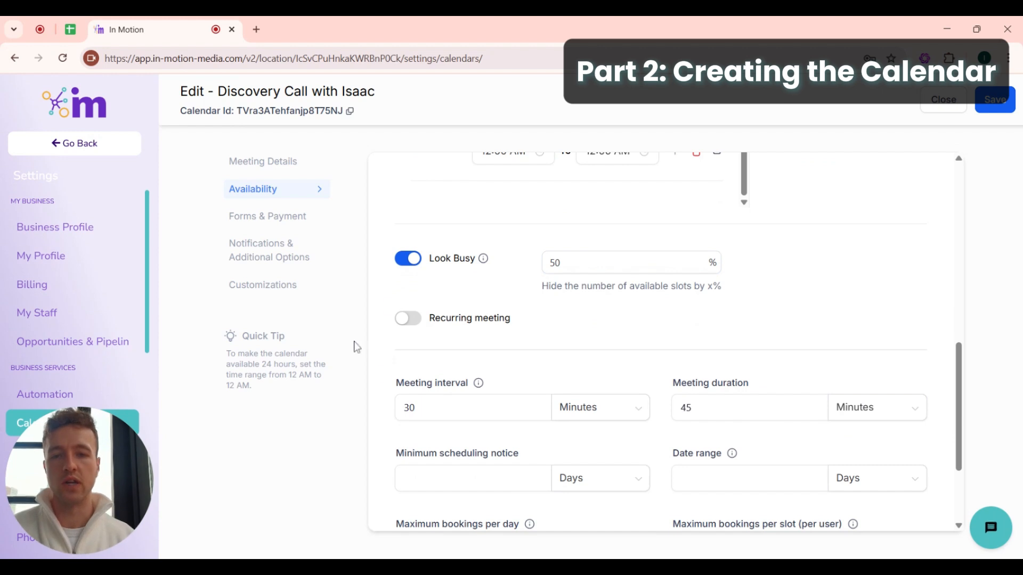
- Set the meeting interval to 30
{"action": "scroll", "coordinate": [467, 339], "scroll_direction": "down", "scroll_amount": 1}
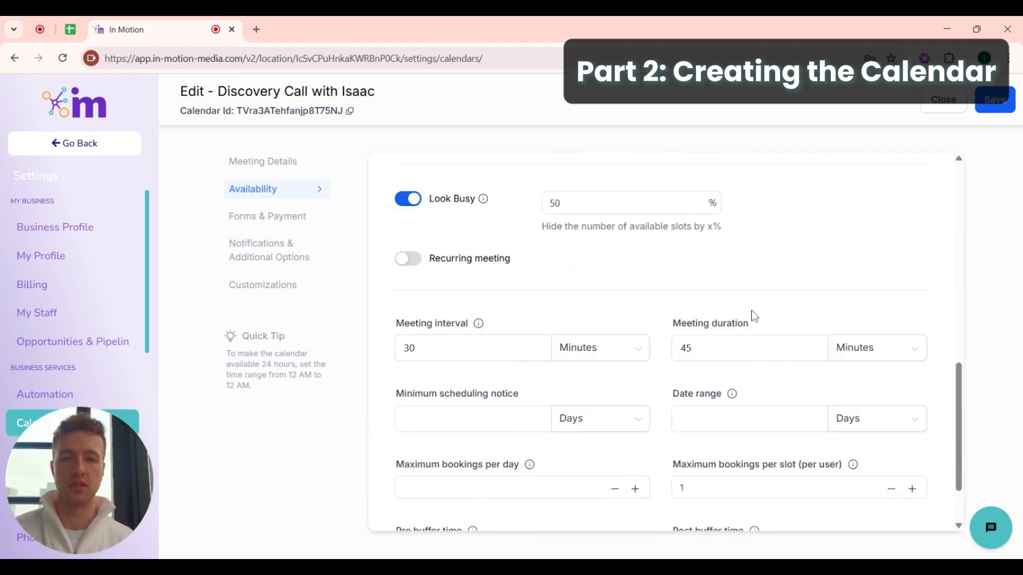
{"action": "double_click", "coordinate": [397, 350]}
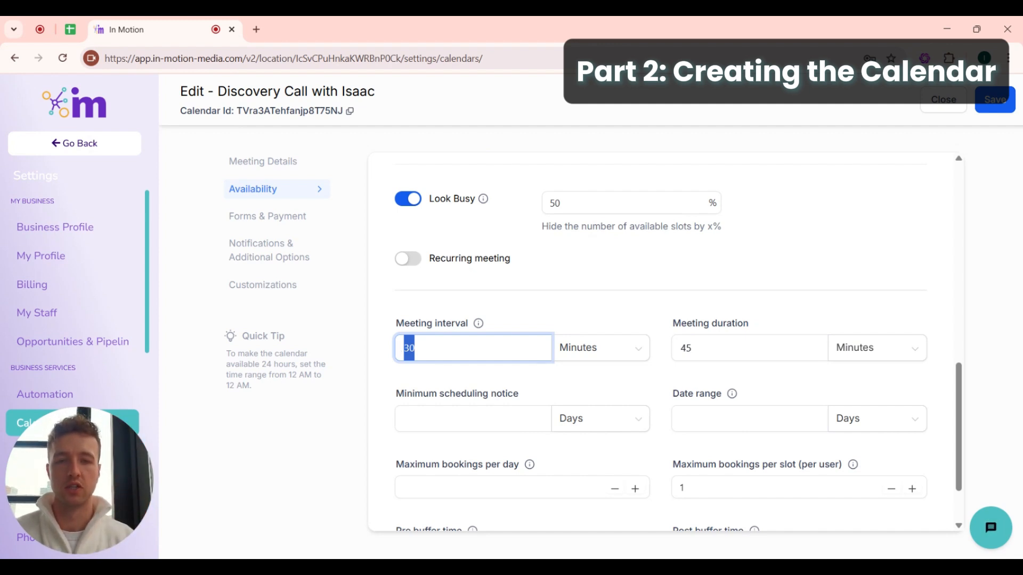
{"action": "type", "text": "30"}
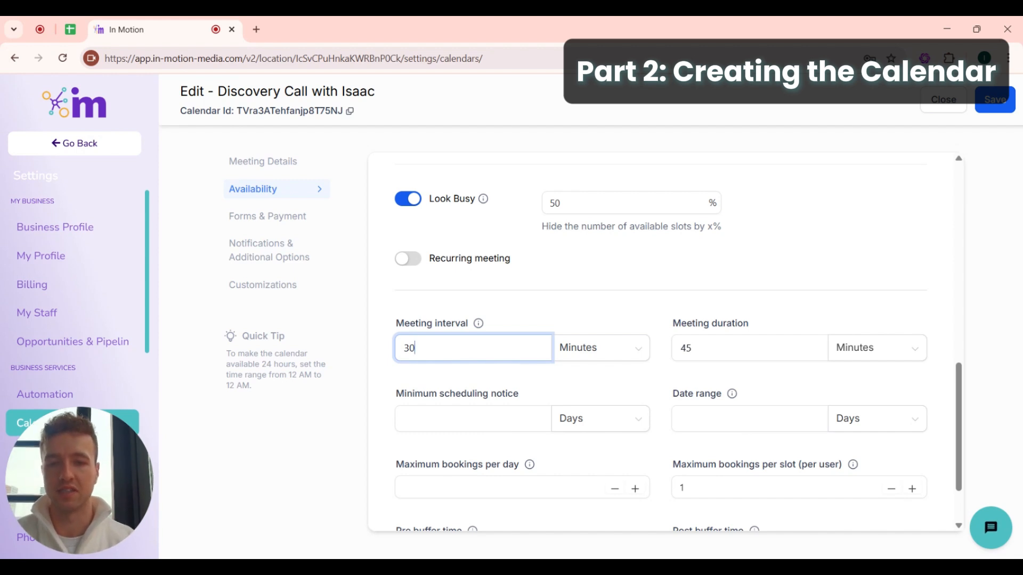
{"action": "key", "text": "ctrl+a"}
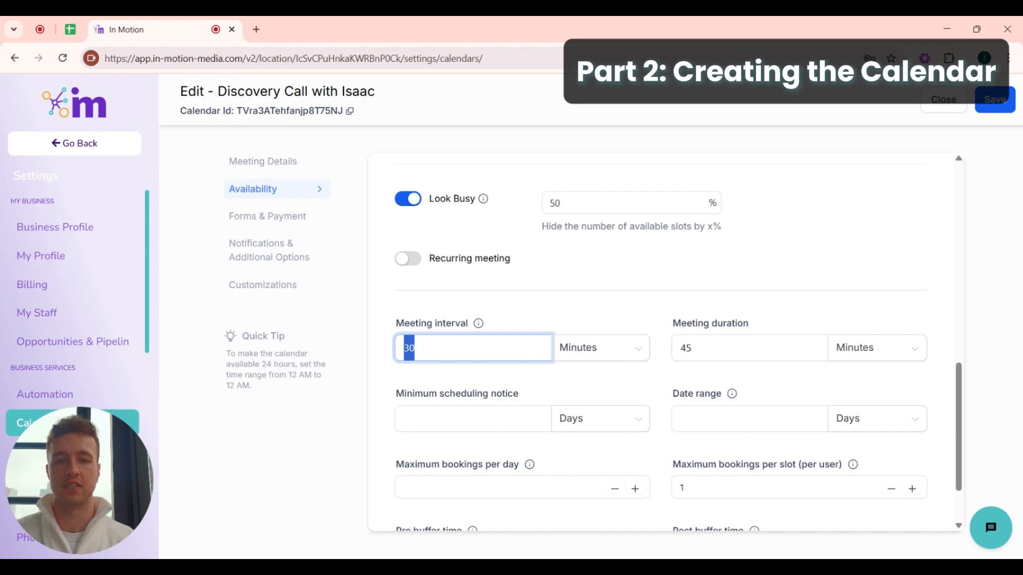
{"action": "left_click", "coordinate": [523, 321]}
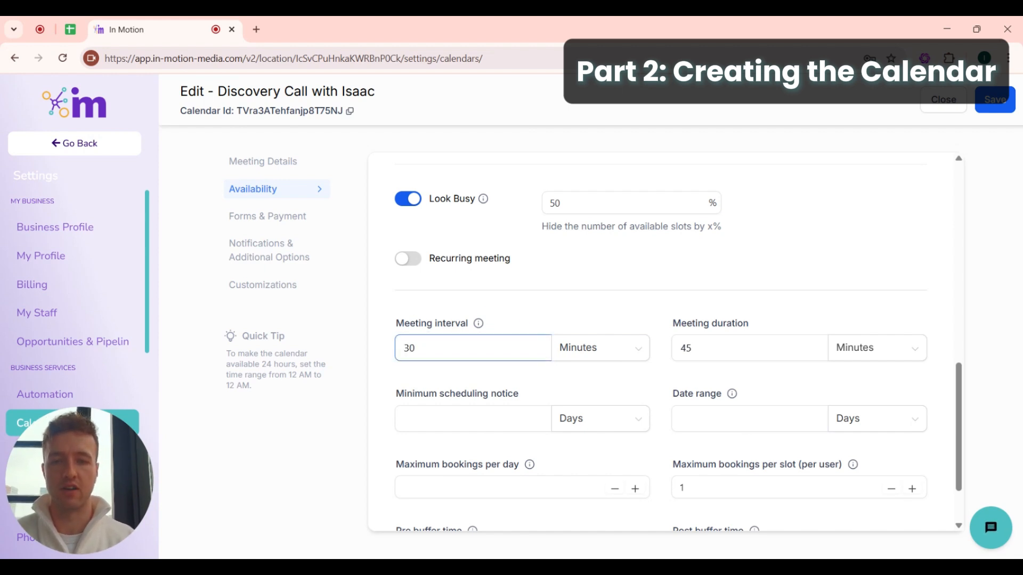
{"action": "scroll", "coordinate": [426, 346], "scroll_direction": "down", "scroll_amount": 1}
{"action": "left_click_drag", "start_coordinate": [774, 283], "coordinate": [644, 280]}
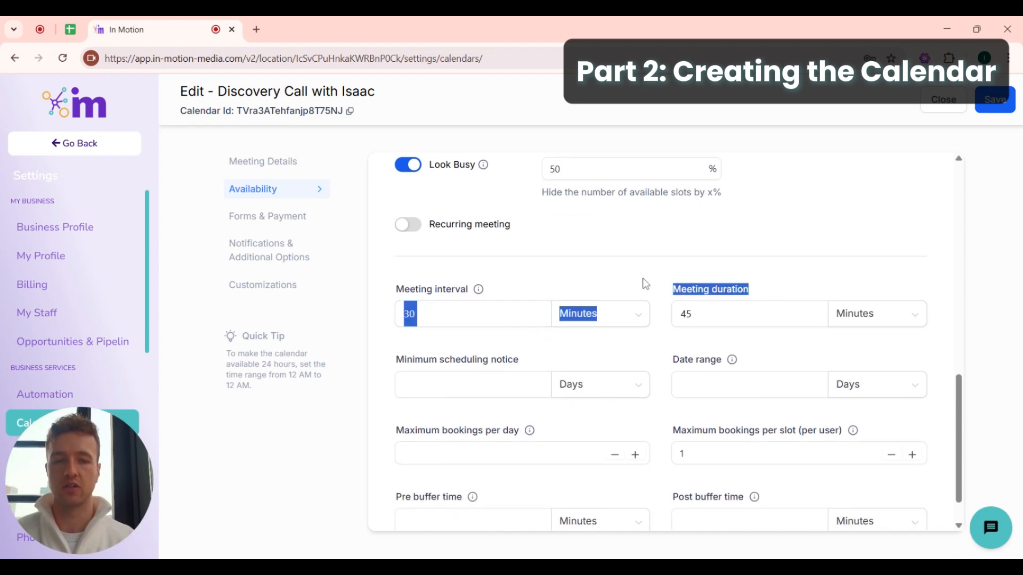
{"action": "left_click", "coordinate": [672, 292]}
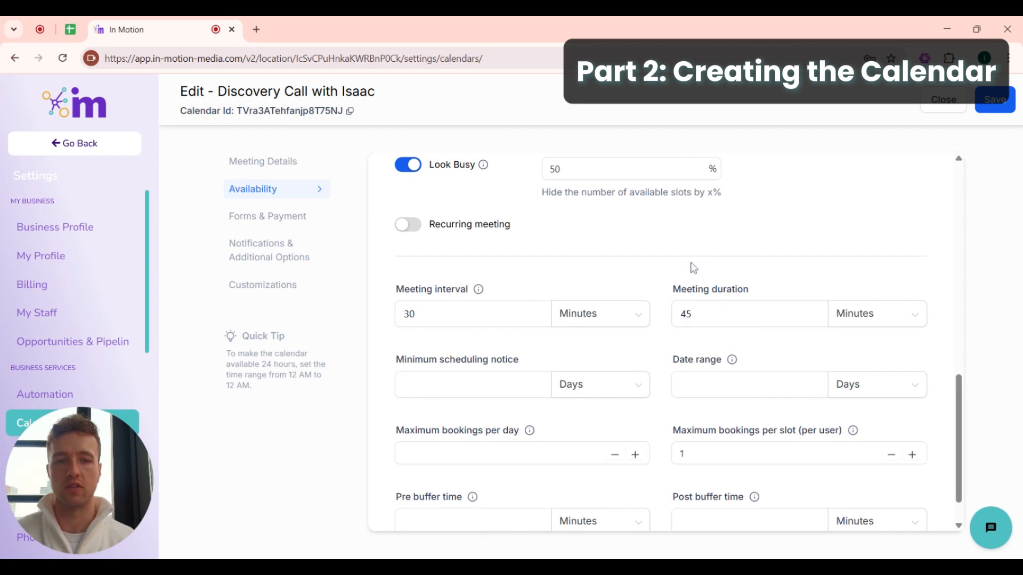
- Set the minimum scheduling notice to 2 Hours
{"action": "left_click", "coordinate": [461, 378]}
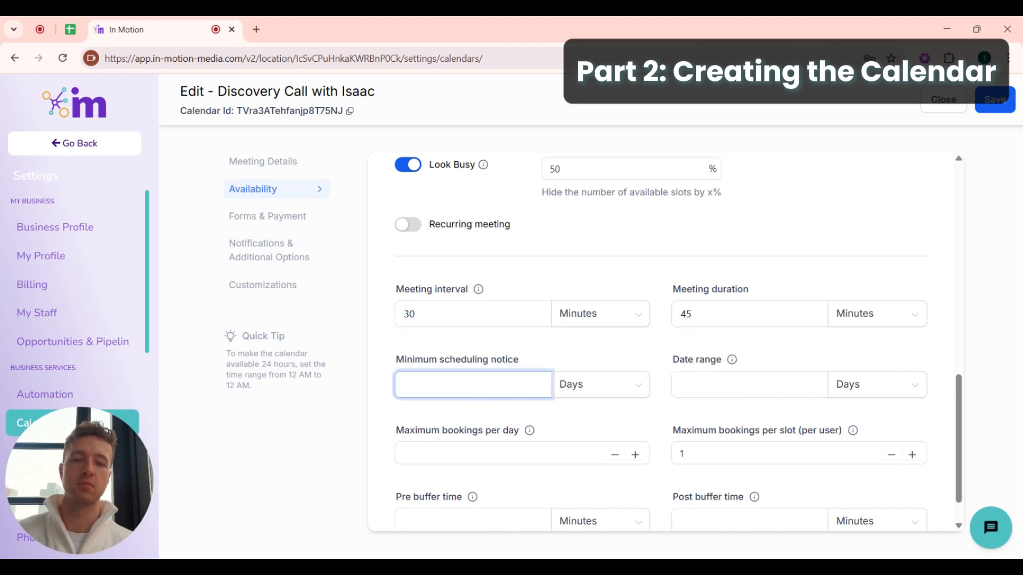
{"action": "scroll", "coordinate": [676, 343], "scroll_direction": "down", "scroll_amount": 1}
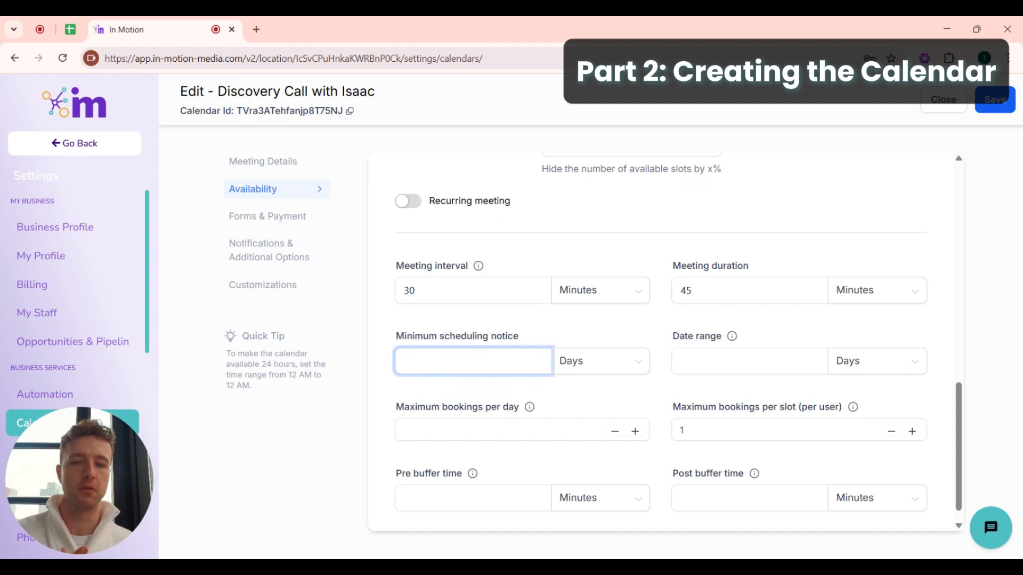
{"action": "left_click", "coordinate": [564, 365]}
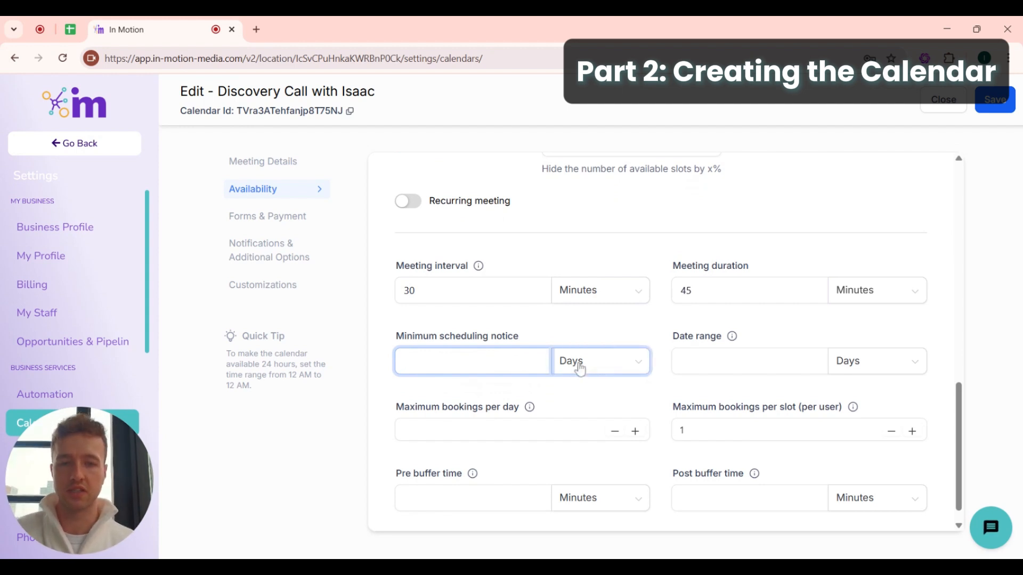
{"action": "left_click", "coordinate": [572, 392]}
{"action": "left_click", "coordinate": [403, 361]}
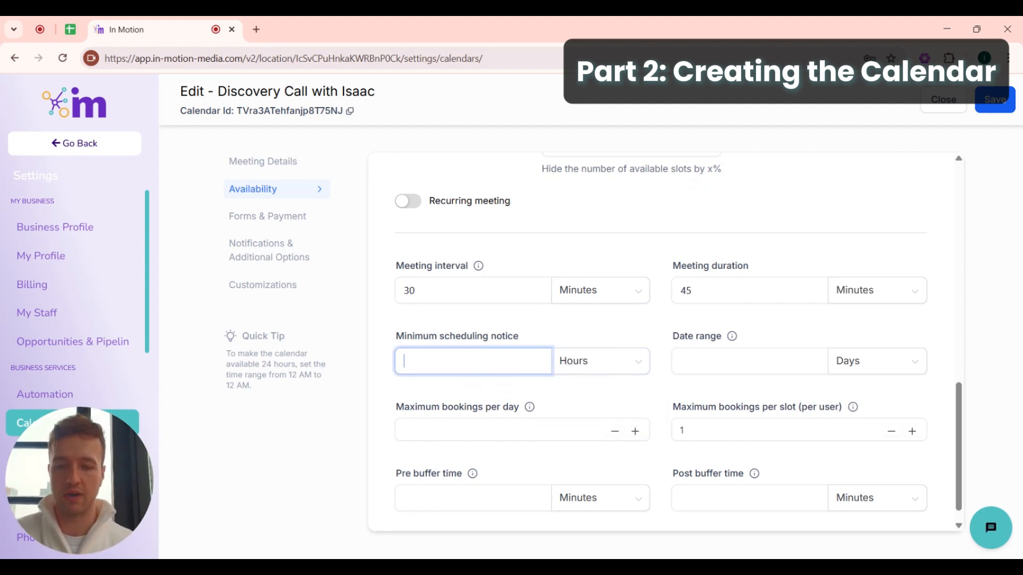
{"action": "type", "text": "2"}
{"action": "left_click", "coordinate": [465, 397]}
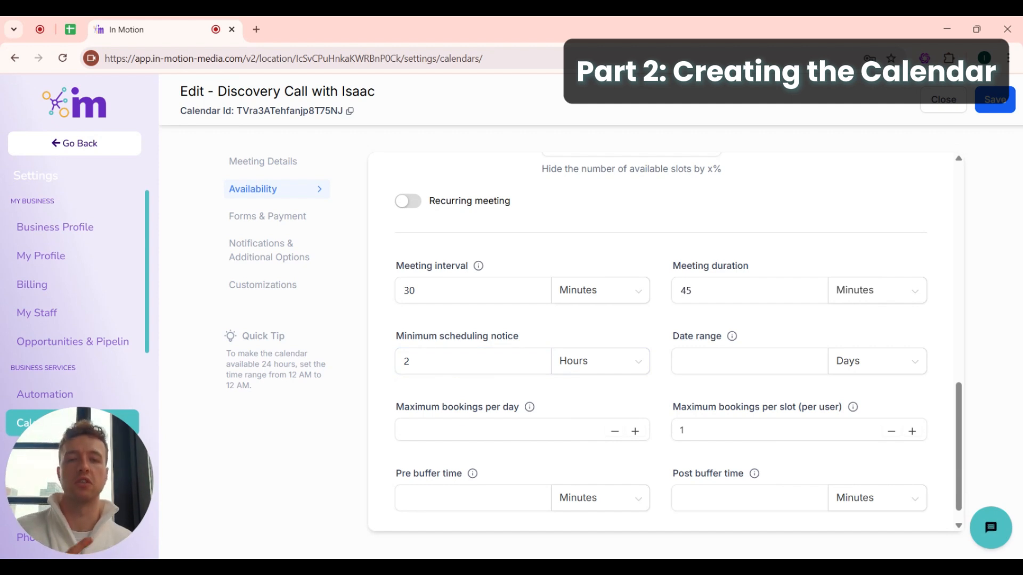
- Change the minimum scheduling notice to 24, then to 4 hours
{"action": "left_click", "coordinate": [588, 366]}
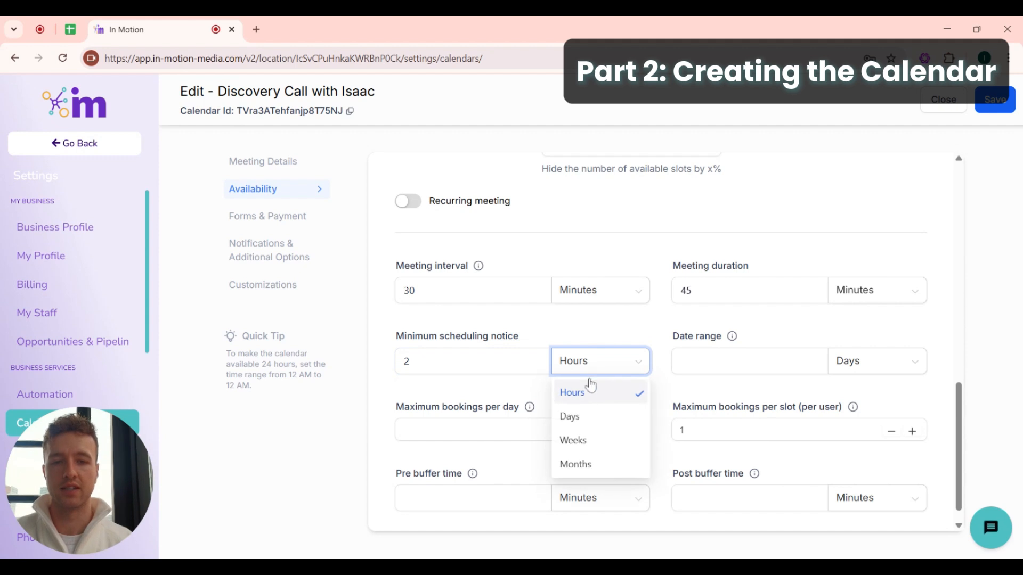
{"action": "double_click", "coordinate": [398, 362]}
{"action": "type", "text": "24"}
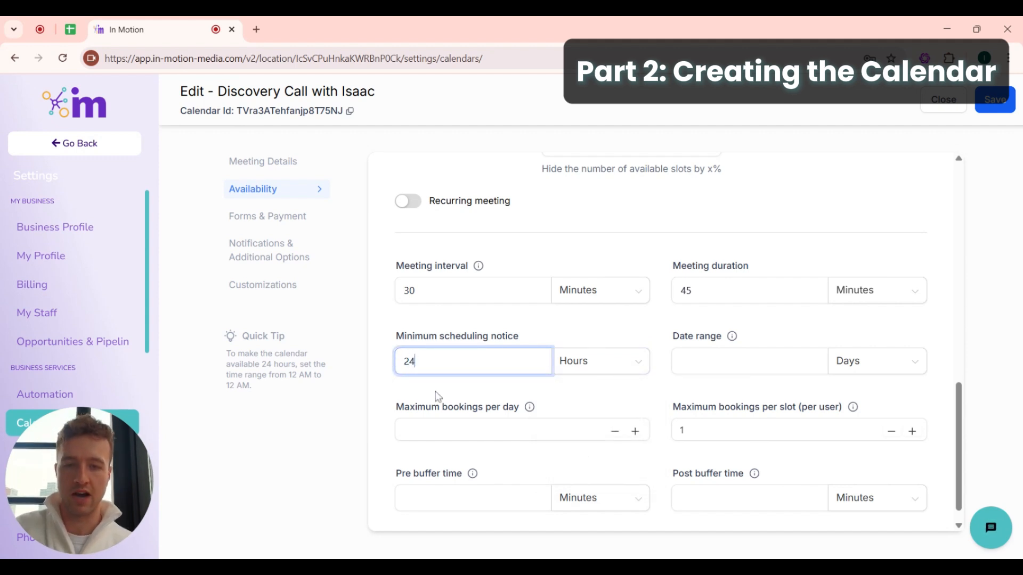
{"action": "left_click", "coordinate": [451, 396]}
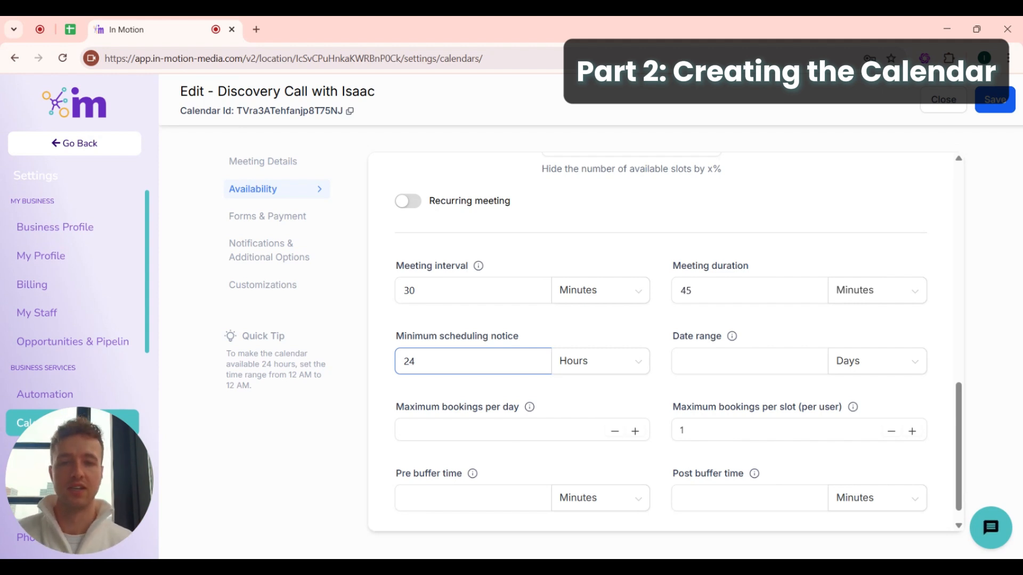
{"action": "double_click", "coordinate": [394, 366]}
{"action": "type", "text": "4"}
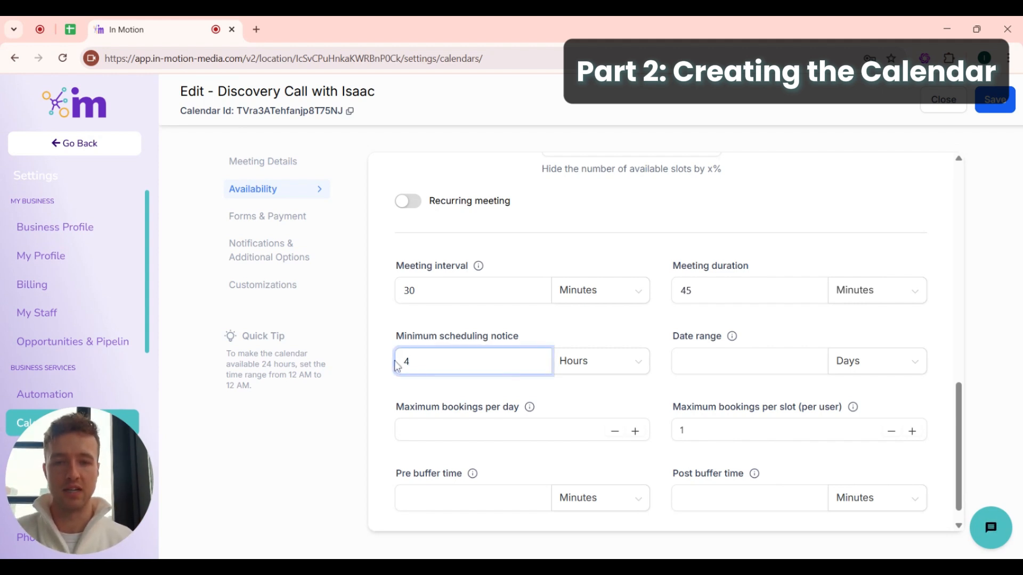
{"action": "left_click", "coordinate": [433, 397]}
{"action": "left_click", "coordinate": [692, 361]}
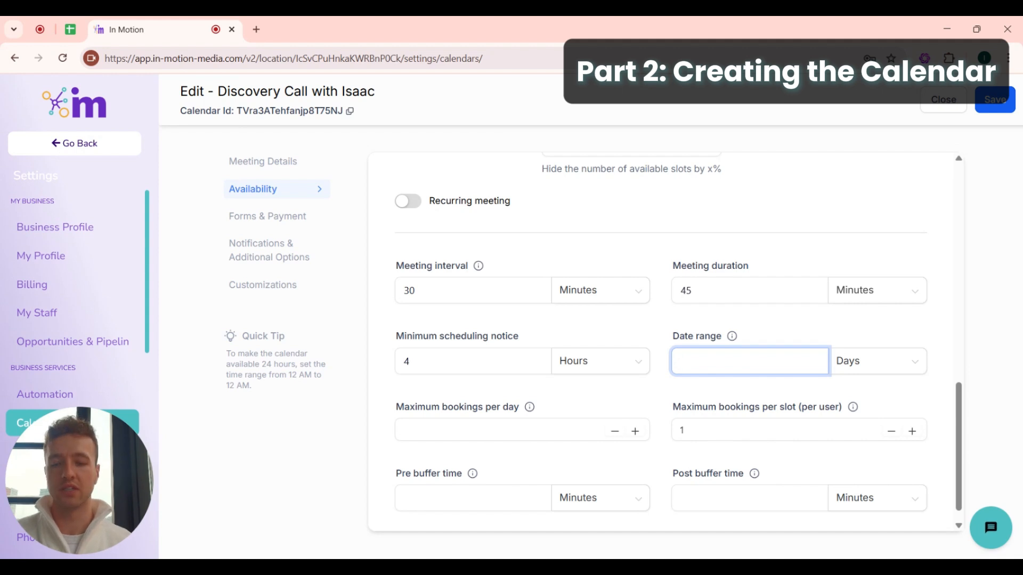
- Set the date range to 1 week and maximum bookings per day to 3
{"action": "type", "text": "1"}
{"action": "left_click", "coordinate": [850, 368]}
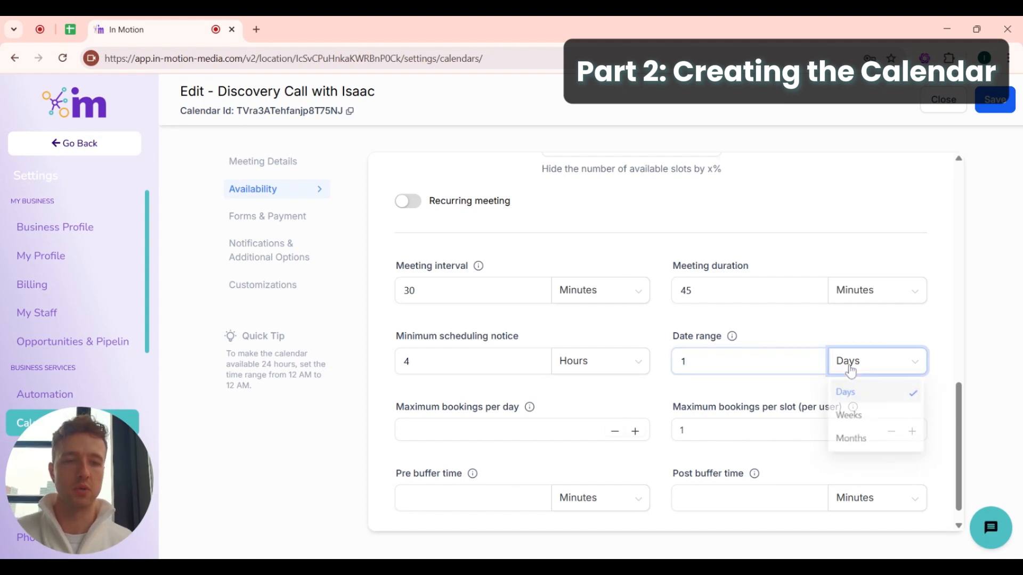
{"action": "left_click", "coordinate": [853, 418]}
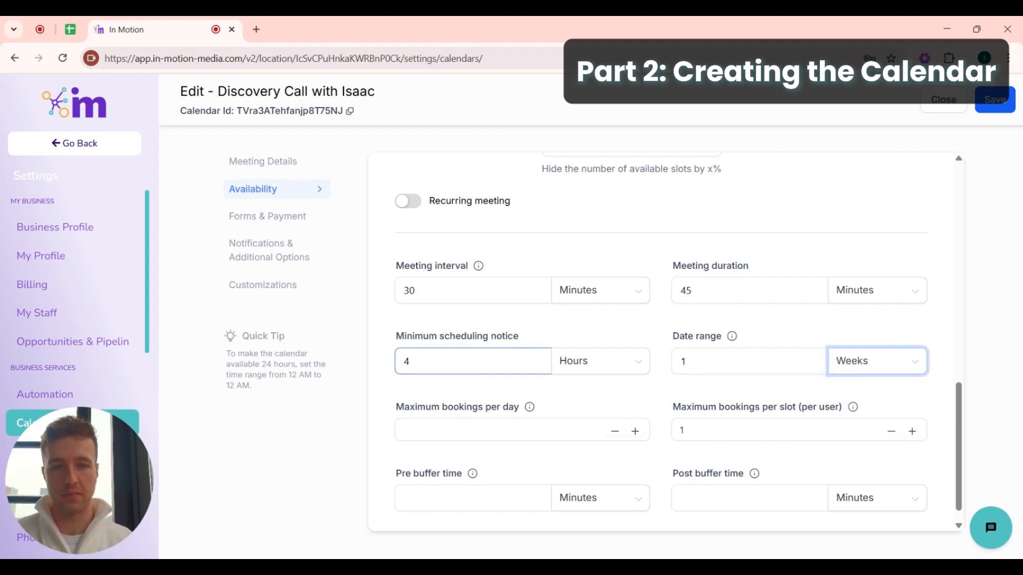
{"action": "scroll", "coordinate": [507, 372], "scroll_direction": "down", "scroll_amount": 1}
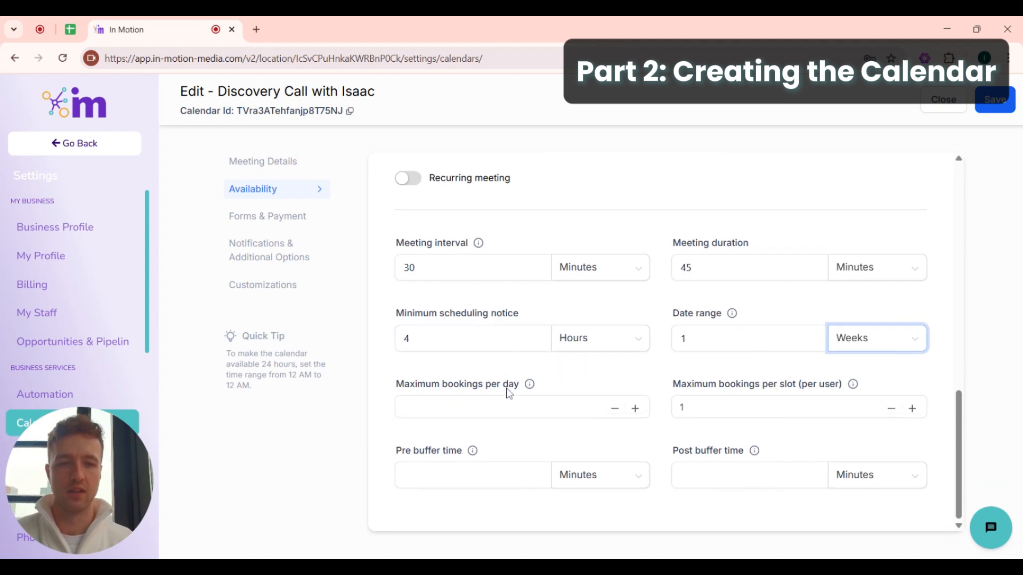
{"action": "left_click", "coordinate": [509, 407]}
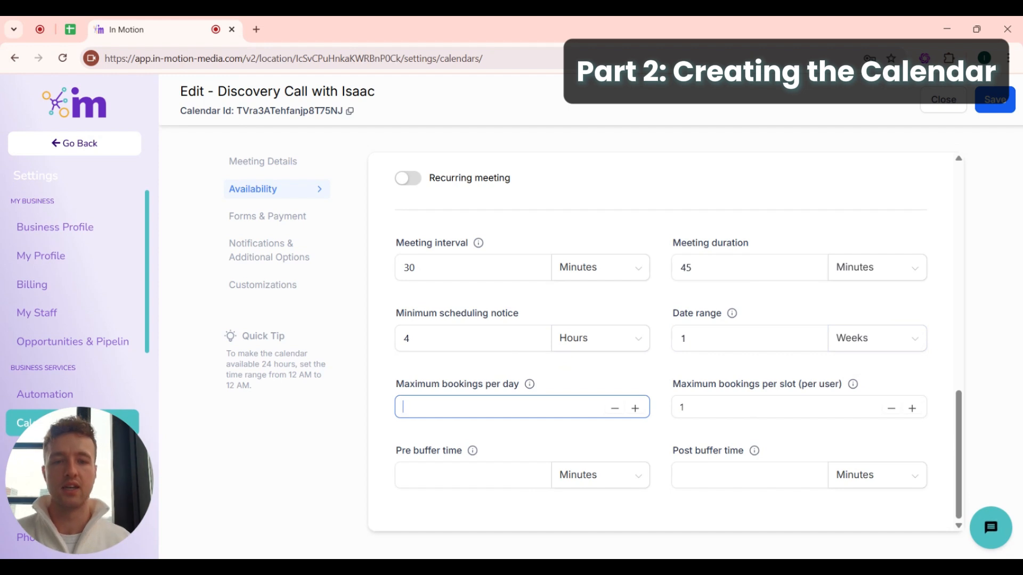
{"action": "type", "text": "33"}
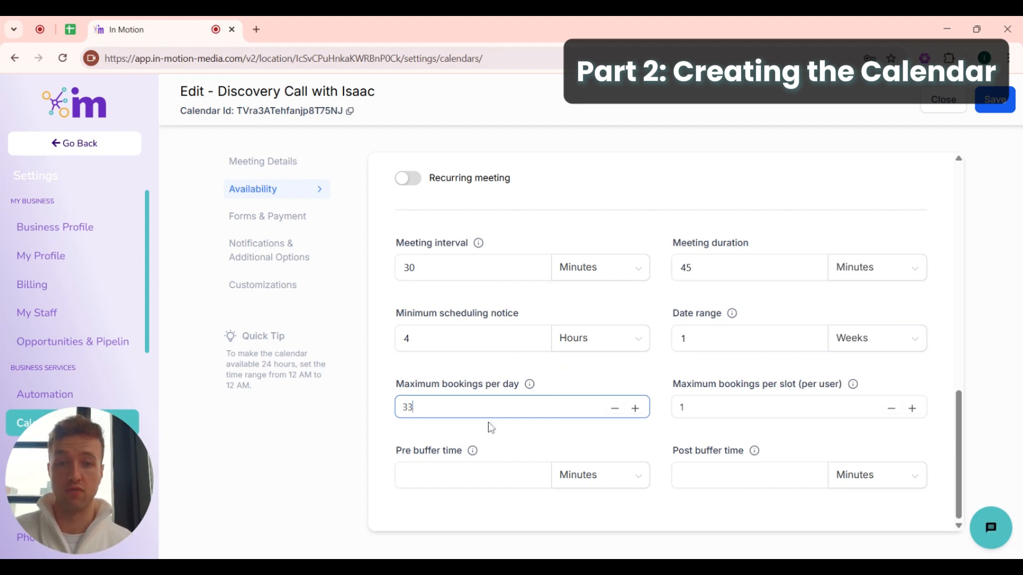
{"action": "key", "text": "BackSpace"}
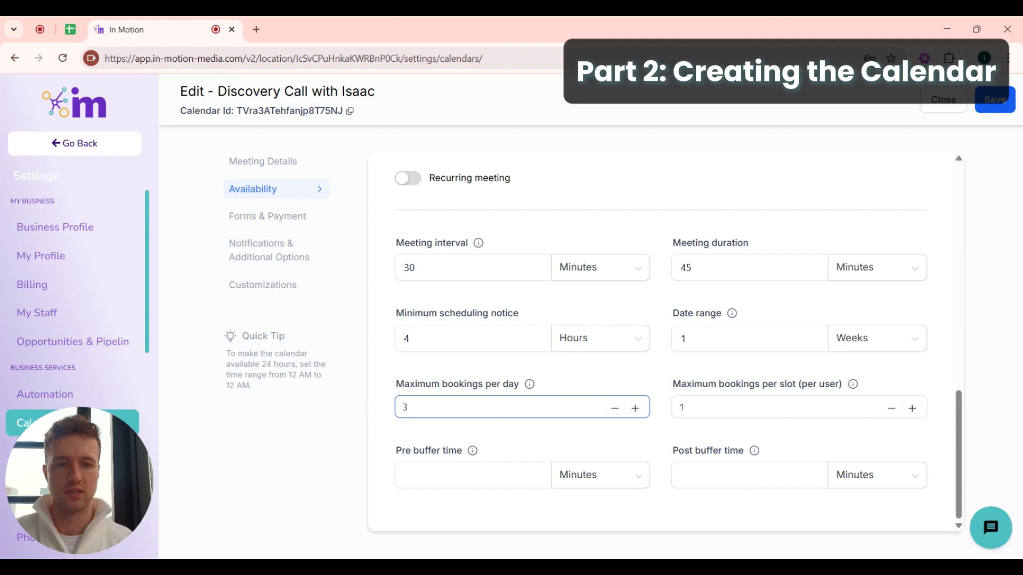
- Leave the pre and post buffer times empty and save the availability settings
{"action": "left_click", "coordinate": [726, 410]}
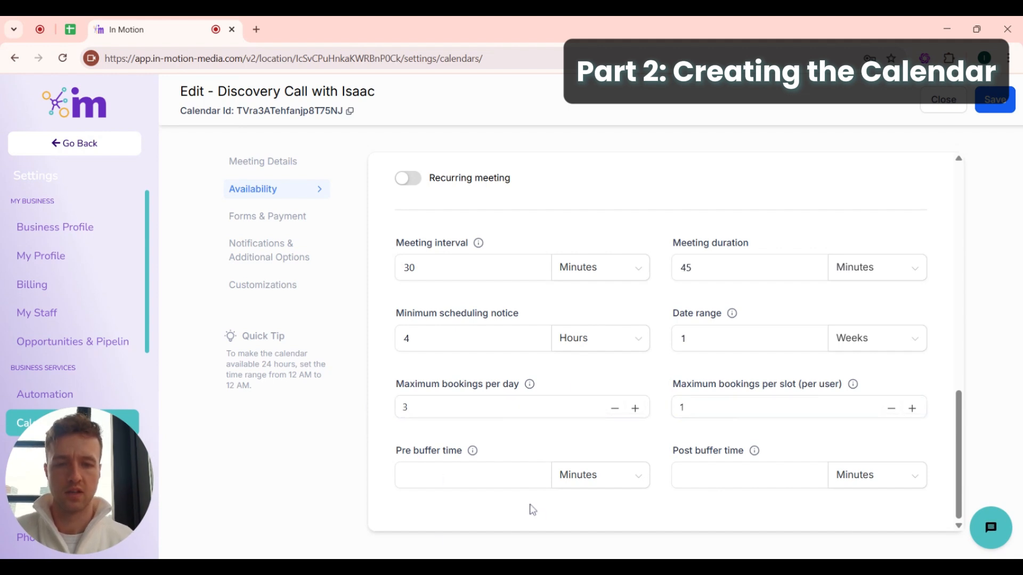
{"action": "left_click", "coordinate": [463, 476]}
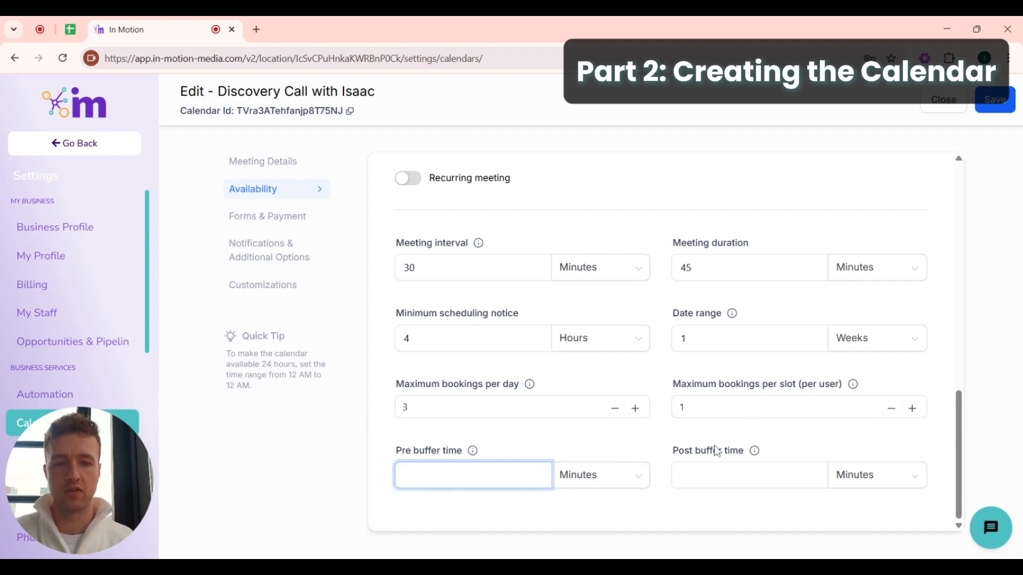
{"action": "left_click", "coordinate": [728, 462]}
{"action": "left_click", "coordinate": [467, 476]}
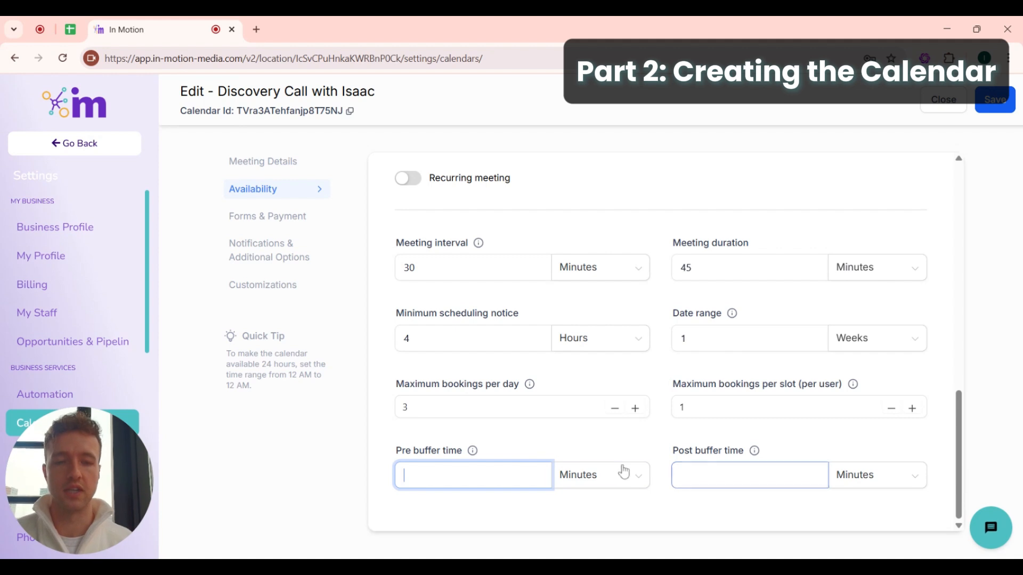
{"action": "left_click", "coordinate": [755, 469]}
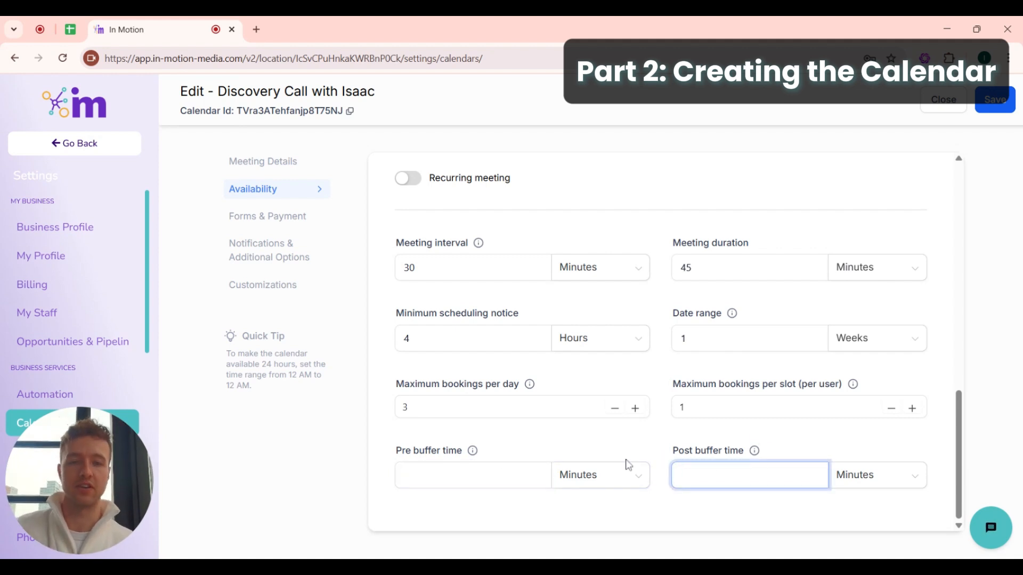
{"action": "left_click", "coordinate": [992, 109]}
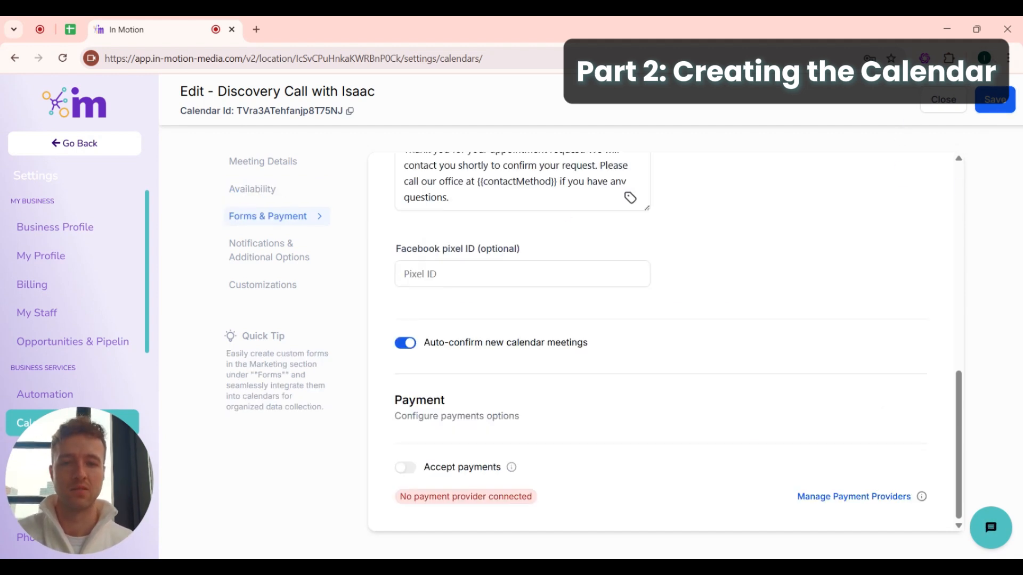
- Review the booking form choices and keep the Default form selected
{"action": "scroll", "coordinate": [714, 247], "scroll_direction": "up", "scroll_amount": 10}
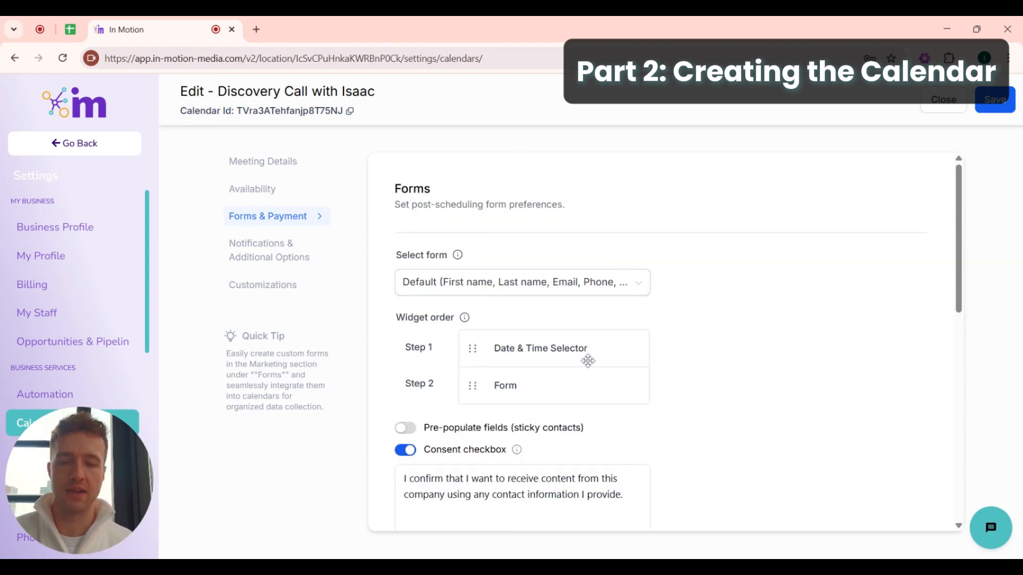
{"action": "left_click", "coordinate": [451, 290]}
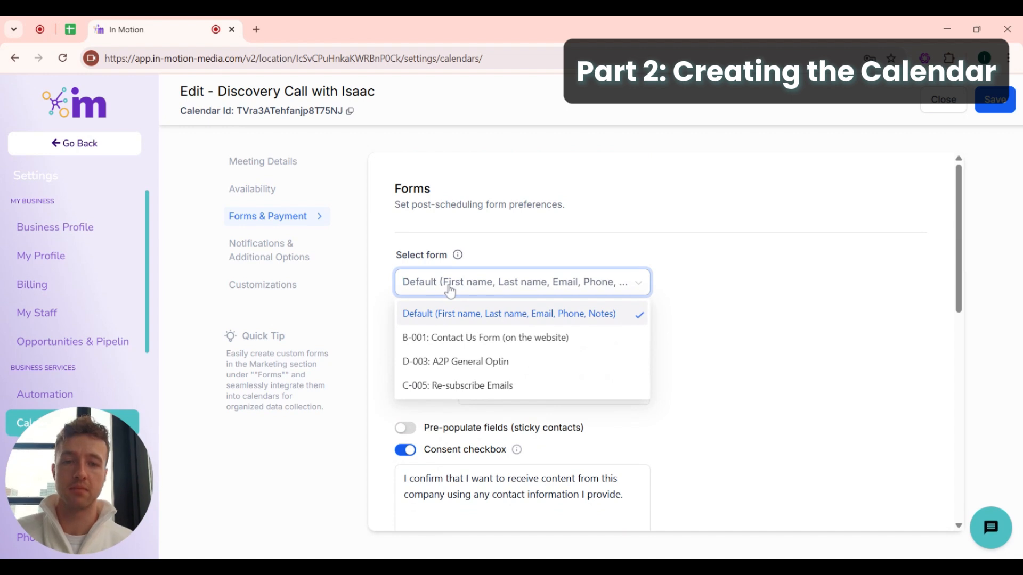
{"action": "left_click", "coordinate": [691, 291]}
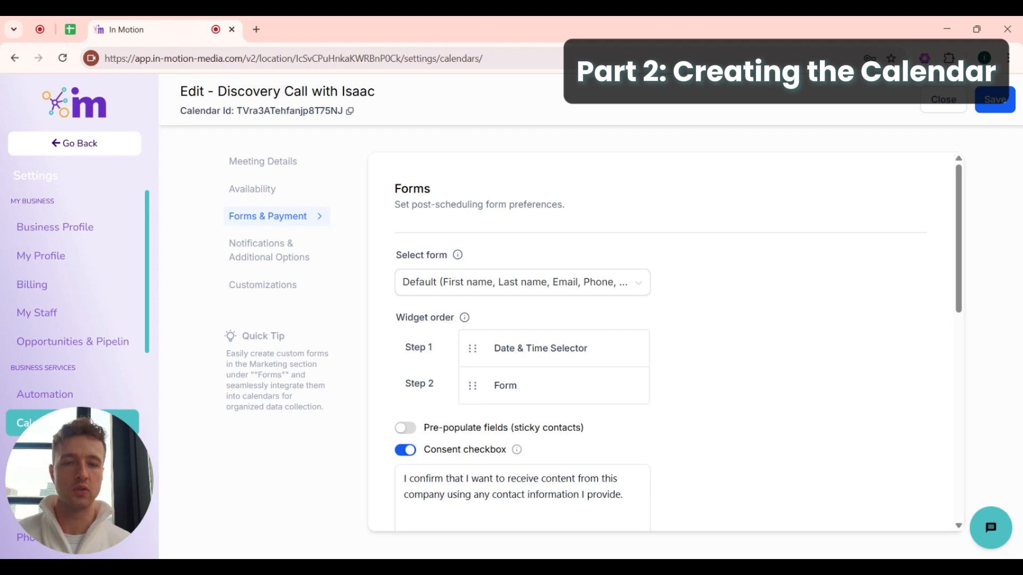
{"action": "left_click", "coordinate": [504, 285]}
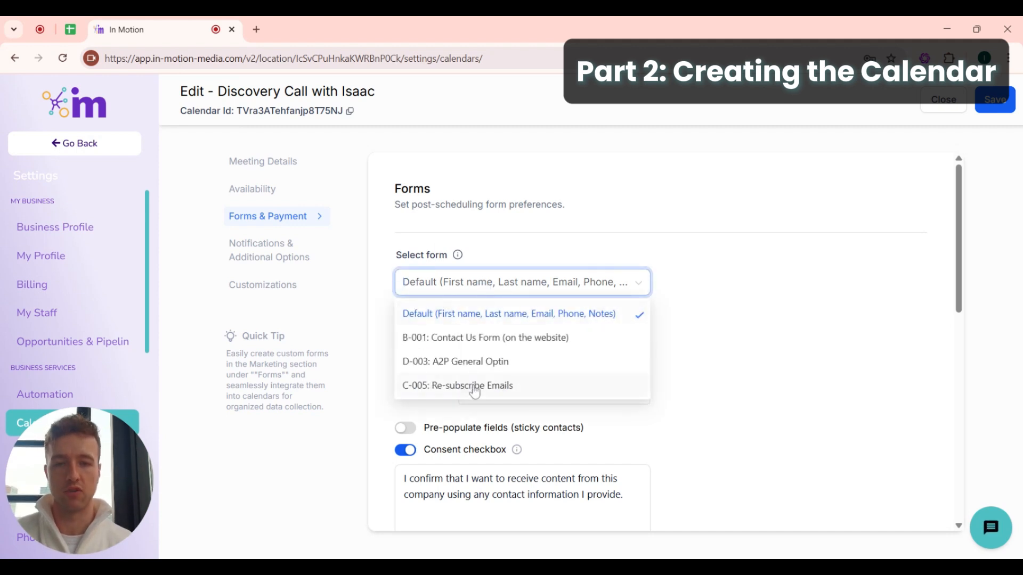
{"action": "left_click", "coordinate": [697, 258]}
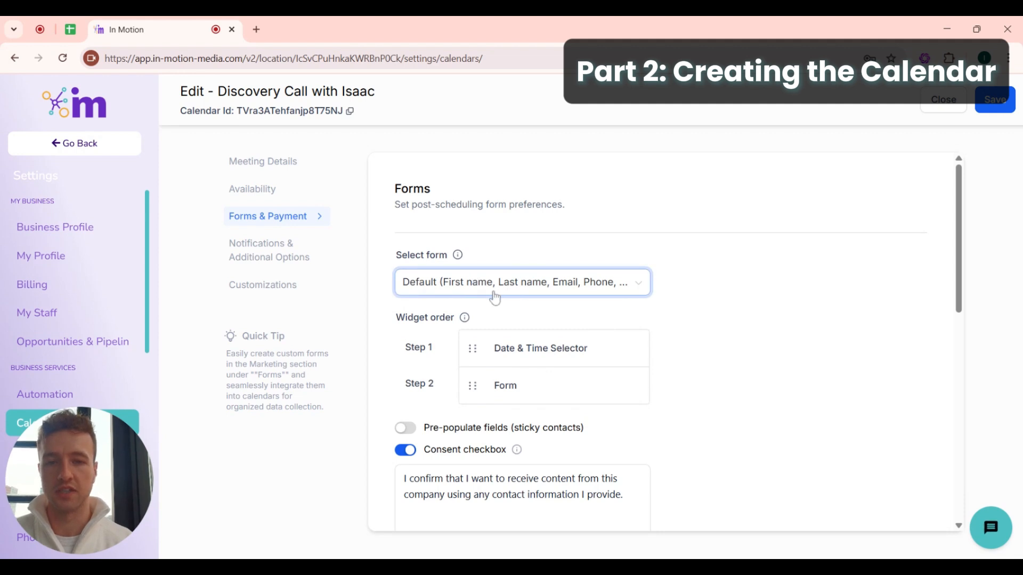
{"action": "mouse_move", "coordinate": [464, 318]}
{"action": "scroll", "coordinate": [464, 319], "scroll_direction": "down", "scroll_amount": 2}
- Select all of the existing thank-you message text for replacement
{"action": "left_click", "coordinate": [548, 375]}
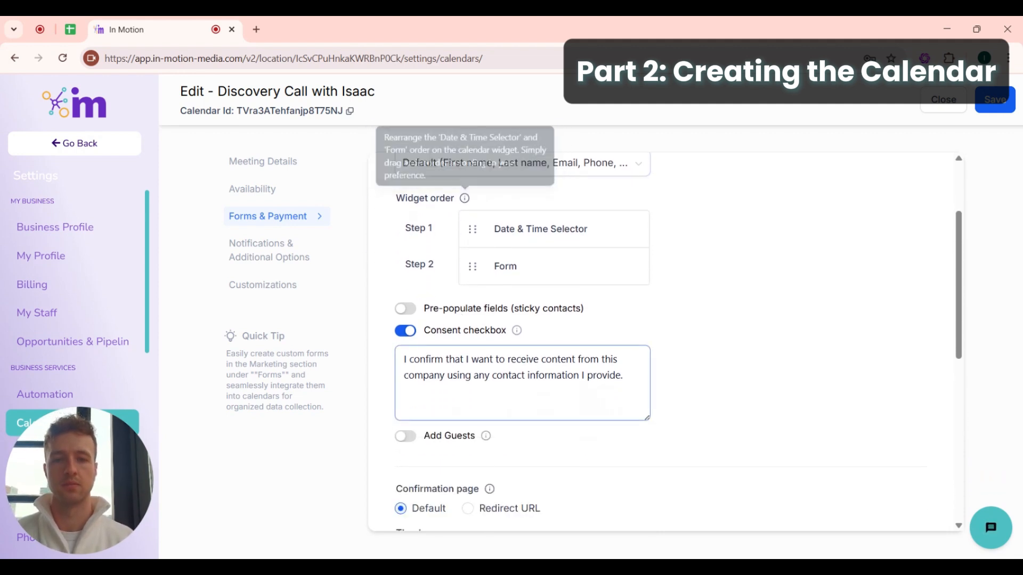
{"action": "scroll", "coordinate": [548, 375], "scroll_direction": "down", "scroll_amount": 1}
{"action": "scroll", "coordinate": [418, 362], "scroll_direction": "down", "scroll_amount": 3}
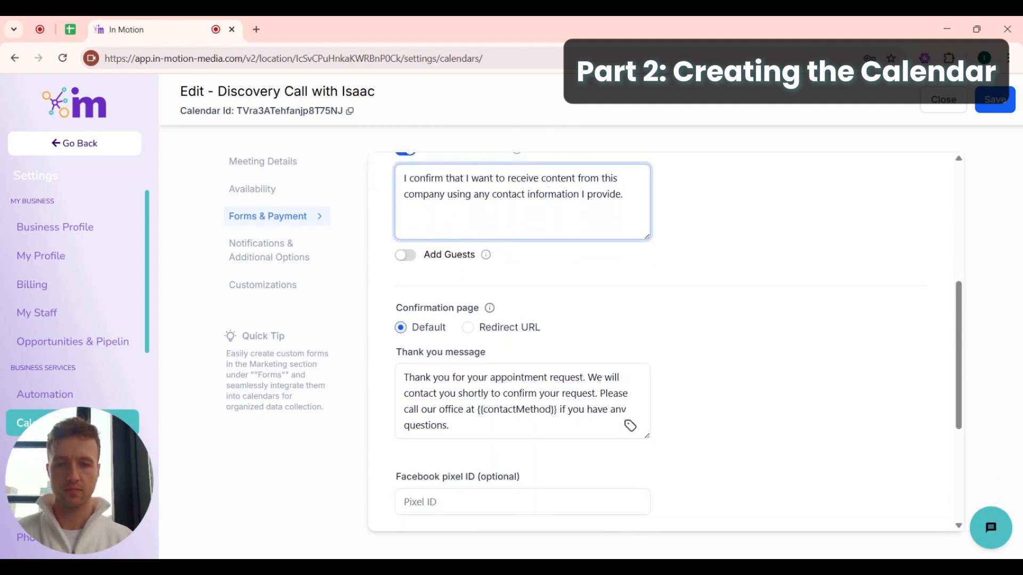
{"action": "left_click_drag", "start_coordinate": [394, 309], "coordinate": [494, 314]}
{"action": "left_click", "coordinate": [584, 306]}
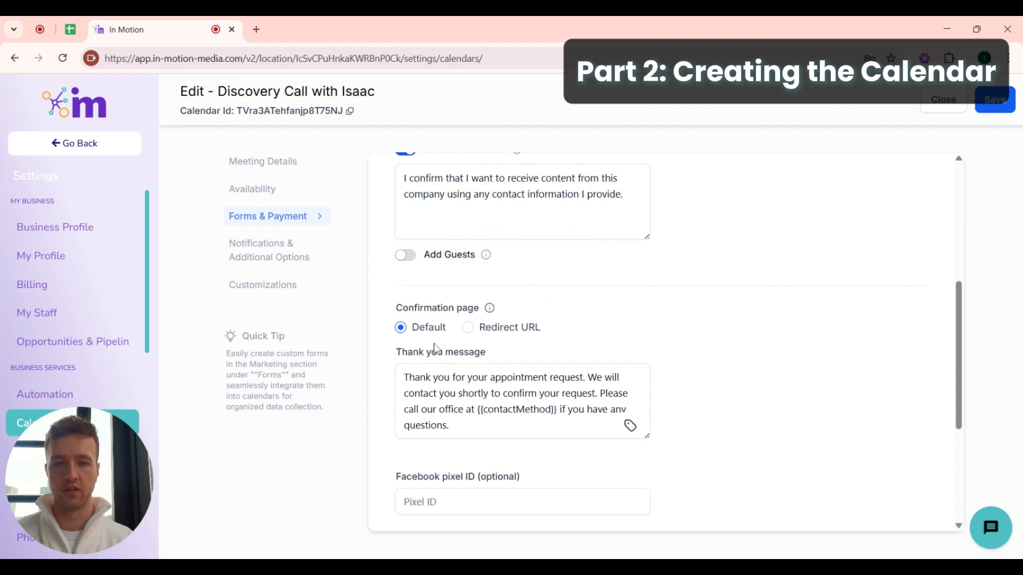
{"action": "left_click", "coordinate": [458, 424]}
{"action": "left_click_drag", "start_coordinate": [453, 426], "coordinate": [383, 347]}
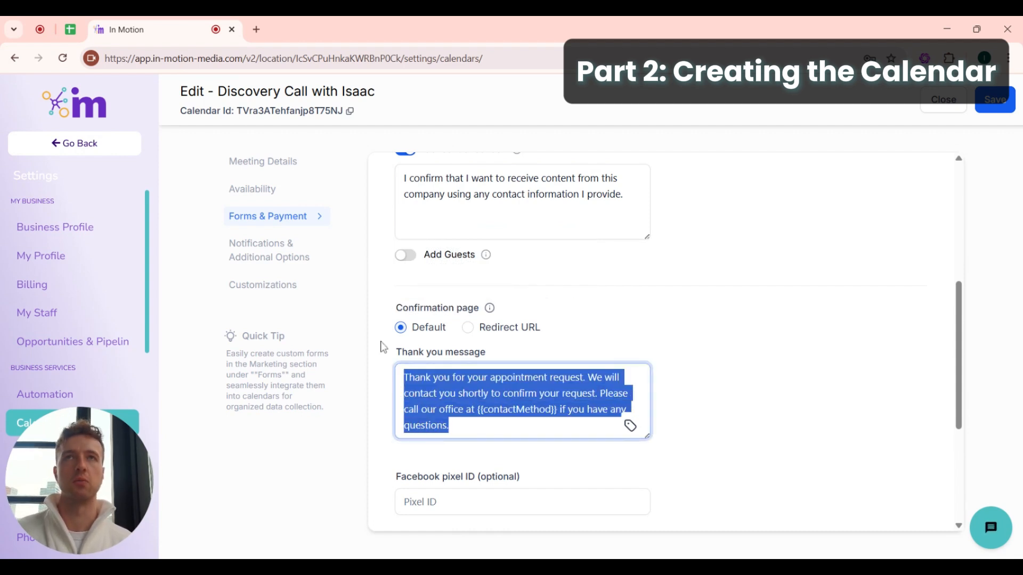
{"action": "key", "text": "ctrl+c"}
{"action": "key", "text": "ctrl+v"}
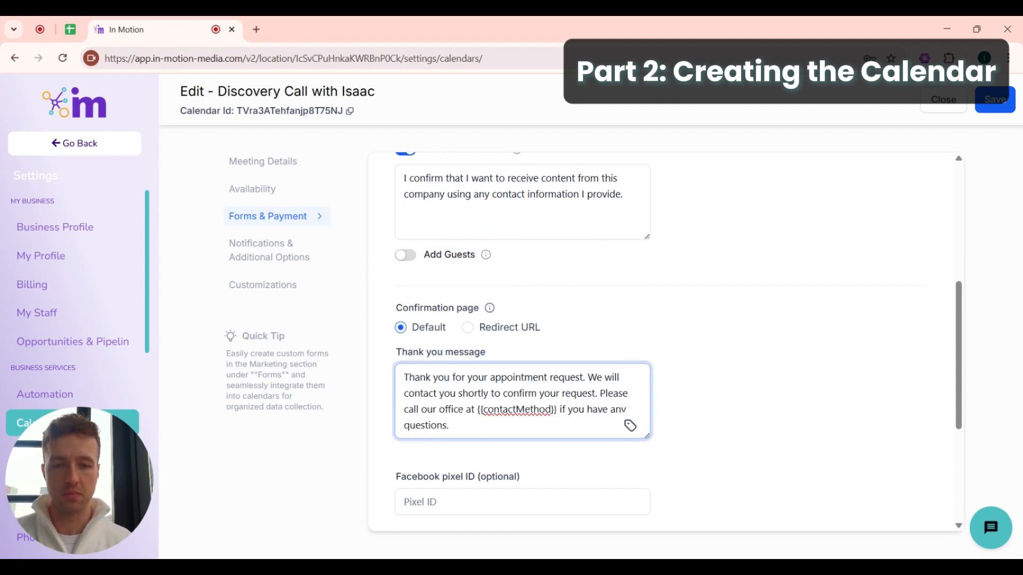
{"action": "key", "text": "ctrl+a"}
- Type 'Thank you for booking with me' noting the emailed Zoom link and support e-mail, then save
{"action": "type", "text": "Than"}
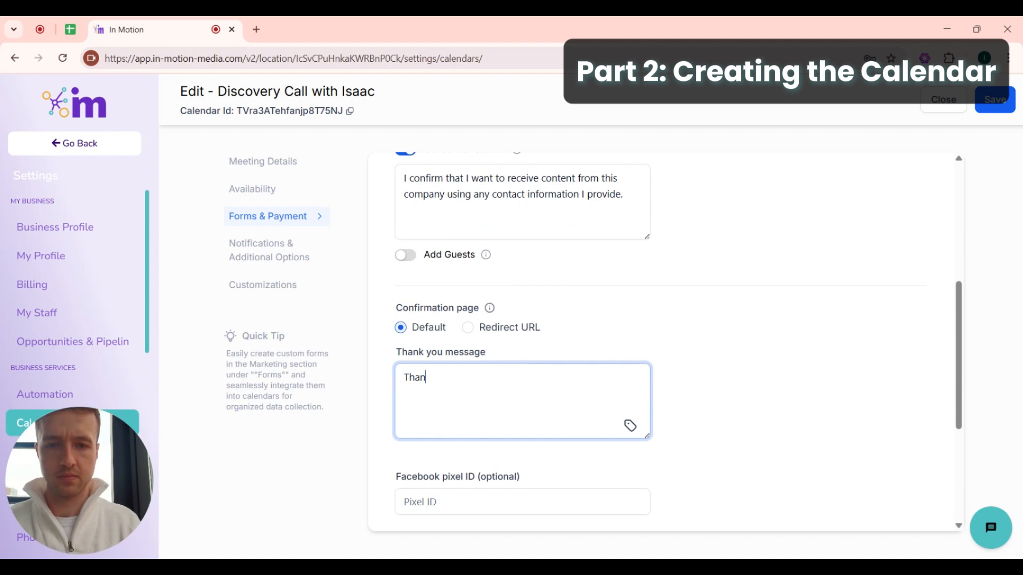
{"action": "type", "text": "k you for bookig"}
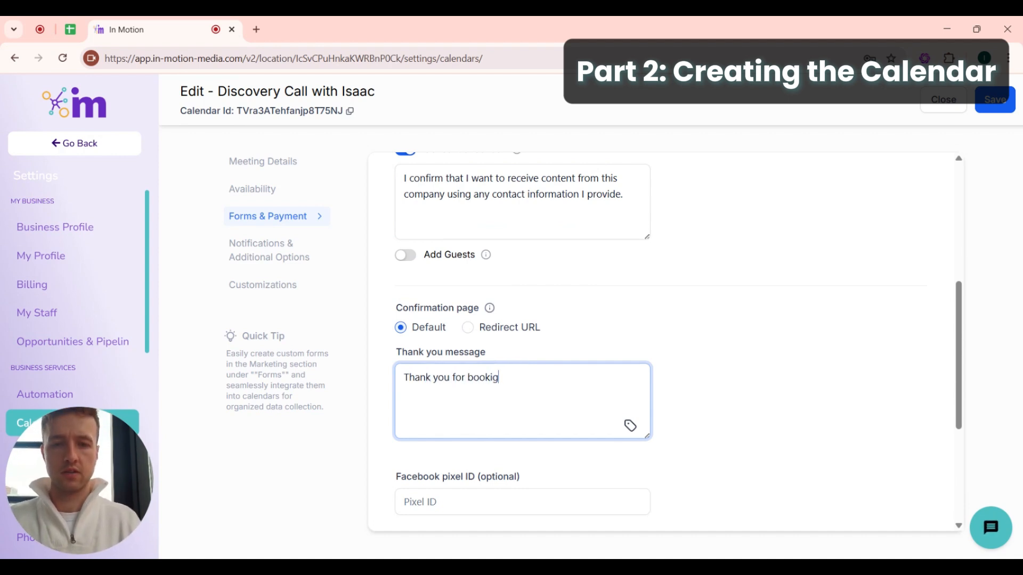
{"action": "key", "text": "BackSpace"}
{"action": "type", "text": "ng with"}
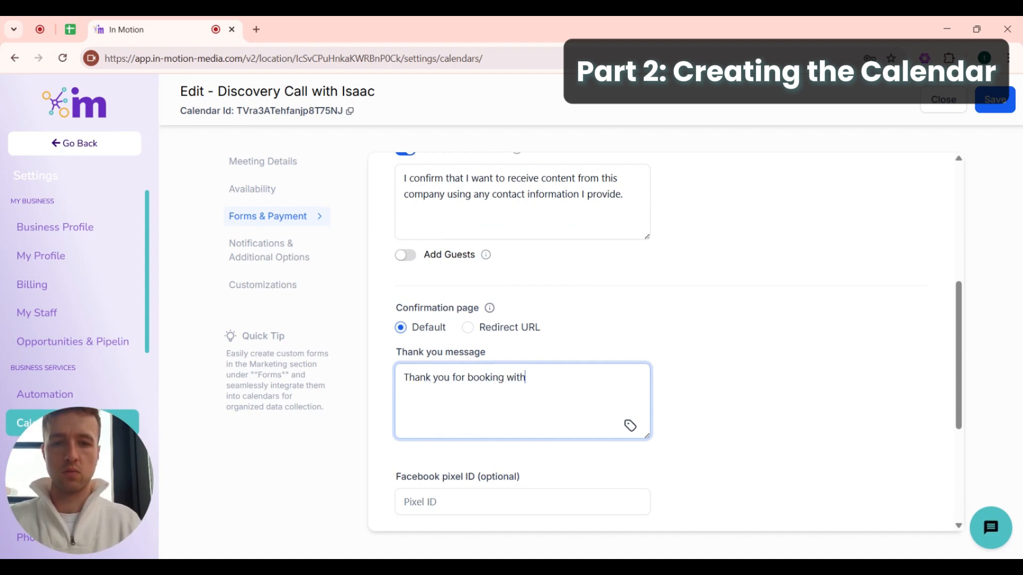
{"action": "type", "text": " me - I hvae"}
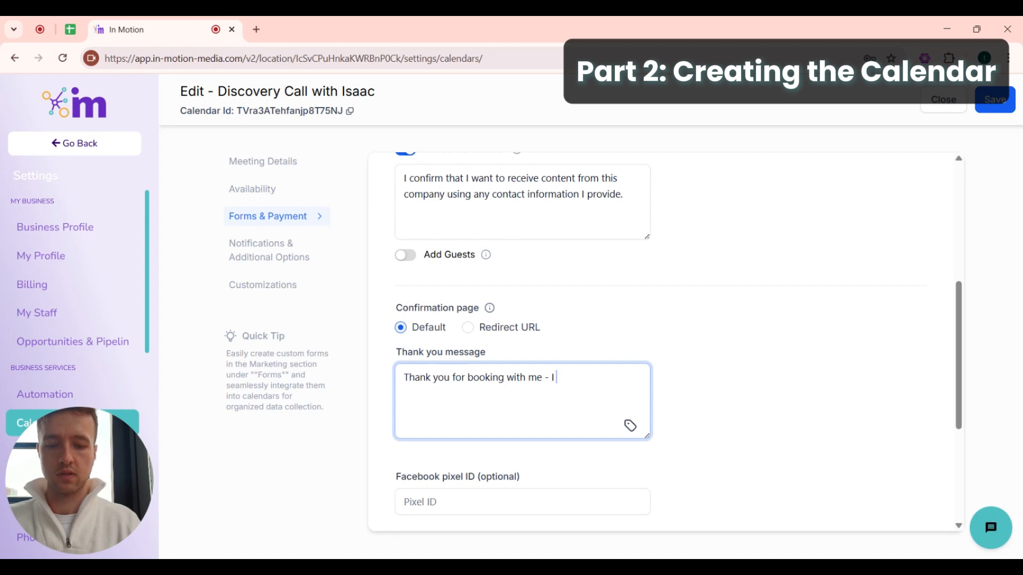
{"action": "key", "text": "BackSpace"}
{"action": "key", "text": "BackSpace"}
{"action": "key", "text": "BackSpace"}
{"action": "type", "text": "ave "}
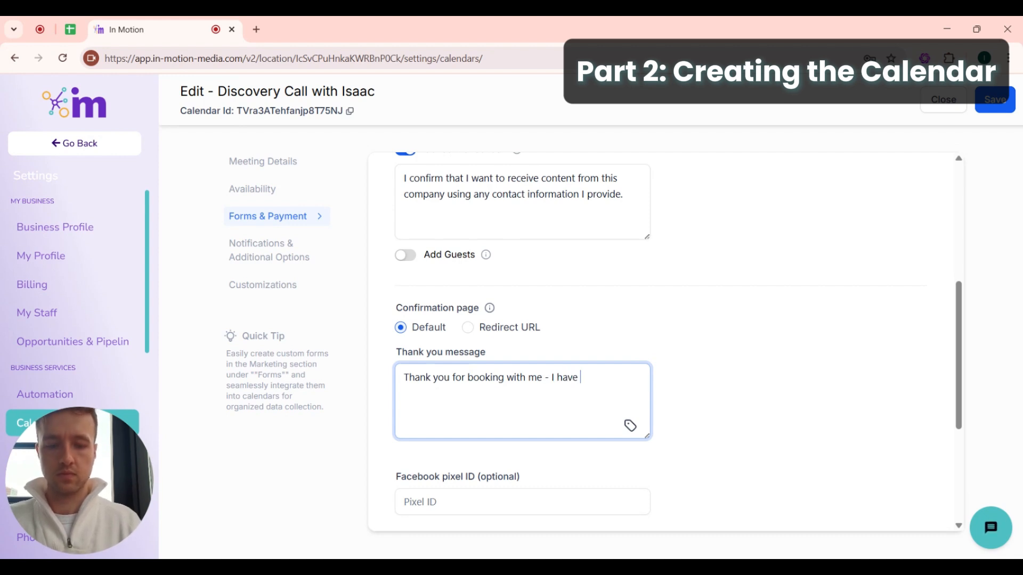
{"action": "type", "text": "just sent u"}
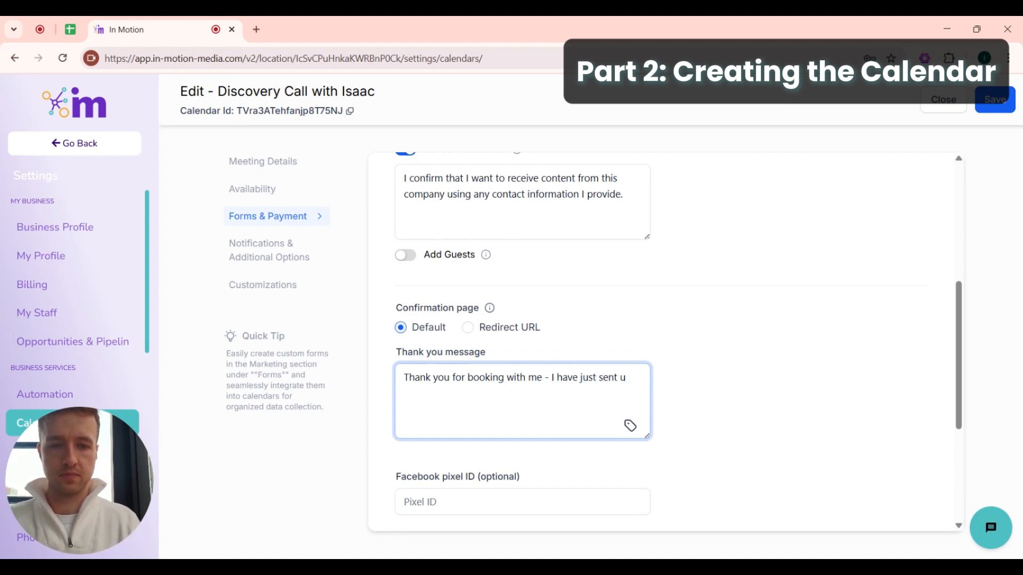
{"action": "key", "text": "BackSpace"}
{"action": "type", "text": "you an email"}
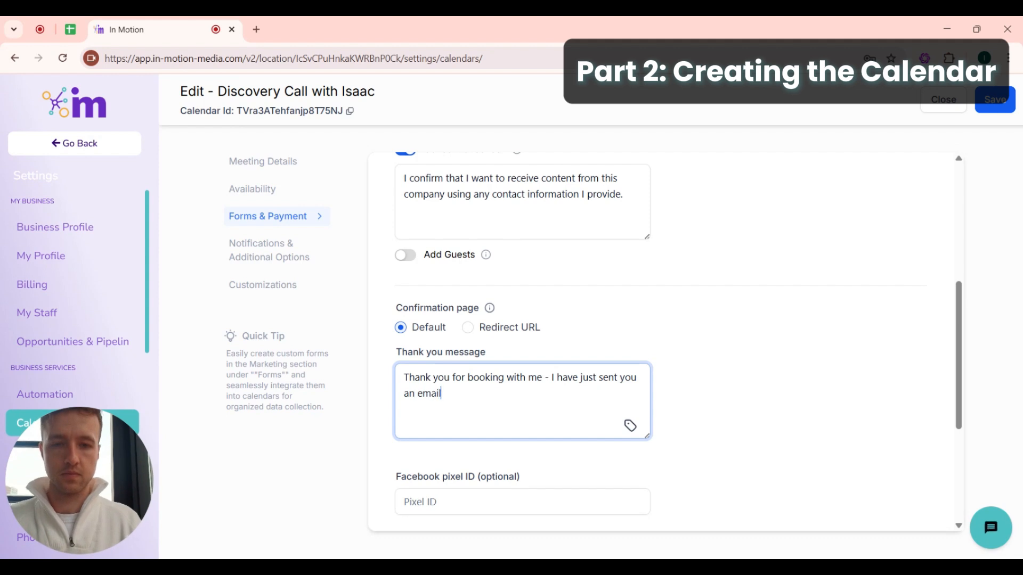
{"action": "type", "text": " with a"}
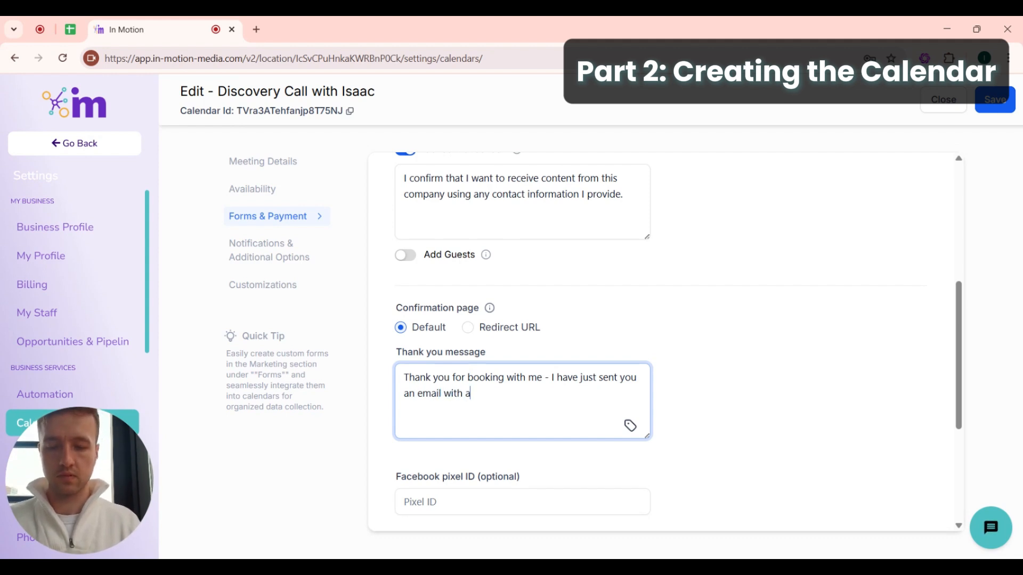
{"action": "type", "text": " Zoom link"}
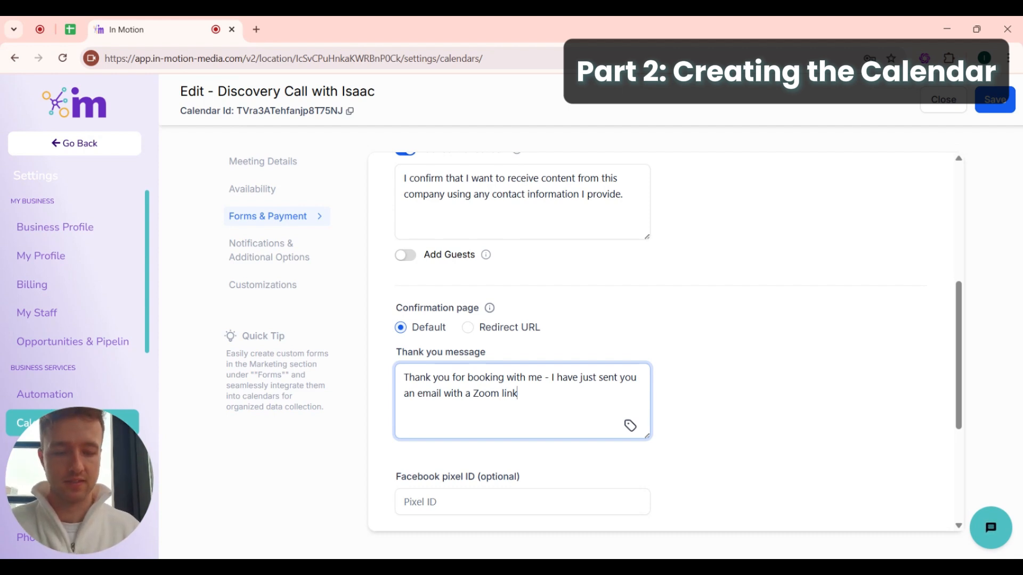
{"action": "type", "text": ". Please emai"}
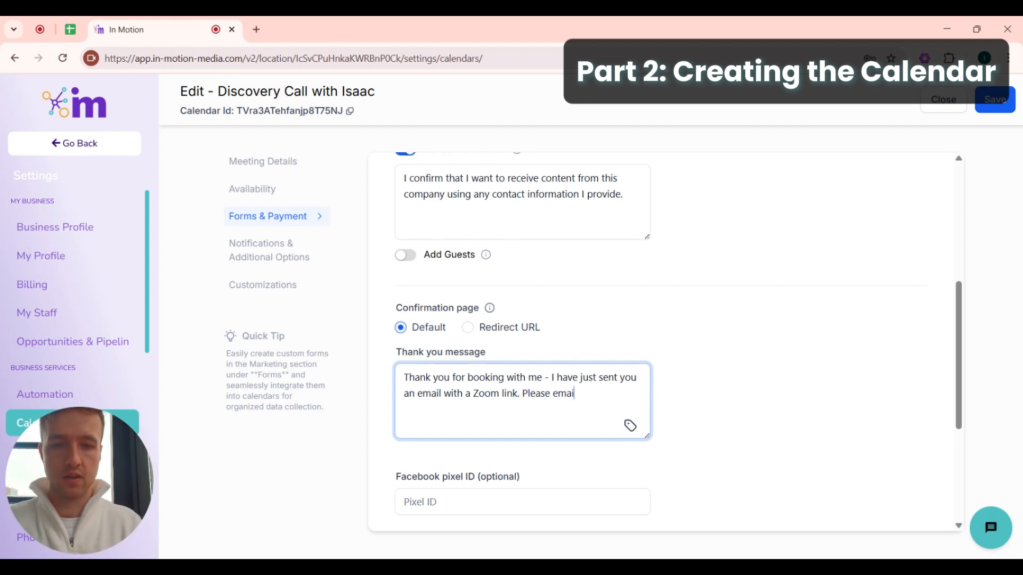
{"action": "type", "text": "l"}
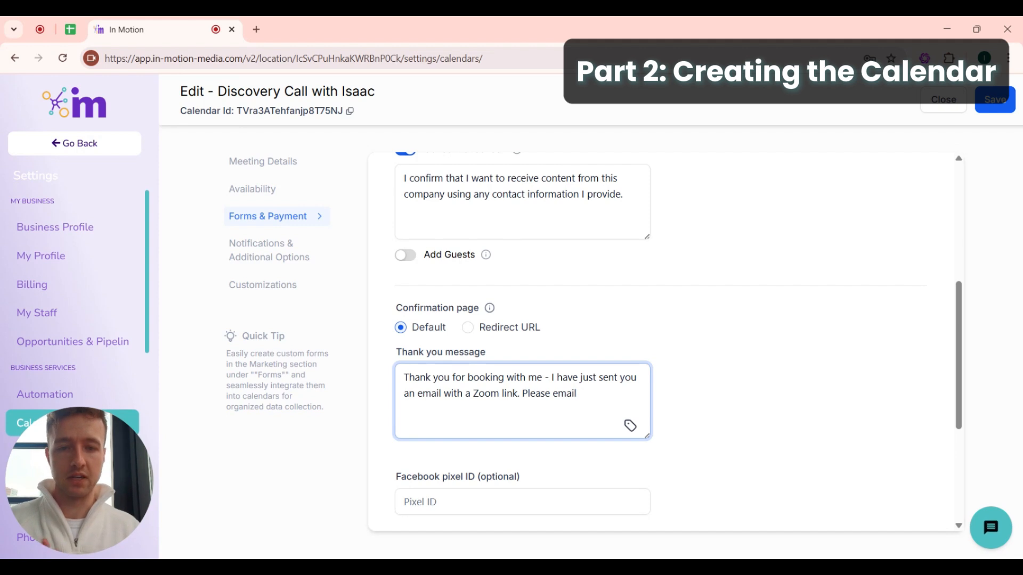
{"action": "type", "text": " u"}
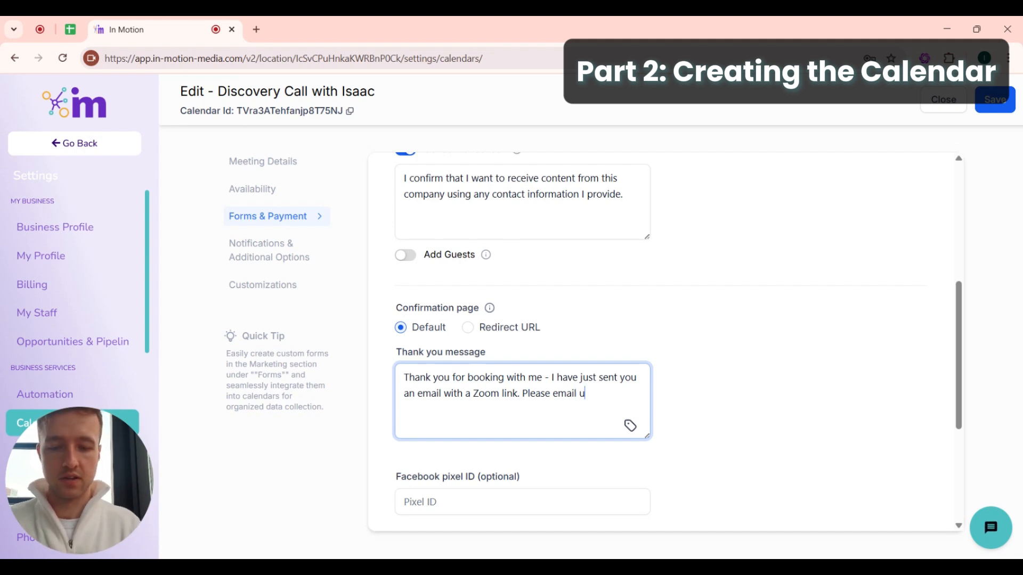
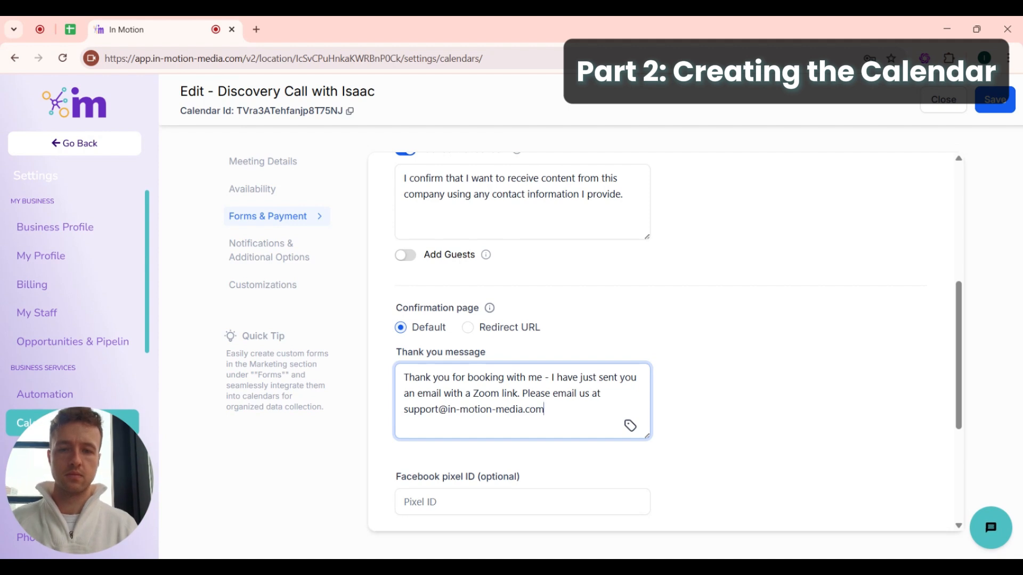
{"action": "scroll", "coordinate": [665, 341], "scroll_direction": "down", "scroll_amount": 4}
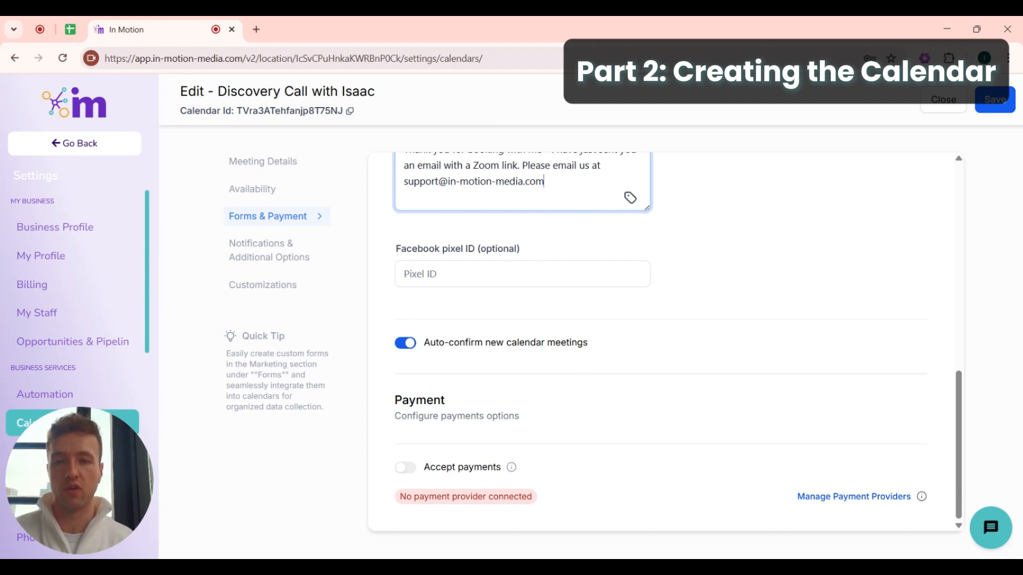
{"action": "left_click", "coordinate": [994, 112]}
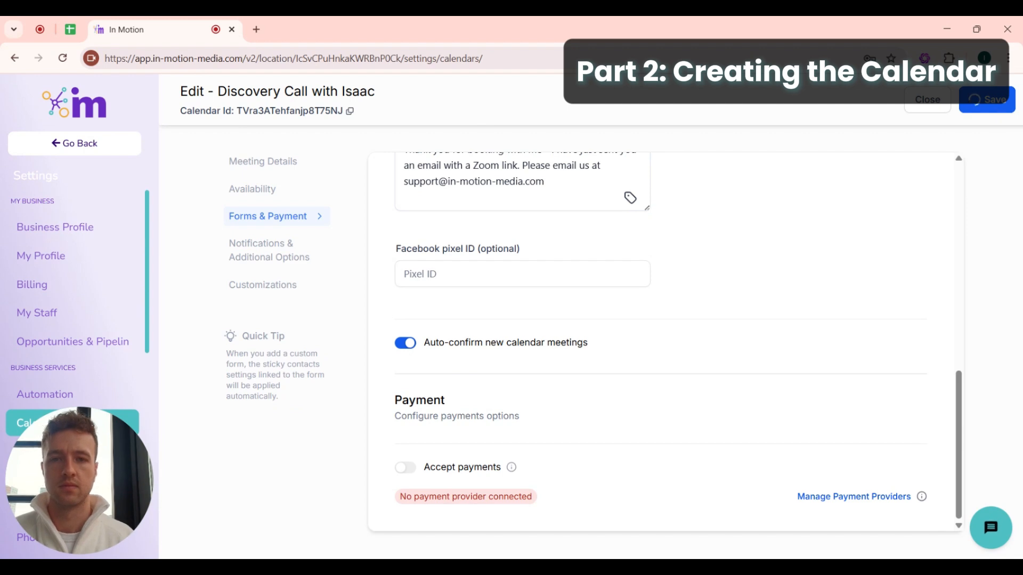
- Open Notifications & Additional Options and review the Unconfirmed and Confirmed booking notifications
{"action": "left_click", "coordinate": [298, 240]}
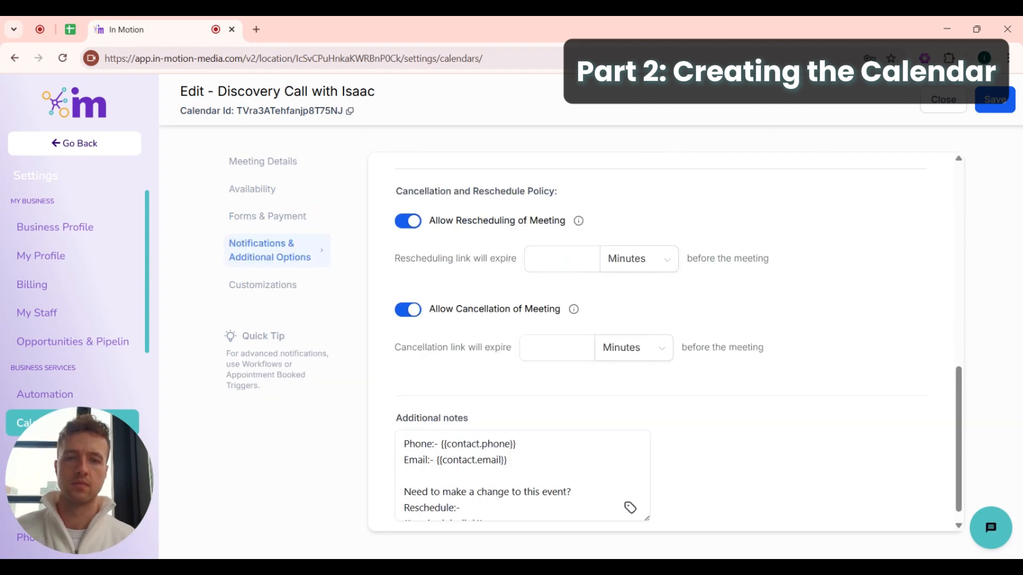
{"action": "scroll", "coordinate": [478, 279], "scroll_direction": "up", "scroll_amount": 8}
{"action": "scroll", "coordinate": [478, 279], "scroll_direction": "up", "scroll_amount": 3}
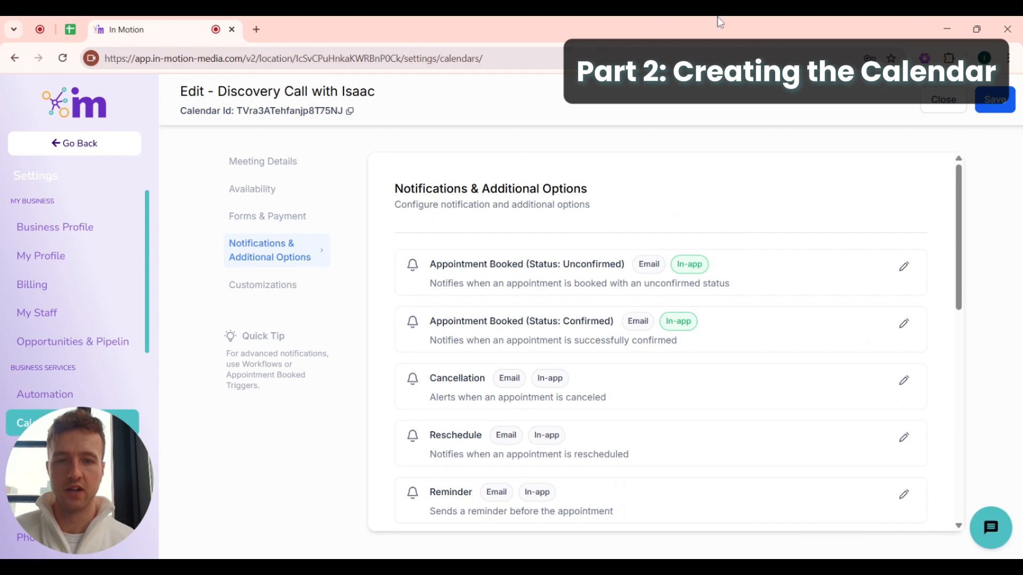
{"action": "scroll", "coordinate": [541, 373], "scroll_direction": "down", "scroll_amount": 1}
{"action": "scroll", "coordinate": [541, 374], "scroll_direction": "up", "scroll_amount": 1}
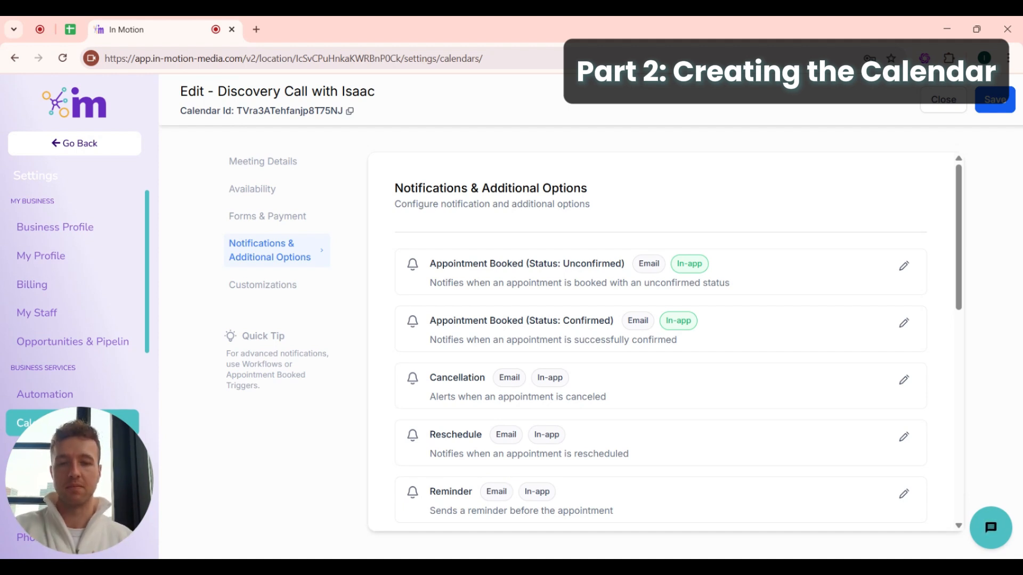
{"action": "scroll", "coordinate": [510, 487], "scroll_direction": "down", "scroll_amount": 2}
{"action": "scroll", "coordinate": [510, 487], "scroll_direction": "up", "scroll_amount": 2}
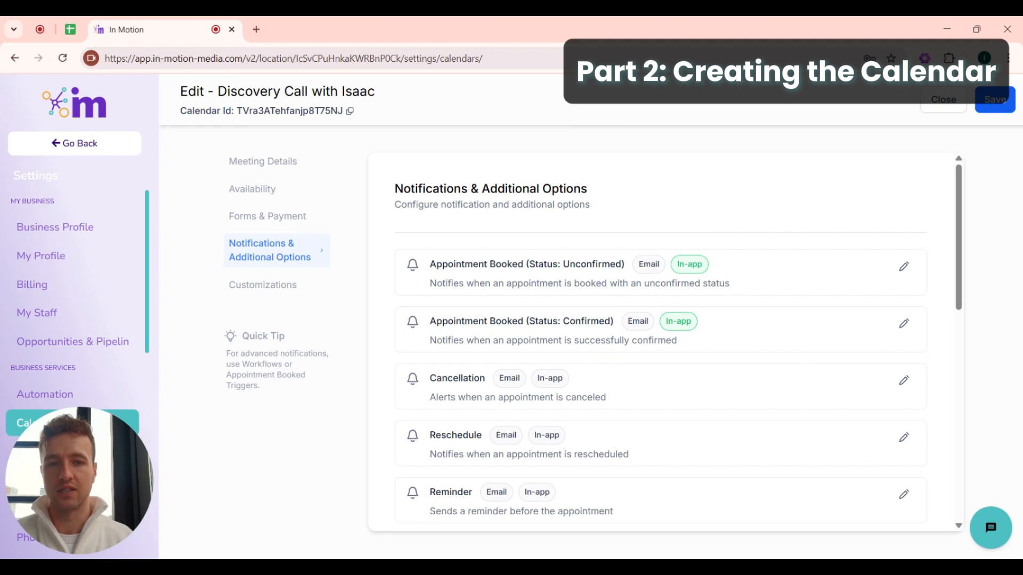
{"action": "left_click_drag", "start_coordinate": [563, 264], "coordinate": [624, 264]}
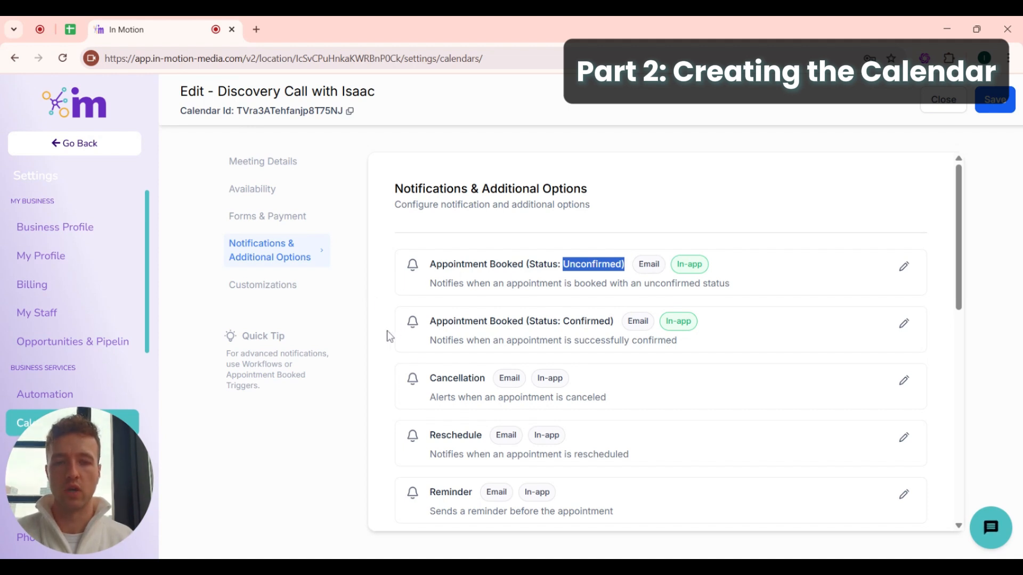
{"action": "left_click_drag", "start_coordinate": [529, 322], "coordinate": [617, 325]}
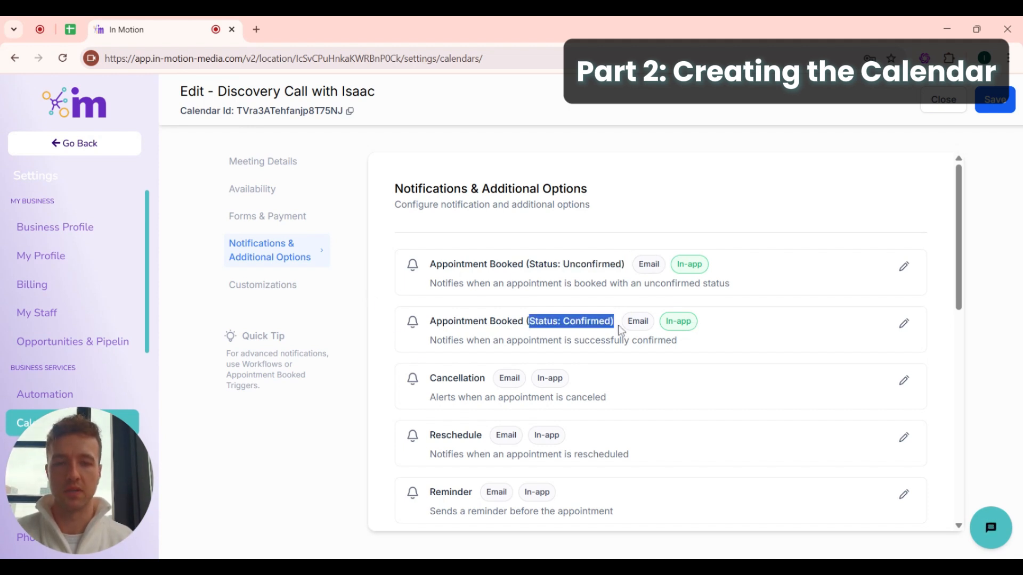
{"action": "left_click", "coordinate": [617, 328]}
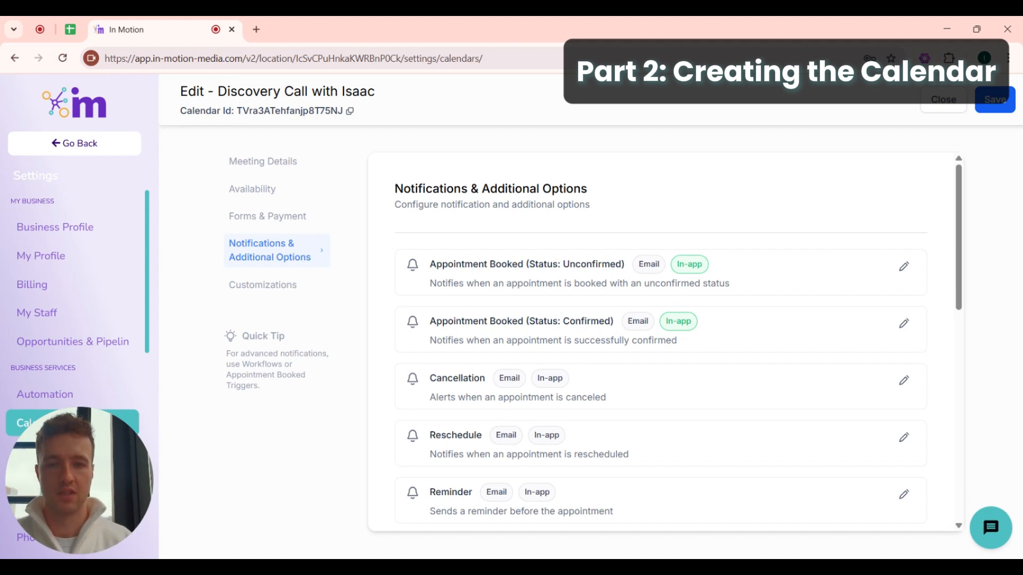
- Enable email on Appointment Booked (Confirmed), uncheck Additional Emails, and expand the Contact email
{"action": "left_click", "coordinate": [904, 324]}
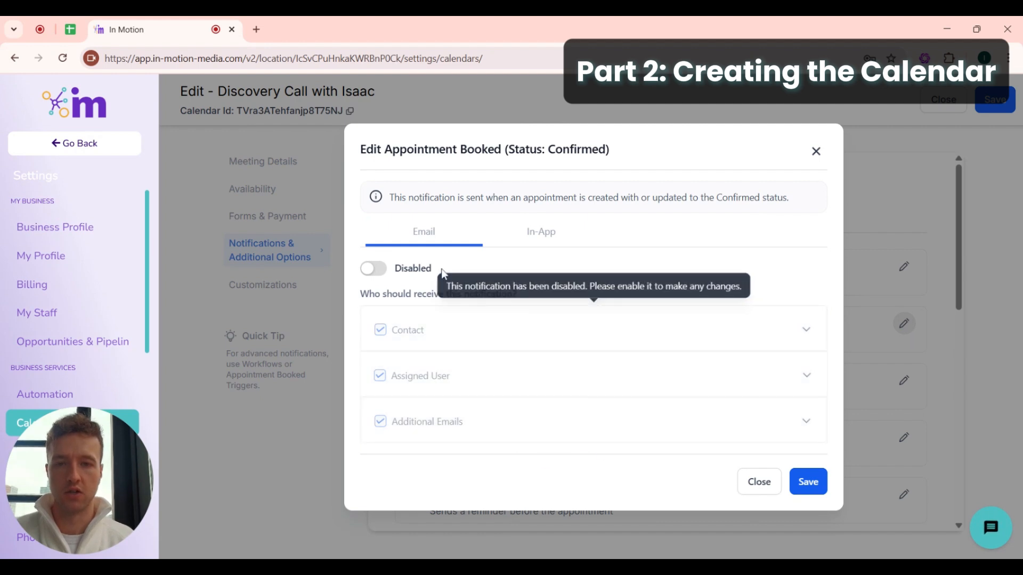
{"action": "left_click", "coordinate": [373, 269]}
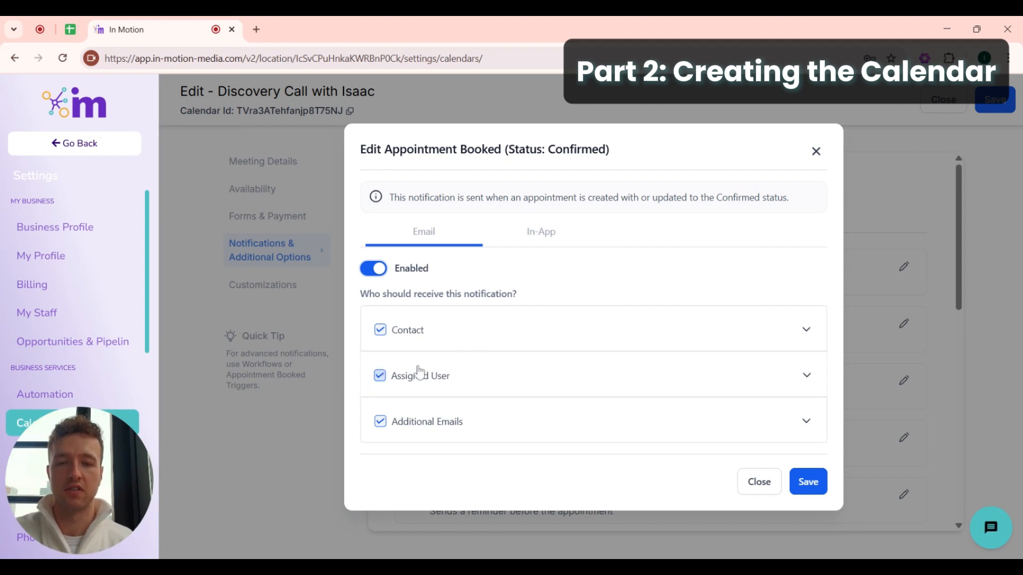
{"action": "left_click", "coordinate": [384, 425]}
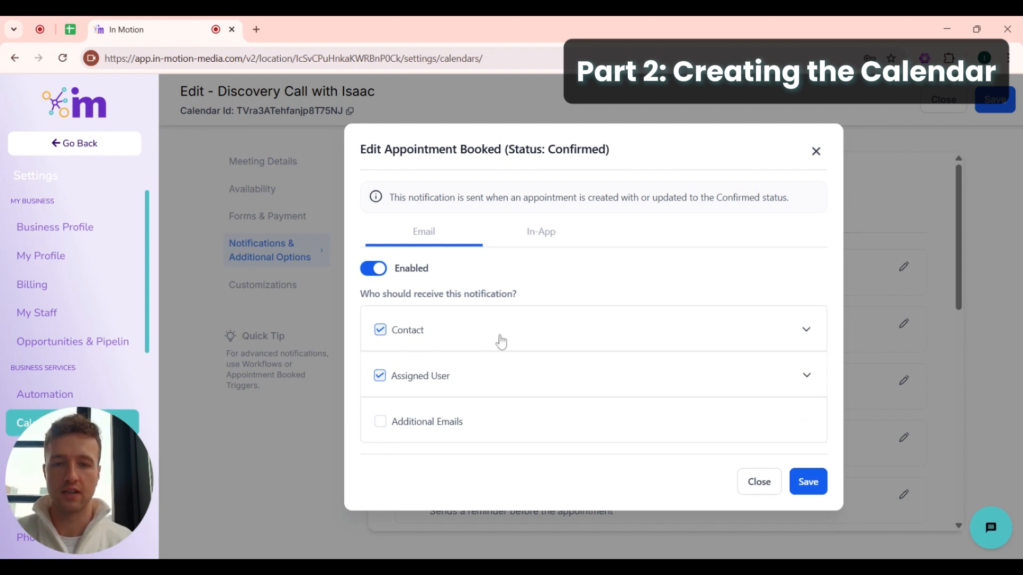
{"action": "left_click", "coordinate": [808, 335]}
{"action": "scroll", "coordinate": [745, 296], "scroll_direction": "down", "scroll_amount": 5}
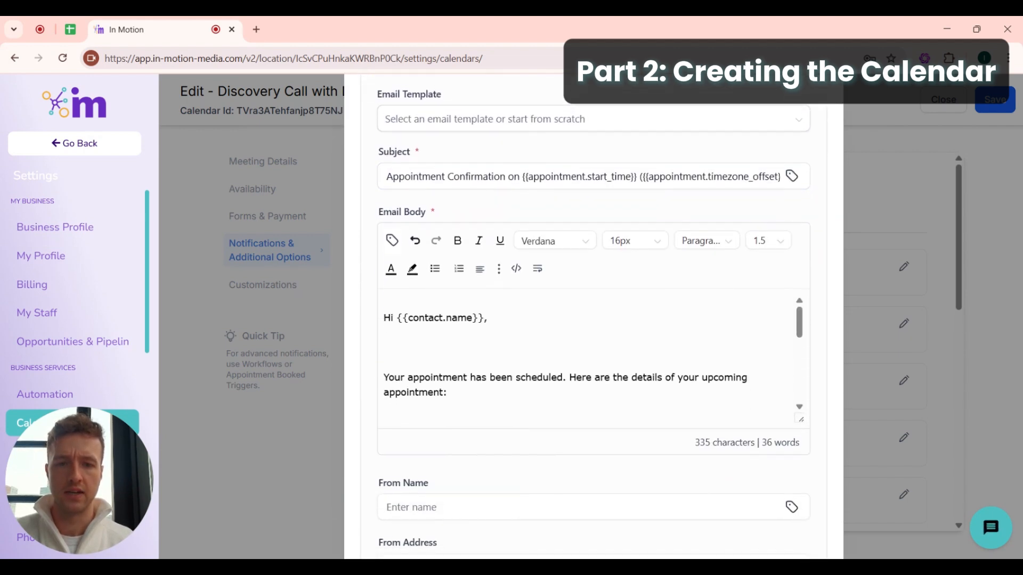
{"action": "scroll", "coordinate": [593, 362], "scroll_direction": "down", "scroll_amount": 1}
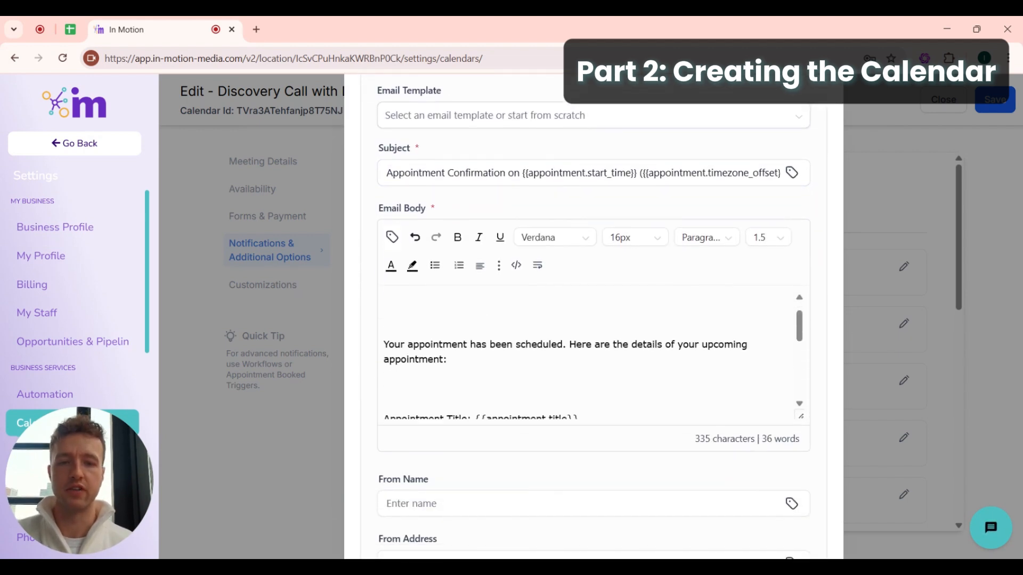
{"action": "scroll", "coordinate": [591, 352], "scroll_direction": "down", "scroll_amount": 5}
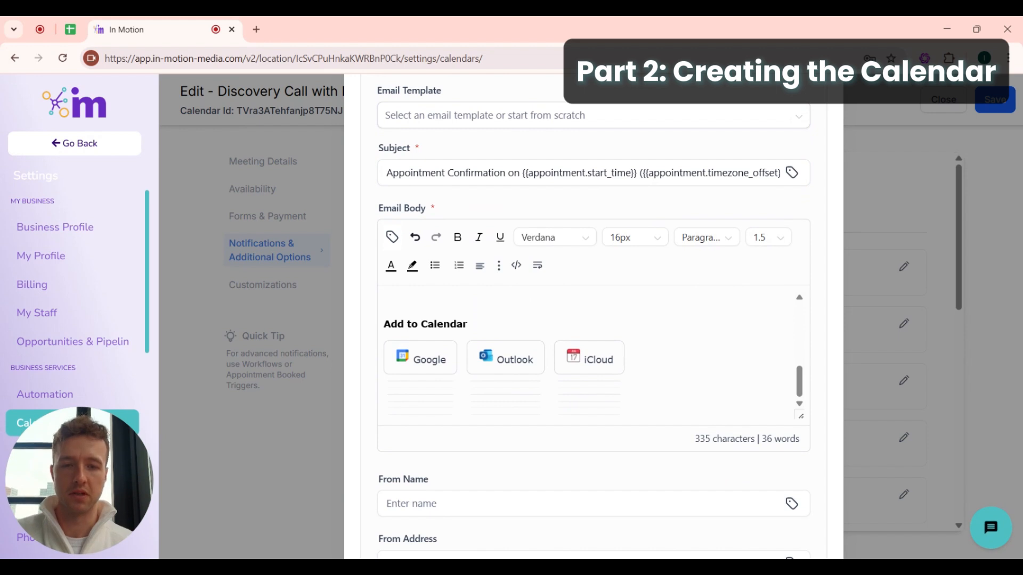
{"action": "scroll", "coordinate": [591, 351], "scroll_direction": "up", "scroll_amount": 8}
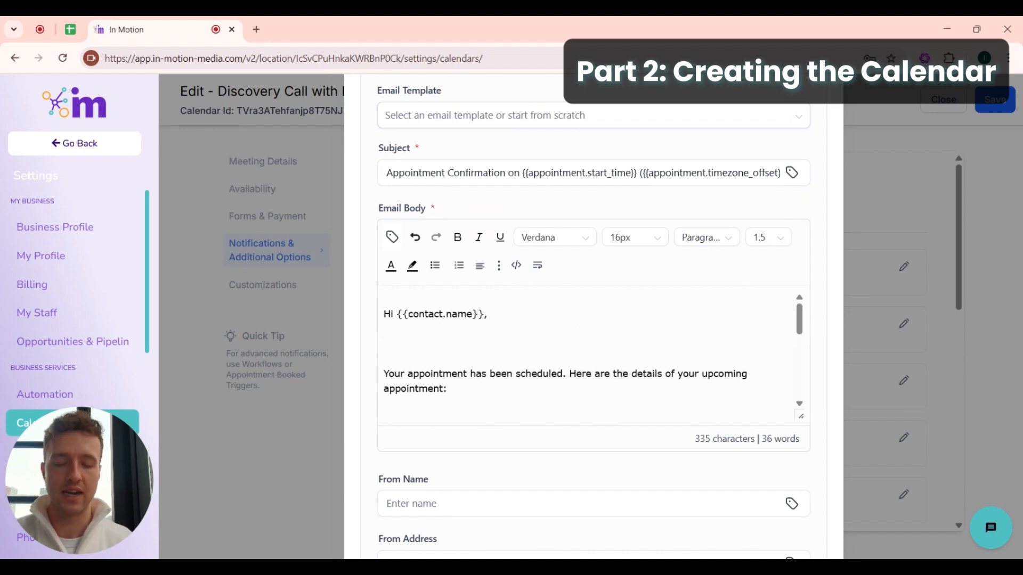
{"action": "scroll", "coordinate": [591, 351], "scroll_direction": "down", "scroll_amount": 6}
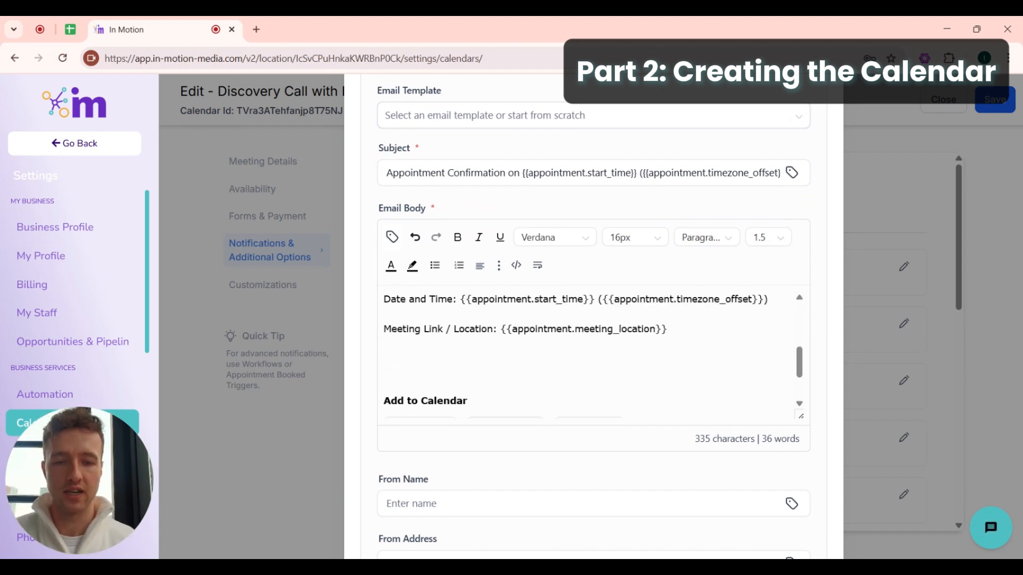
{"action": "scroll", "coordinate": [591, 351], "scroll_direction": "up", "scroll_amount": 8}
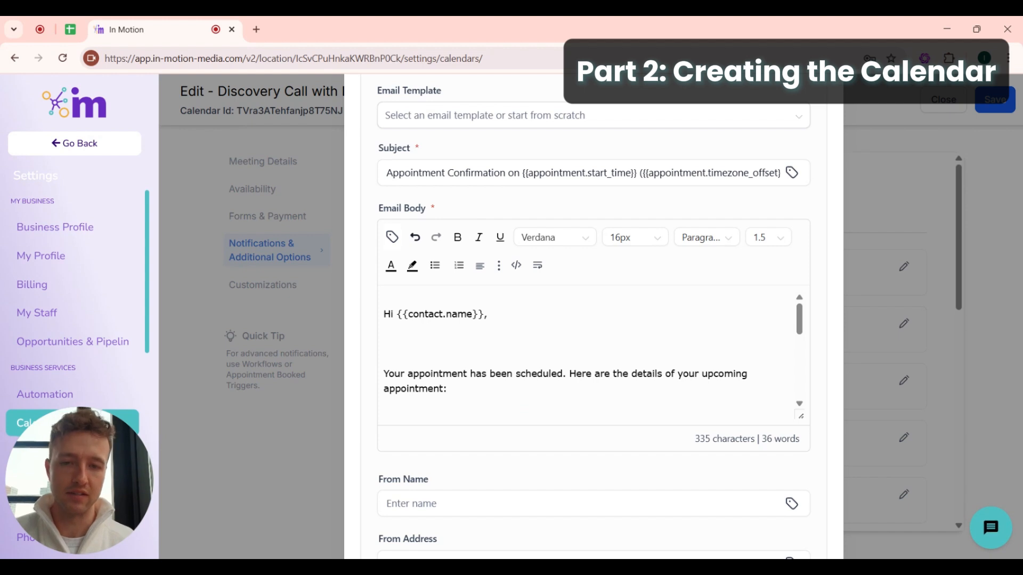
{"action": "scroll", "coordinate": [591, 352], "scroll_direction": "down", "scroll_amount": 1}
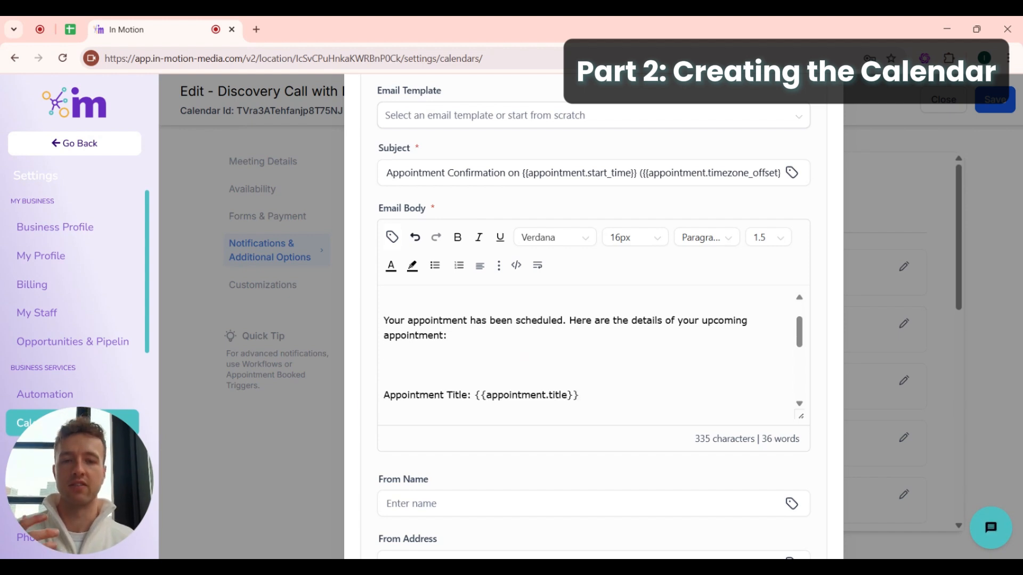
{"action": "scroll", "coordinate": [592, 352], "scroll_direction": "down", "scroll_amount": 2}
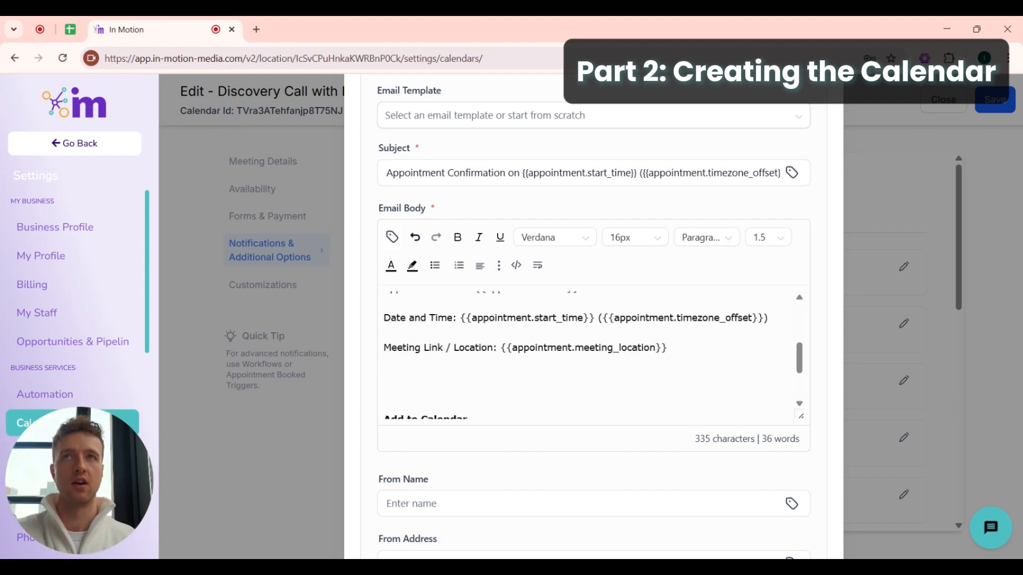
{"action": "scroll", "coordinate": [592, 351], "scroll_direction": "down", "scroll_amount": 3}
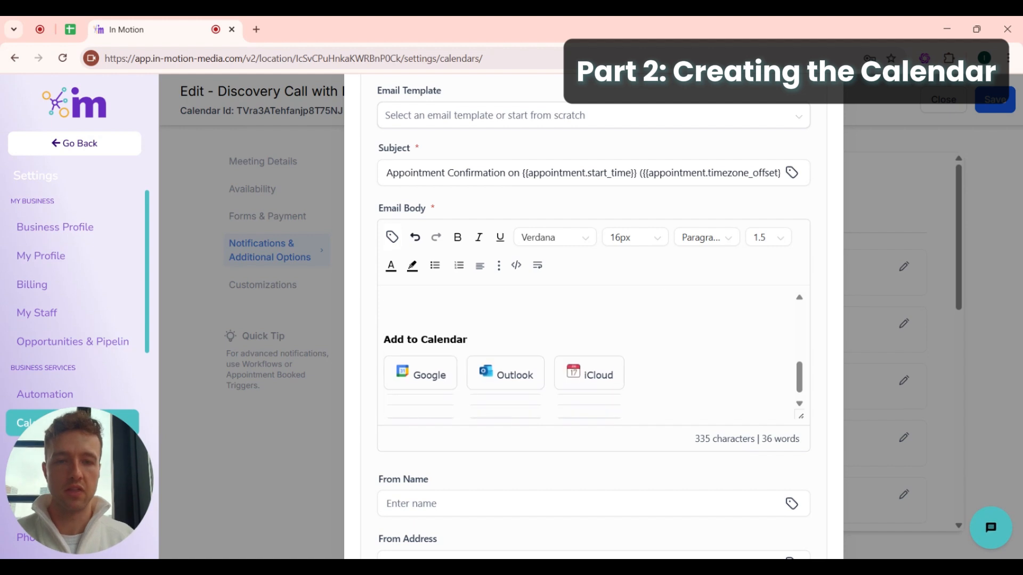
{"action": "scroll", "coordinate": [591, 351], "scroll_direction": "up", "scroll_amount": 1}
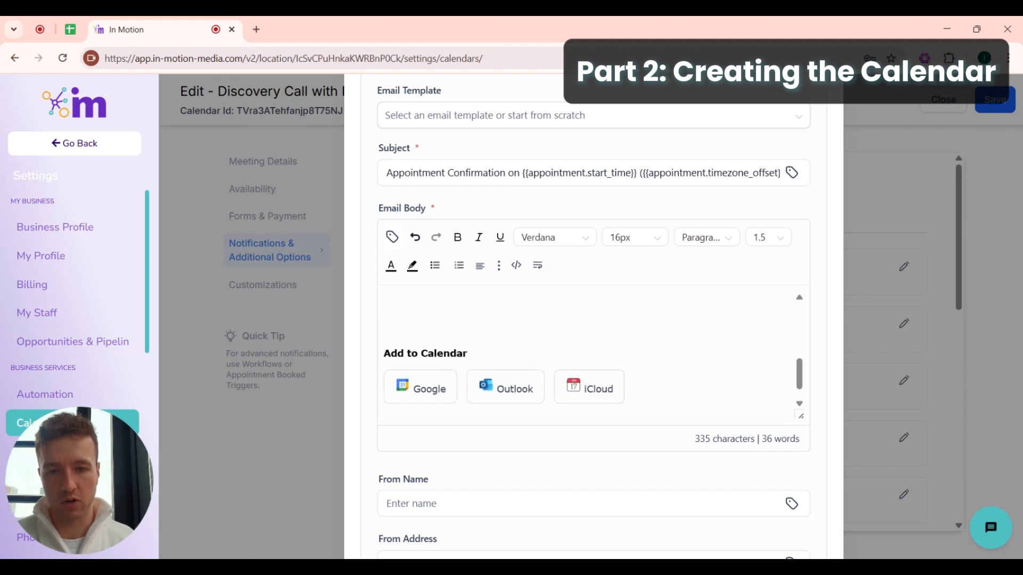
{"action": "scroll", "coordinate": [591, 351], "scroll_direction": "up", "scroll_amount": 6}
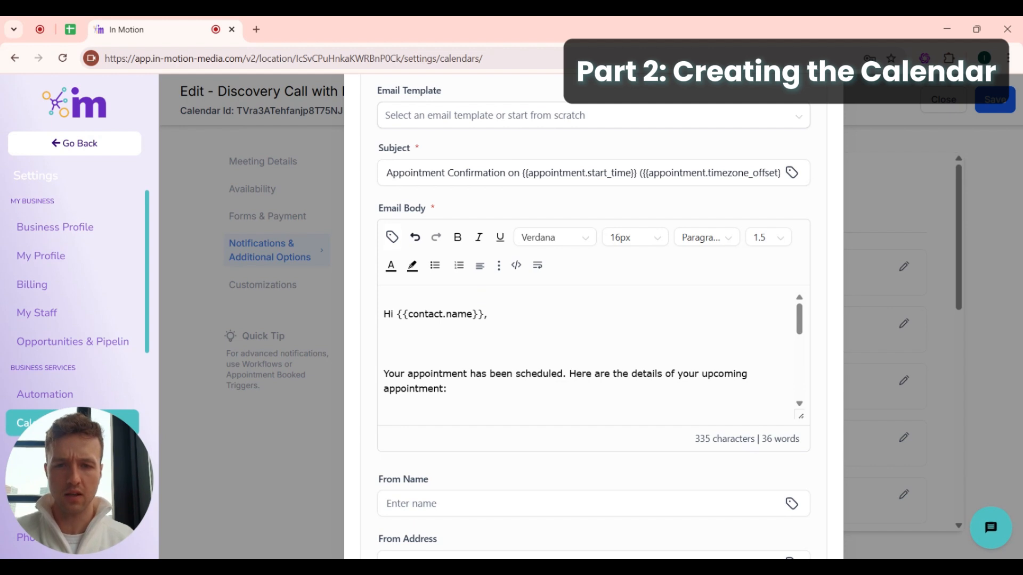
{"action": "scroll", "coordinate": [591, 351], "scroll_direction": "down", "scroll_amount": 4}
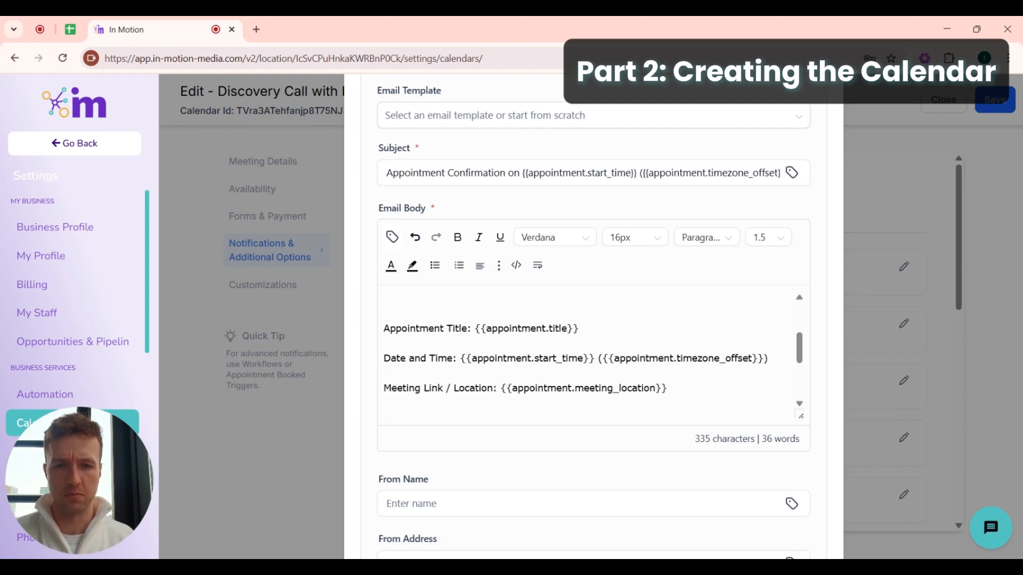
{"action": "left_click_drag", "start_coordinate": [580, 329], "coordinate": [767, 358]}
{"action": "left_click", "coordinate": [580, 328]}
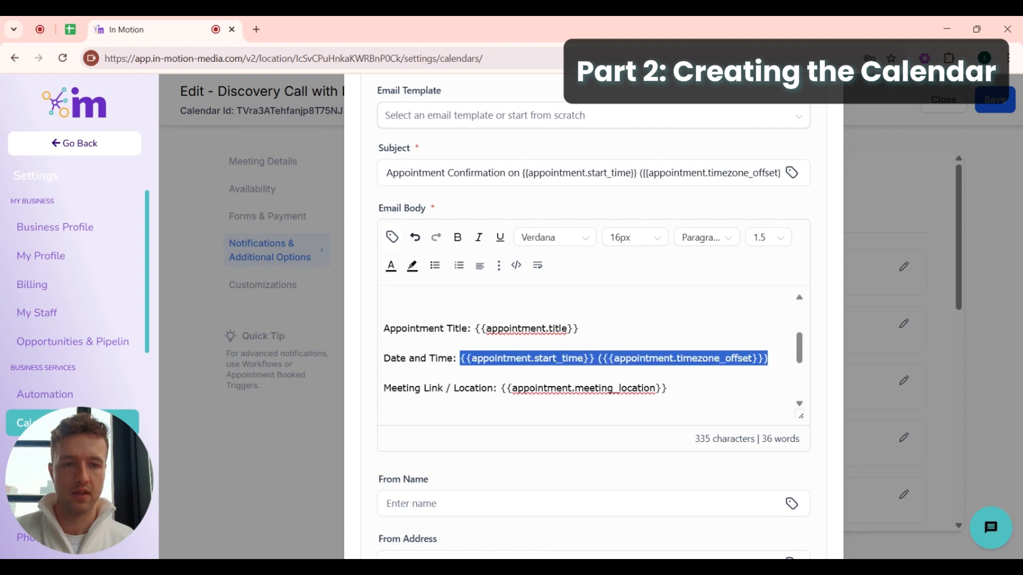
{"action": "left_click_drag", "start_coordinate": [667, 388], "coordinate": [506, 389]}
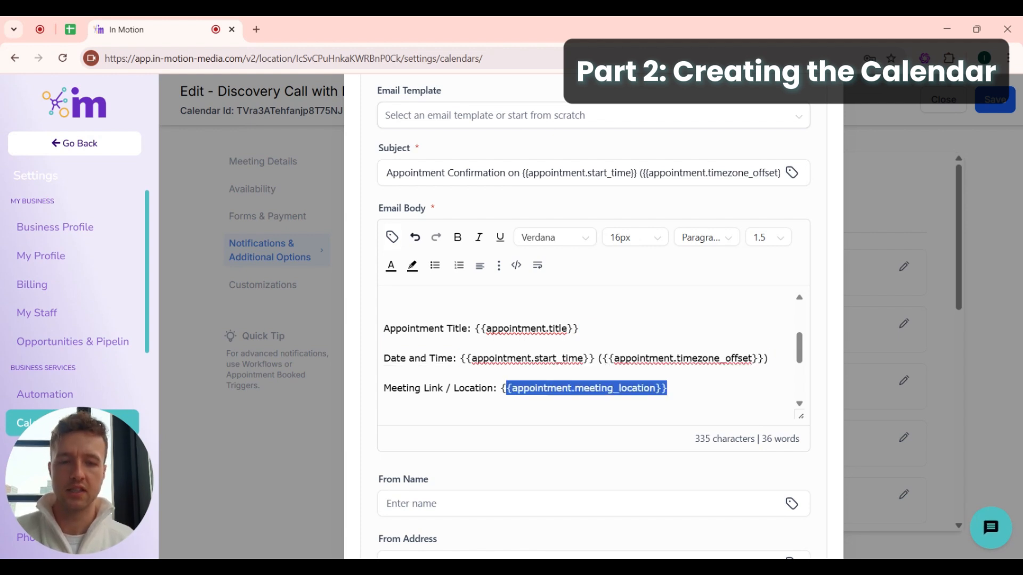
{"action": "left_click_drag", "start_coordinate": [580, 329], "coordinate": [767, 358]}
{"action": "left_click", "coordinate": [580, 328]}
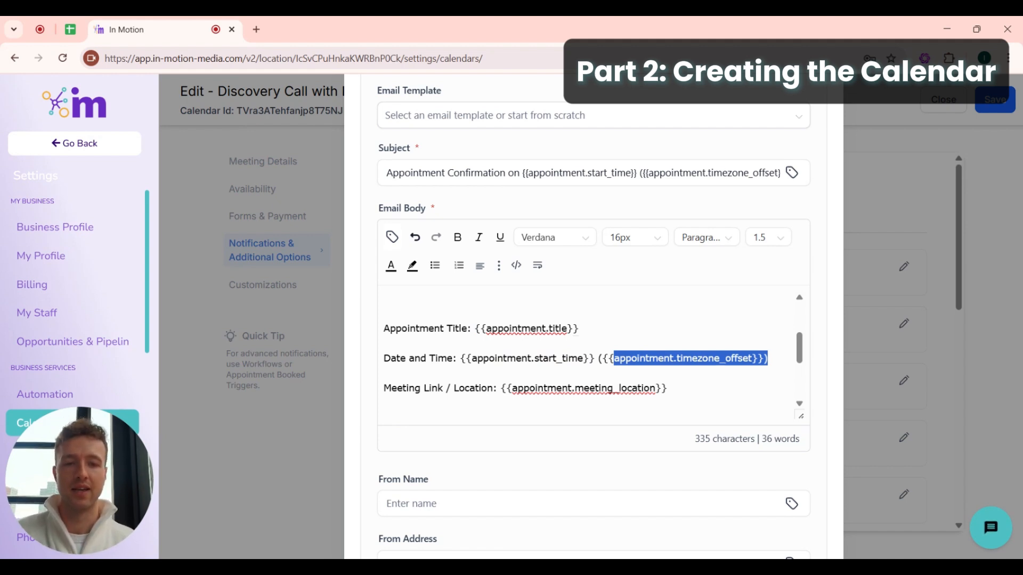
{"action": "left_click_drag", "start_coordinate": [667, 388], "coordinate": [501, 387]}
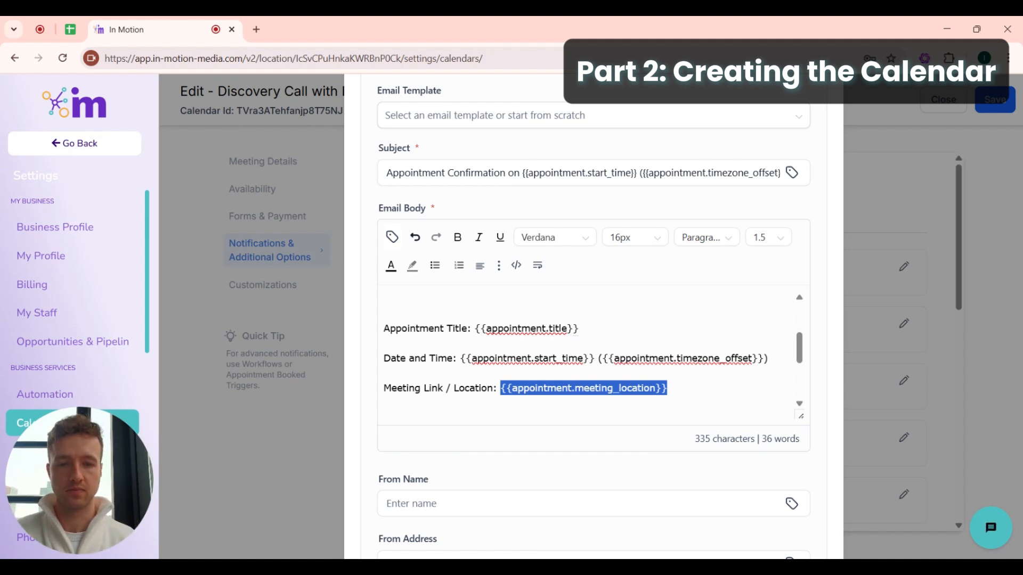
{"action": "left_click", "coordinate": [648, 388]}
{"action": "scroll", "coordinate": [649, 388], "scroll_direction": "down", "scroll_amount": 2}
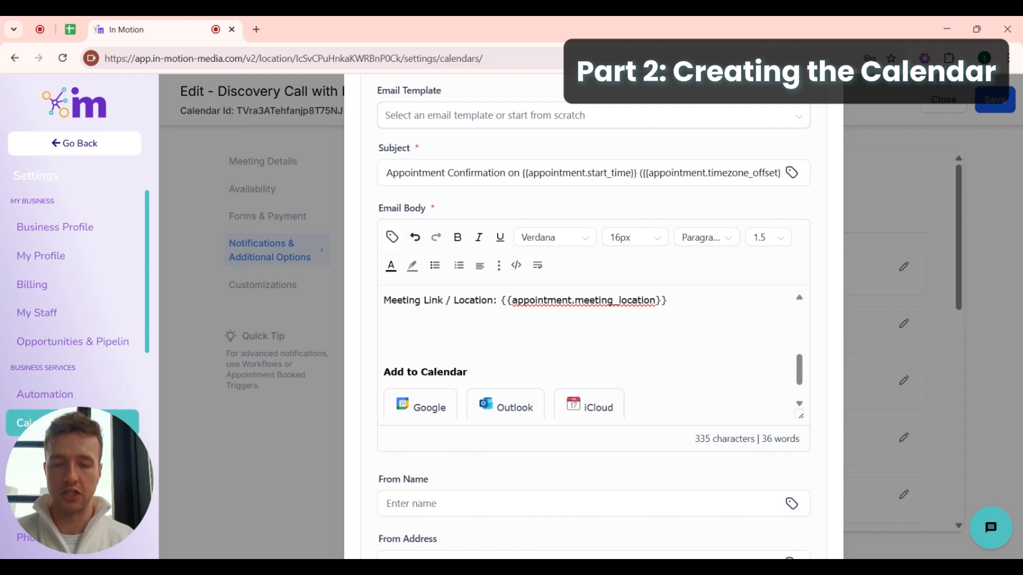
{"action": "scroll", "coordinate": [586, 351], "scroll_direction": "up", "scroll_amount": 4}
{"action": "scroll", "coordinate": [585, 351], "scroll_direction": "down", "scroll_amount": 3}
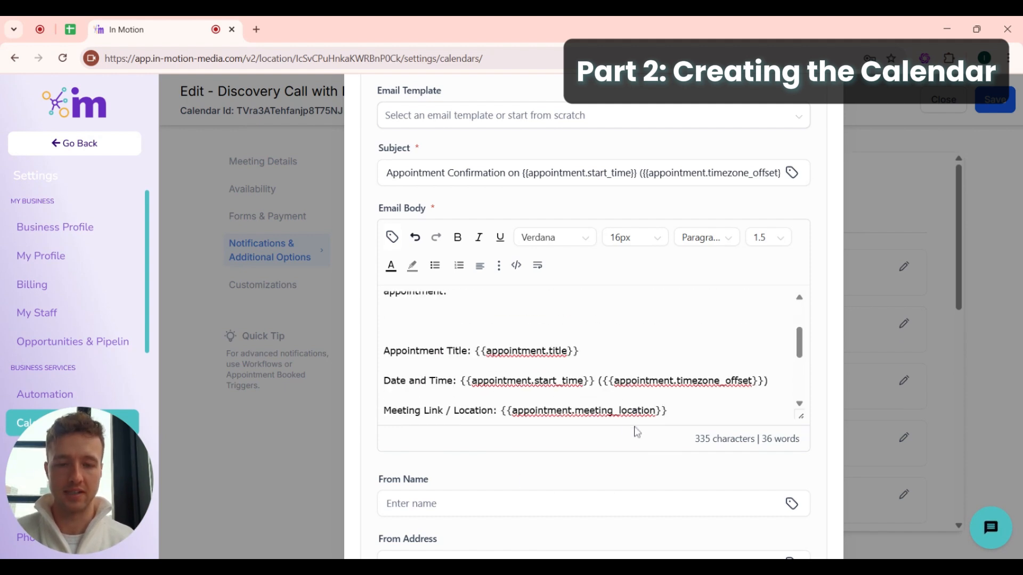
{"action": "scroll", "coordinate": [637, 432], "scroll_direction": "down", "scroll_amount": 5}
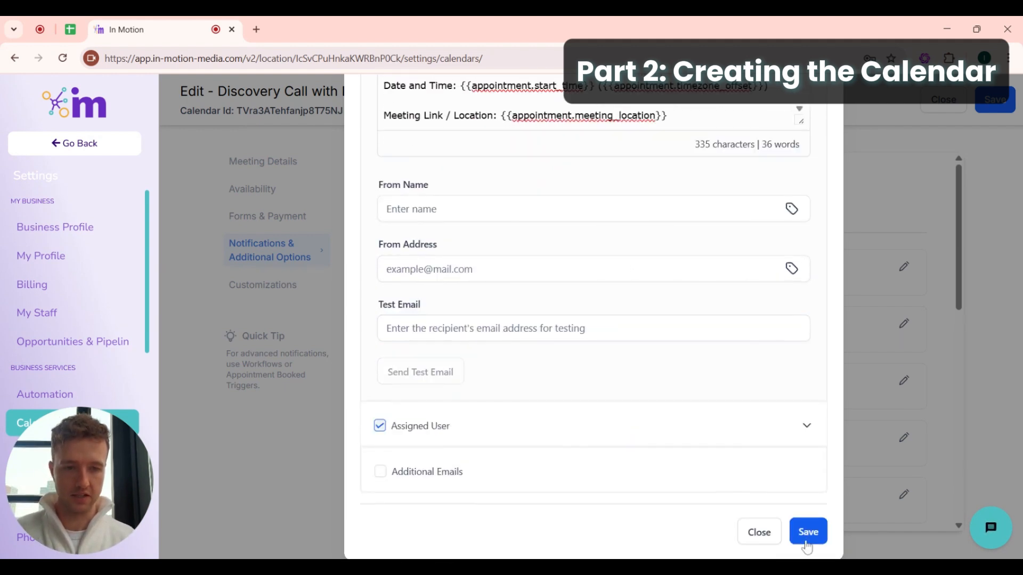
- Save the confirmed-booking notification, check its In-App settings, and collapse the Contact email details
{"action": "left_click", "coordinate": [807, 533]}
{"action": "scroll", "coordinate": [662, 330], "scroll_direction": "up", "scroll_amount": 1}
{"action": "left_click", "coordinate": [662, 334]}
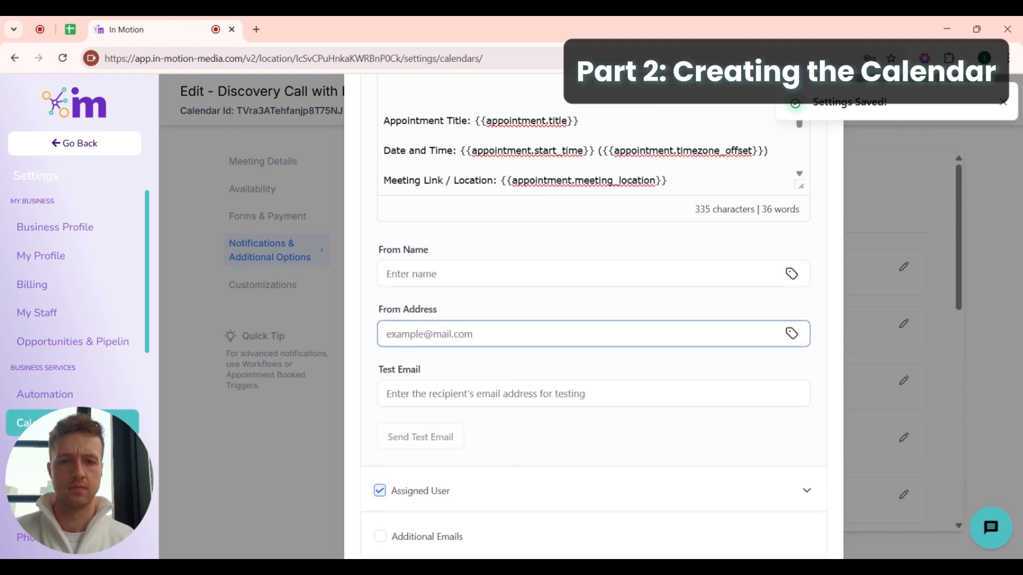
{"action": "scroll", "coordinate": [662, 334], "scroll_direction": "up", "scroll_amount": 7}
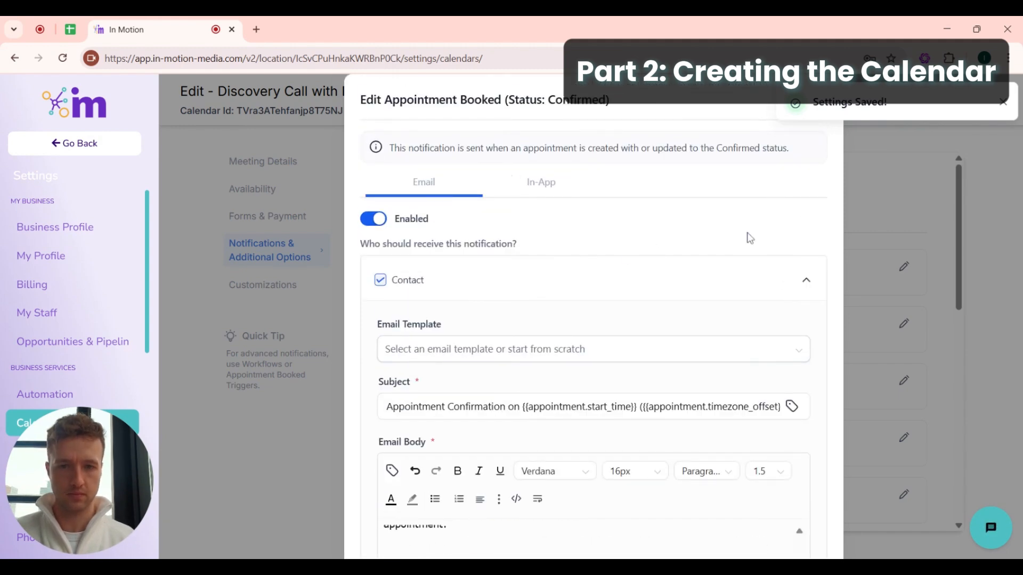
{"action": "left_click", "coordinate": [539, 182]}
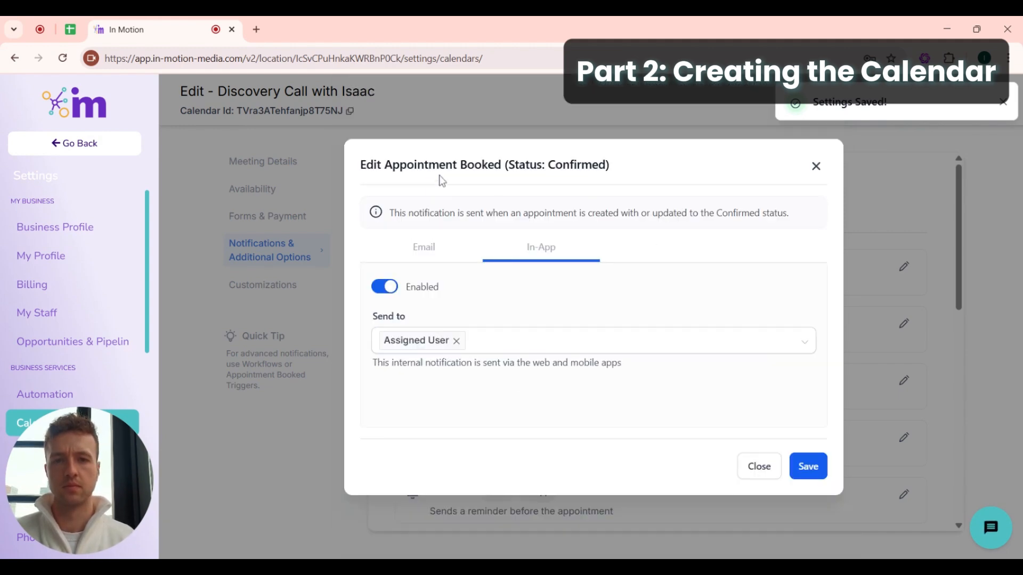
{"action": "left_click", "coordinate": [424, 249]}
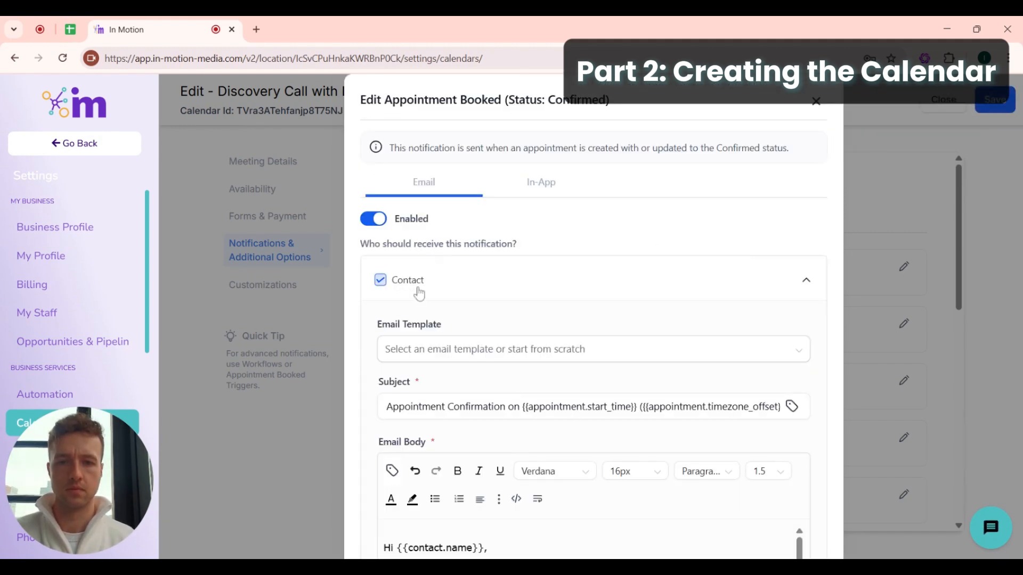
{"action": "left_click", "coordinate": [798, 279]}
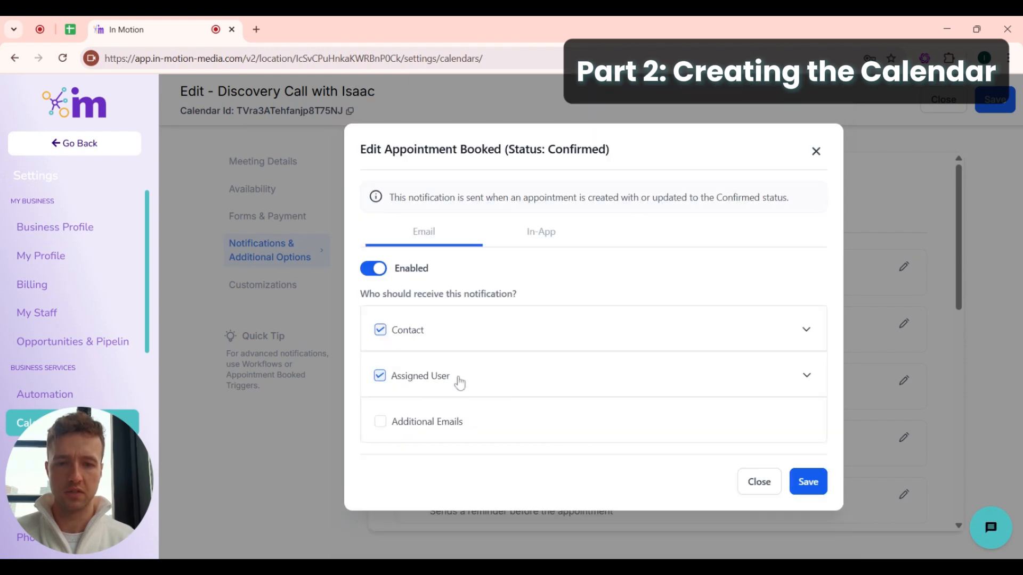
{"action": "left_click", "coordinate": [807, 376]}
{"action": "scroll", "coordinate": [554, 335], "scroll_direction": "down", "scroll_amount": 5}
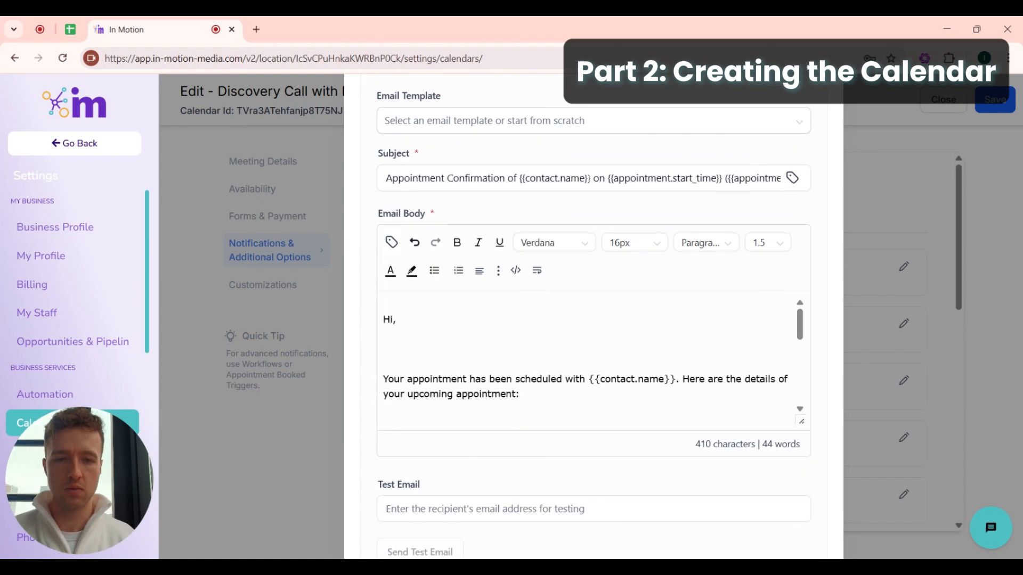
{"action": "scroll", "coordinate": [586, 362], "scroll_direction": "down", "scroll_amount": 5}
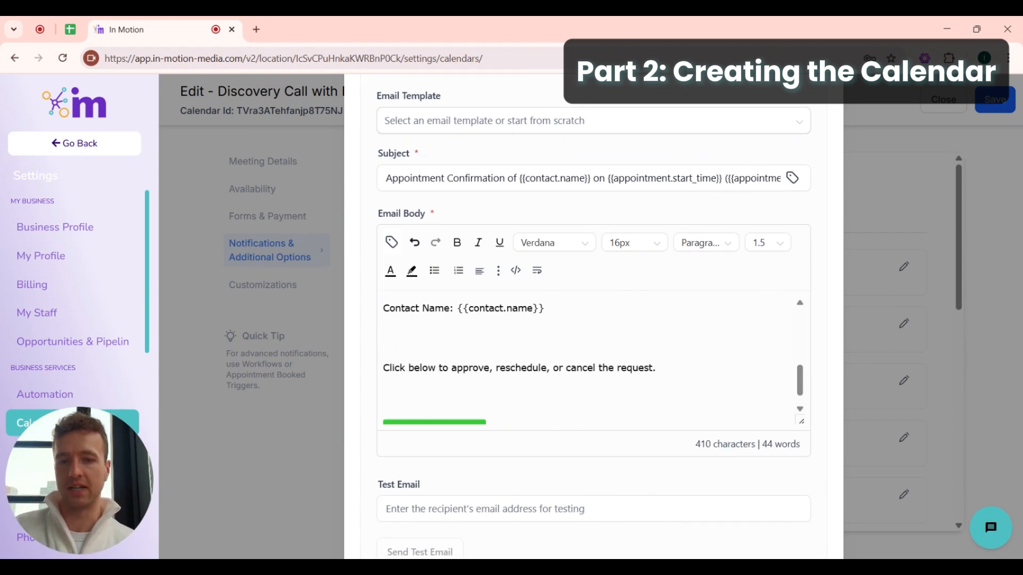
{"action": "scroll", "coordinate": [586, 357], "scroll_direction": "down", "scroll_amount": 1}
{"action": "scroll", "coordinate": [586, 341], "scroll_direction": "up", "scroll_amount": 5}
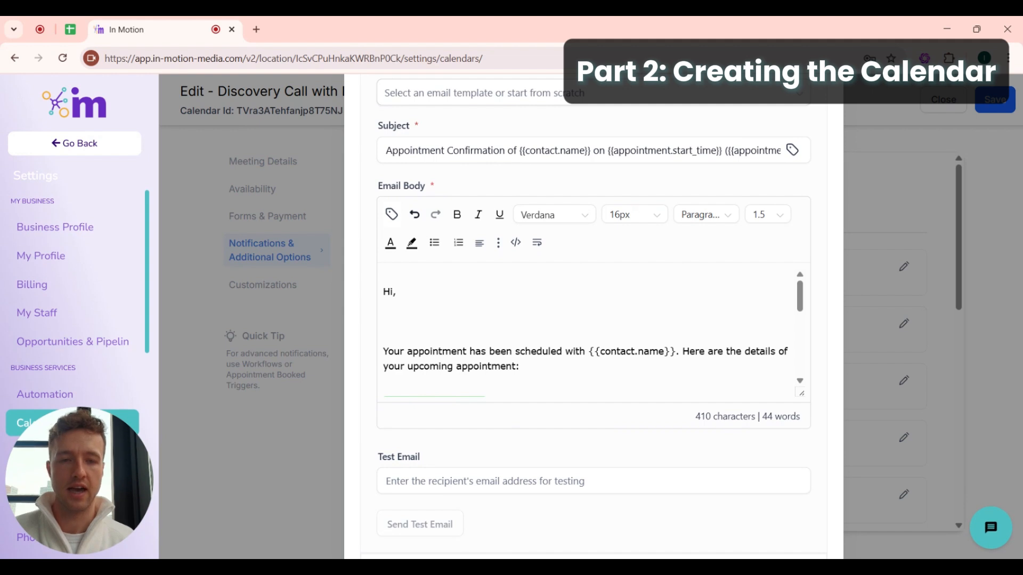
{"action": "scroll", "coordinate": [591, 330], "scroll_direction": "down", "scroll_amount": 3}
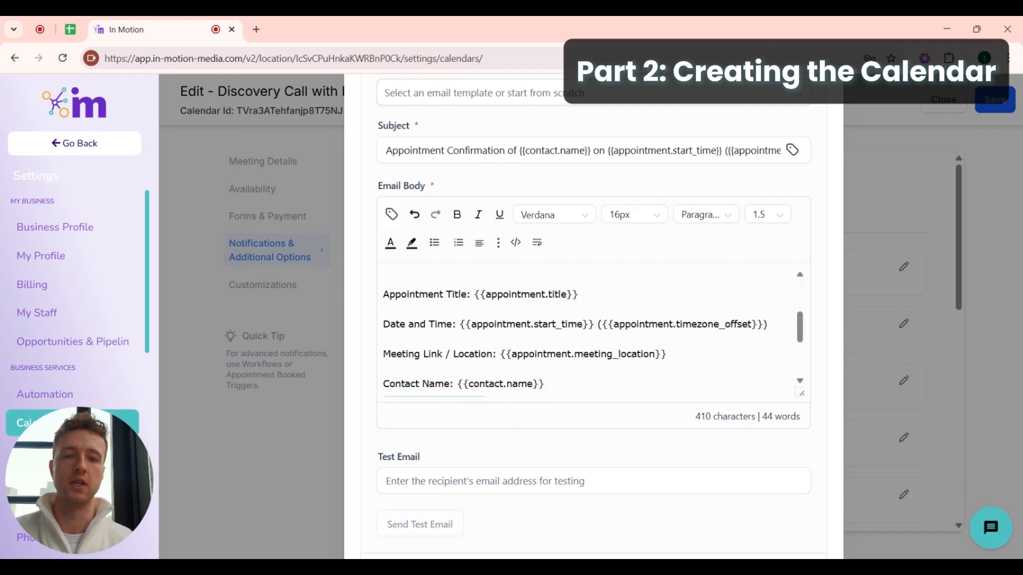
{"action": "scroll", "coordinate": [586, 341], "scroll_direction": "down", "scroll_amount": 3}
{"action": "scroll", "coordinate": [586, 341], "scroll_direction": "up", "scroll_amount": 10}
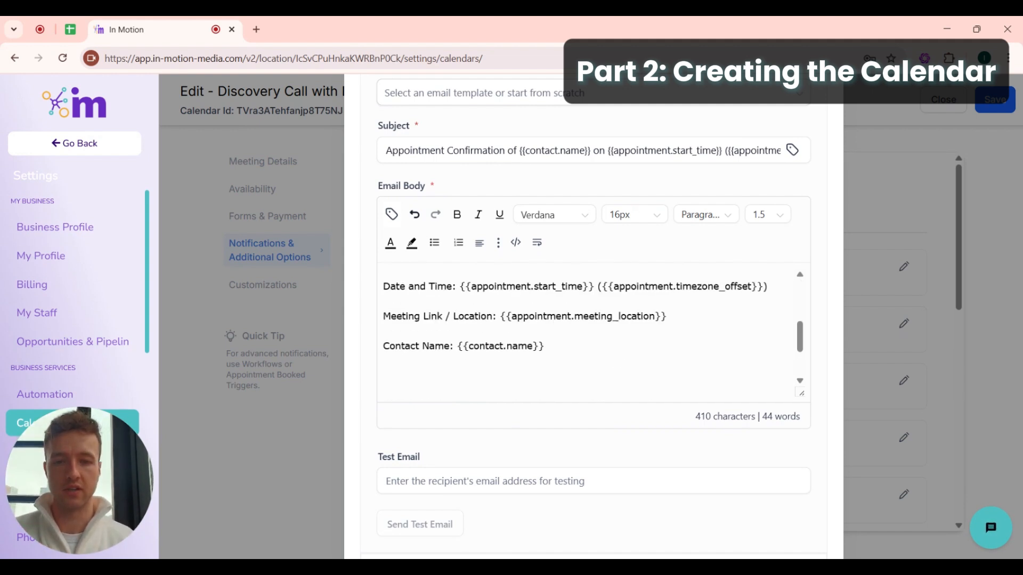
{"action": "scroll", "coordinate": [785, 292], "scroll_direction": "up", "scroll_amount": 2}
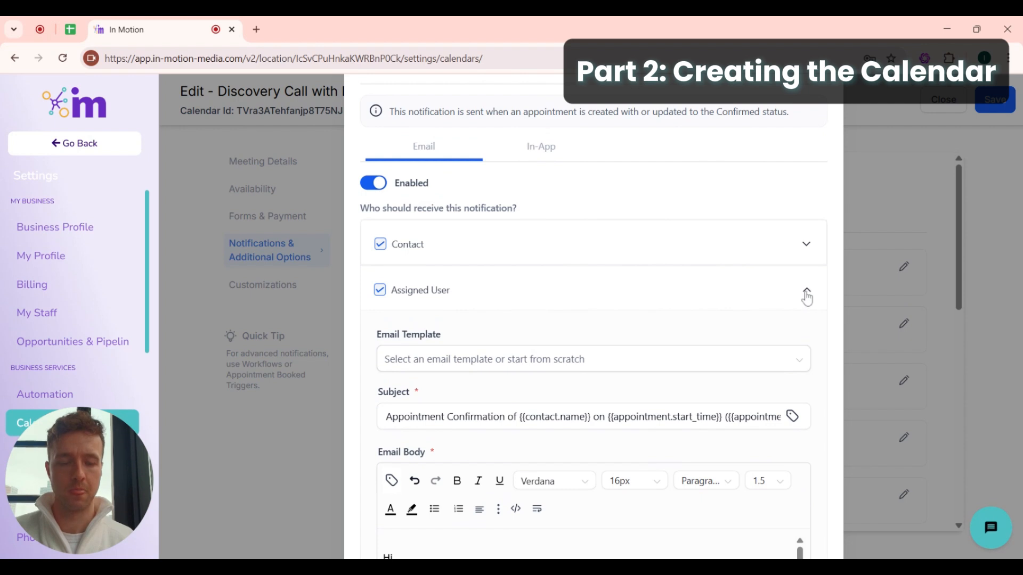
{"action": "left_click", "coordinate": [804, 293]}
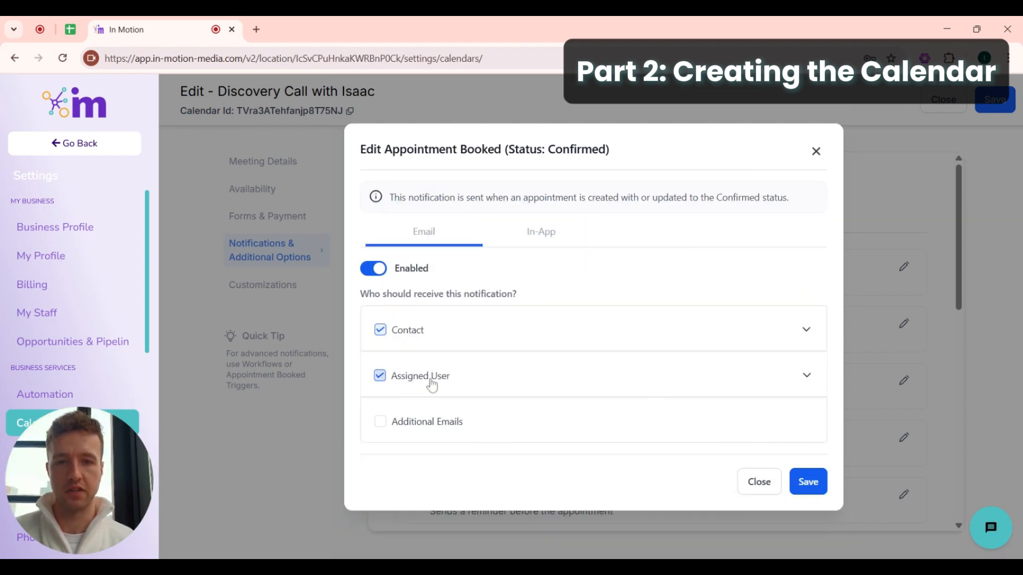
{"action": "left_click", "coordinate": [808, 482]}
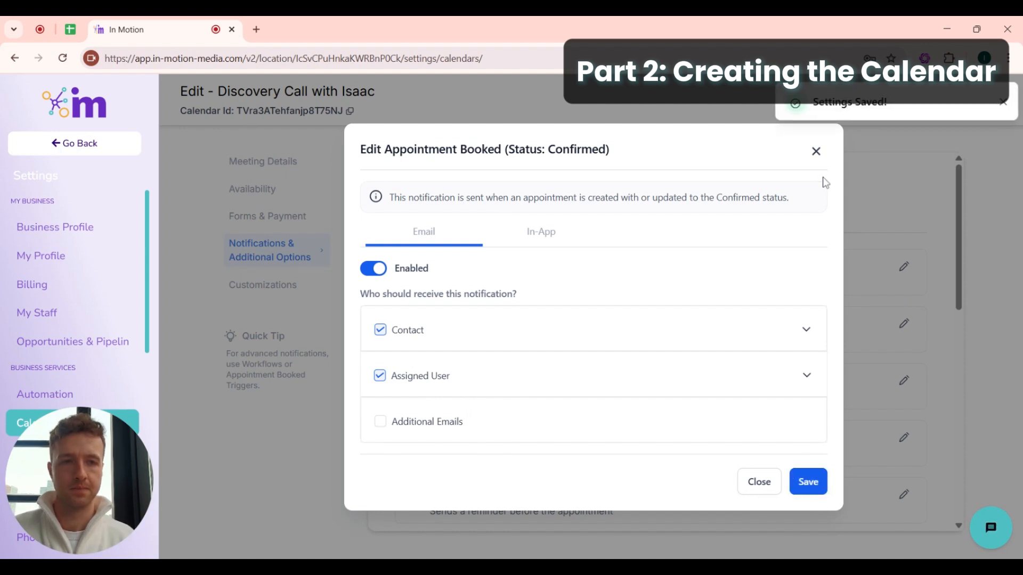
{"action": "left_click", "coordinate": [816, 152]}
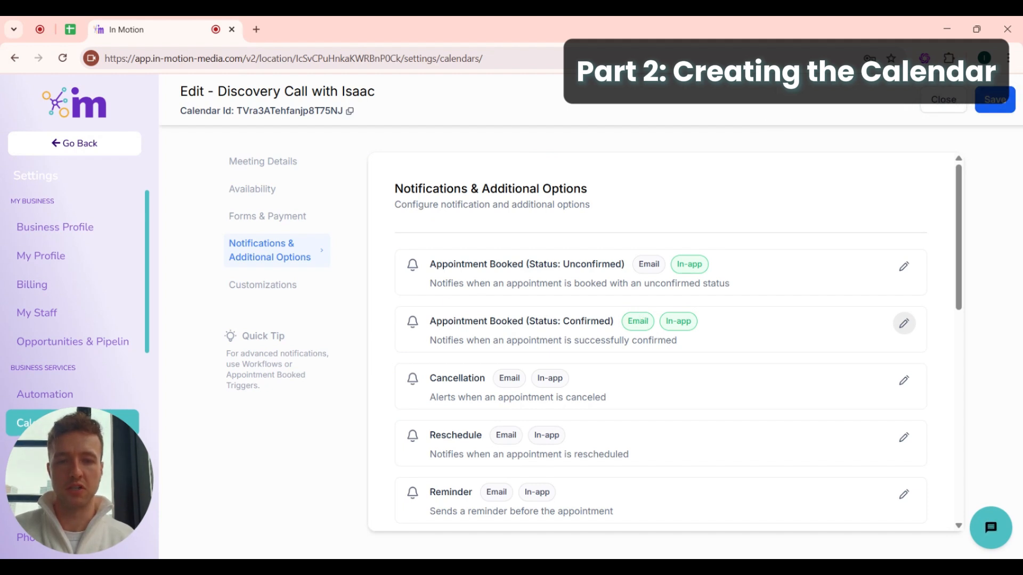
- Check the notification list to confirm the Confirmed booking row shows Email enabled
{"action": "scroll", "coordinate": [676, 368], "scroll_direction": "down", "scroll_amount": 2}
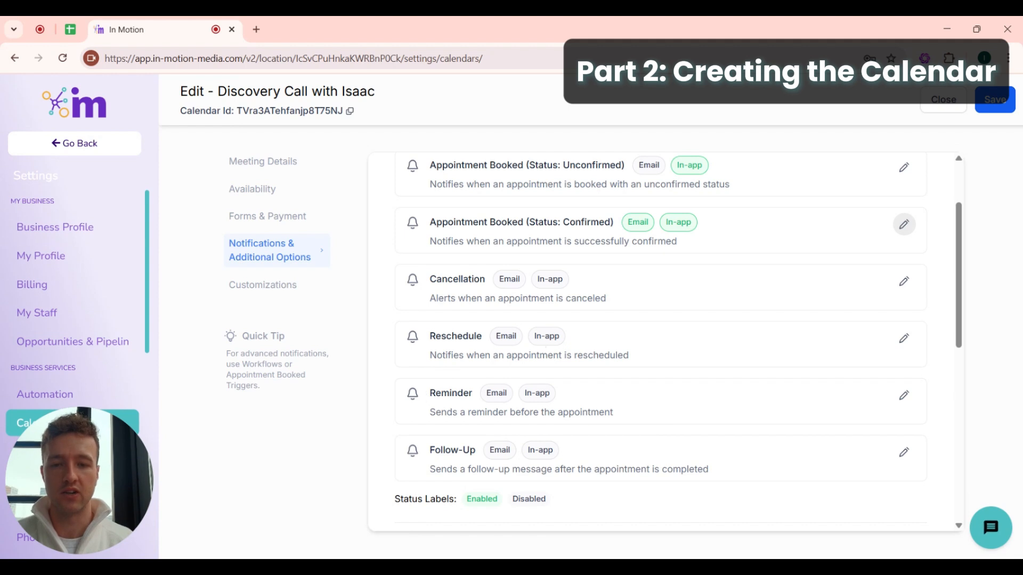
- Enable email on the Reminder notification, uncheck Additional Emails, and expand Contact's timing
{"action": "left_click", "coordinate": [903, 395]}
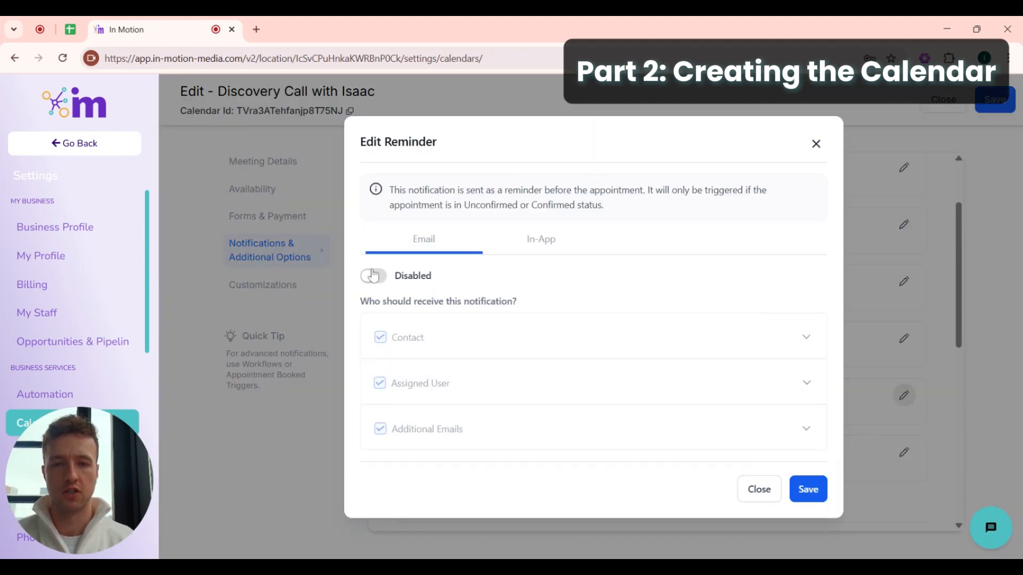
{"action": "left_click", "coordinate": [373, 276]}
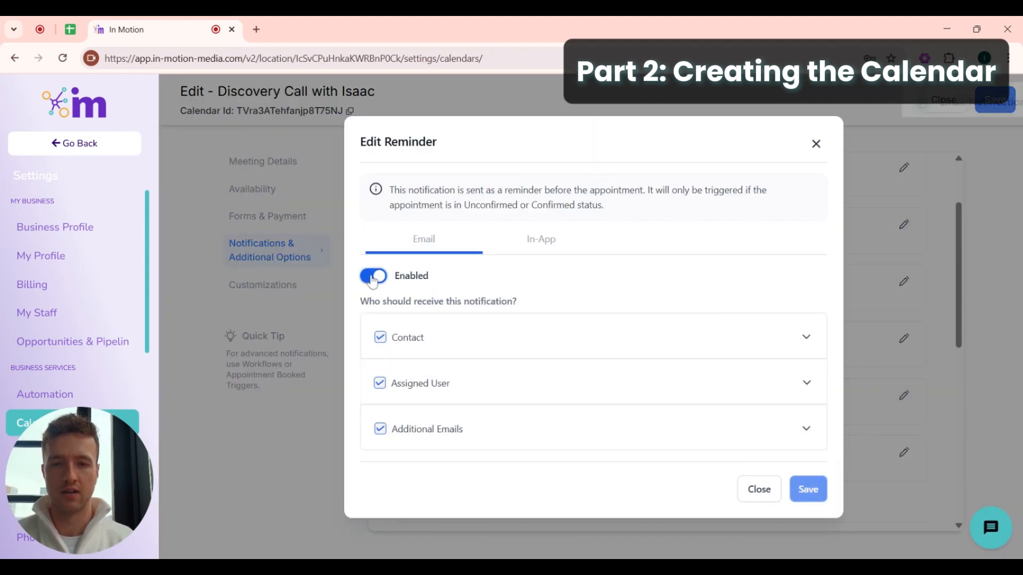
{"action": "left_click", "coordinate": [381, 429]}
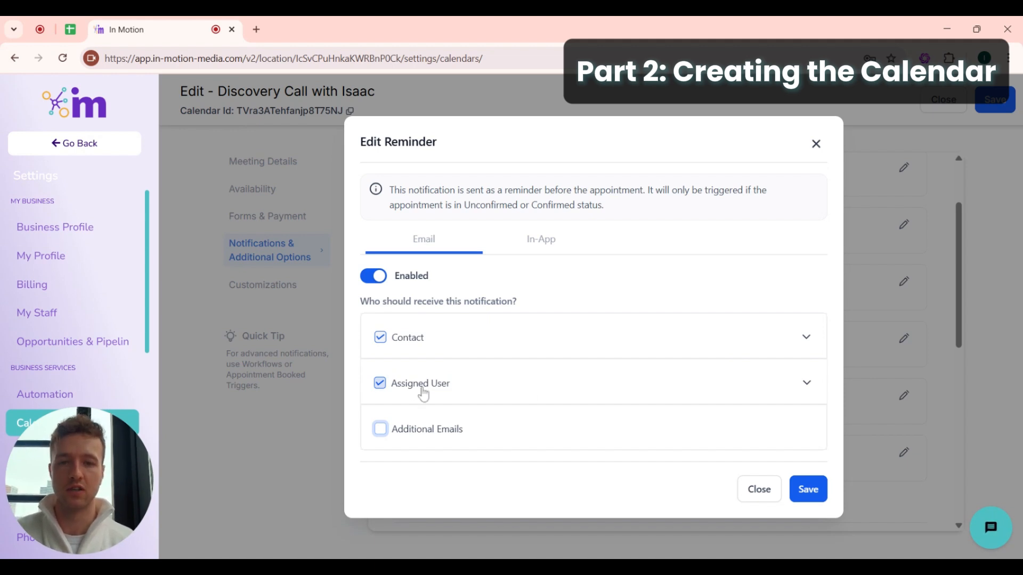
{"action": "left_click", "coordinate": [530, 342]}
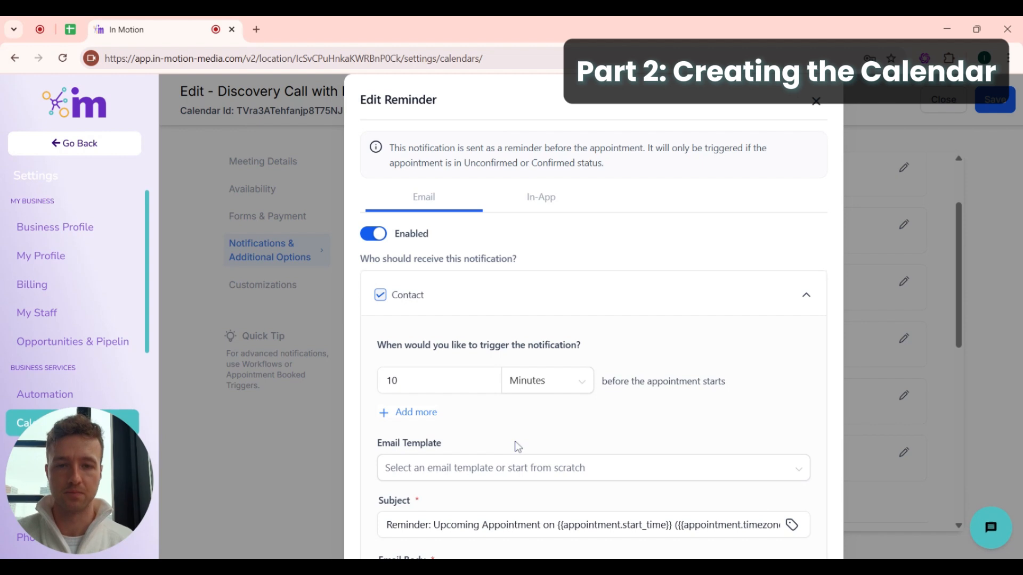
- Change the contact's first reminder trigger from 10 minutes to 1 Day
{"action": "left_click_drag", "start_coordinate": [375, 346], "coordinate": [562, 340]}
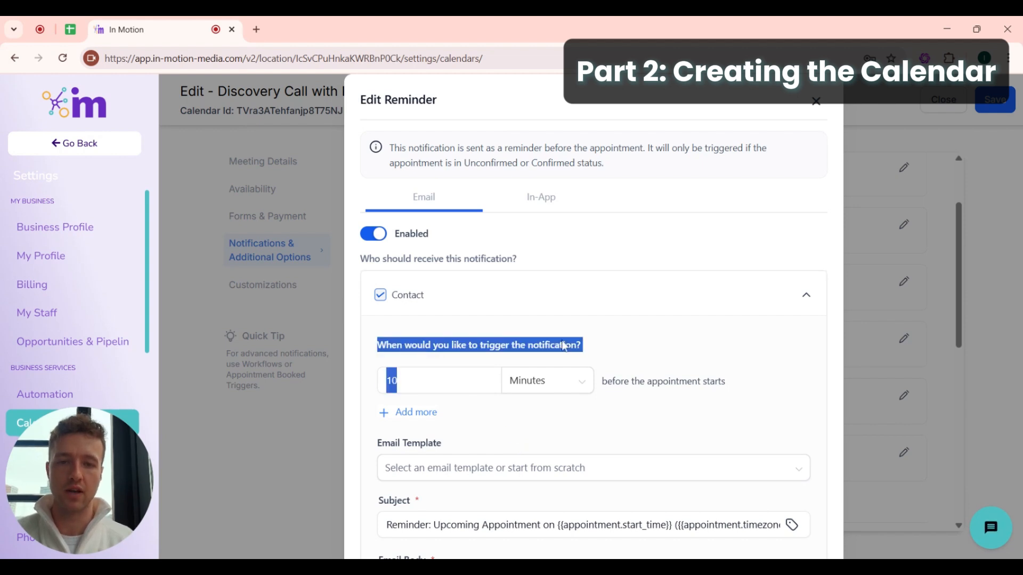
{"action": "left_click", "coordinate": [605, 340]}
{"action": "left_click", "coordinate": [450, 379]}
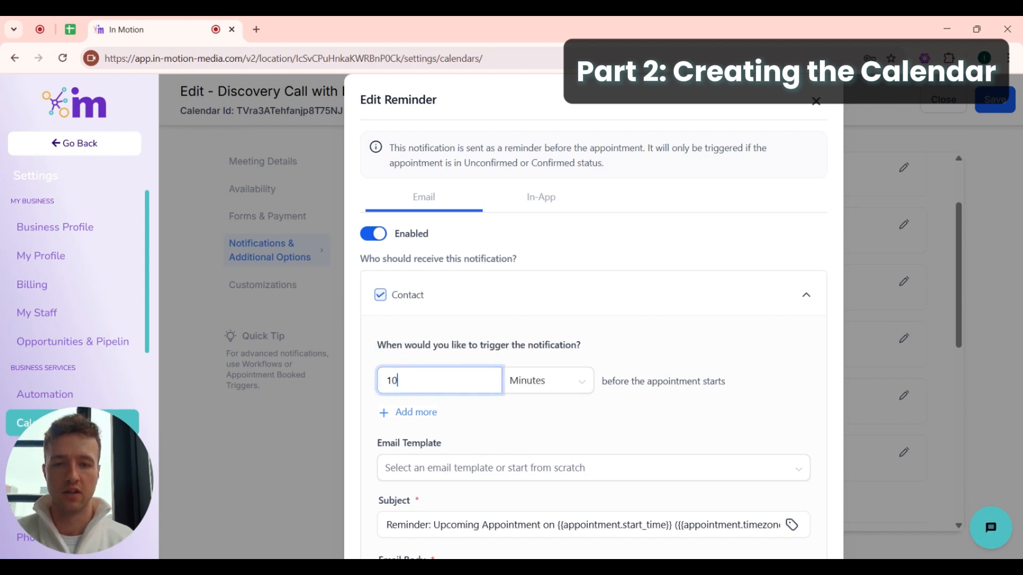
{"action": "left_click_drag", "start_coordinate": [451, 379], "coordinate": [373, 384]}
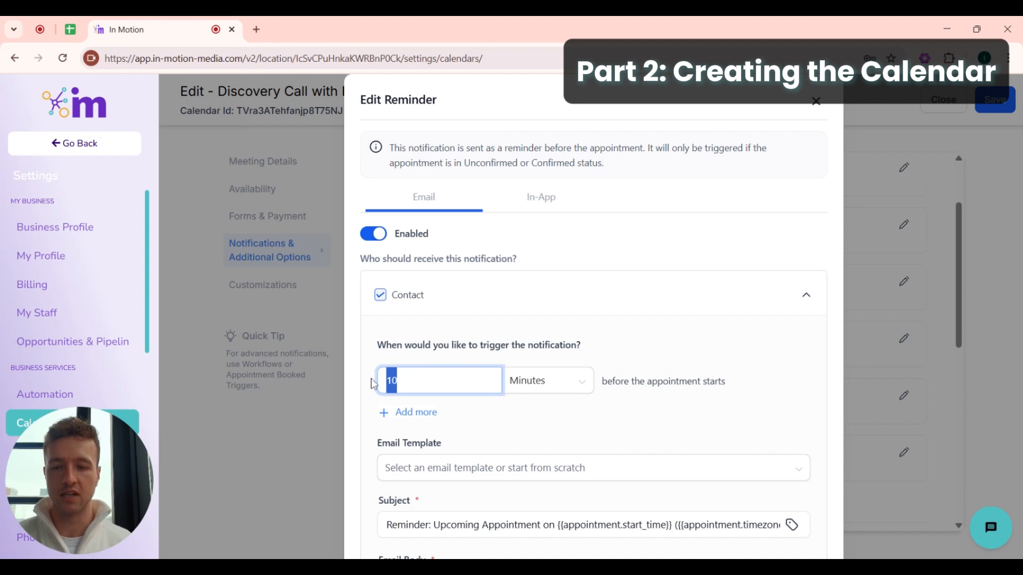
{"action": "type", "text": "1"}
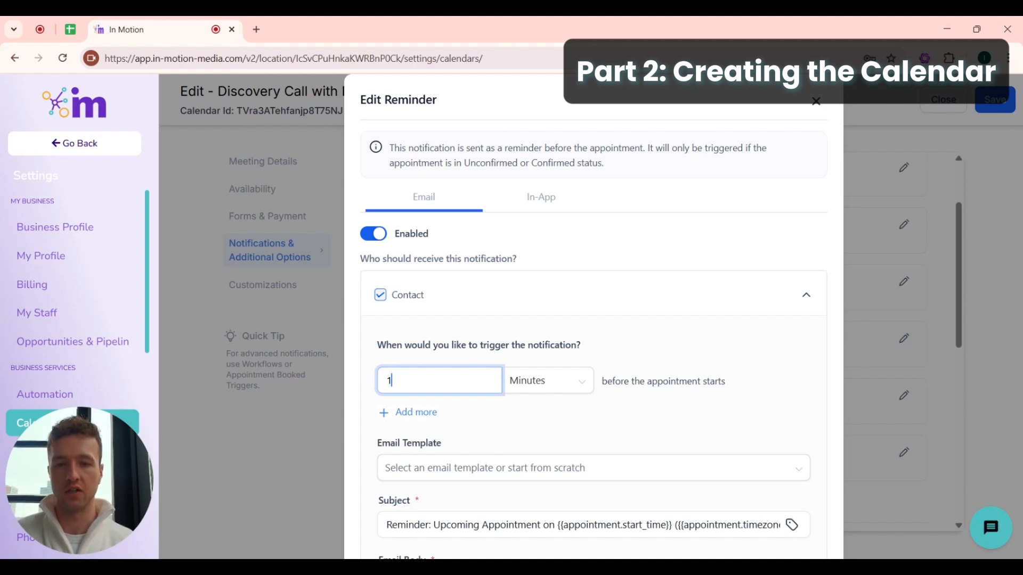
{"action": "left_click", "coordinate": [546, 382]}
{"action": "left_click", "coordinate": [538, 460]}
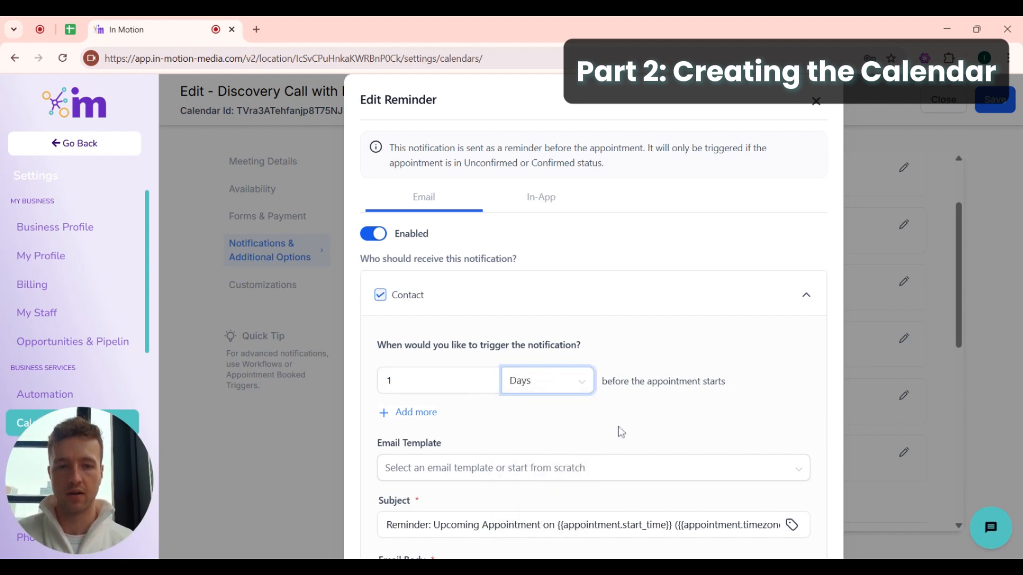
{"action": "left_click_drag", "start_coordinate": [620, 381], "coordinate": [737, 391]}
{"action": "left_click", "coordinate": [502, 400]}
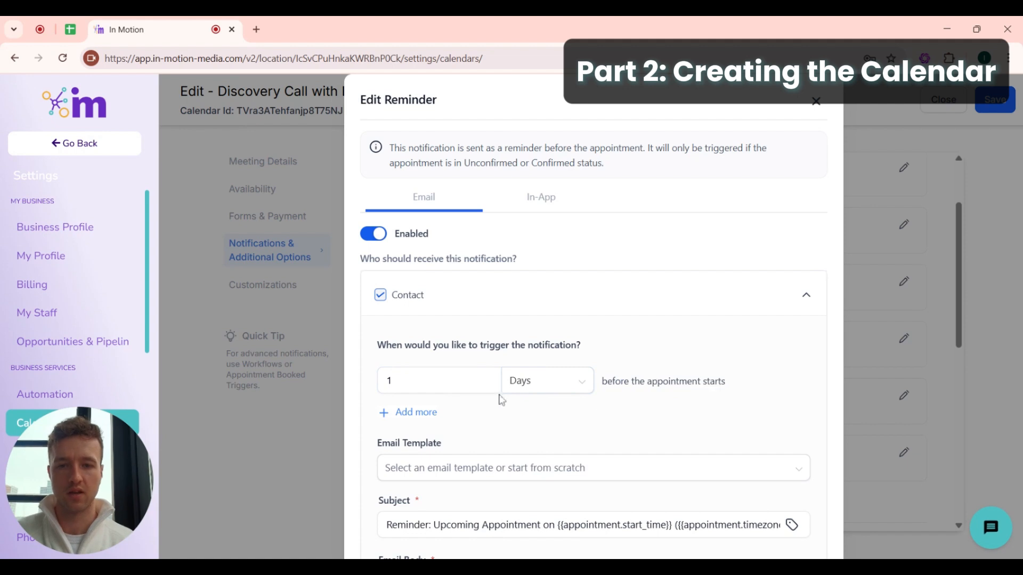
- Add a second reminder trigger set to 1 Hour before the appointment
{"action": "left_click", "coordinate": [411, 412]}
{"action": "left_click_drag", "start_coordinate": [402, 425], "coordinate": [377, 426]}
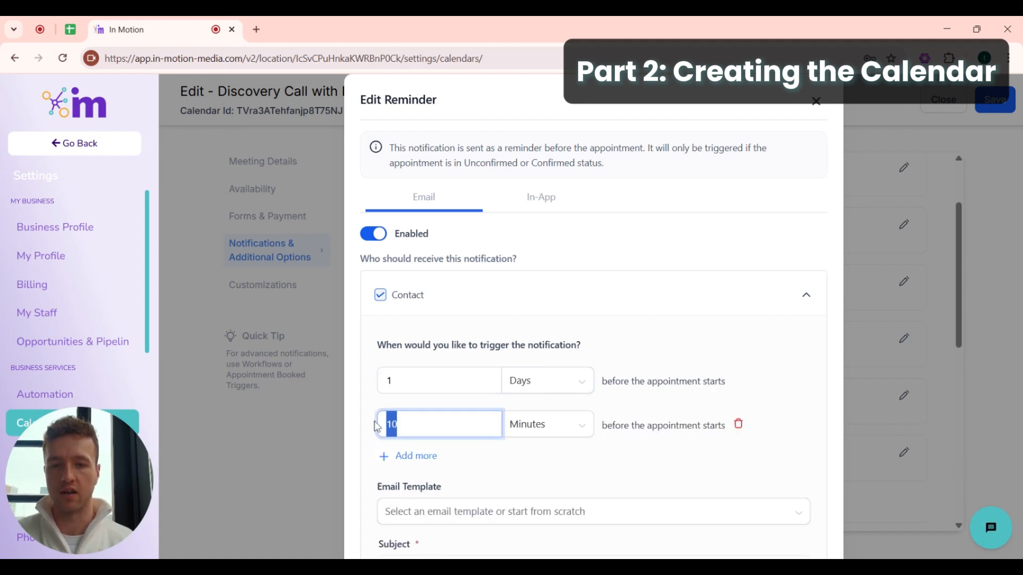
{"action": "type", "text": "1"}
{"action": "left_click", "coordinate": [530, 428]}
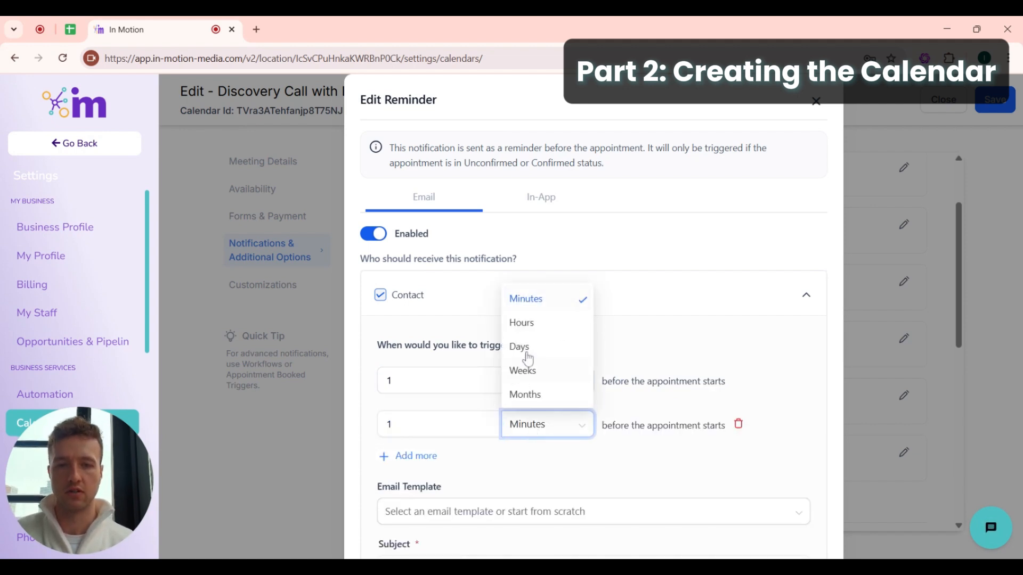
{"action": "left_click", "coordinate": [530, 326]}
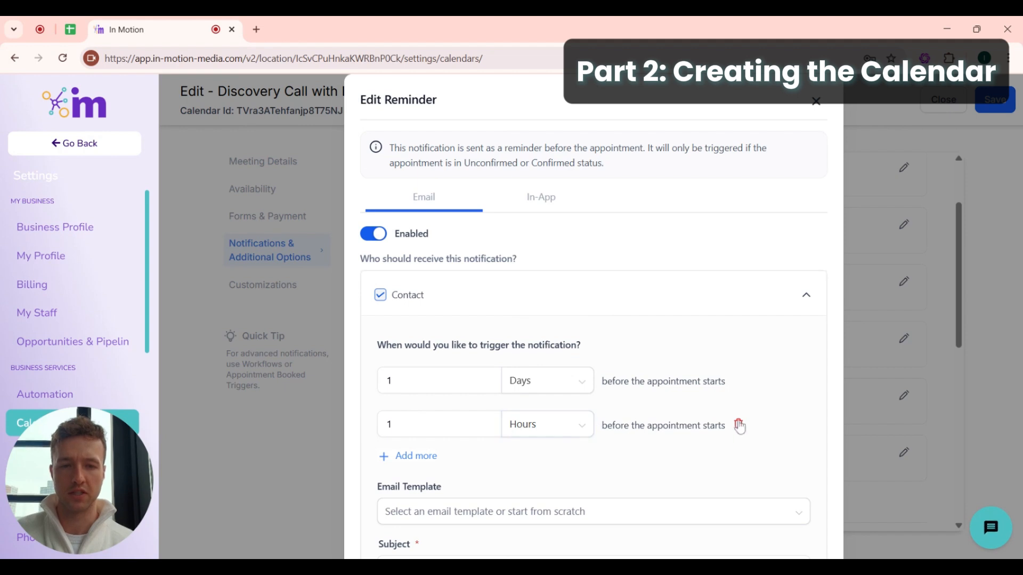
{"action": "scroll", "coordinate": [557, 484], "scroll_direction": "down", "scroll_amount": 1}
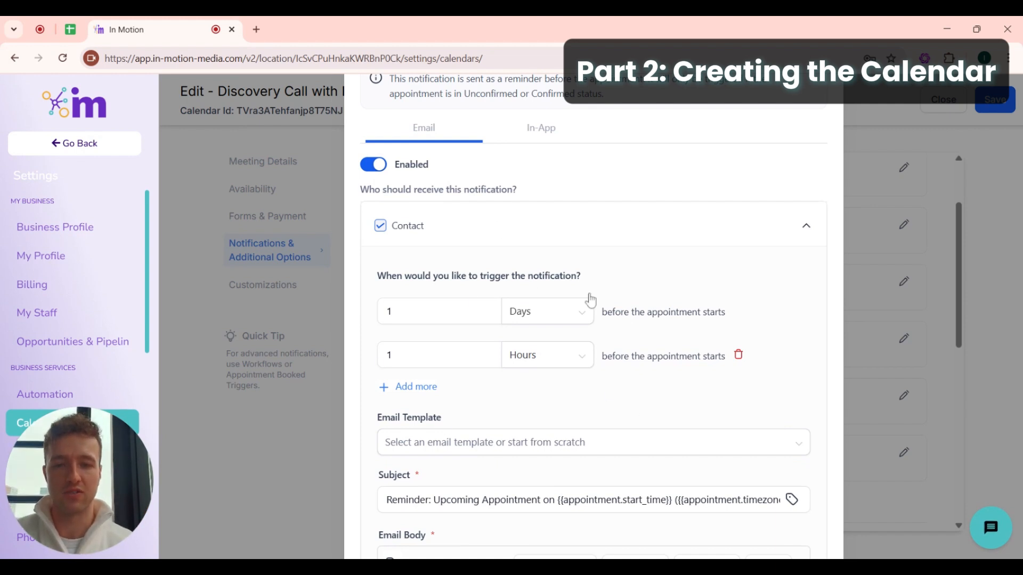
- Review the reminder Email Body, highlighting the friendly reminder sentence
{"action": "scroll", "coordinate": [590, 301], "scroll_direction": "down", "scroll_amount": 1}
{"action": "scroll", "coordinate": [590, 301], "scroll_direction": "down", "scroll_amount": 5}
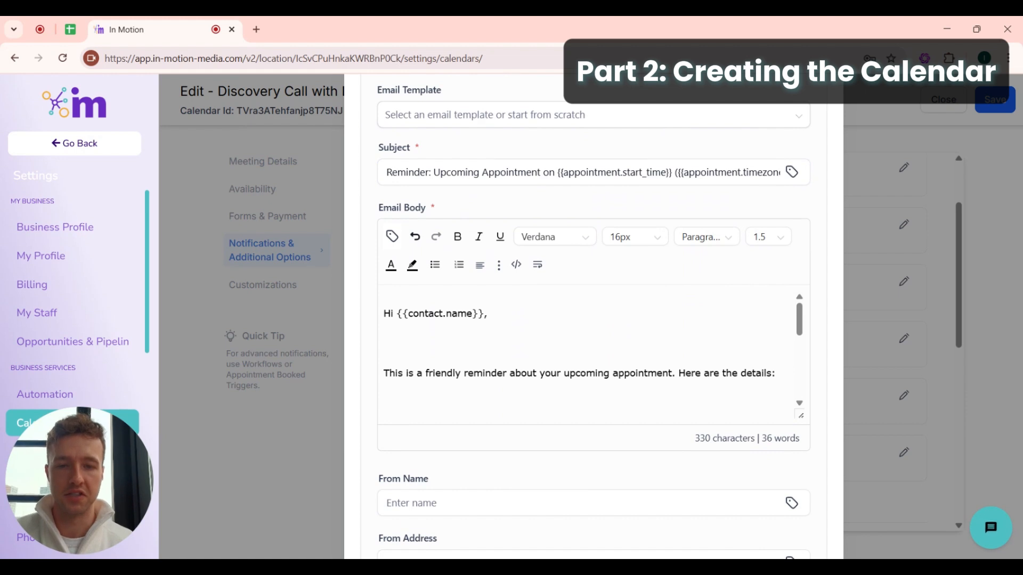
{"action": "scroll", "coordinate": [590, 351], "scroll_direction": "down", "scroll_amount": 3}
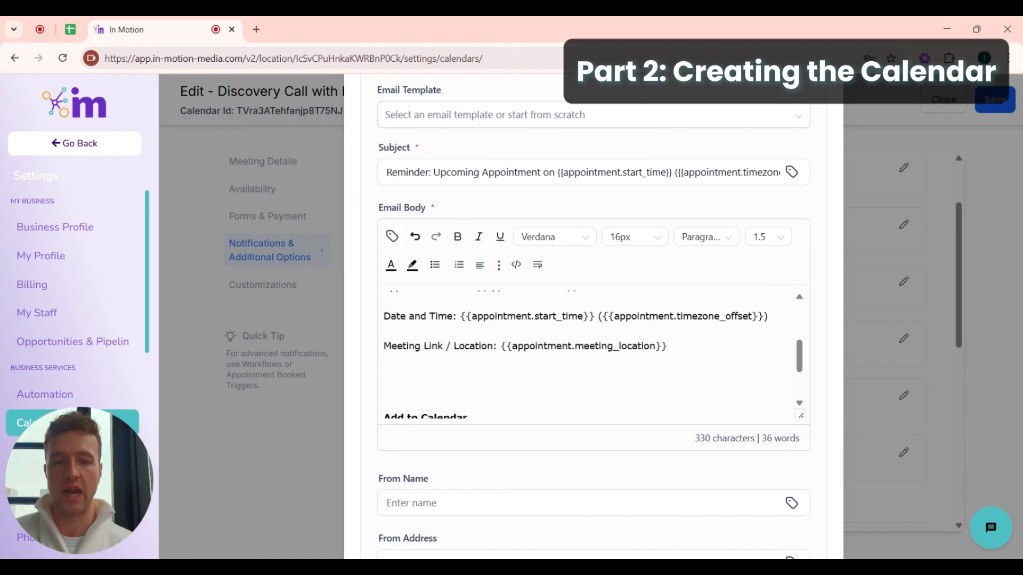
{"action": "scroll", "coordinate": [590, 352], "scroll_direction": "up", "scroll_amount": 3}
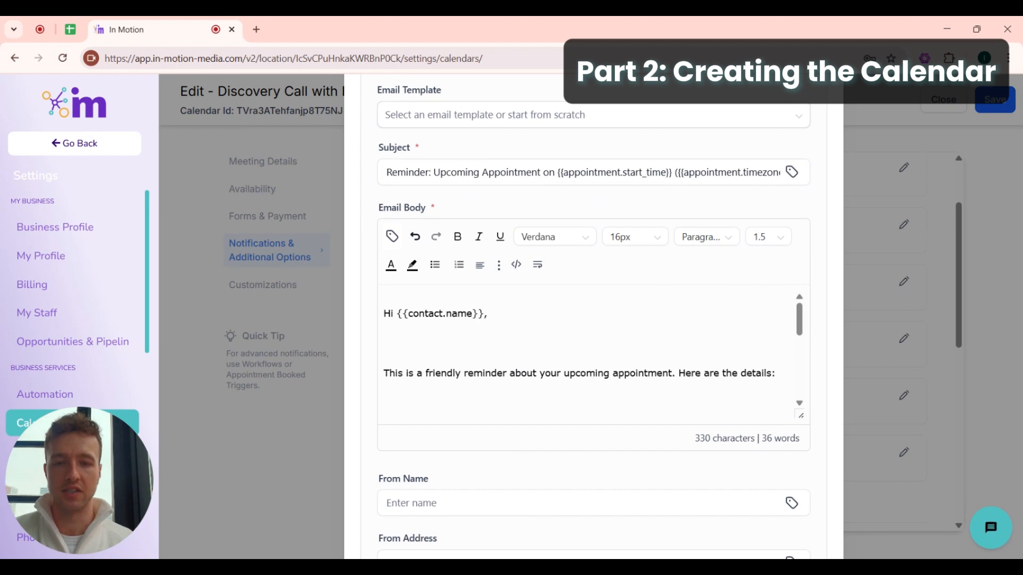
{"action": "left_click_drag", "start_coordinate": [394, 373], "coordinate": [612, 373]}
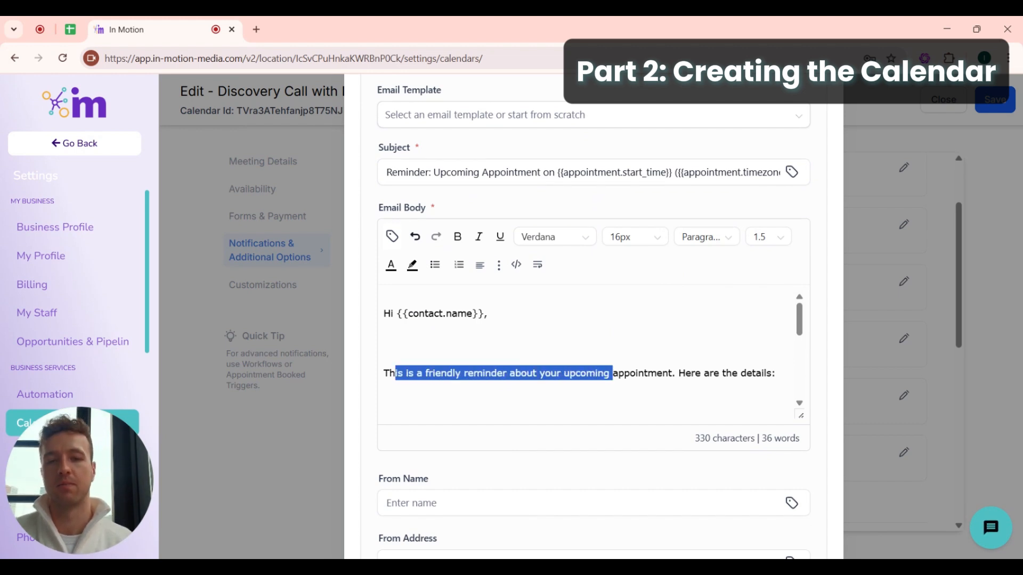
{"action": "left_click", "coordinate": [570, 373]}
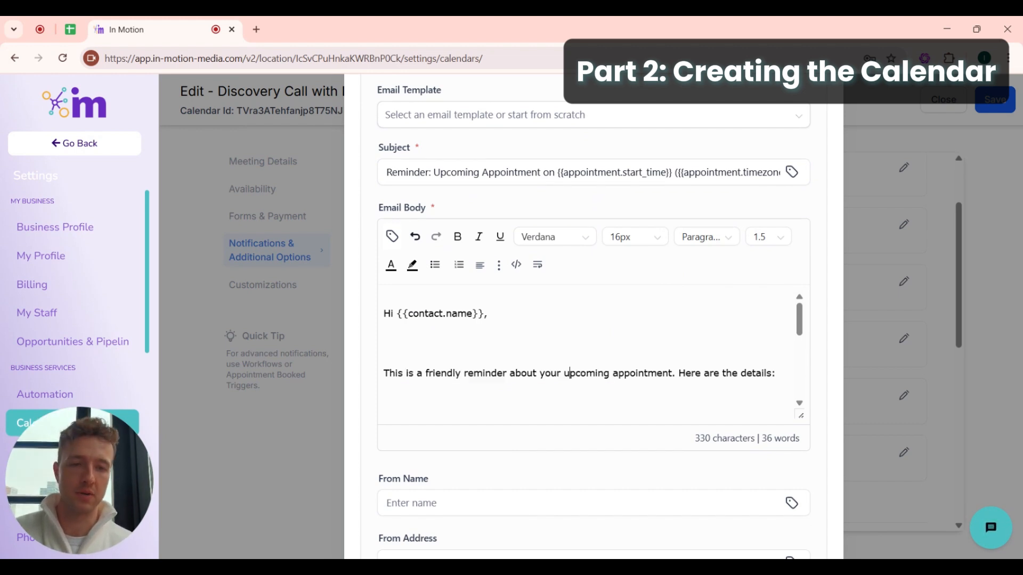
- Read through the rest of the Email Body, checking the appointment title placeholder
{"action": "scroll", "coordinate": [570, 373], "scroll_direction": "down", "scroll_amount": 1}
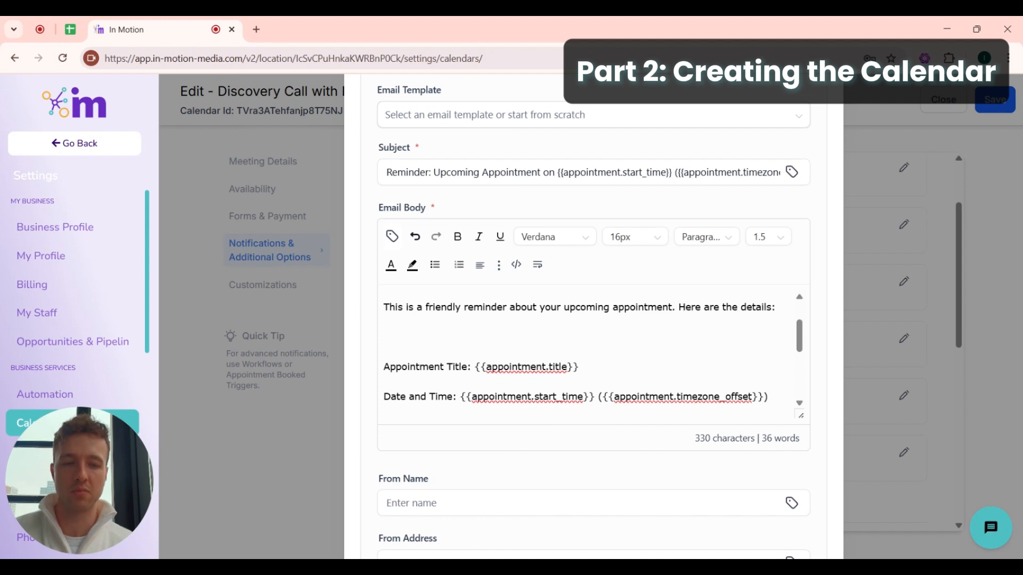
{"action": "left_click_drag", "start_coordinate": [383, 321], "coordinate": [452, 308]}
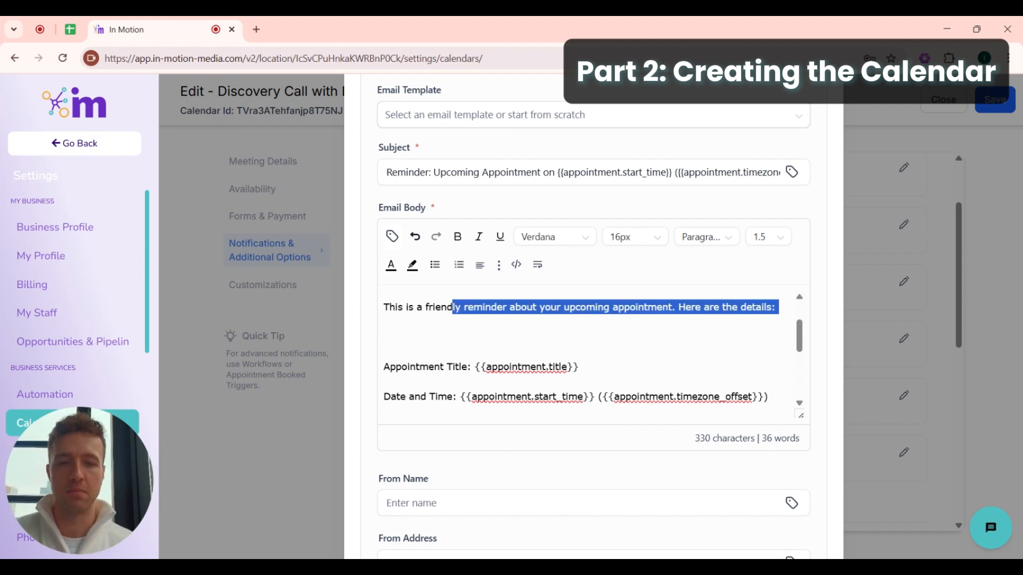
{"action": "scroll", "coordinate": [586, 352], "scroll_direction": "down", "scroll_amount": 1}
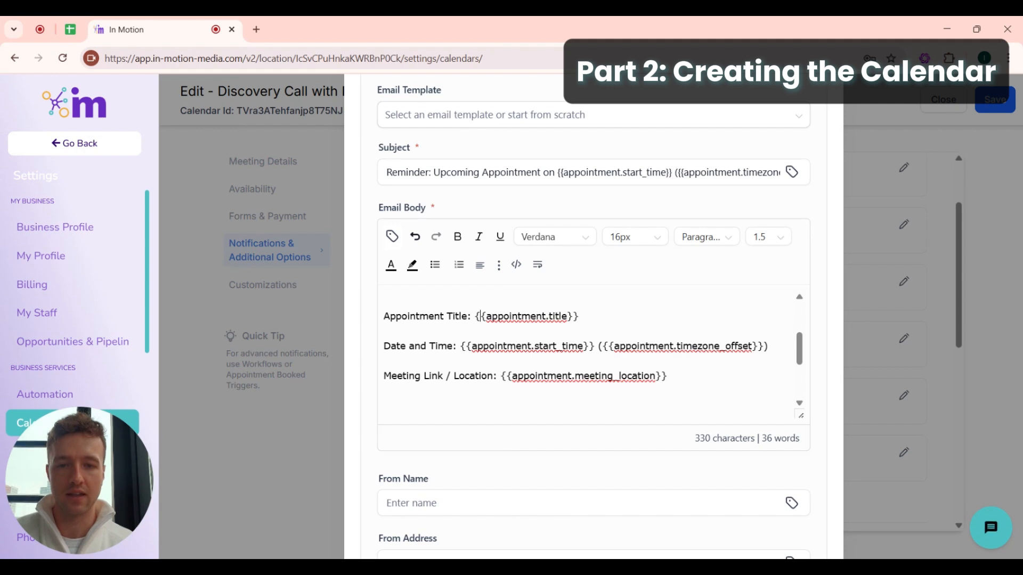
{"action": "left_click_drag", "start_coordinate": [478, 316], "coordinate": [578, 316]}
{"action": "left_click", "coordinate": [579, 316]}
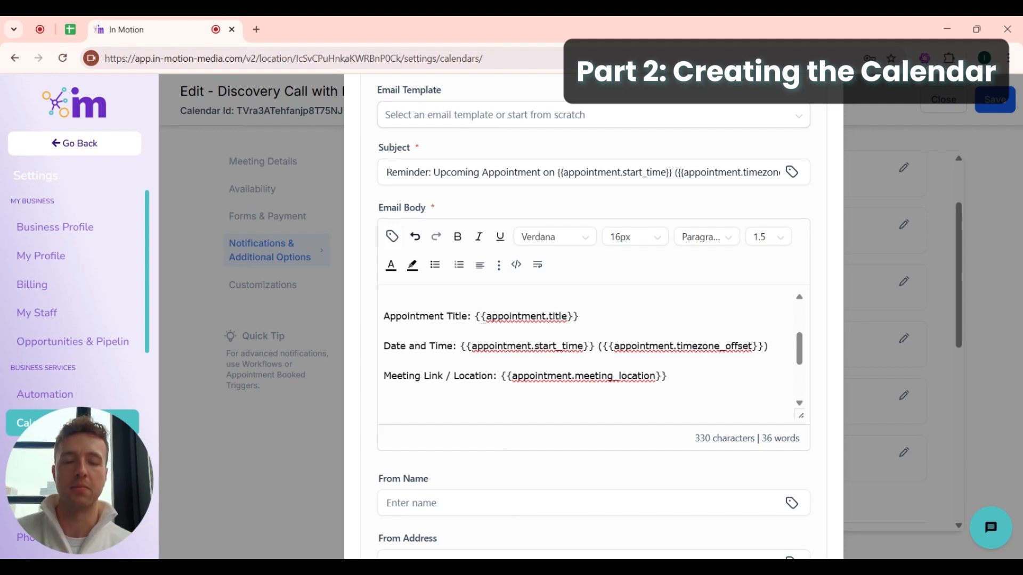
{"action": "scroll", "coordinate": [591, 352], "scroll_direction": "down", "scroll_amount": 1}
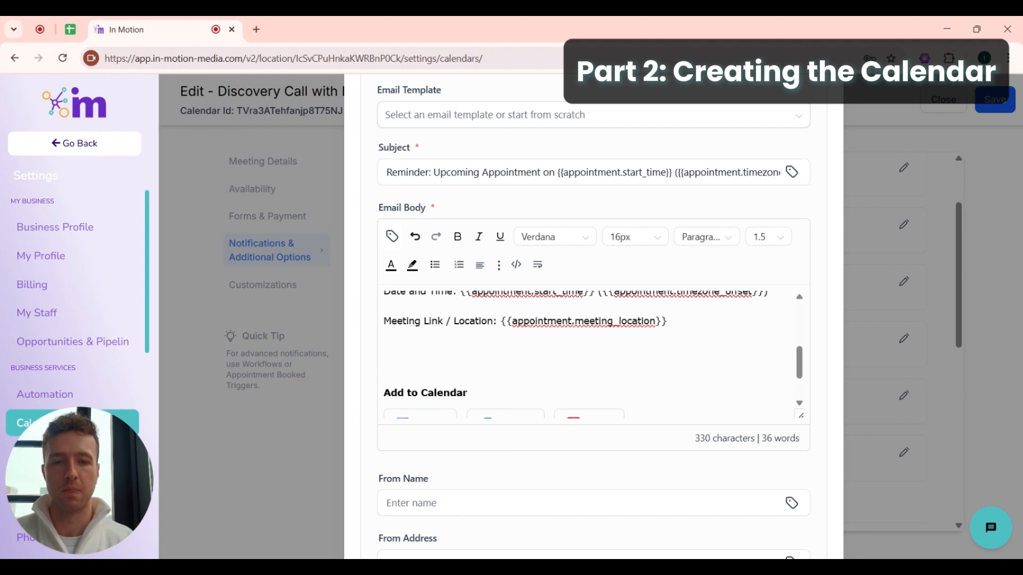
{"action": "scroll", "coordinate": [591, 375], "scroll_direction": "down", "scroll_amount": 2}
{"action": "scroll", "coordinate": [592, 376], "scroll_direction": "up", "scroll_amount": 4}
{"action": "scroll", "coordinate": [592, 376], "scroll_direction": "down", "scroll_amount": 4}
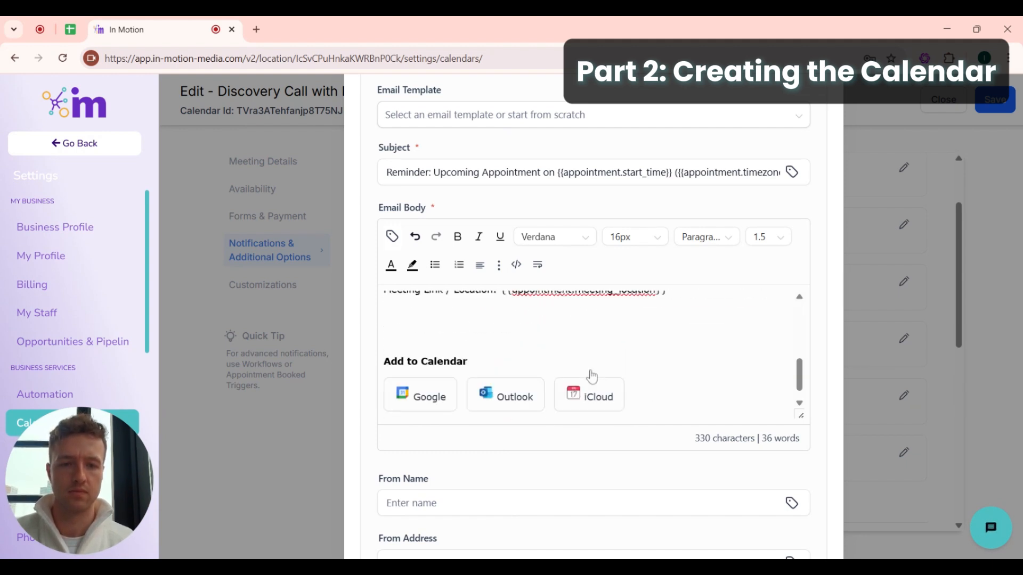
{"action": "scroll", "coordinate": [592, 376], "scroll_direction": "down", "scroll_amount": 5}
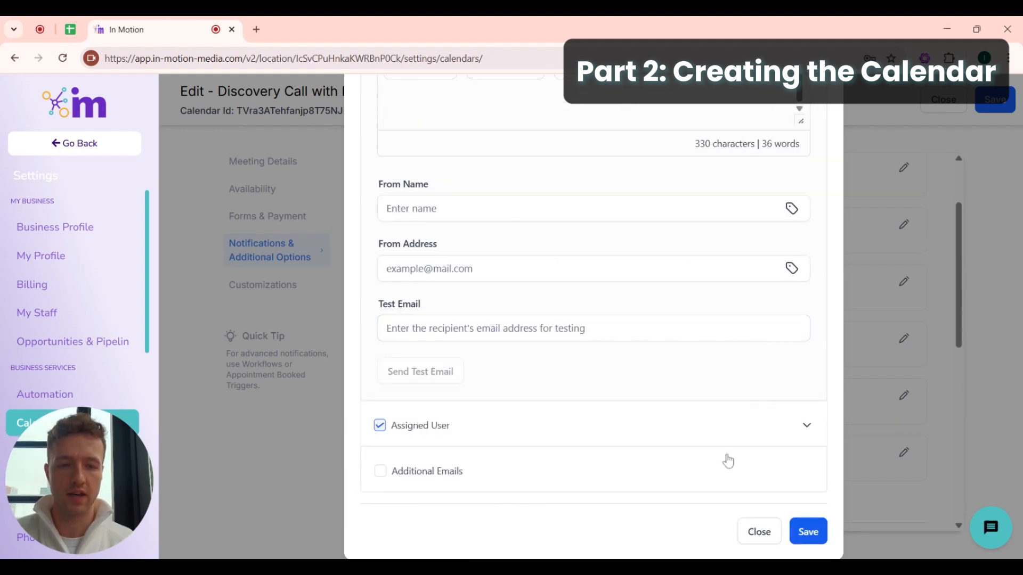
- Save the Reminder notification and return to the calendar's notification list
{"action": "left_click", "coordinate": [808, 531]}
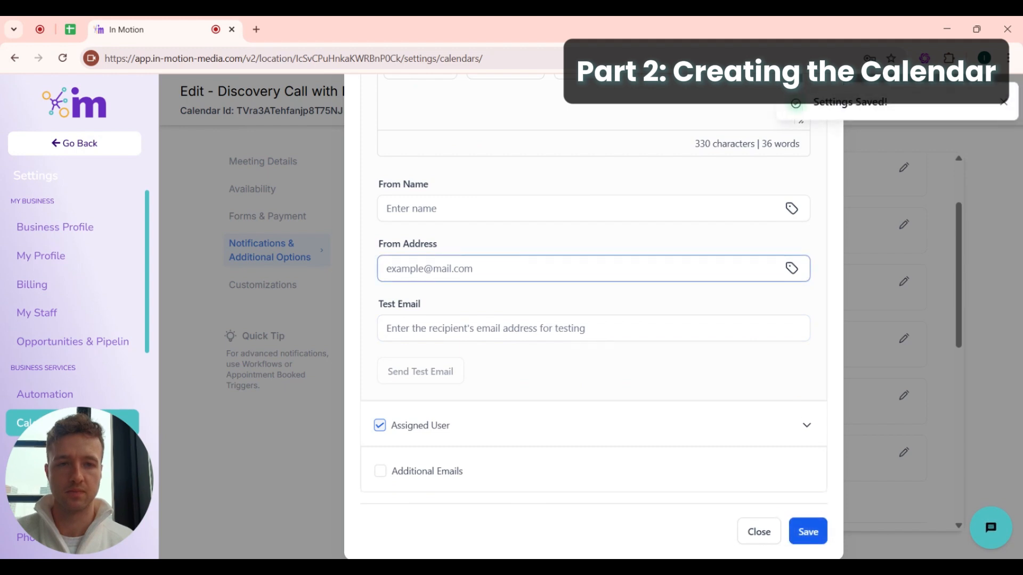
{"action": "left_click", "coordinate": [1002, 102]}
{"action": "left_click", "coordinate": [821, 98]}
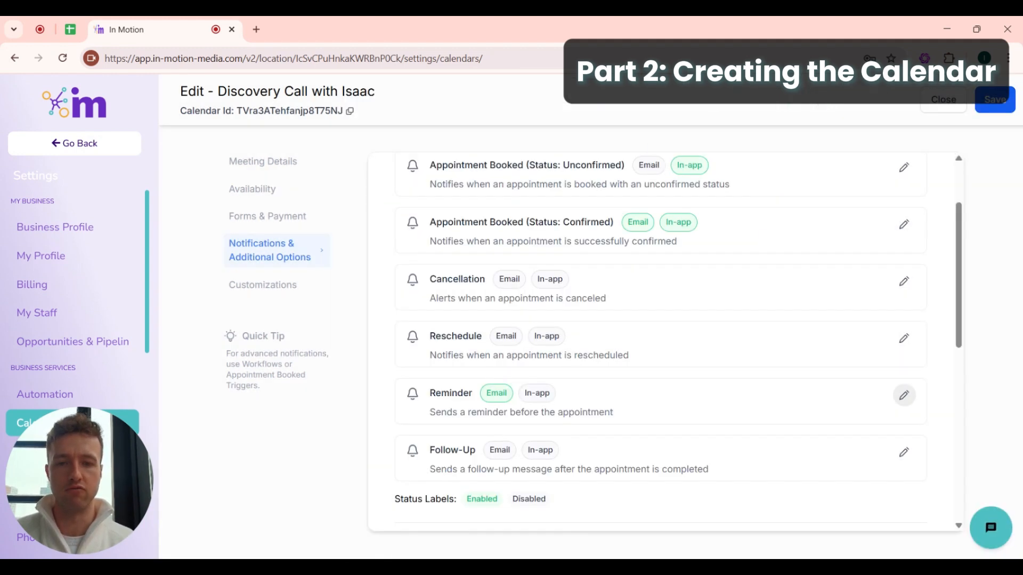
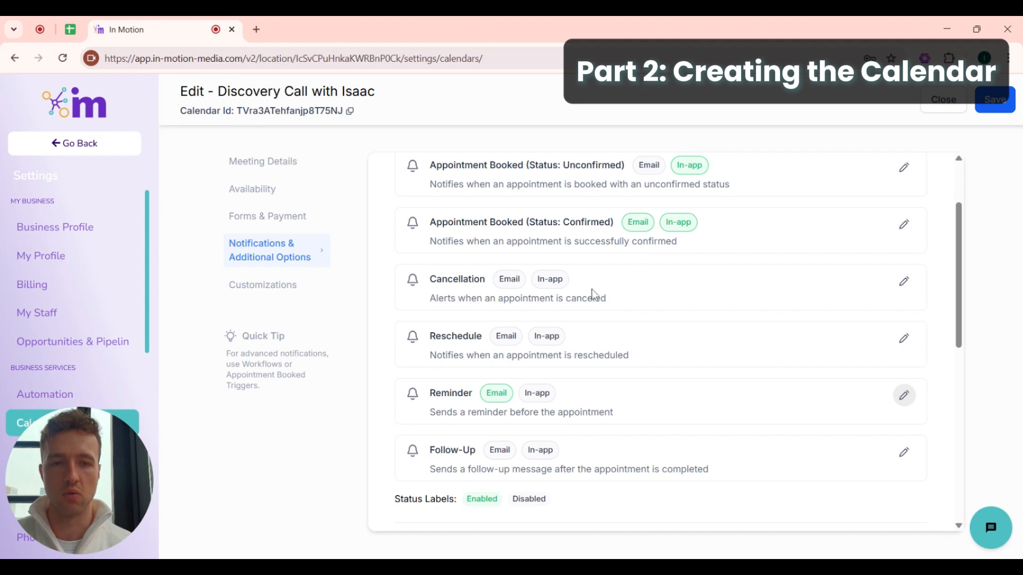
- Enable the Cancellation email notification, excluding Additional Emails
{"action": "left_click", "coordinate": [904, 282]}
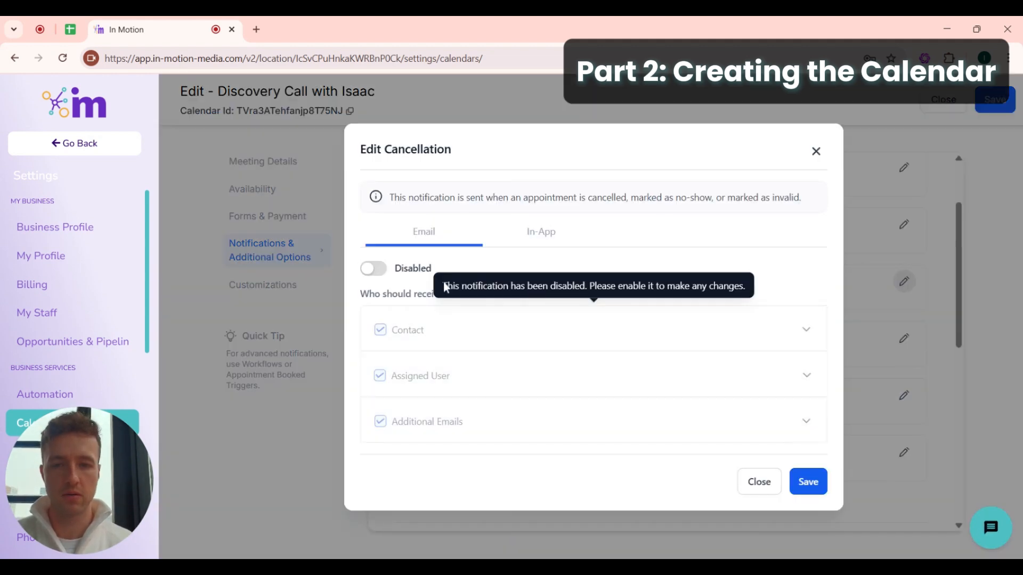
{"action": "left_click", "coordinate": [376, 270]}
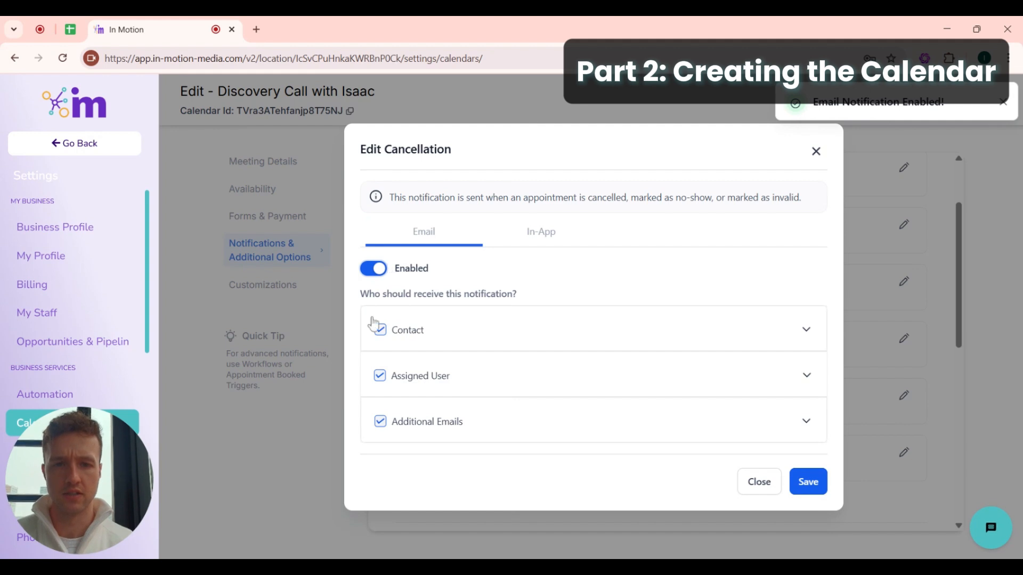
{"action": "left_click", "coordinate": [382, 423]}
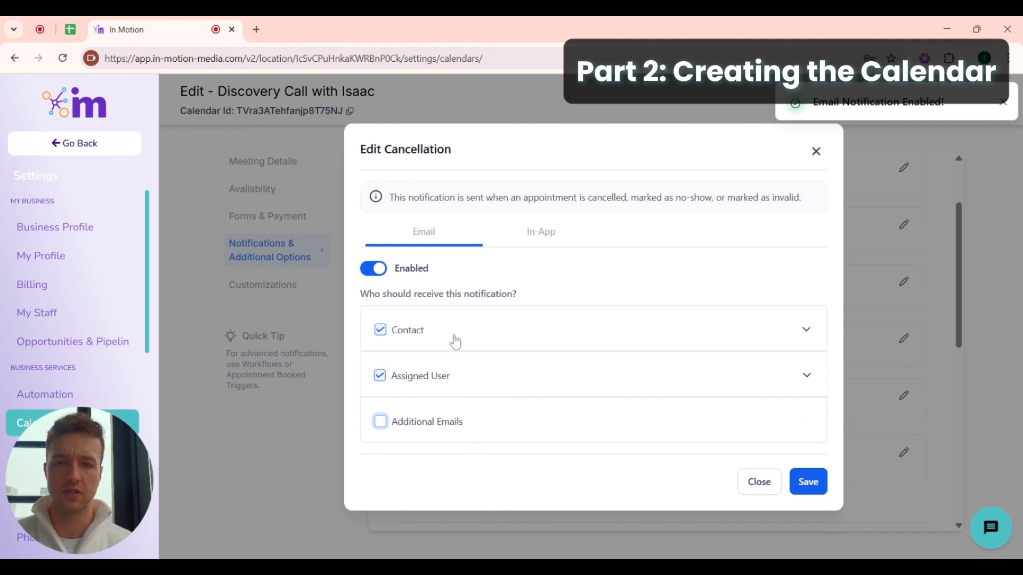
- Expand the Contact email to review its 'Appointment Cancelled' subject and body
{"action": "left_click", "coordinate": [803, 330]}
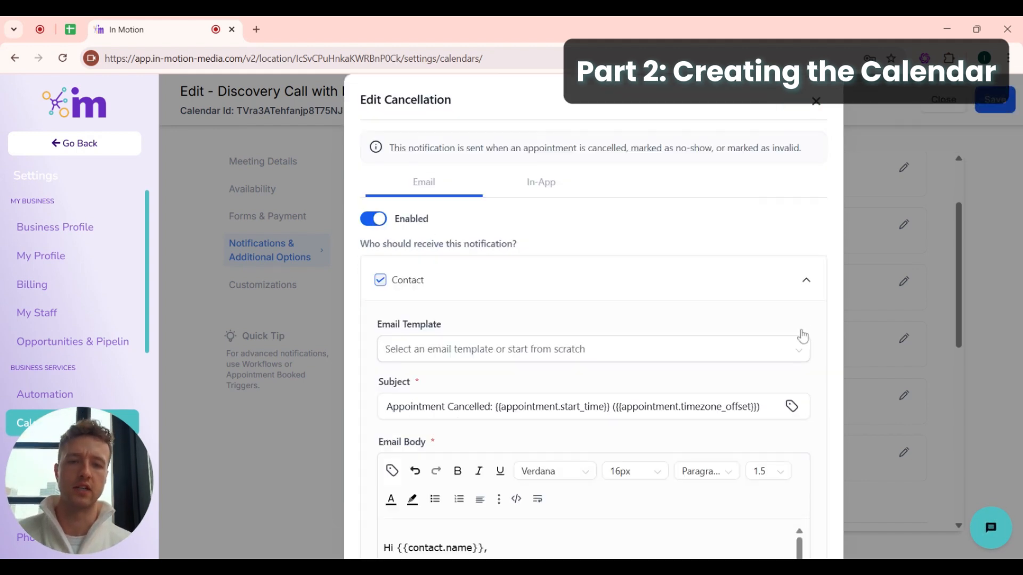
{"action": "scroll", "coordinate": [586, 405], "scroll_direction": "down", "scroll_amount": 5}
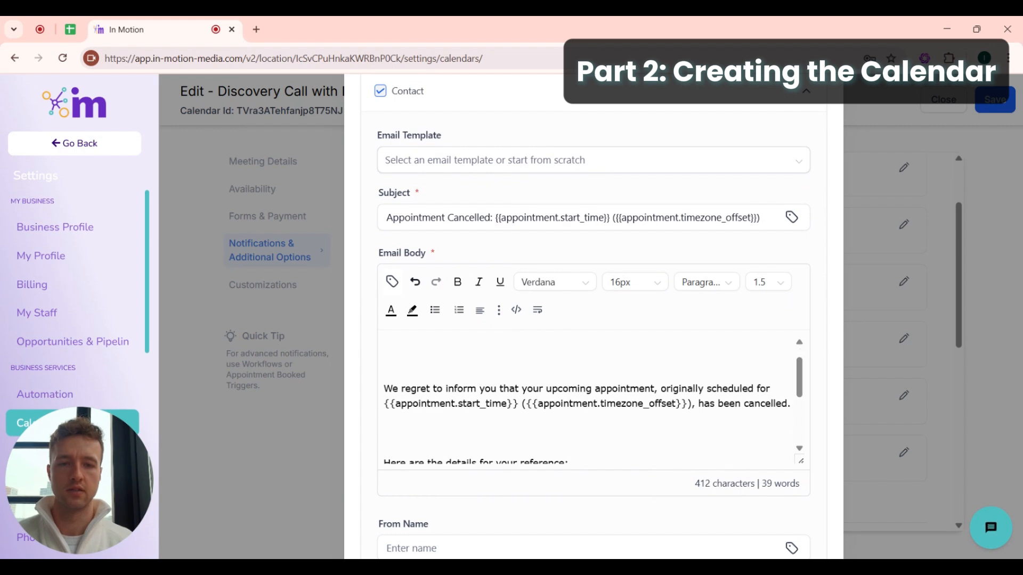
{"action": "scroll", "coordinate": [533, 404], "scroll_direction": "down", "scroll_amount": 4}
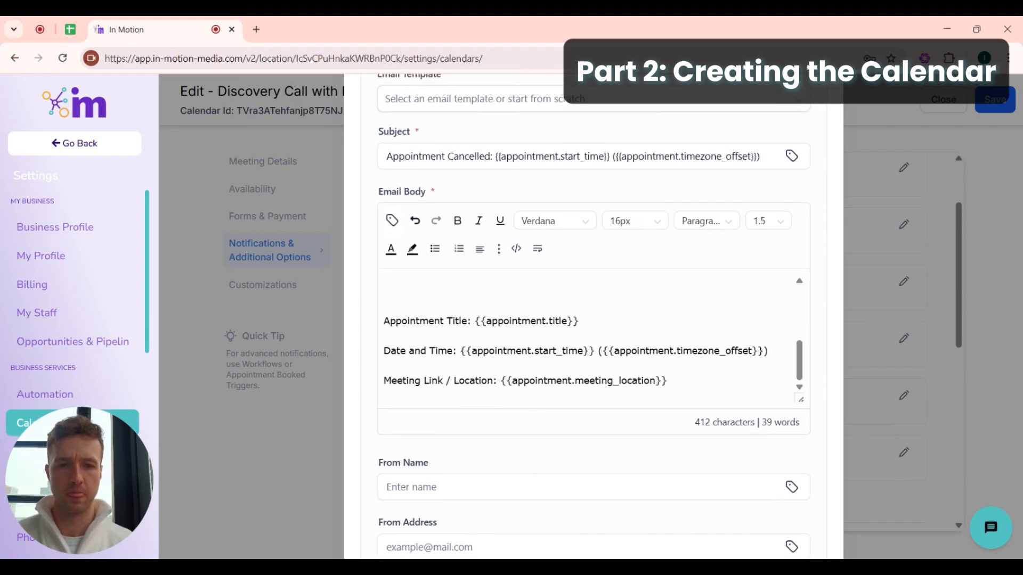
{"action": "scroll", "coordinate": [539, 402], "scroll_direction": "up", "scroll_amount": 3}
{"action": "scroll", "coordinate": [594, 342], "scroll_direction": "up", "scroll_amount": 4}
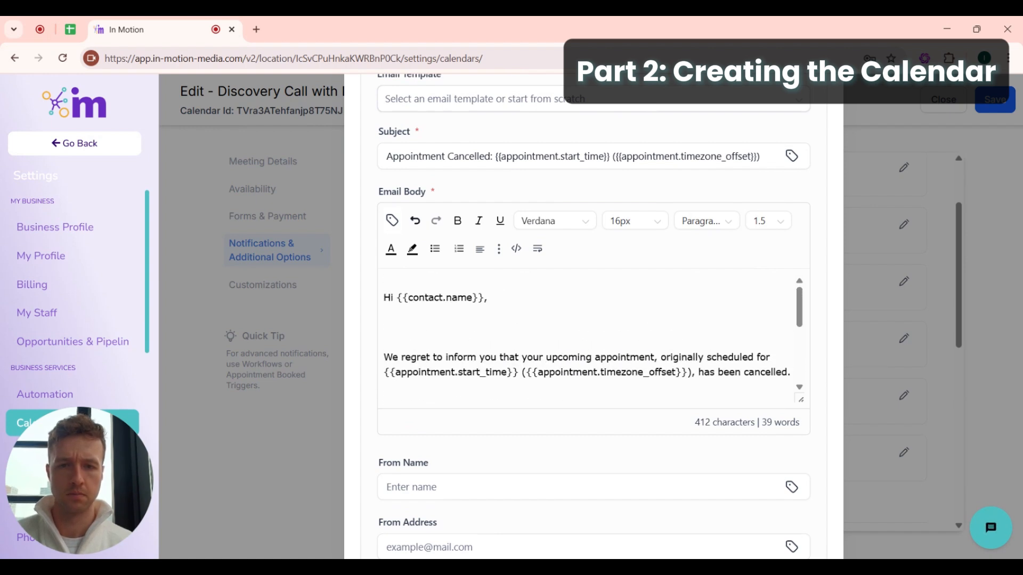
{"action": "scroll", "coordinate": [593, 332], "scroll_direction": "down", "scroll_amount": 1}
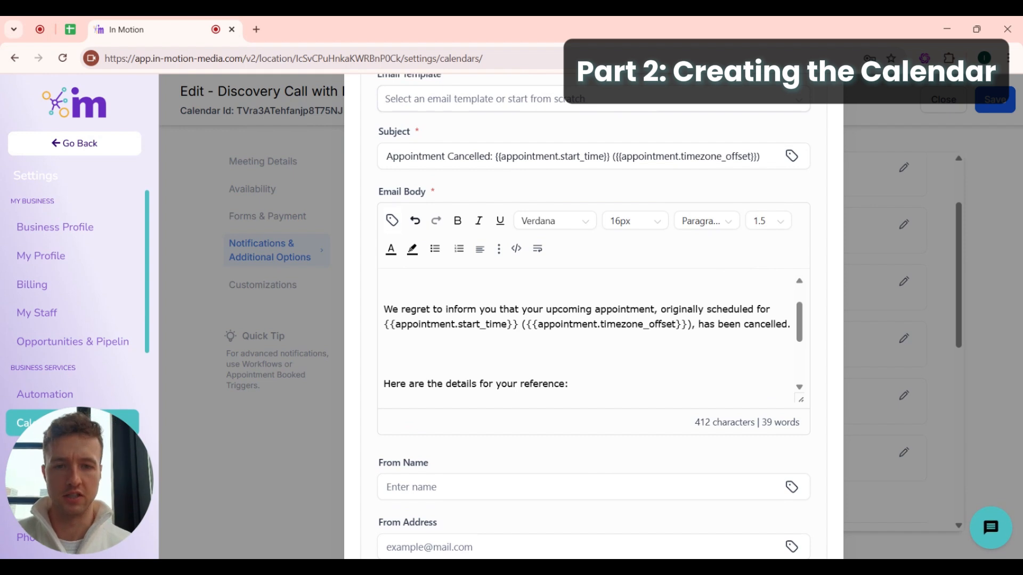
{"action": "scroll", "coordinate": [591, 335], "scroll_direction": "down", "scroll_amount": 1}
{"action": "scroll", "coordinate": [591, 336], "scroll_direction": "down", "scroll_amount": 2}
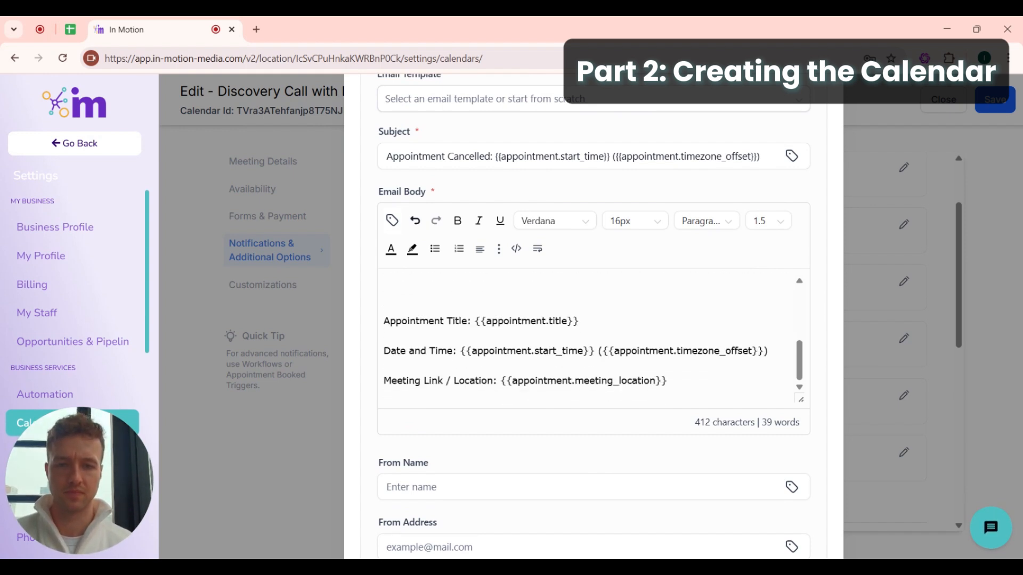
{"action": "scroll", "coordinate": [591, 335], "scroll_direction": "down", "scroll_amount": 1}
{"action": "scroll", "coordinate": [592, 336], "scroll_direction": "up", "scroll_amount": 3}
{"action": "scroll", "coordinate": [591, 288], "scroll_direction": "up", "scroll_amount": 1}
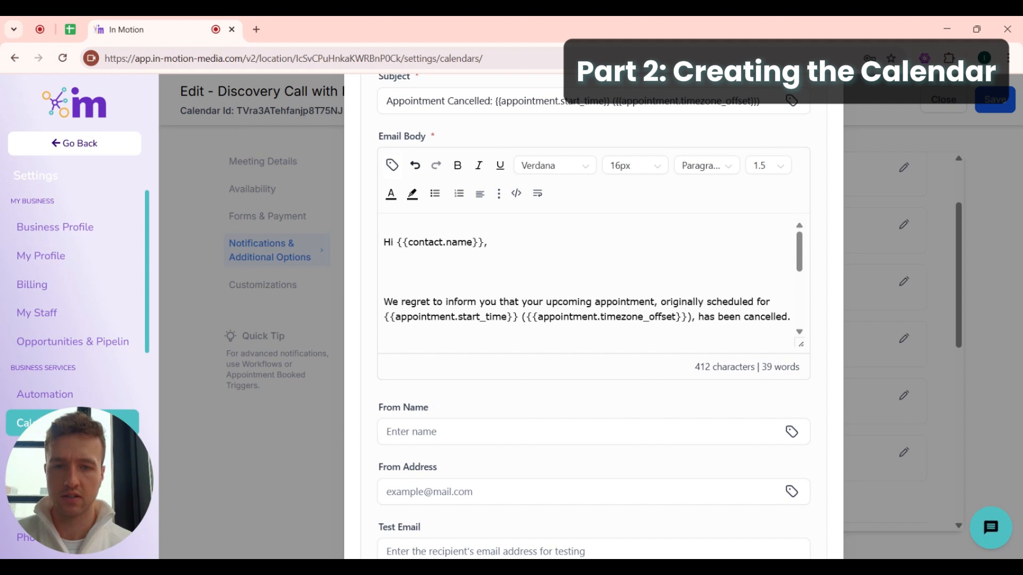
- Rewrite the opening sentence to 'We are sorry to cancel our appointment together.'
{"action": "left_click_drag", "start_coordinate": [392, 302], "coordinate": [657, 302]}
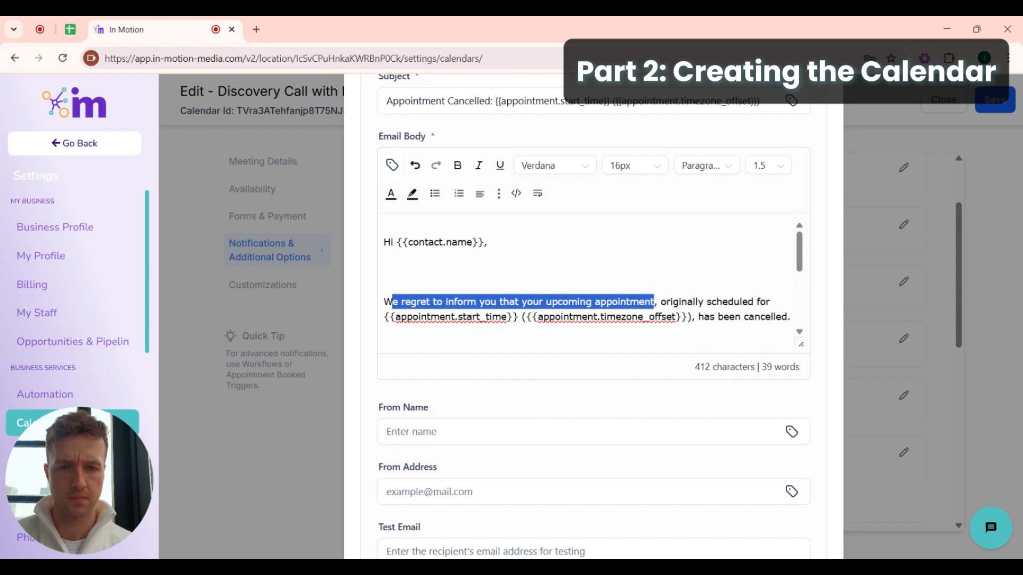
{"action": "type", "text": "e are sorry to cancel our appointment together"}
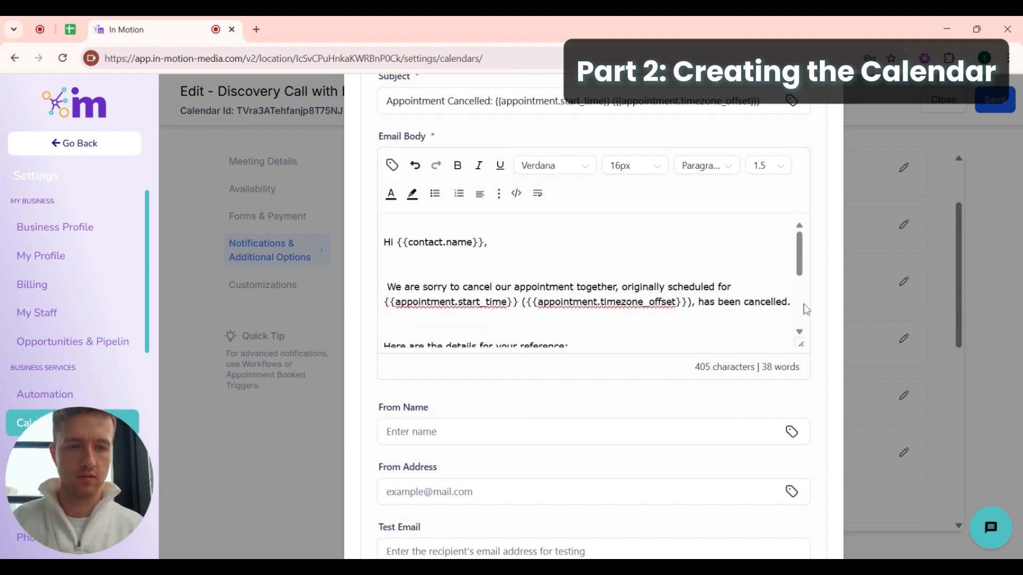
{"action": "scroll", "coordinate": [803, 305], "scroll_direction": "down", "scroll_amount": 2}
{"action": "scroll", "coordinate": [799, 293], "scroll_direction": "up", "scroll_amount": 1}
{"action": "left_click_drag", "start_coordinate": [792, 270], "coordinate": [692, 270]}
{"action": "key", "text": "BackSpace"}
{"action": "type", "text": "."}
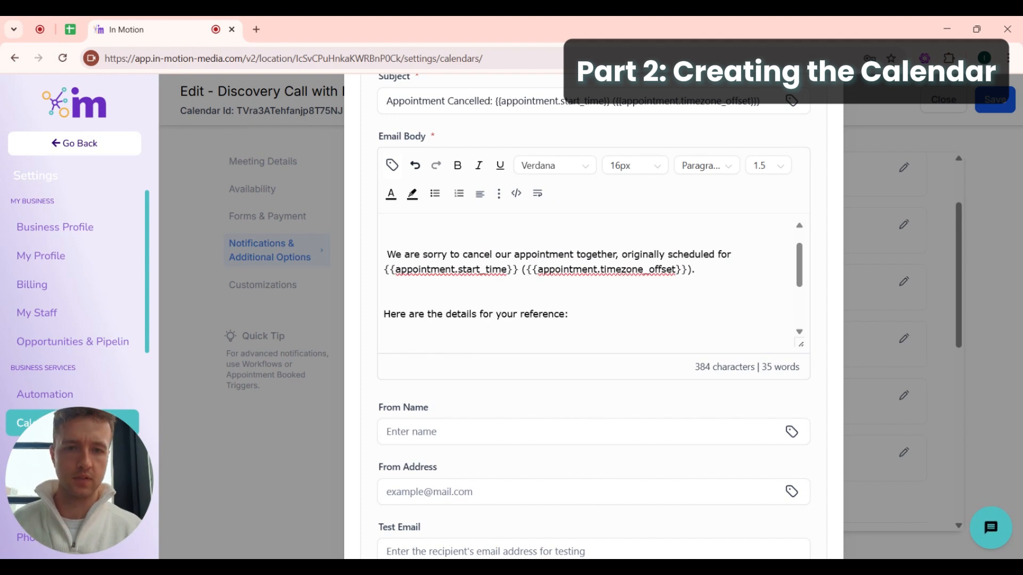
- Replace the appointment detail lines with 'Please feel free to reschedule here:'
{"action": "scroll", "coordinate": [591, 286], "scroll_direction": "down", "scroll_amount": 3}
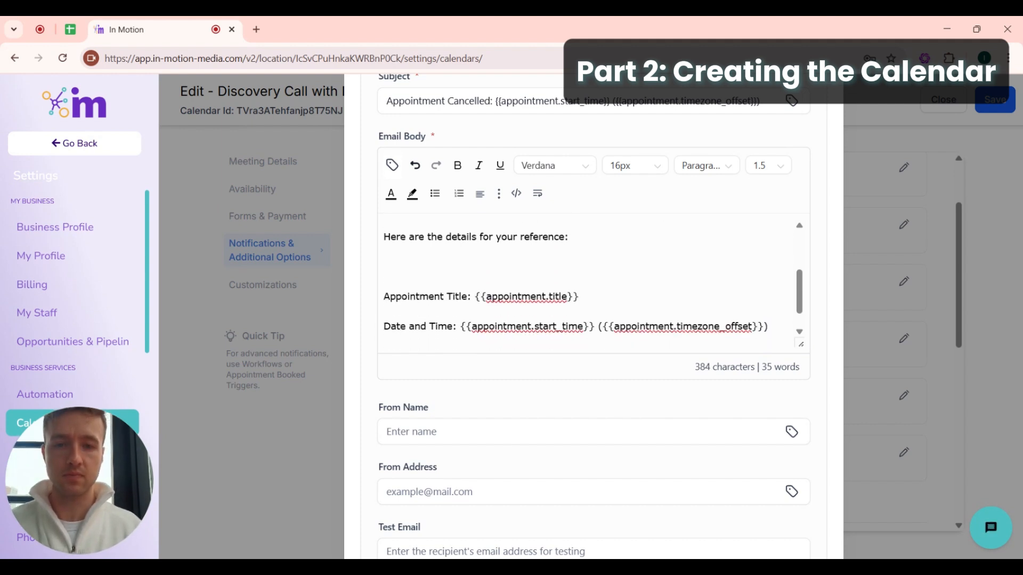
{"action": "scroll", "coordinate": [591, 283], "scroll_direction": "down", "scroll_amount": 1}
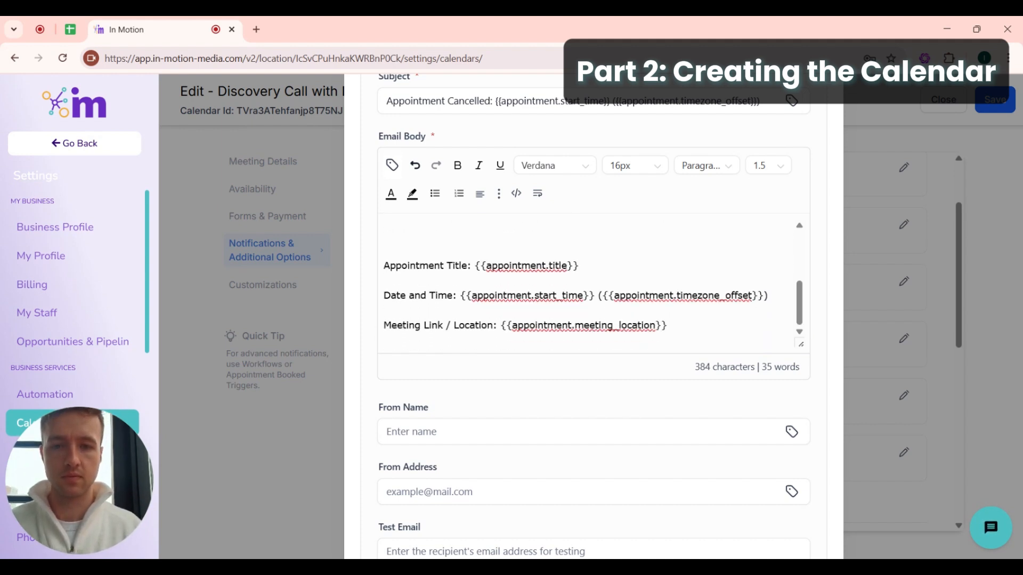
{"action": "left_click_drag", "start_coordinate": [383, 265], "coordinate": [667, 325]}
{"action": "key", "text": "BackSpace"}
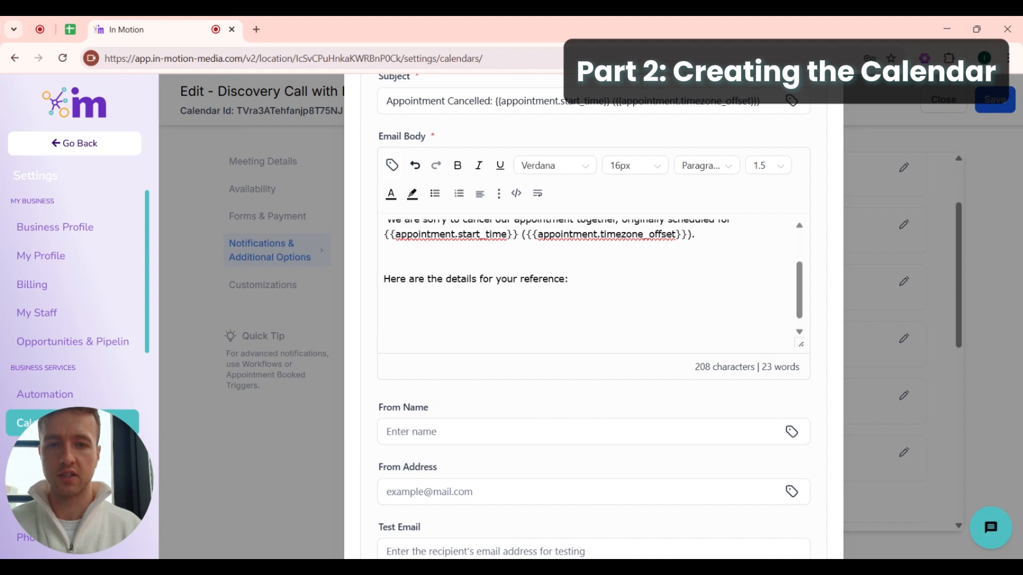
{"action": "left_click_drag", "start_coordinate": [383, 263], "coordinate": [381, 290]}
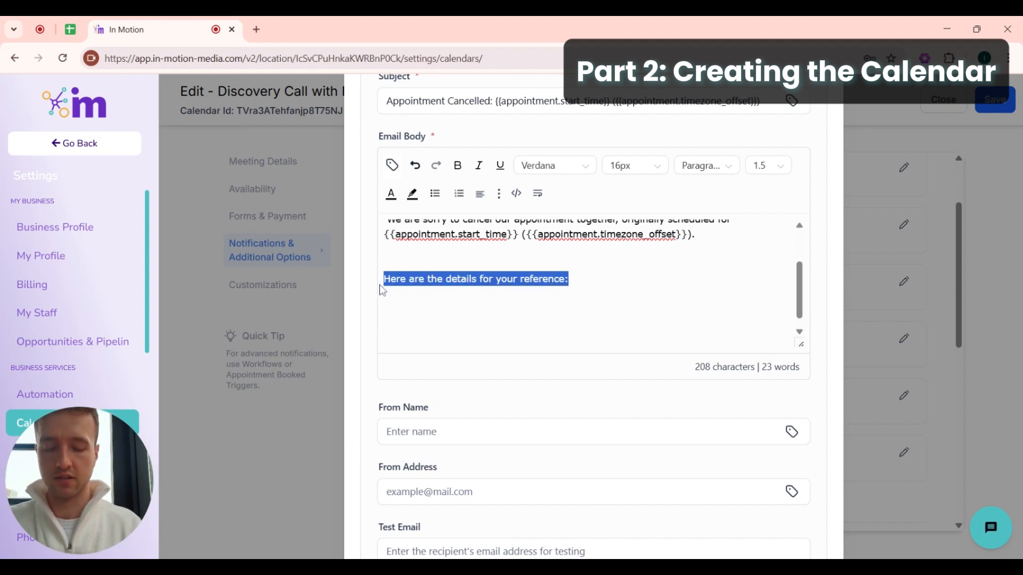
{"action": "type", "text": "P"}
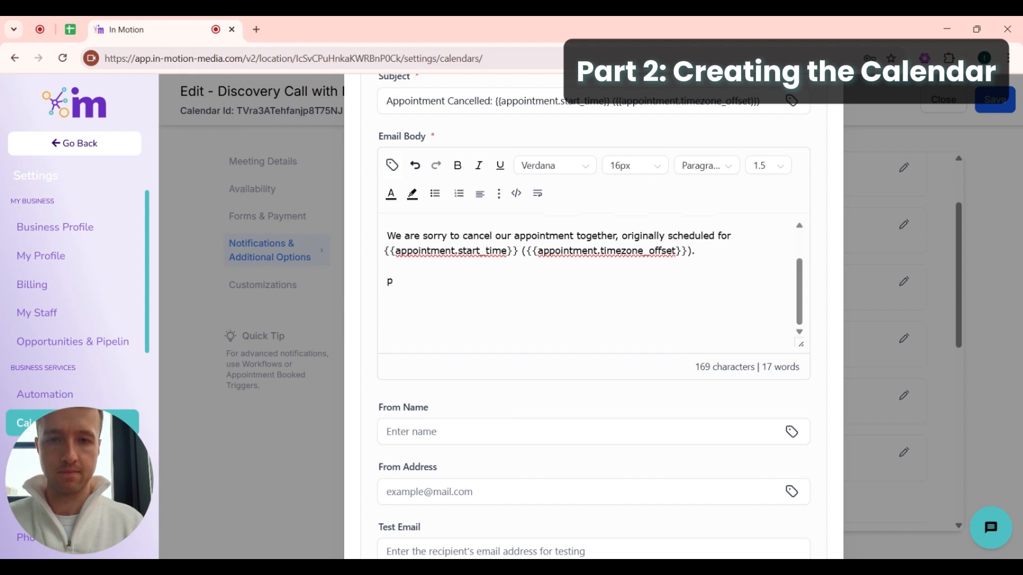
{"action": "key", "text": "BackSpace"}
{"action": "type", "text": "Please feel free to res"}
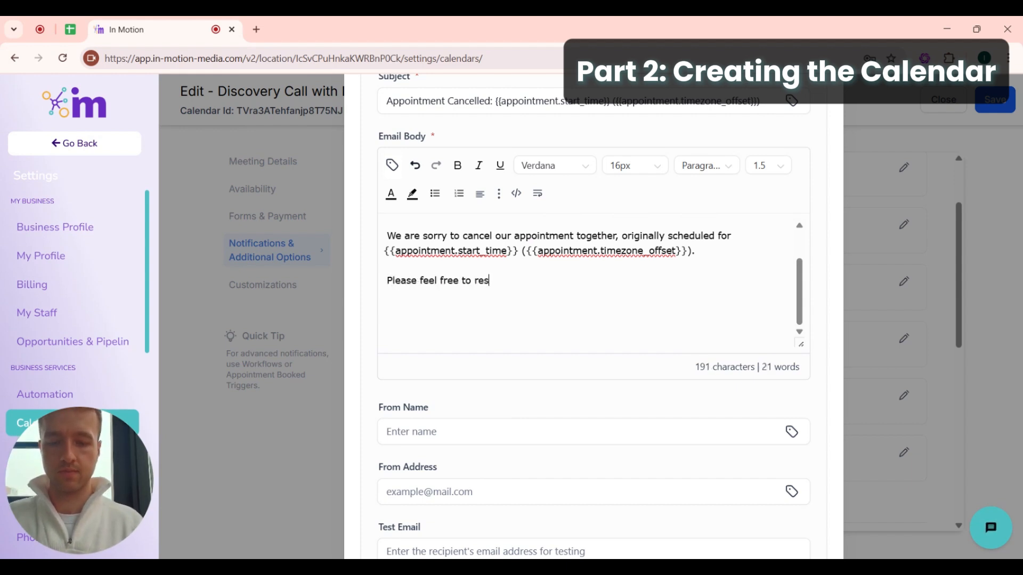
{"action": "type", "text": "chedule here:"}
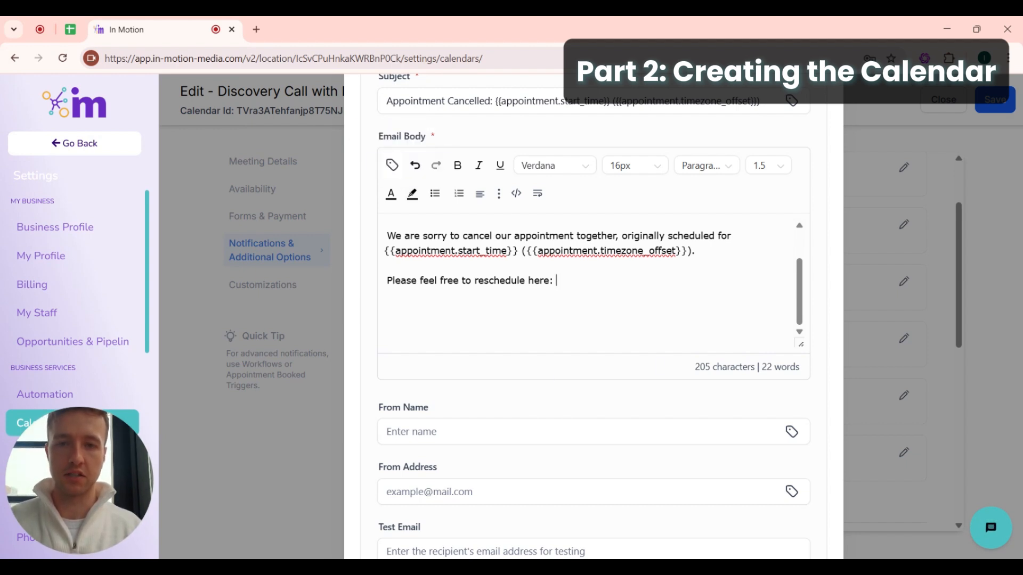
- Insert the appointment reschedule link merge field after the reschedule sentence
{"action": "left_click", "coordinate": [392, 166]}
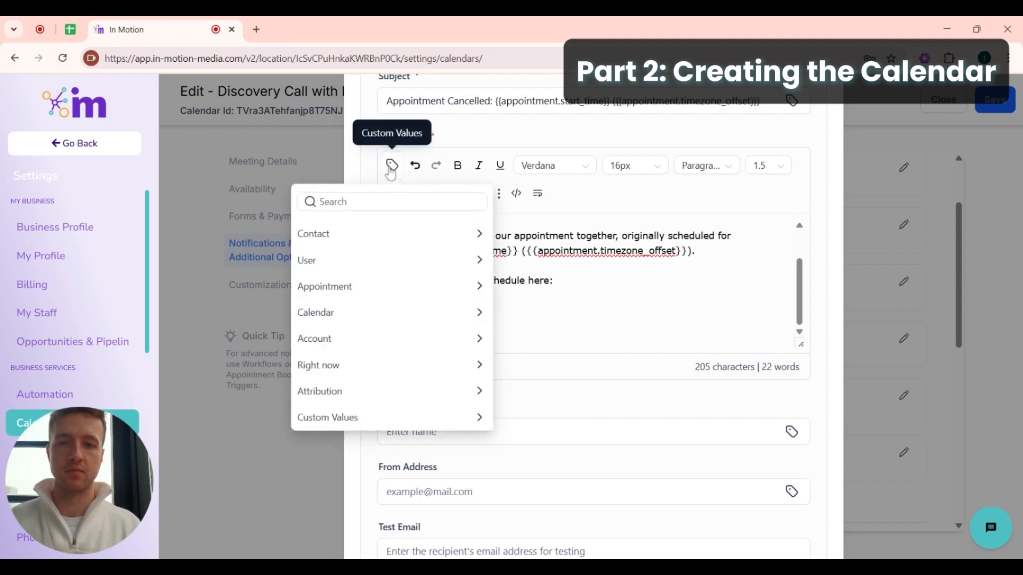
{"action": "left_click", "coordinate": [324, 287]}
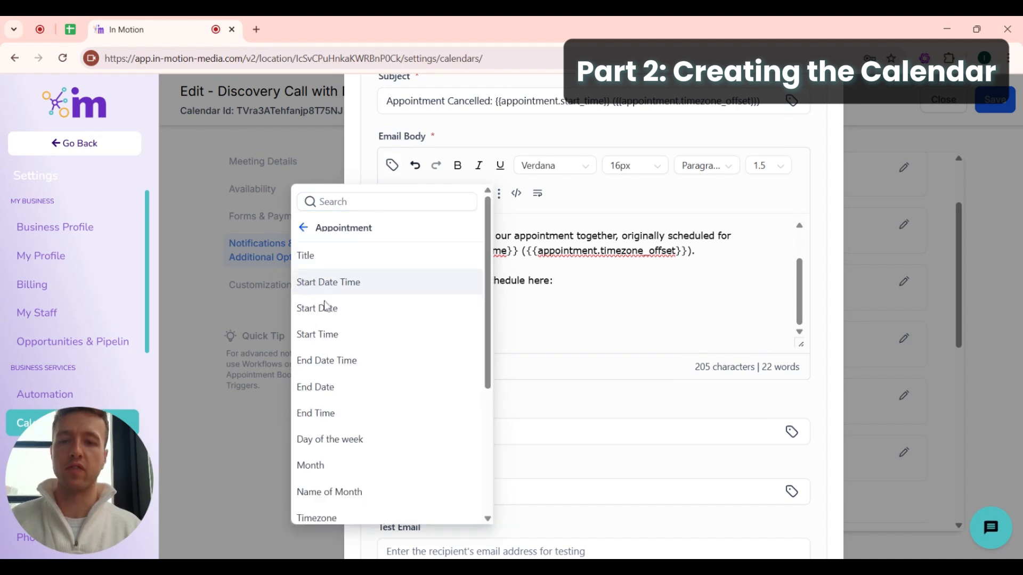
{"action": "scroll", "coordinate": [364, 350], "scroll_direction": "down", "scroll_amount": 2}
{"action": "scroll", "coordinate": [366, 351], "scroll_direction": "down", "scroll_amount": 1}
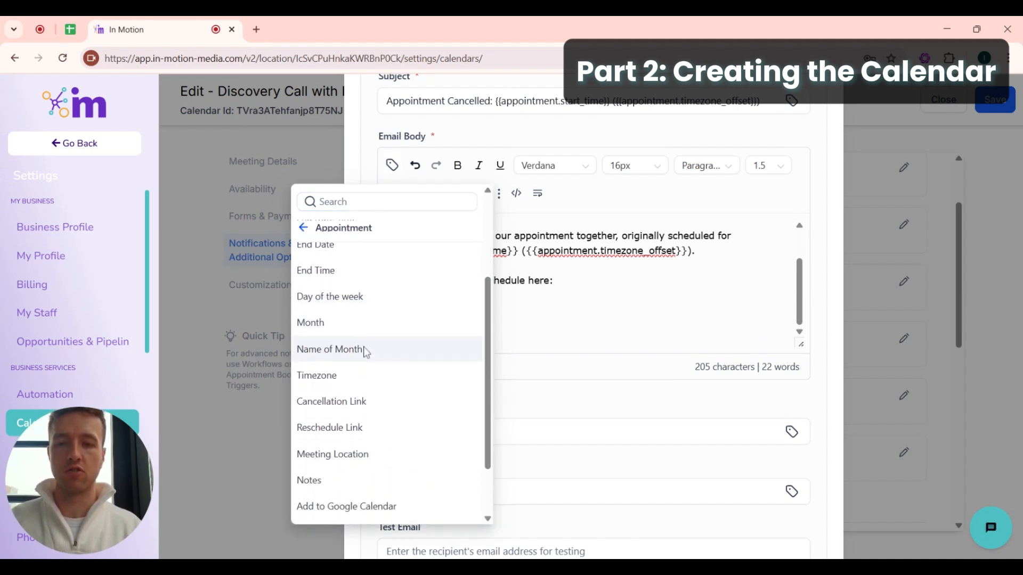
{"action": "left_click", "coordinate": [336, 432]}
{"action": "left_click_drag", "start_coordinate": [721, 282], "coordinate": [557, 282]}
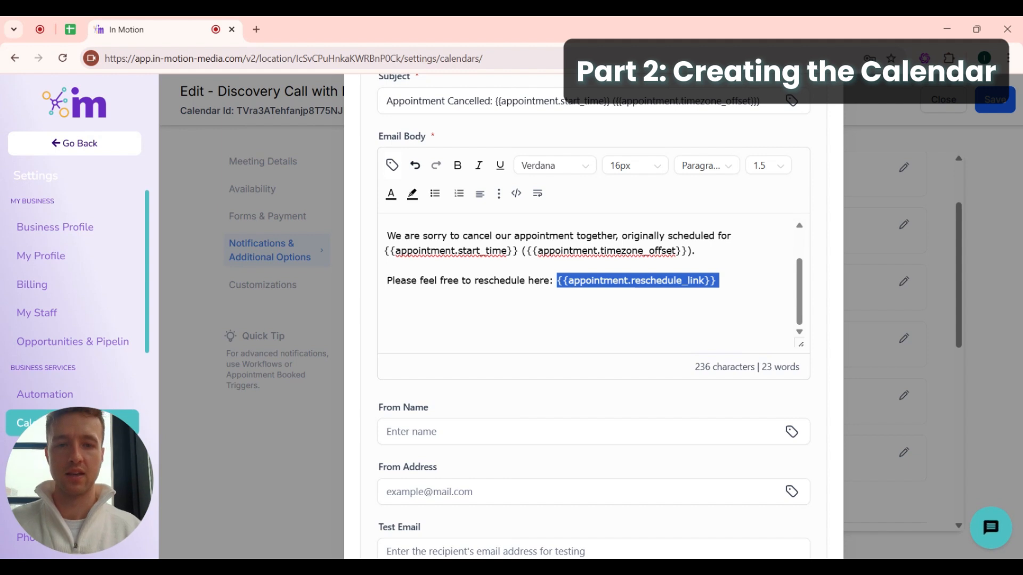
{"action": "left_click_drag", "start_coordinate": [721, 281], "coordinate": [553, 281]}
{"action": "scroll", "coordinate": [554, 281], "scroll_direction": "down", "scroll_amount": 2}
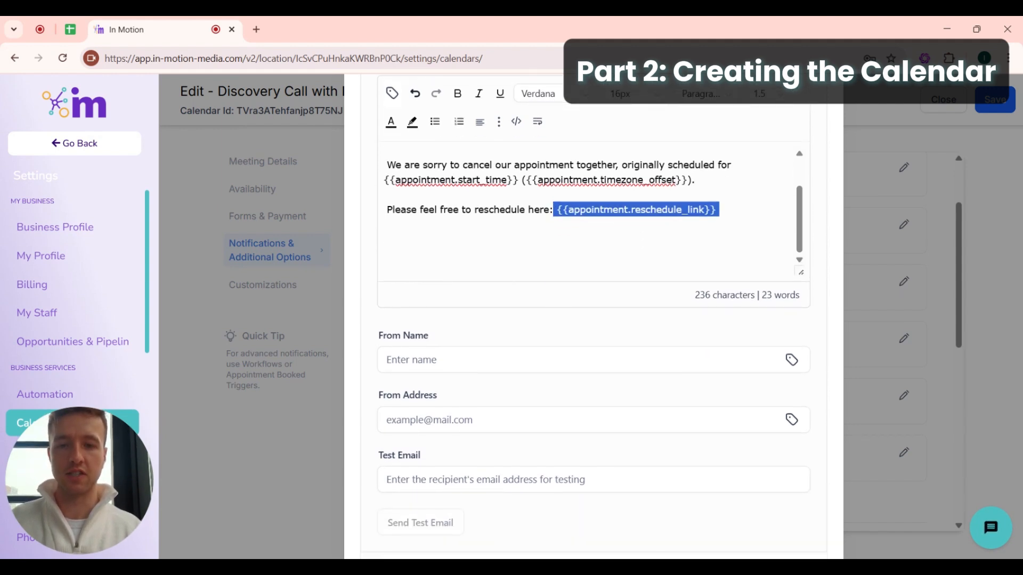
{"action": "scroll", "coordinate": [513, 289], "scroll_direction": "up", "scroll_amount": 1}
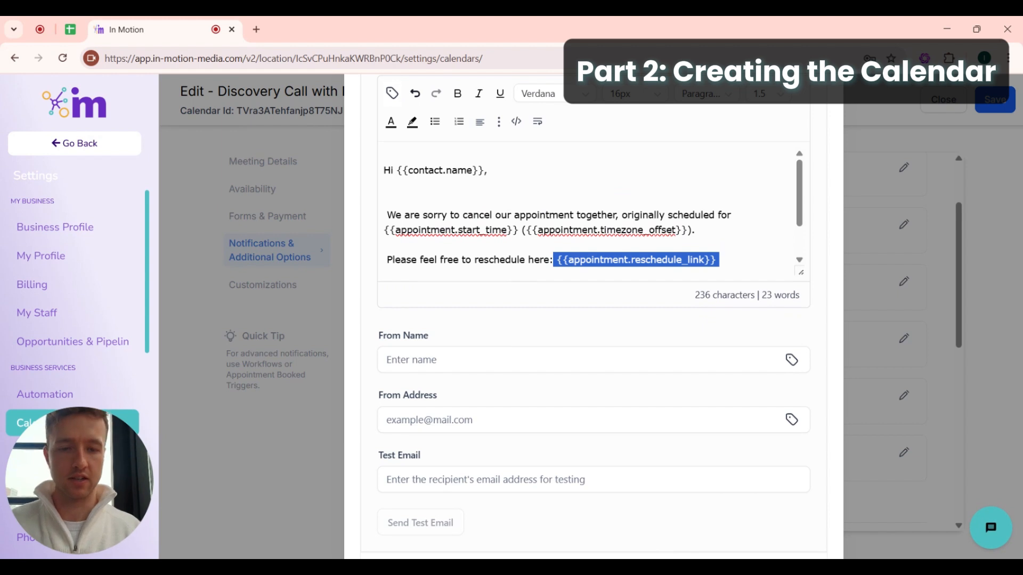
{"action": "scroll", "coordinate": [591, 213], "scroll_direction": "down", "scroll_amount": 1}
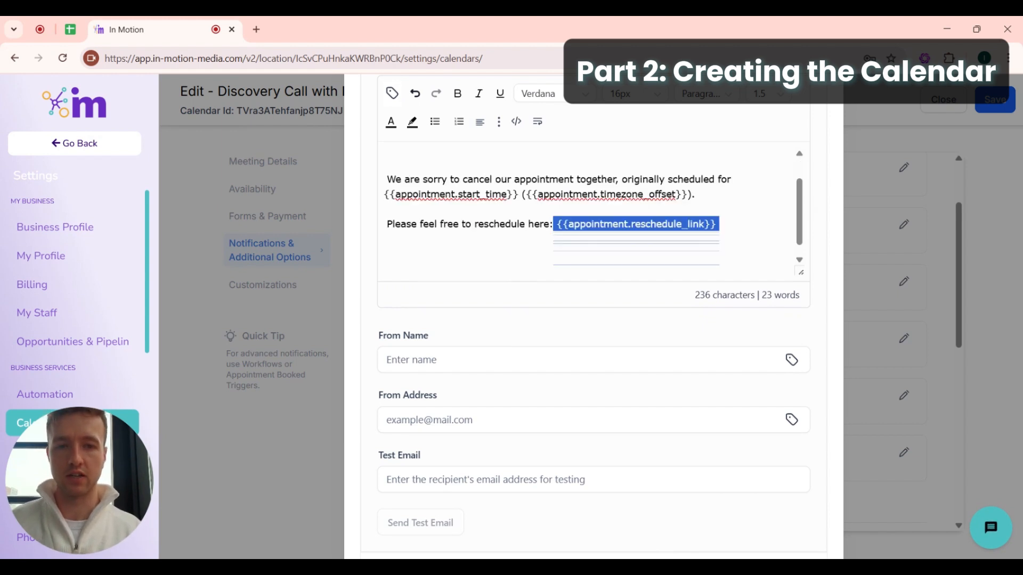
{"action": "left_click", "coordinate": [720, 224]}
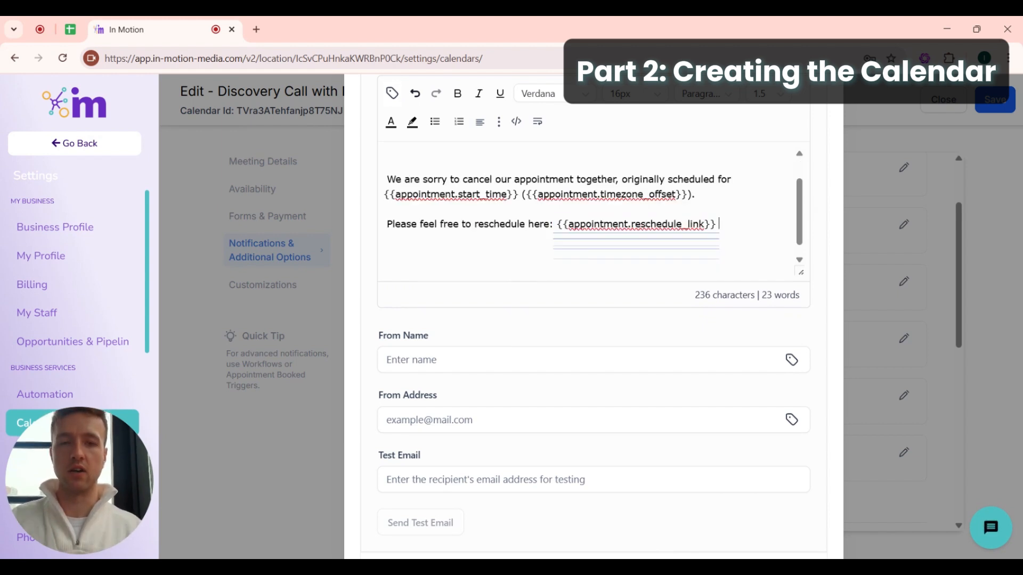
{"action": "scroll", "coordinate": [591, 213], "scroll_direction": "up", "scroll_amount": 1}
{"action": "scroll", "coordinate": [623, 338], "scroll_direction": "up", "scroll_amount": 3}
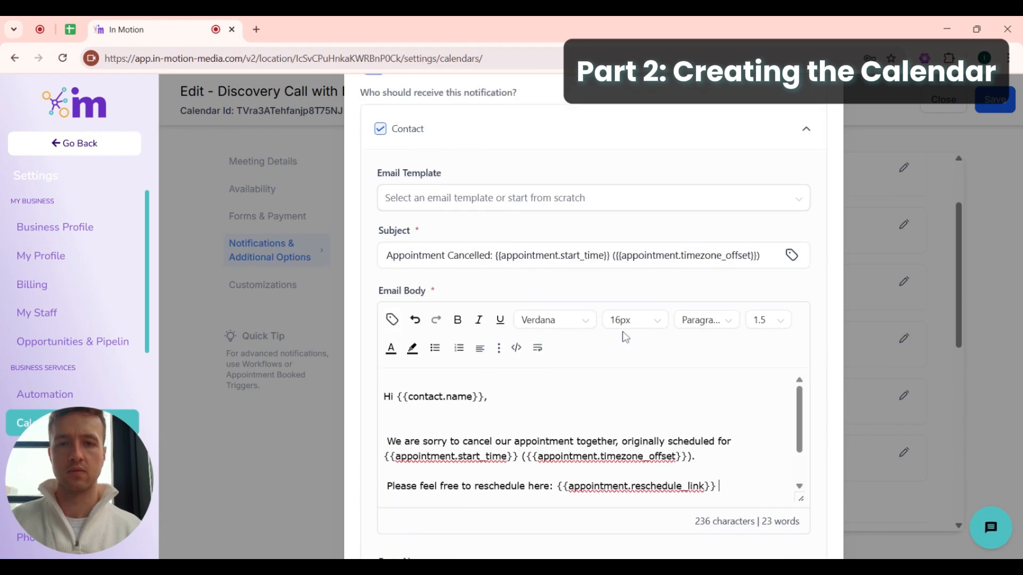
{"action": "scroll", "coordinate": [624, 336], "scroll_direction": "down", "scroll_amount": 6}
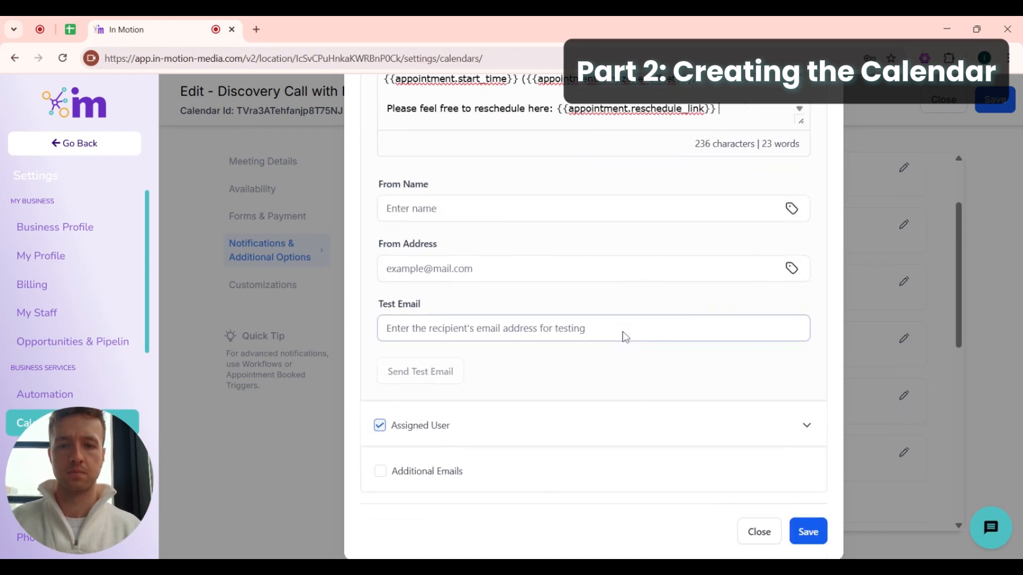
- Save the Cancellation notification and close its editor
{"action": "left_click", "coordinate": [803, 538]}
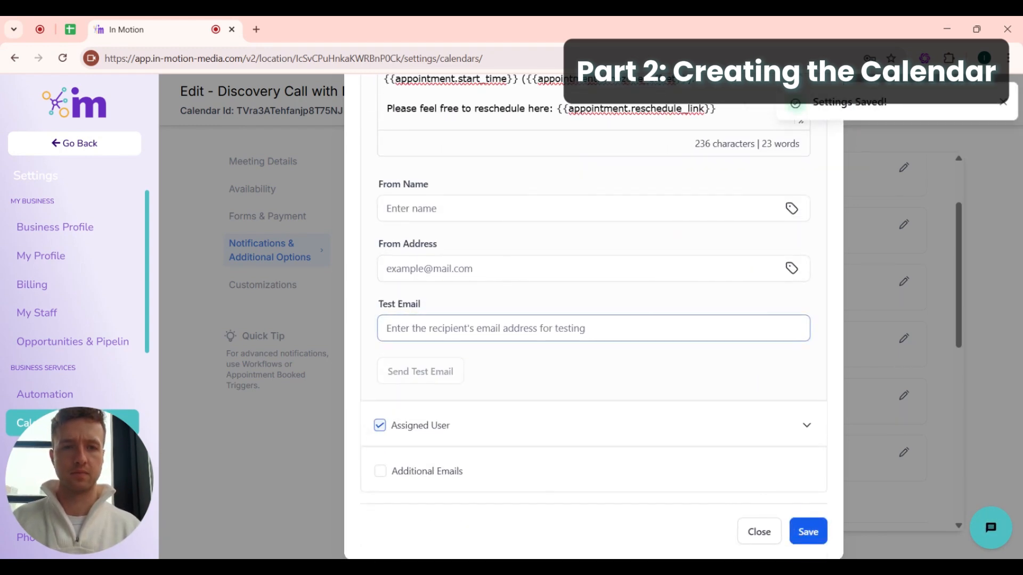
{"action": "left_click", "coordinate": [1004, 102]}
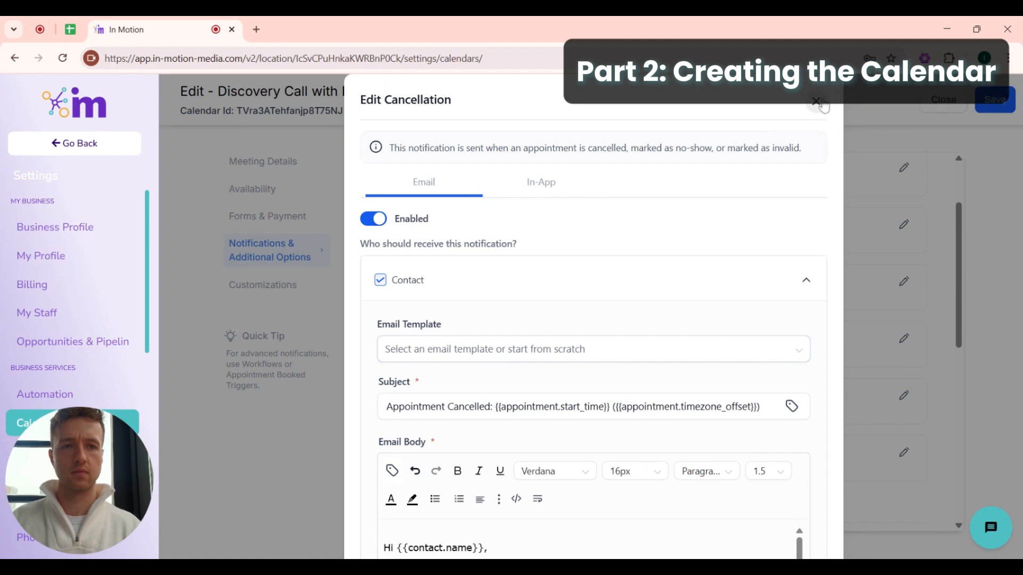
{"action": "left_click", "coordinate": [822, 107]}
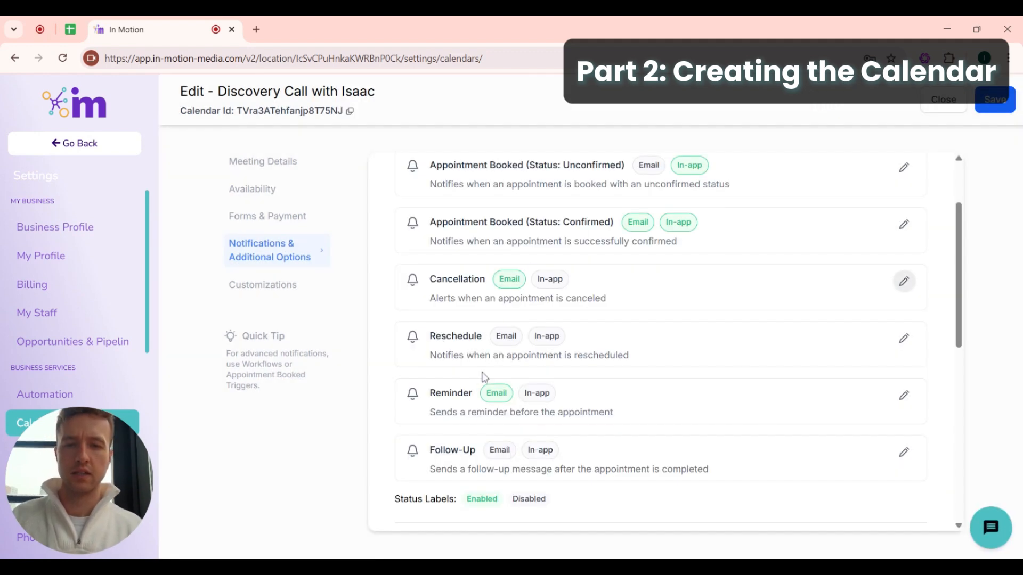
- Enable the Reschedule email notification without Additional Emails and expand the Contact email
{"action": "left_click", "coordinate": [904, 341]}
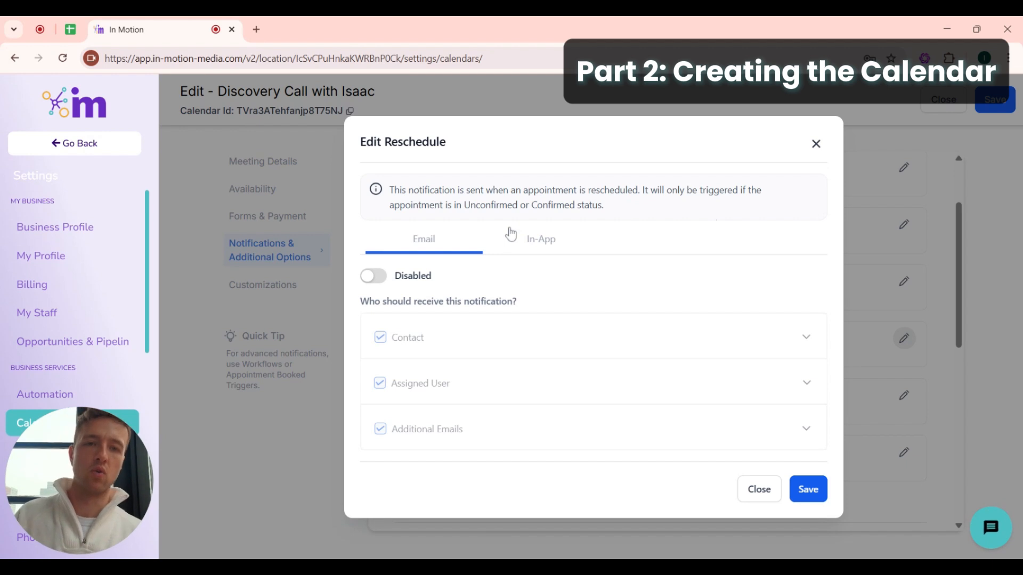
{"action": "left_click", "coordinate": [373, 277]}
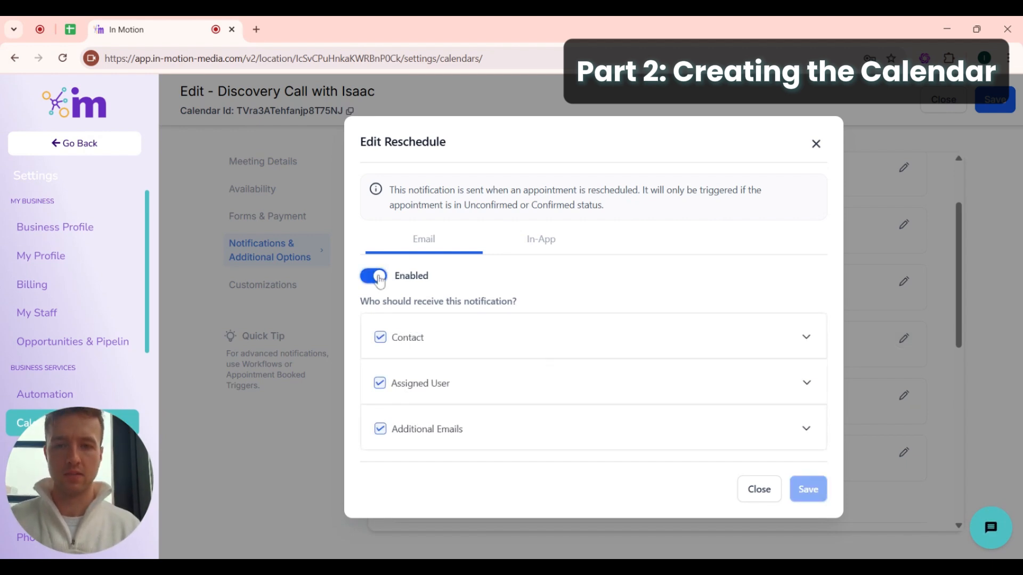
{"action": "left_click", "coordinate": [380, 429]}
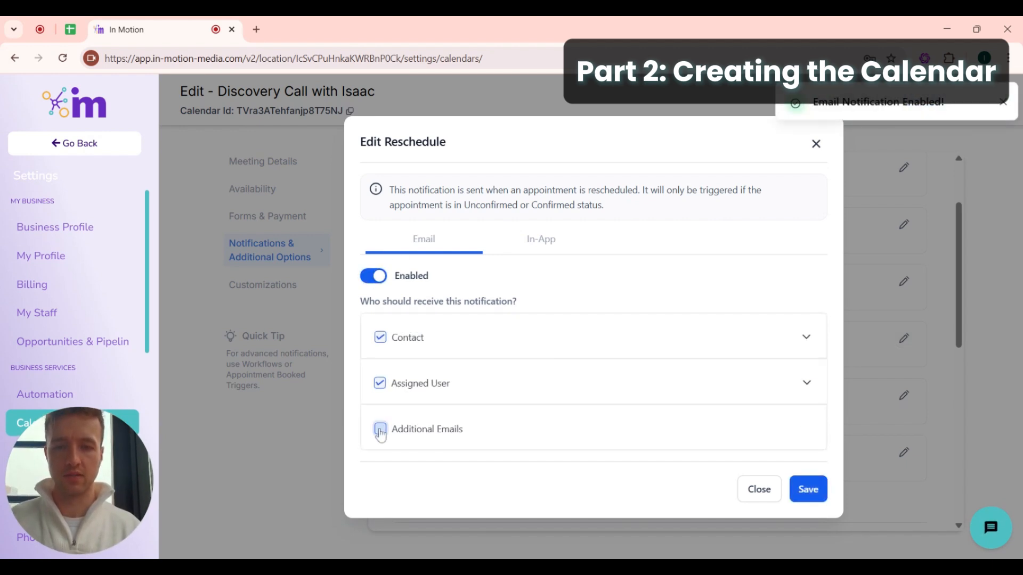
{"action": "left_click", "coordinate": [805, 336]}
- Review the reschedule email's greeting, rescheduled sentence and appointment detail lines
{"action": "scroll", "coordinate": [631, 303], "scroll_direction": "down", "scroll_amount": 5}
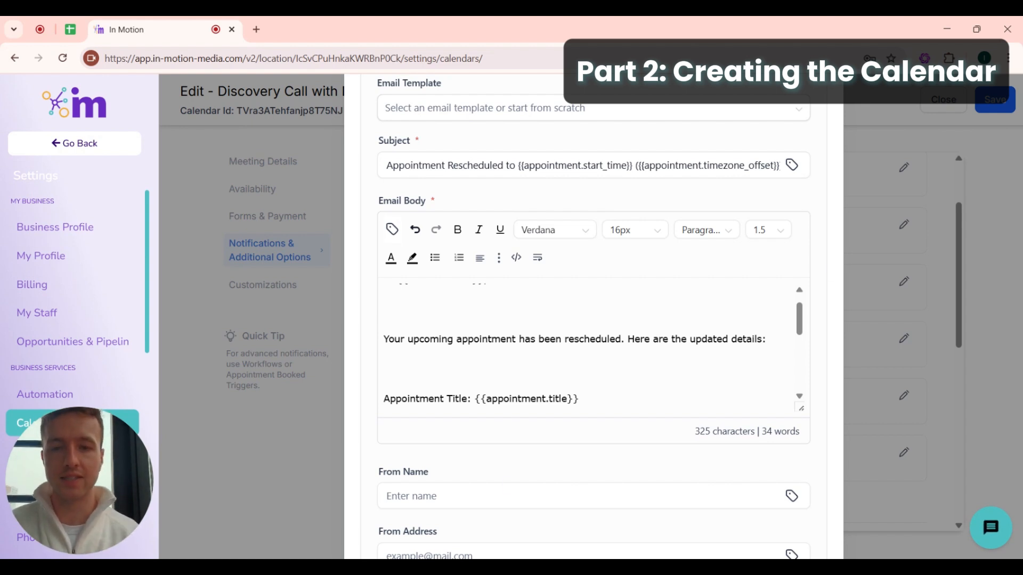
{"action": "scroll", "coordinate": [591, 349], "scroll_direction": "up", "scroll_amount": 1}
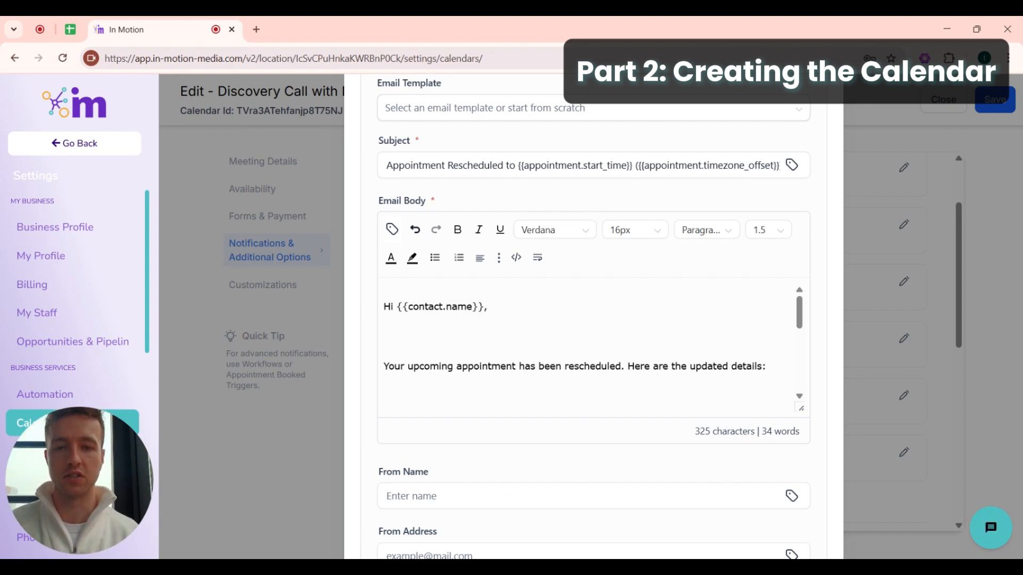
{"action": "left_click", "coordinate": [384, 351]}
{"action": "left_click", "coordinate": [667, 366]}
{"action": "left_click_drag", "start_coordinate": [601, 366], "coordinate": [384, 350]}
{"action": "scroll", "coordinate": [384, 351], "scroll_direction": "down", "scroll_amount": 4}
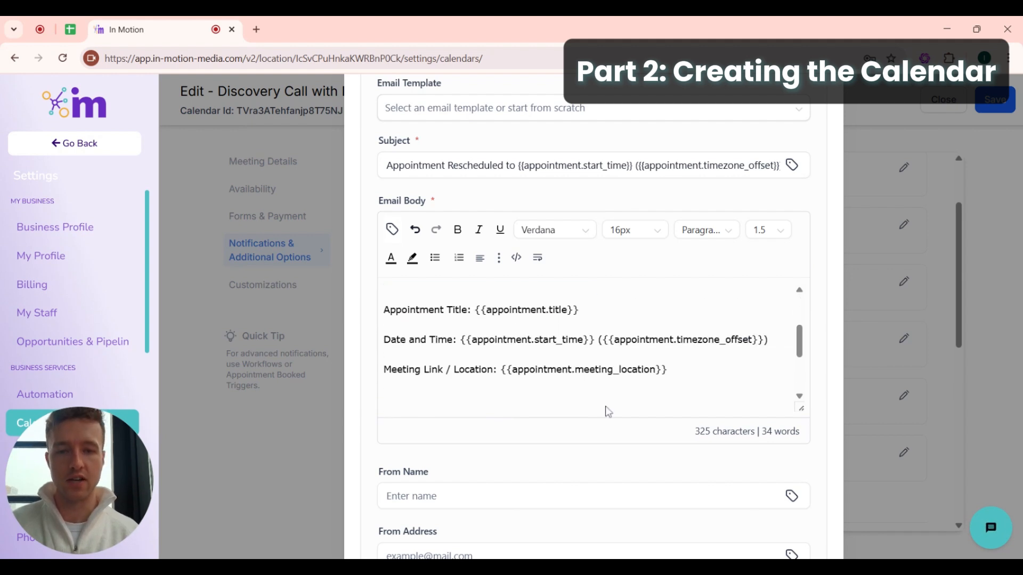
{"action": "scroll", "coordinate": [605, 411], "scroll_direction": "down", "scroll_amount": 2}
{"action": "scroll", "coordinate": [593, 347], "scroll_direction": "down", "scroll_amount": 1}
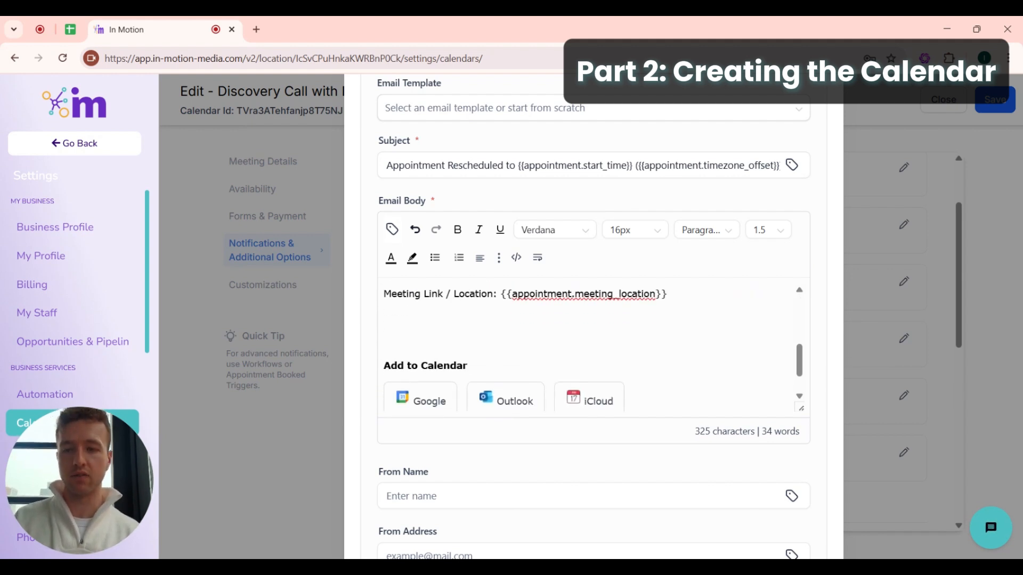
{"action": "scroll", "coordinate": [586, 346], "scroll_direction": "up", "scroll_amount": 4}
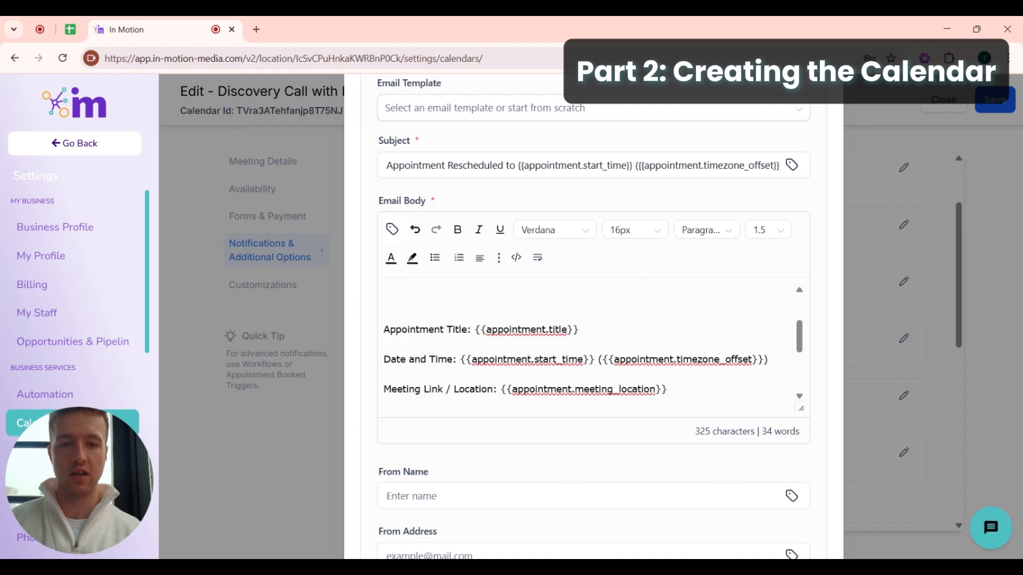
{"action": "left_click_drag", "start_coordinate": [668, 390], "coordinate": [385, 375]}
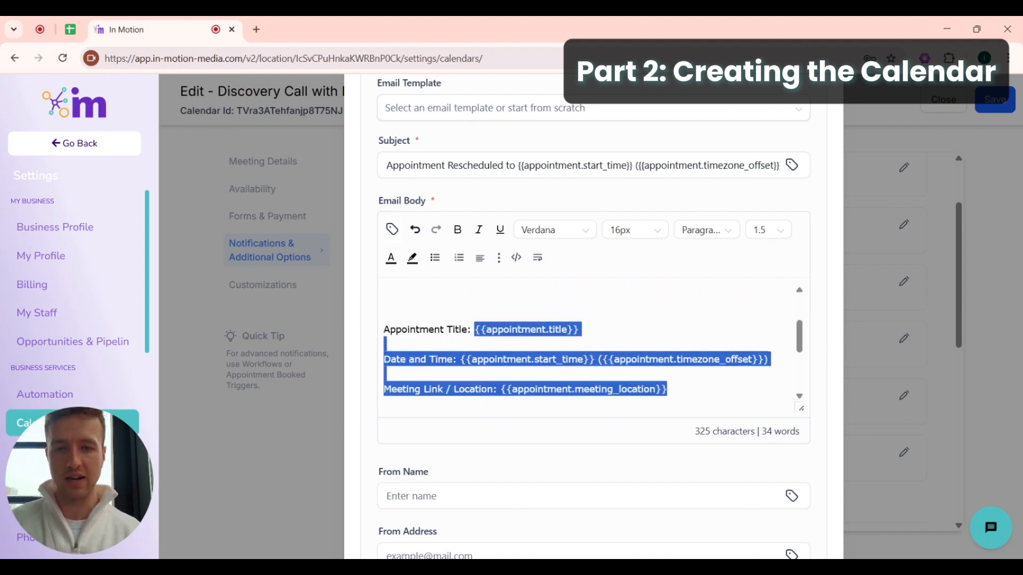
{"action": "left_click", "coordinate": [591, 345]}
{"action": "scroll", "coordinate": [591, 345], "scroll_direction": "up", "scroll_amount": 2}
{"action": "scroll", "coordinate": [586, 346], "scroll_direction": "down", "scroll_amount": 5}
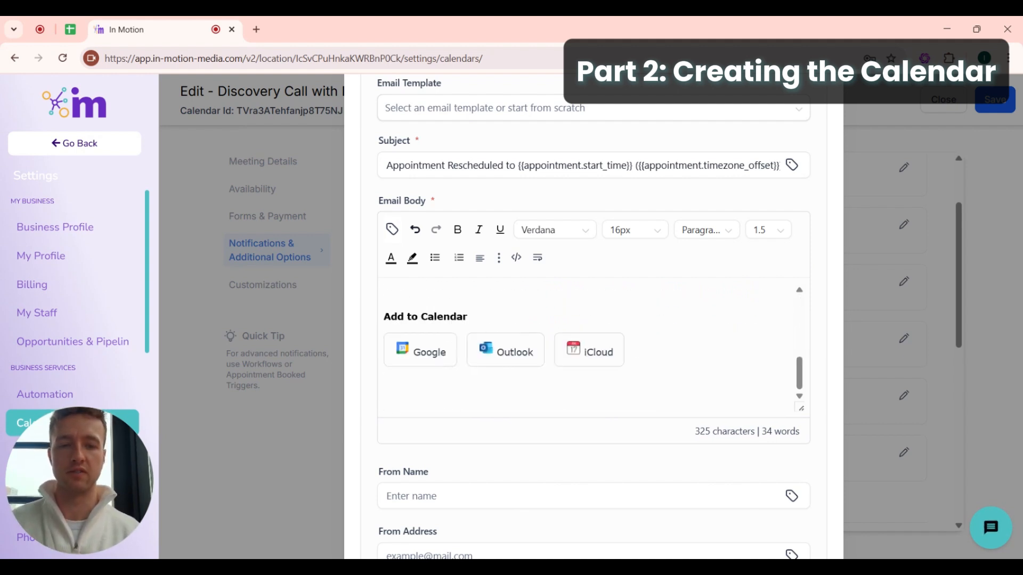
{"action": "scroll", "coordinate": [568, 431], "scroll_direction": "down", "scroll_amount": 5}
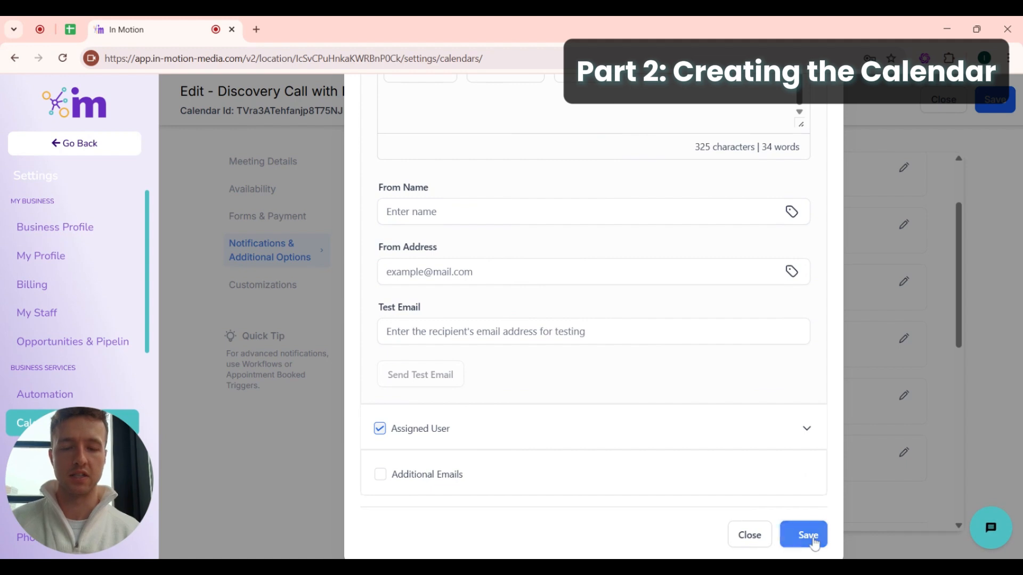
- Save the Reschedule notification and close its editor
{"action": "left_click", "coordinate": [805, 537]}
{"action": "scroll", "coordinate": [786, 346], "scroll_direction": "up", "scroll_amount": 10}
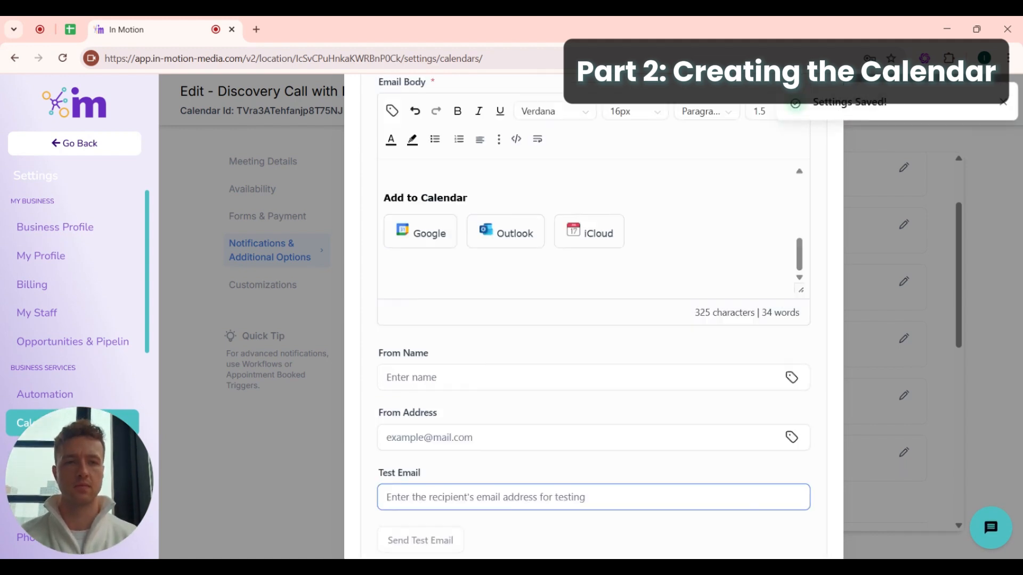
{"action": "left_click", "coordinate": [1002, 103]}
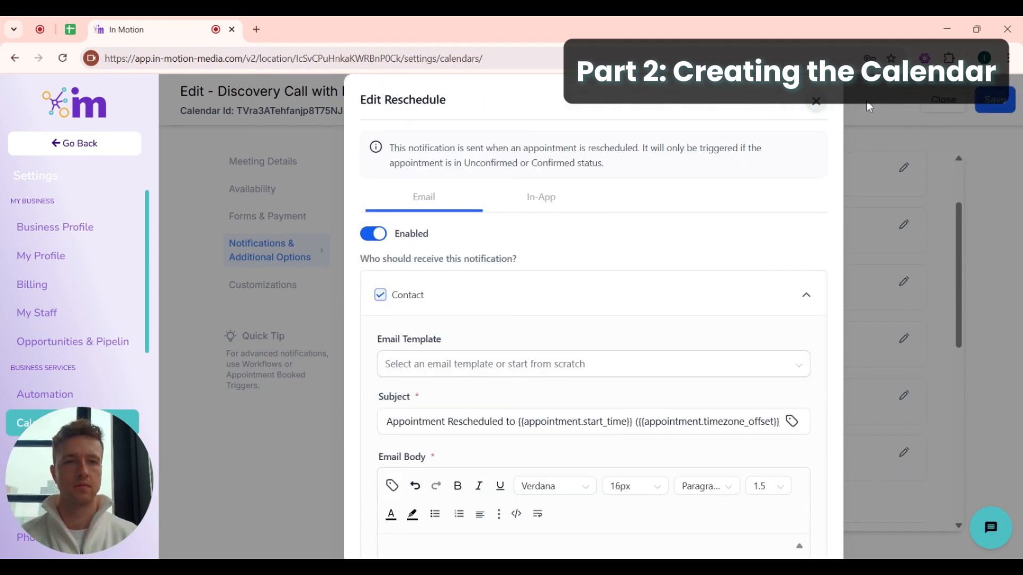
{"action": "left_click", "coordinate": [816, 102]}
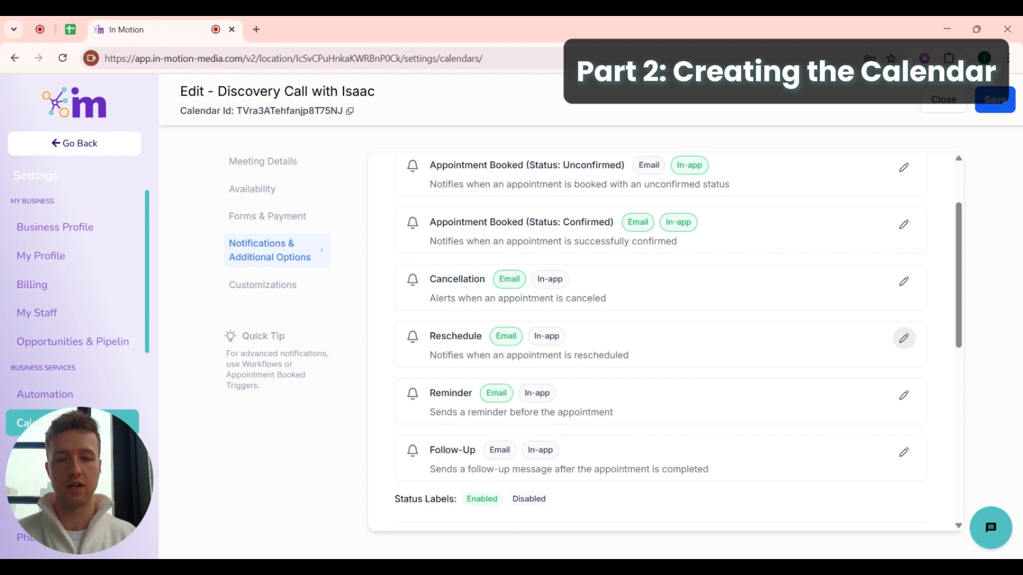
- Look over the Follow-Up notification and the rest of the notifications list
{"action": "left_click_drag", "start_coordinate": [435, 450], "coordinate": [470, 450]}
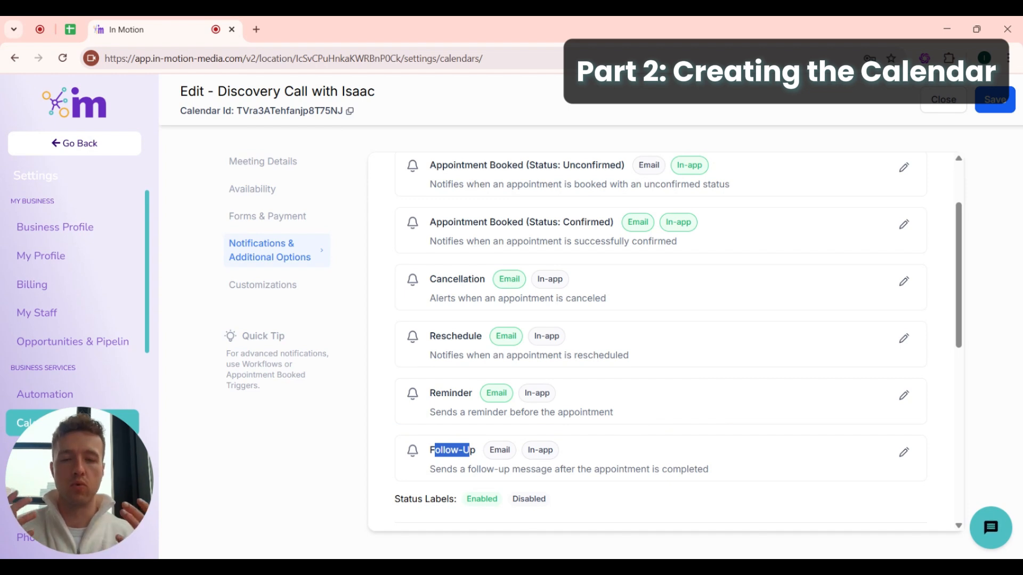
{"action": "left_click", "coordinate": [603, 460]}
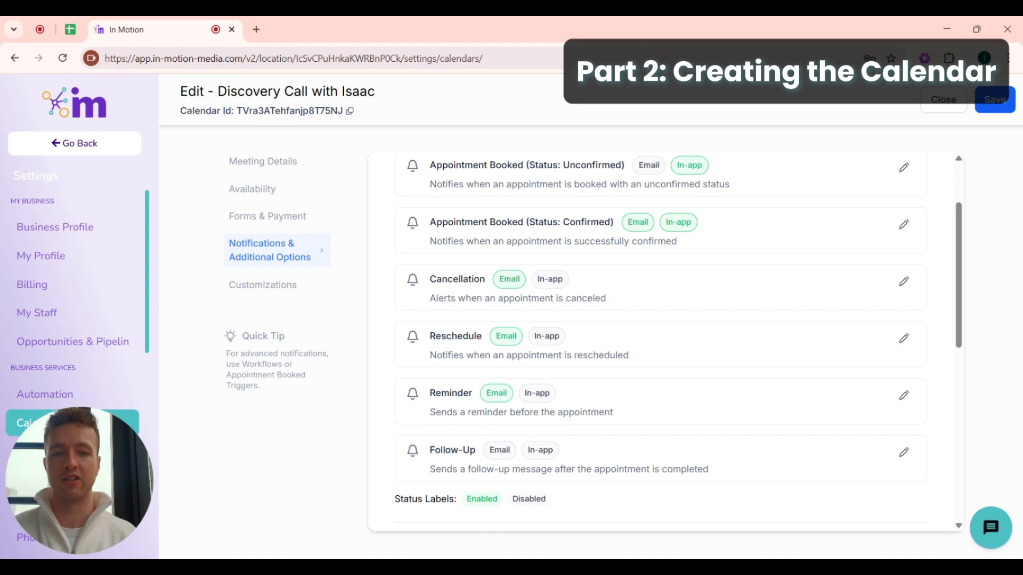
{"action": "scroll", "coordinate": [655, 322], "scroll_direction": "up", "scroll_amount": 2}
{"action": "scroll", "coordinate": [655, 325], "scroll_direction": "down", "scroll_amount": 7}
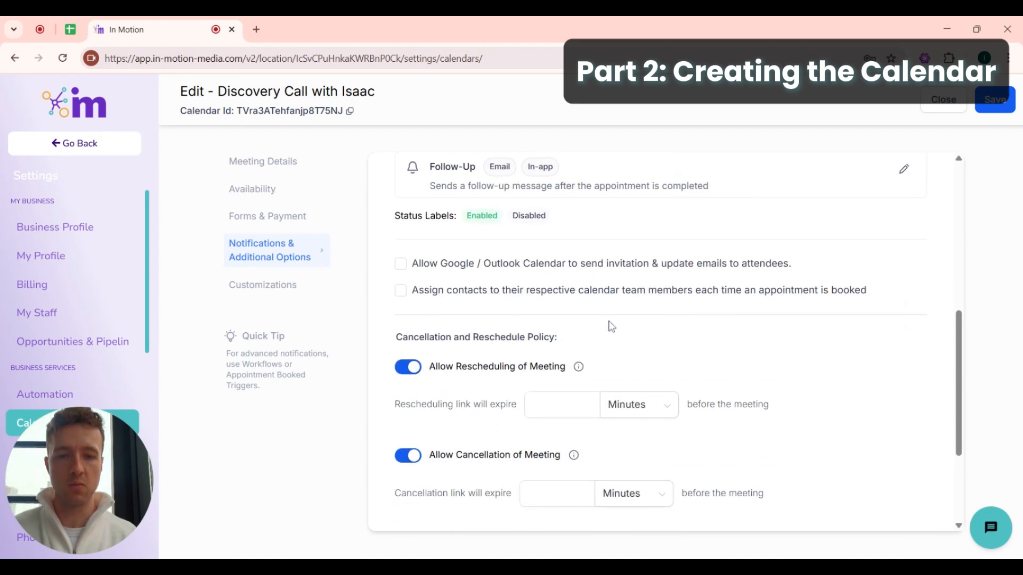
{"action": "scroll", "coordinate": [540, 240], "scroll_direction": "up", "scroll_amount": 2}
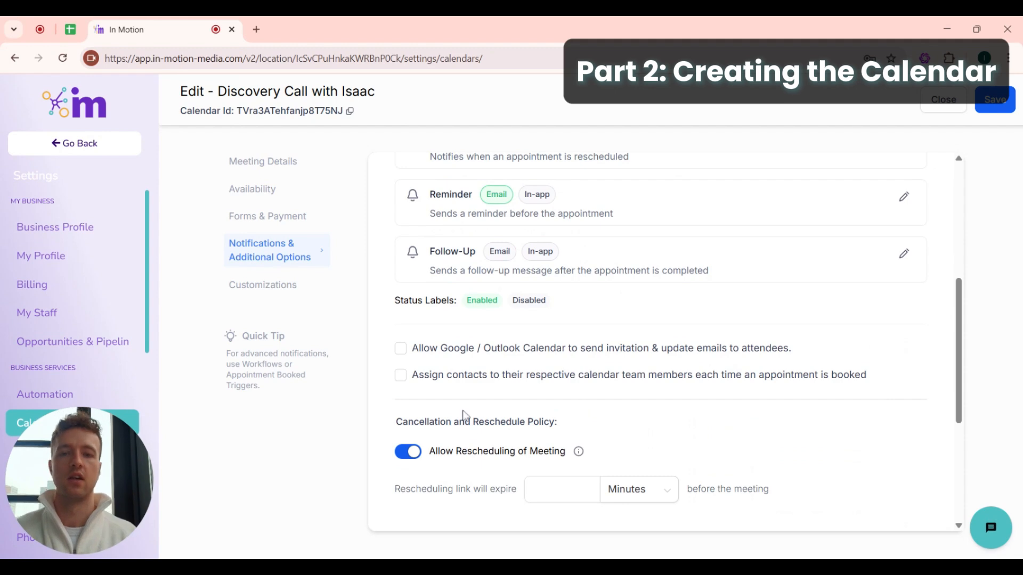
{"action": "scroll", "coordinate": [464, 415], "scroll_direction": "down", "scroll_amount": 1}
{"action": "scroll", "coordinate": [590, 239], "scroll_direction": "up", "scroll_amount": 5}
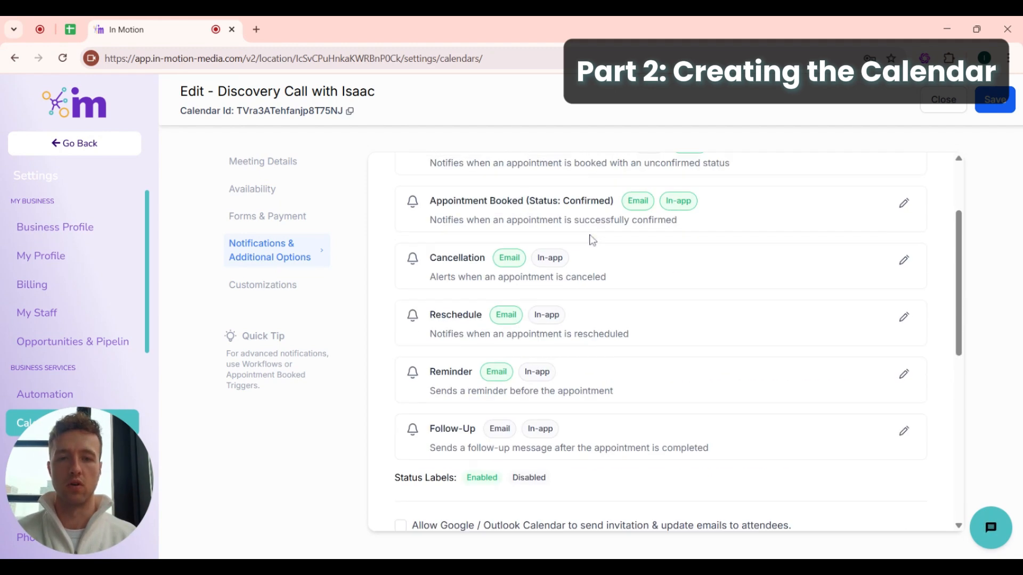
{"action": "scroll", "coordinate": [591, 240], "scroll_direction": "down", "scroll_amount": 5}
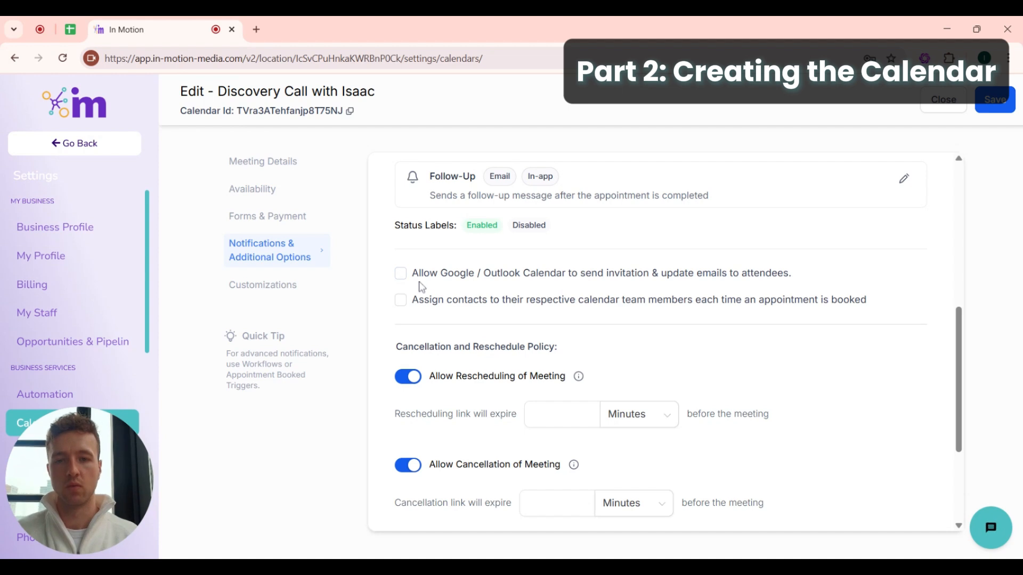
- Let Google / Outlook Calendar send invitation and update emails, and save the settings
{"action": "left_click", "coordinate": [400, 276]}
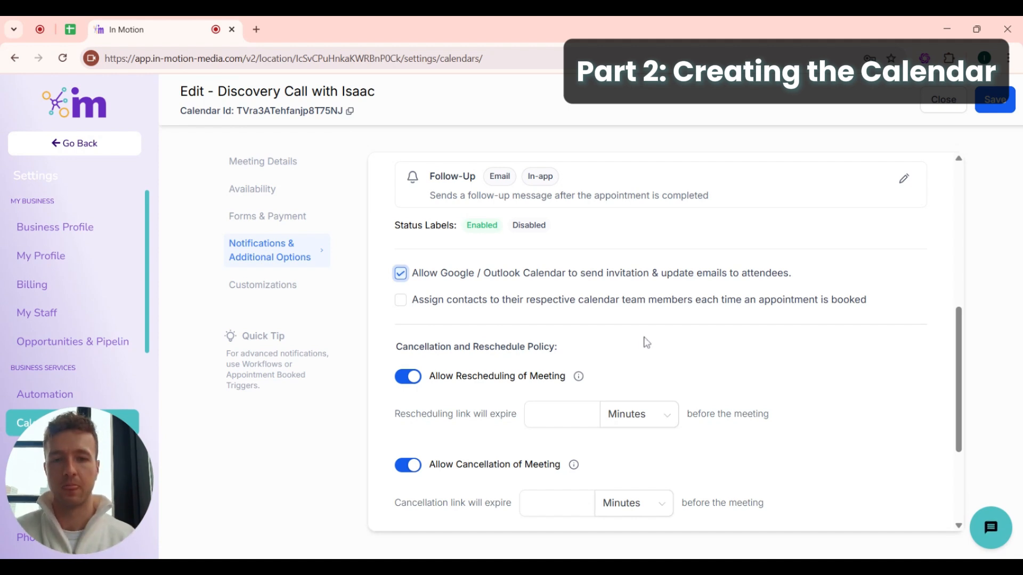
{"action": "scroll", "coordinate": [644, 342], "scroll_direction": "down", "scroll_amount": 3}
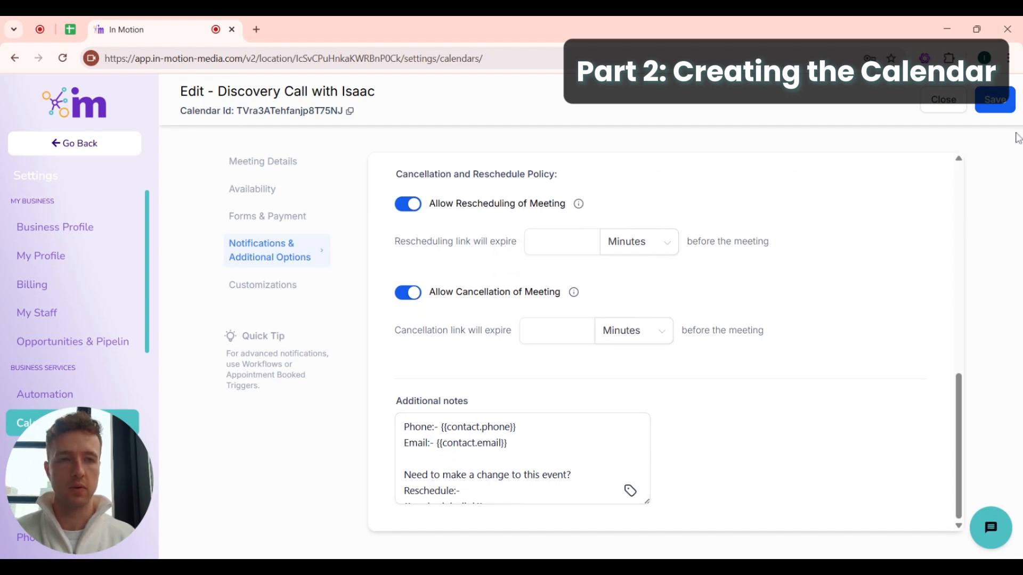
{"action": "left_click", "coordinate": [989, 103]}
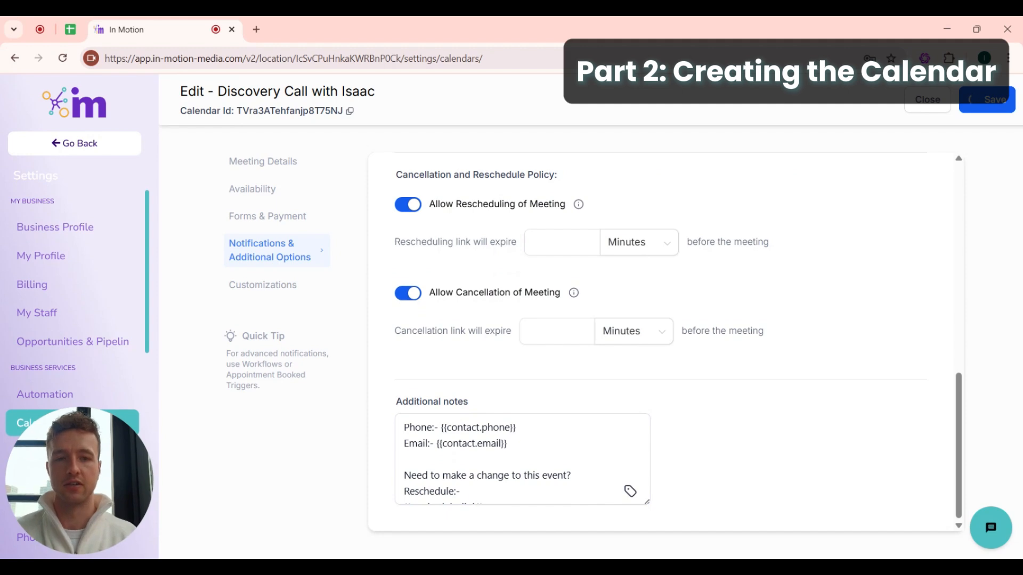
{"action": "left_click", "coordinate": [263, 285]}
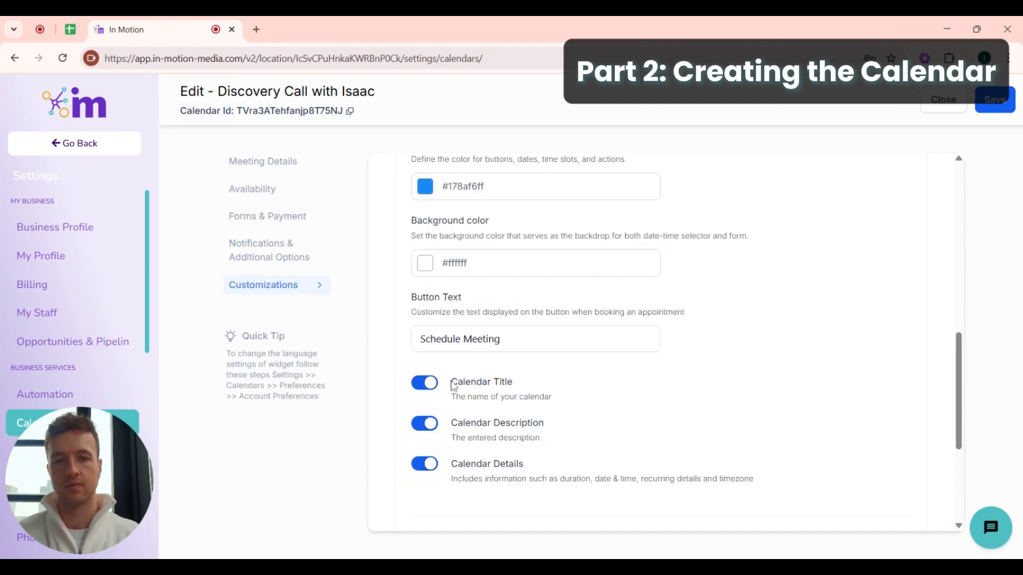
- Preview the booking widget in a new tab, checking the 45-minute title and description
{"action": "scroll", "coordinate": [696, 263], "scroll_direction": "up", "scroll_amount": 6}
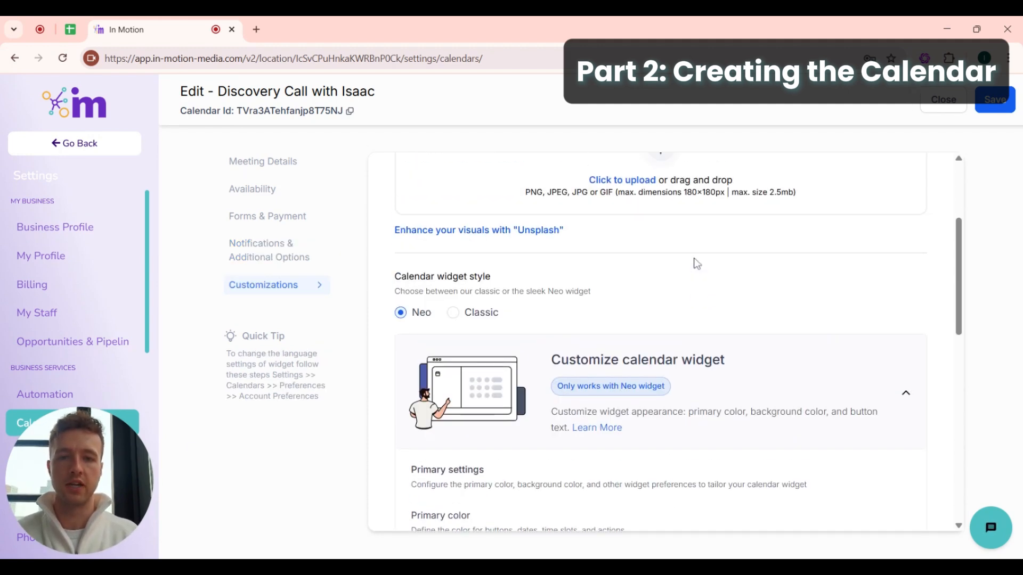
{"action": "scroll", "coordinate": [694, 263], "scroll_direction": "down", "scroll_amount": 5}
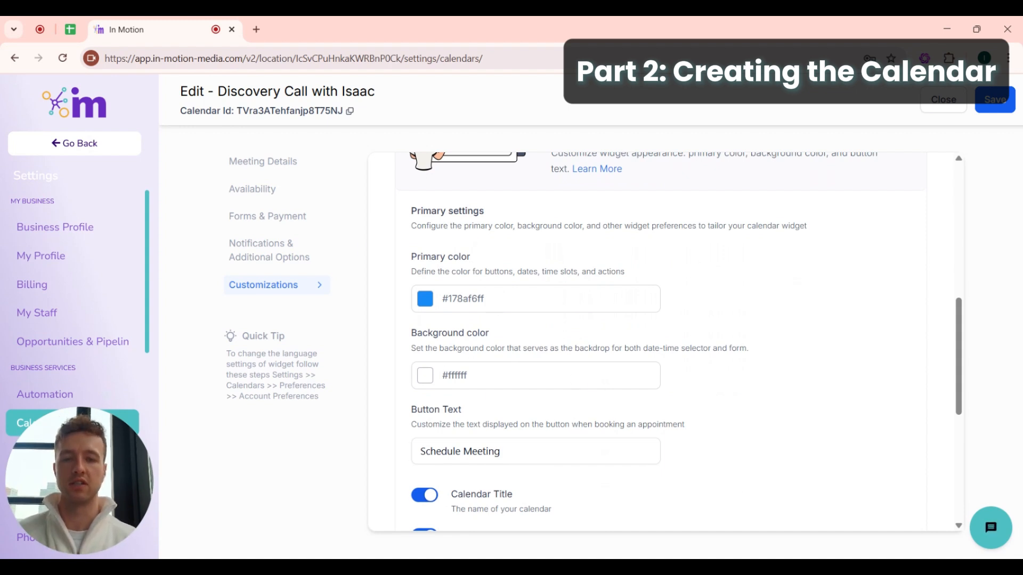
{"action": "scroll", "coordinate": [657, 321], "scroll_direction": "down", "scroll_amount": 3}
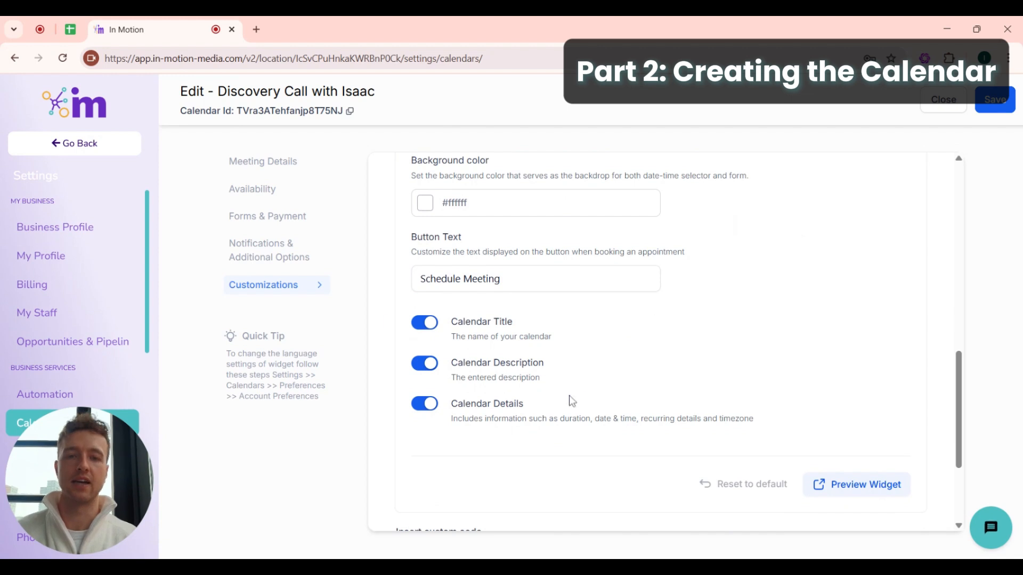
{"action": "left_click", "coordinate": [868, 490]}
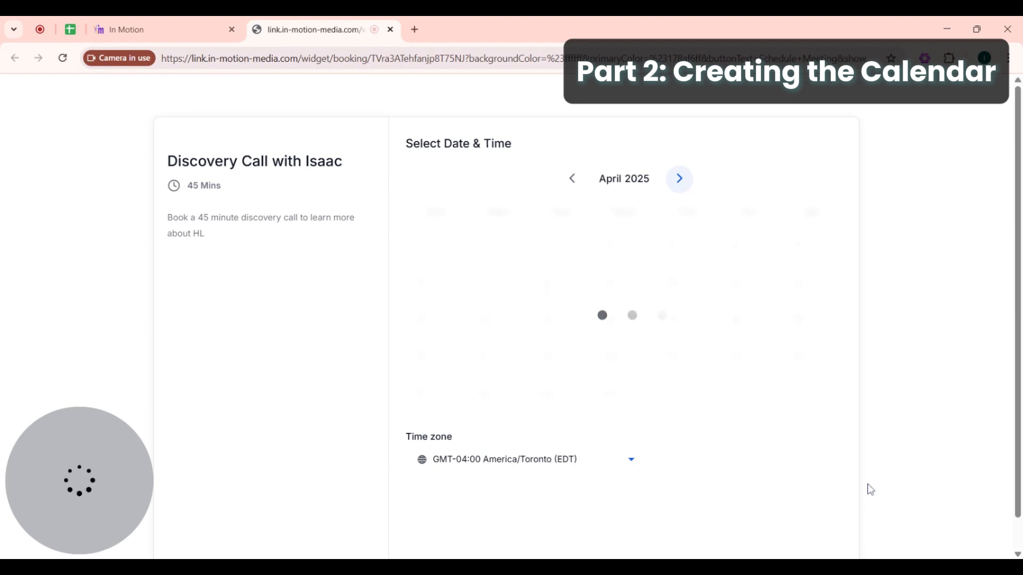
{"action": "left_click_drag", "start_coordinate": [166, 157], "coordinate": [335, 177]}
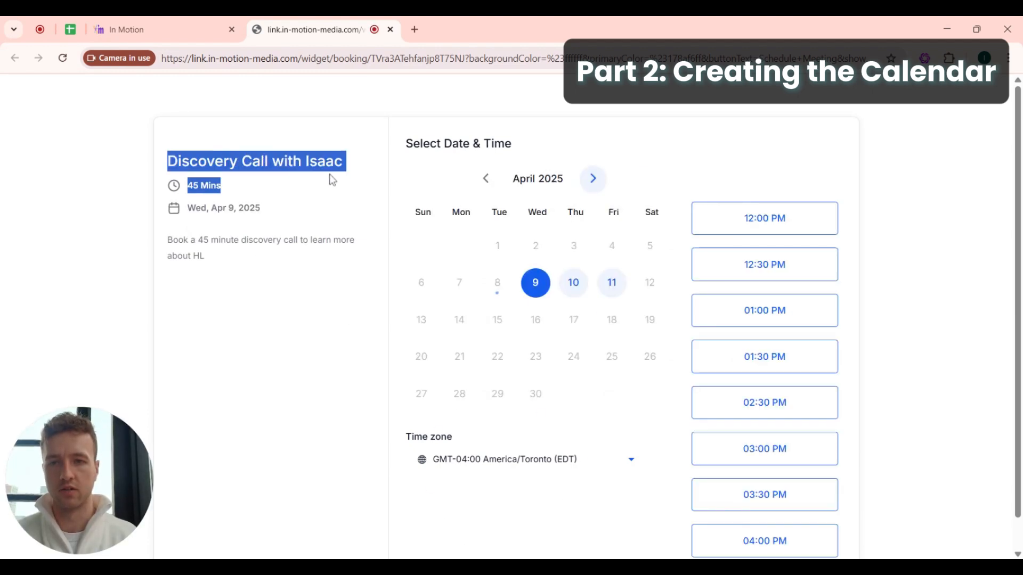
{"action": "left_click_drag", "start_coordinate": [217, 264], "coordinate": [155, 238]}
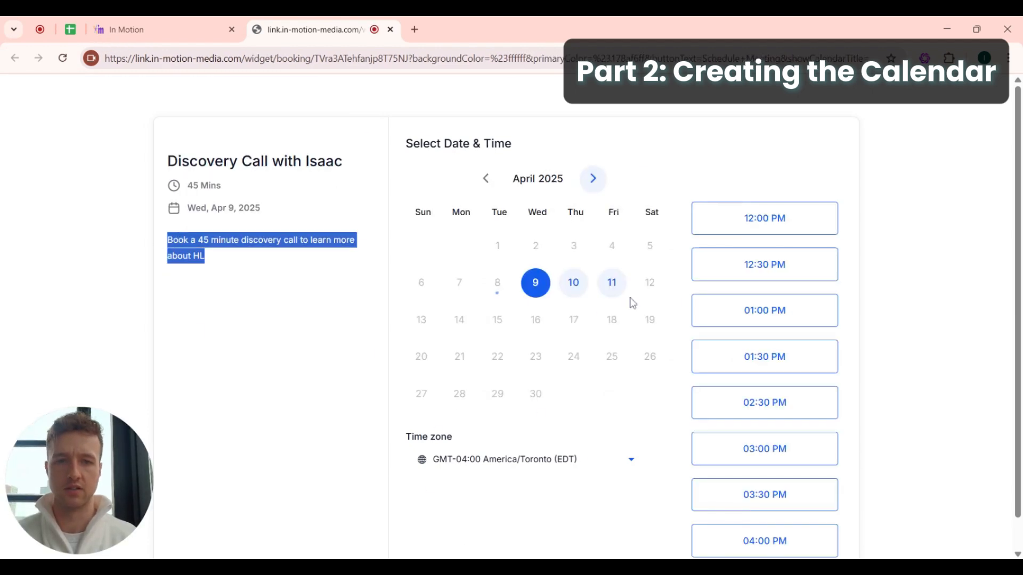
{"action": "scroll", "coordinate": [673, 297], "scroll_direction": "down", "scroll_amount": 1}
{"action": "scroll", "coordinate": [661, 283], "scroll_direction": "up", "scroll_amount": 1}
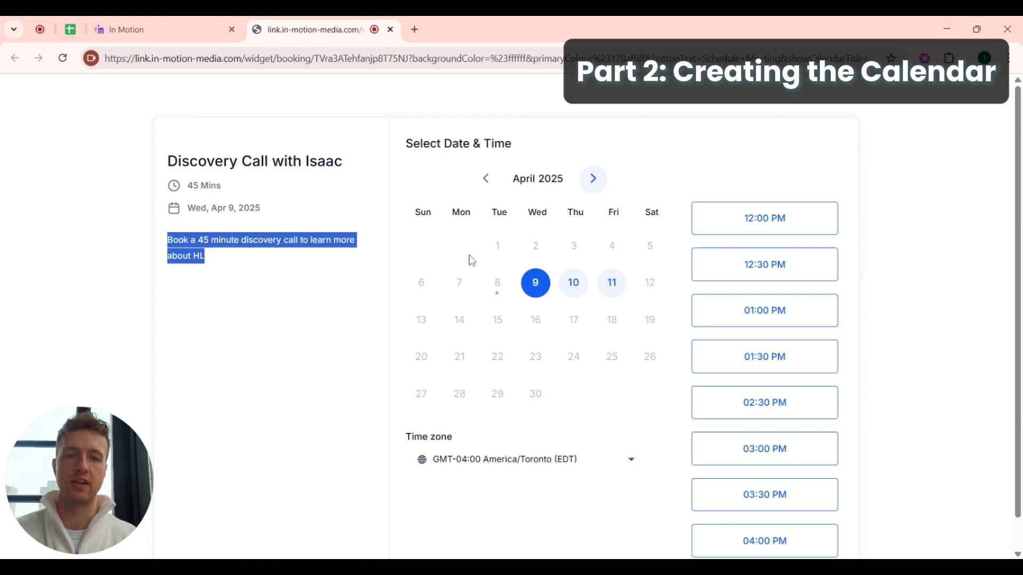
{"action": "left_click", "coordinate": [153, 26]}
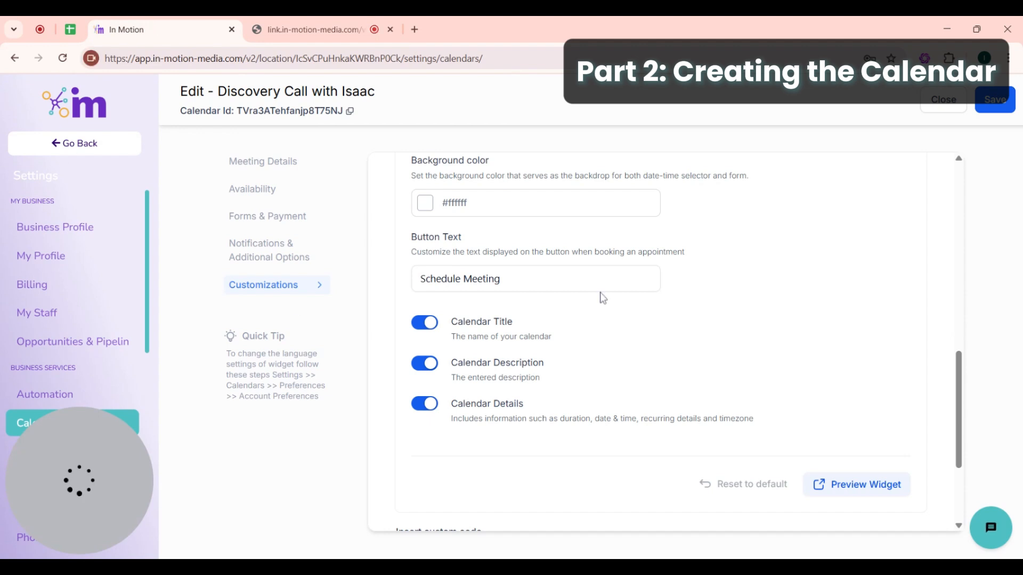
- Set the widget's primary colour to magenta #F617EFFF
{"action": "scroll", "coordinate": [615, 353], "scroll_direction": "down", "scroll_amount": 3}
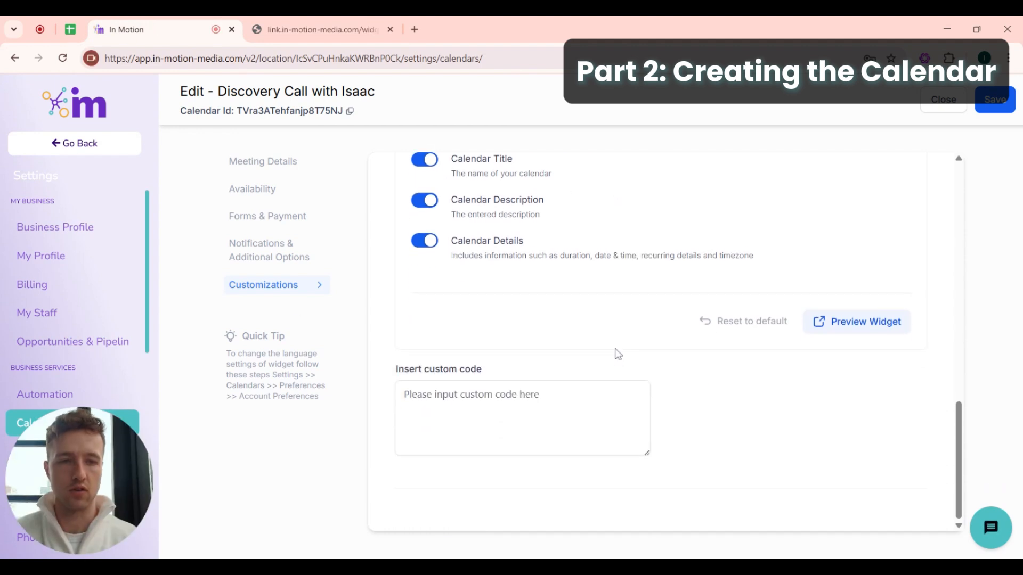
{"action": "scroll", "coordinate": [615, 353], "scroll_direction": "up", "scroll_amount": 2}
{"action": "scroll", "coordinate": [615, 354], "scroll_direction": "up", "scroll_amount": 4}
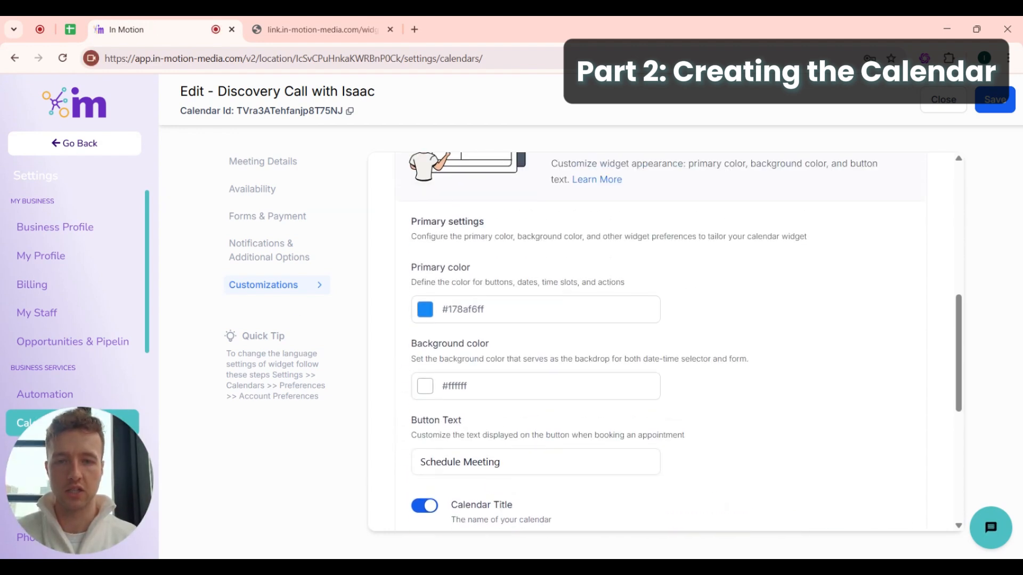
{"action": "left_click", "coordinate": [425, 309]}
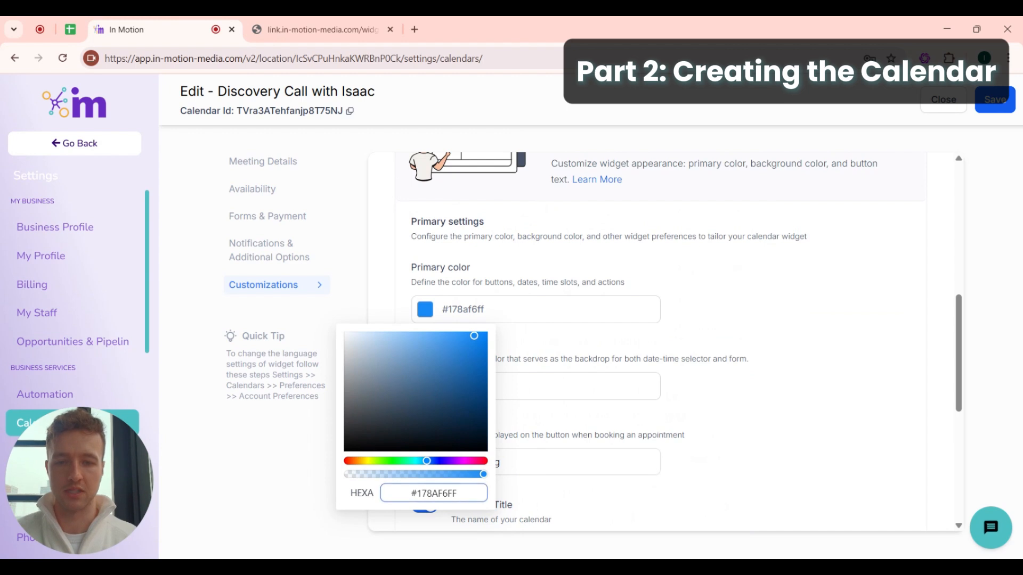
{"action": "left_click", "coordinate": [460, 493]}
{"action": "key", "text": "ctrl+a"}
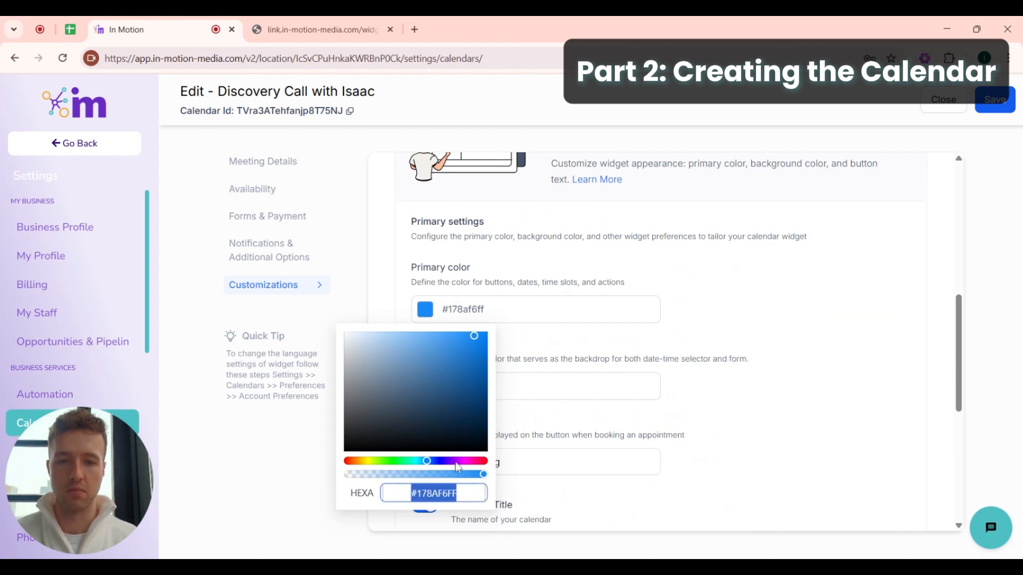
{"action": "left_click_drag", "start_coordinate": [457, 461], "coordinate": [385, 461]}
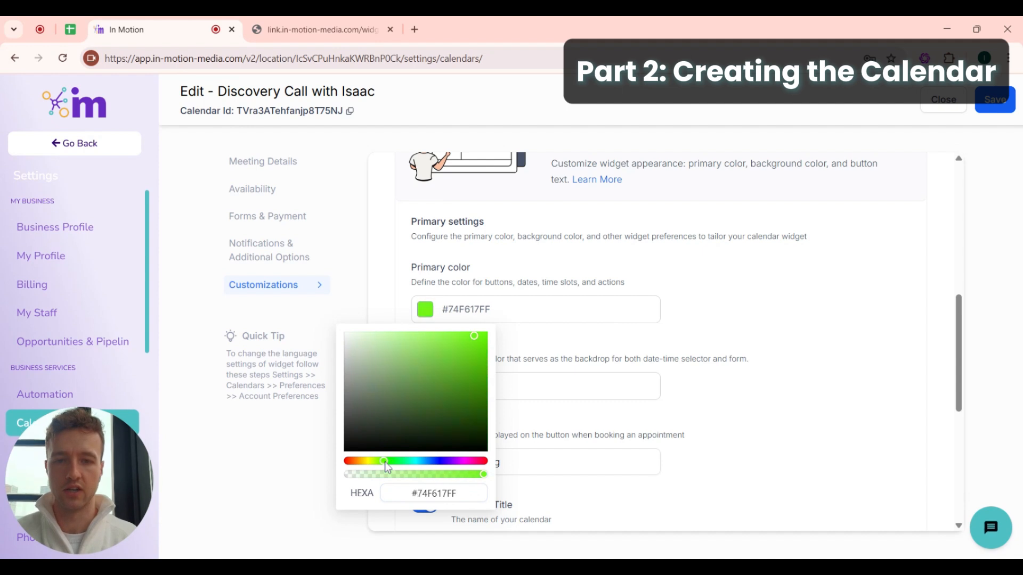
{"action": "left_click", "coordinate": [462, 461]}
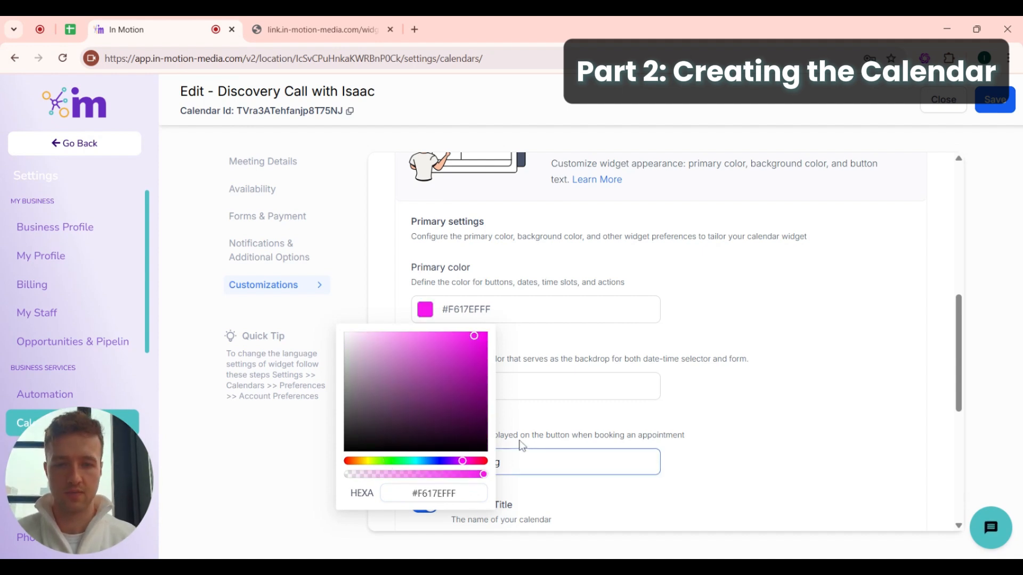
{"action": "left_click", "coordinate": [525, 388]}
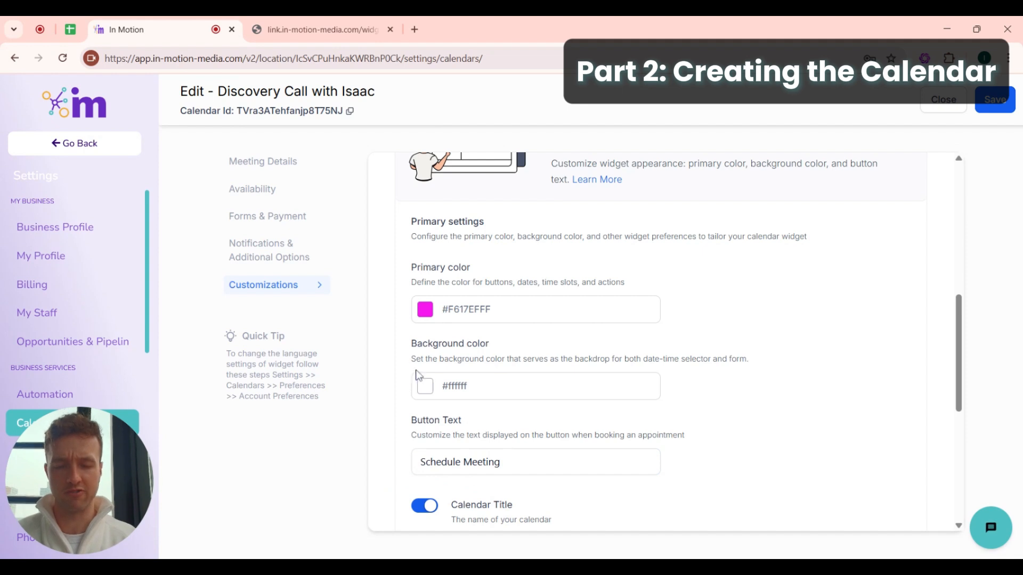
- Change the booking button text from 'Schedule Meeting' to 'Book Discovery Call'
{"action": "left_click_drag", "start_coordinate": [501, 460], "coordinate": [400, 471]}
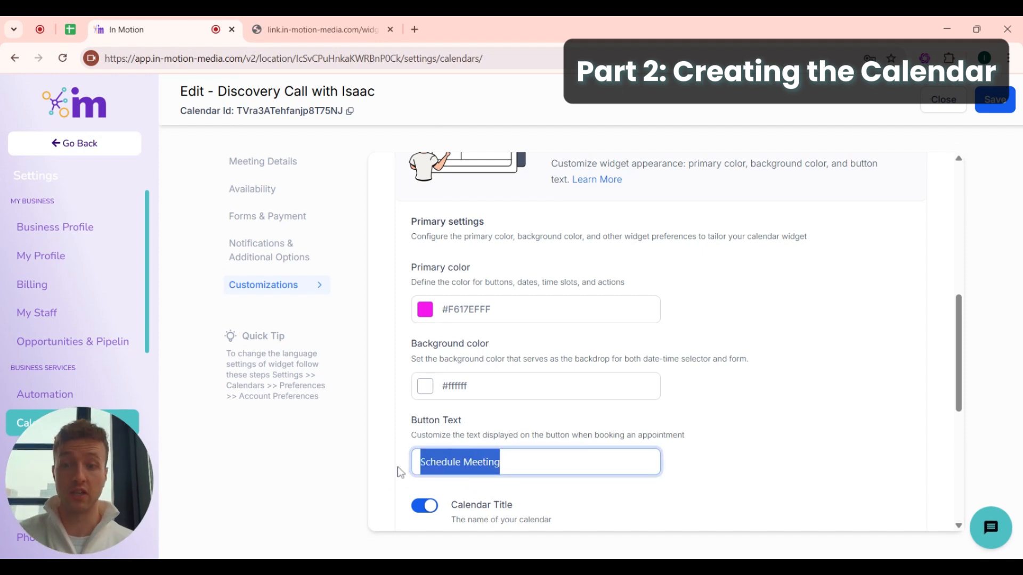
{"action": "key", "text": "Right"}
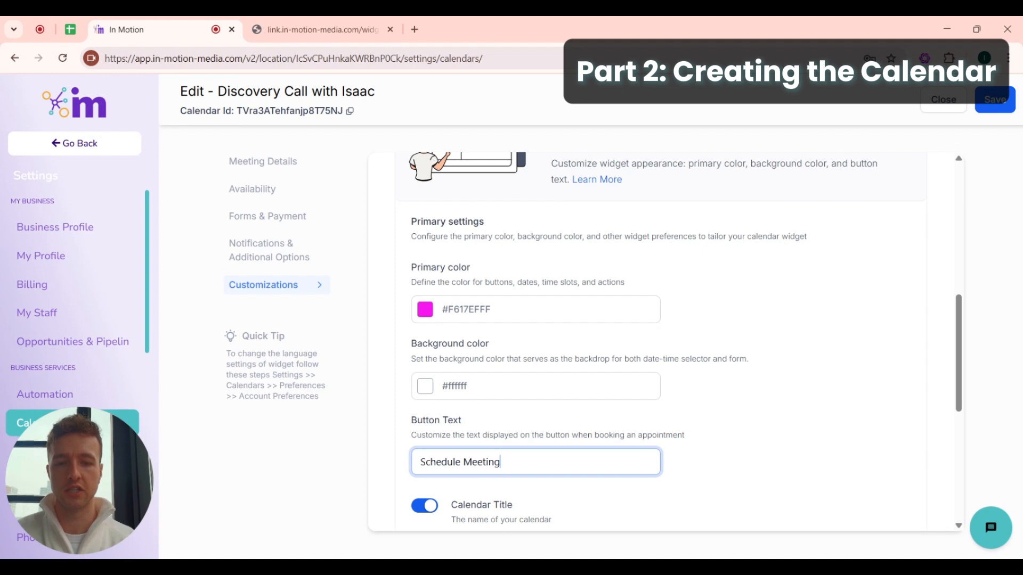
{"action": "left_click_drag", "start_coordinate": [501, 461], "coordinate": [418, 462]}
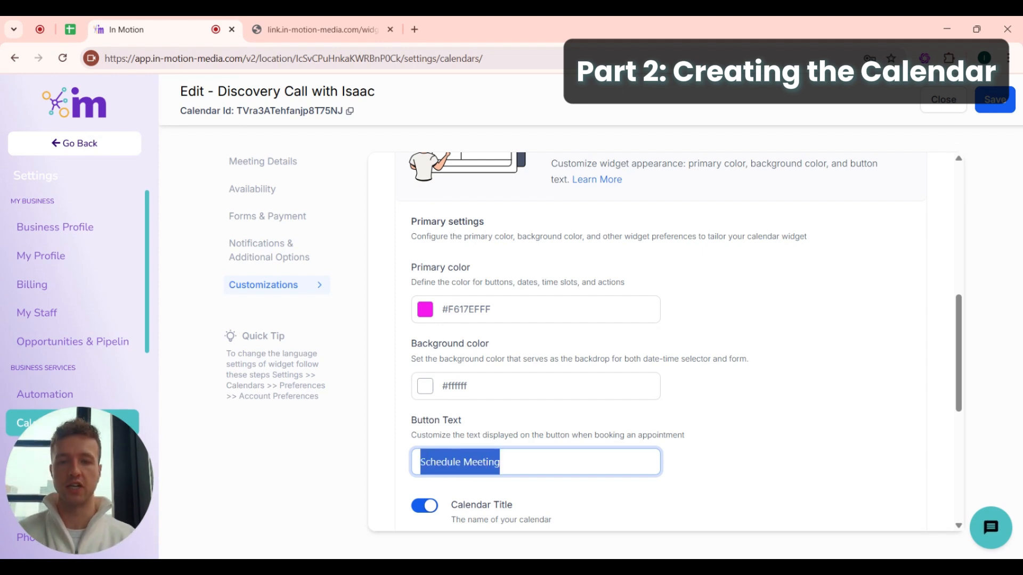
{"action": "type", "text": "BOOK"}
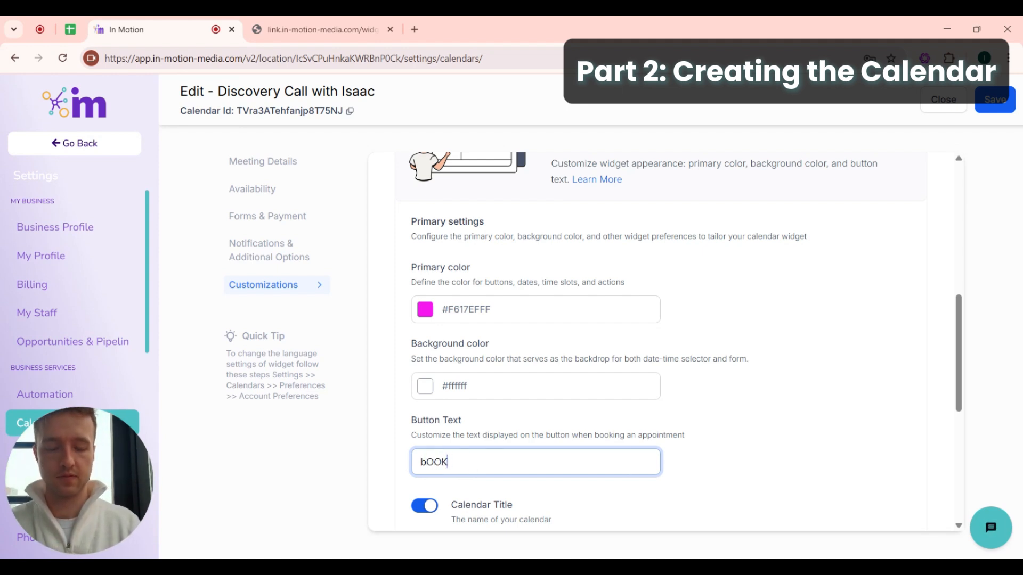
{"action": "key", "text": "BackSpace"}
{"action": "key", "text": "BackSpace"}
{"action": "key", "text": "BackSpace"}
{"action": "key", "text": "BackSpace"}
{"action": "type", "text": "Book"}
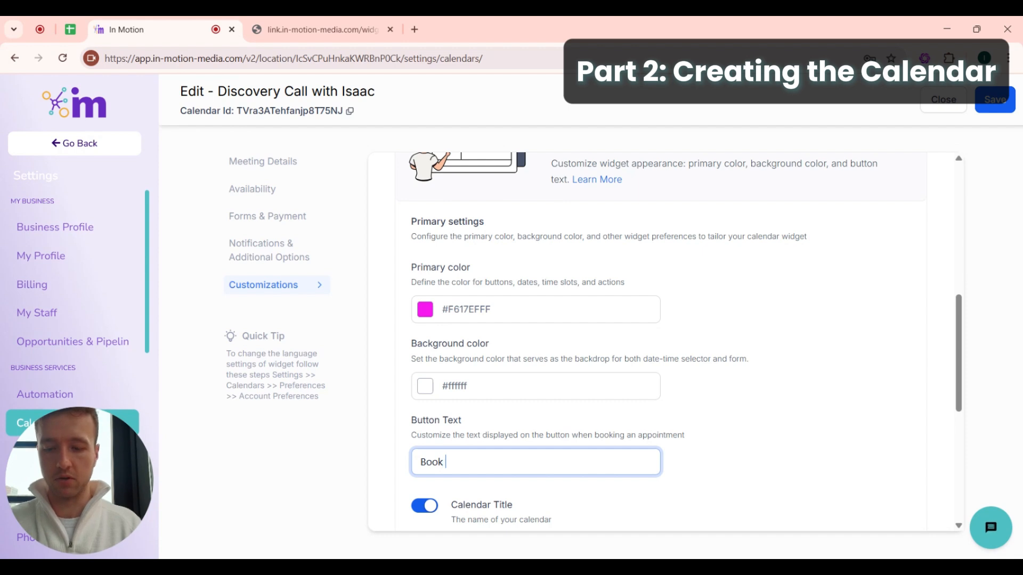
{"action": "type", "text": " Discovery"}
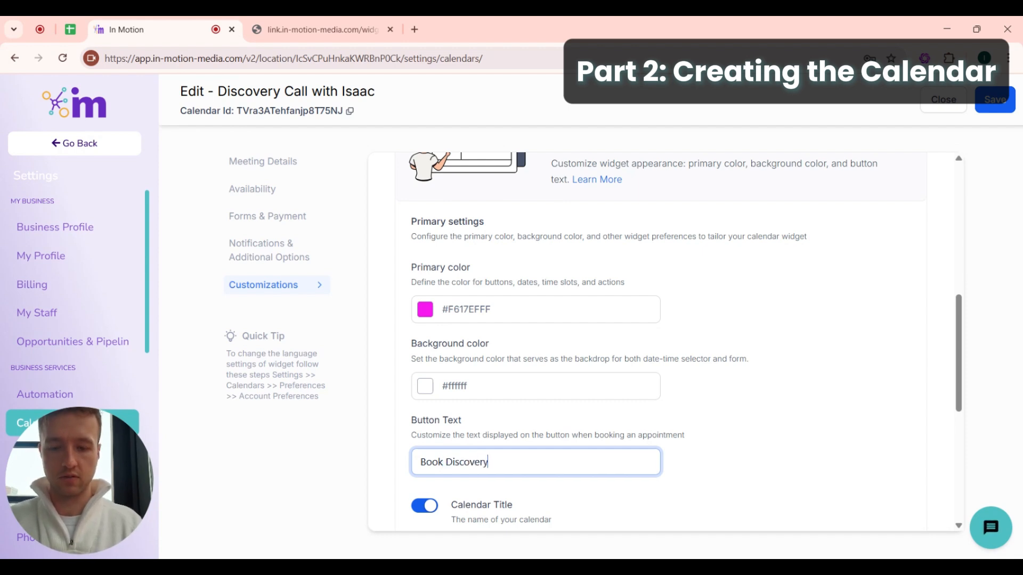
{"action": "type", "text": " Call"}
{"action": "left_click", "coordinate": [685, 449]}
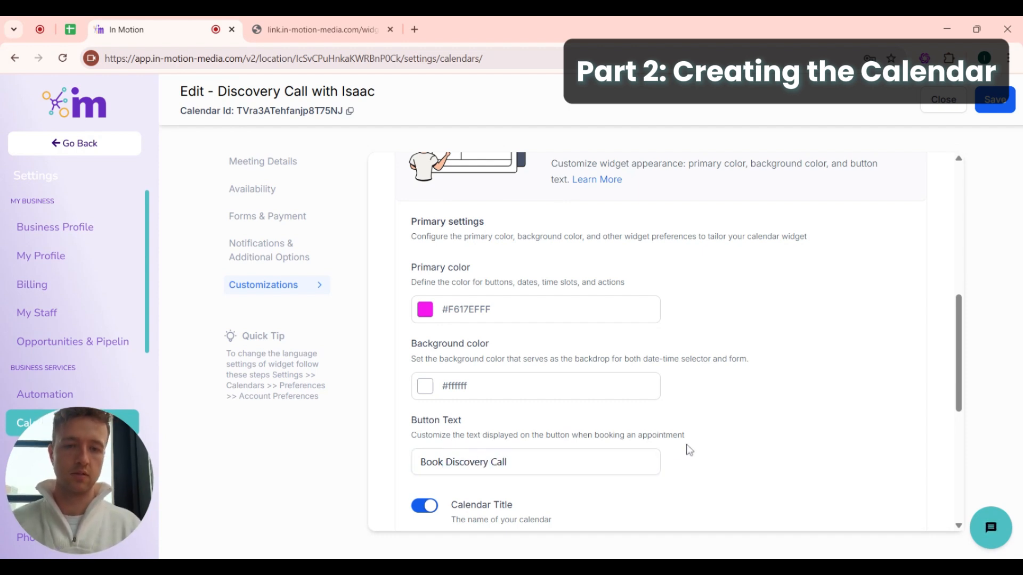
{"action": "scroll", "coordinate": [687, 450], "scroll_direction": "down", "scroll_amount": 2}
{"action": "scroll", "coordinate": [688, 450], "scroll_direction": "down", "scroll_amount": 5}
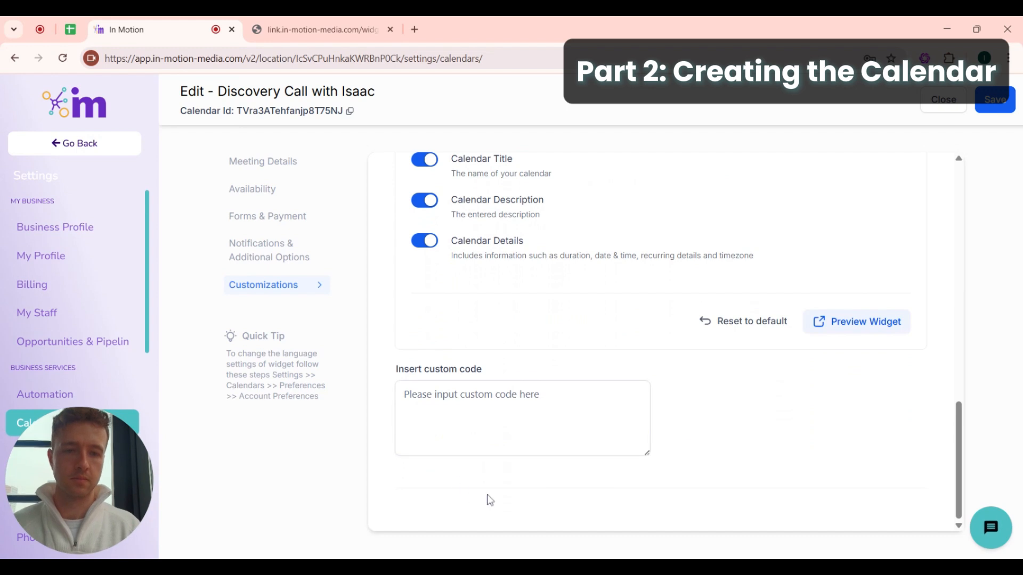
- Preview the updated booking page and pick the 12:00 PM slot on April 9
{"action": "left_click", "coordinate": [894, 317]}
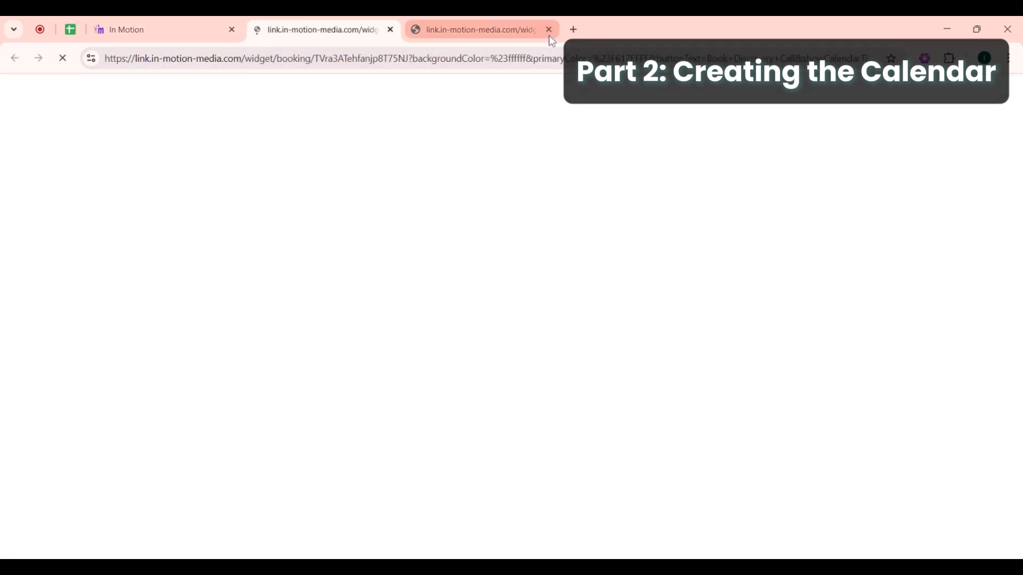
{"action": "left_click", "coordinate": [549, 30]}
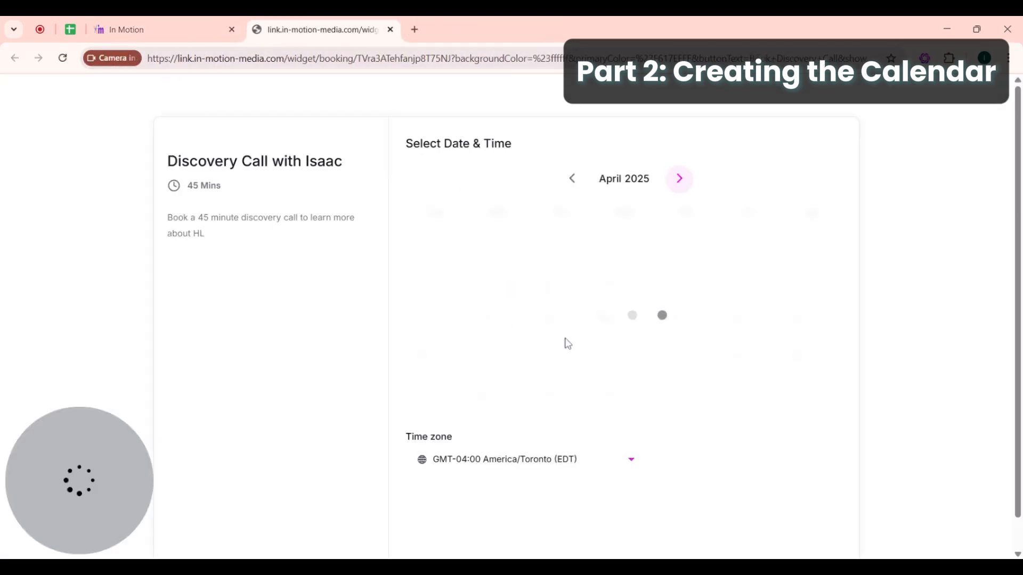
{"action": "scroll", "coordinate": [411, 416], "scroll_direction": "down", "scroll_amount": 1}
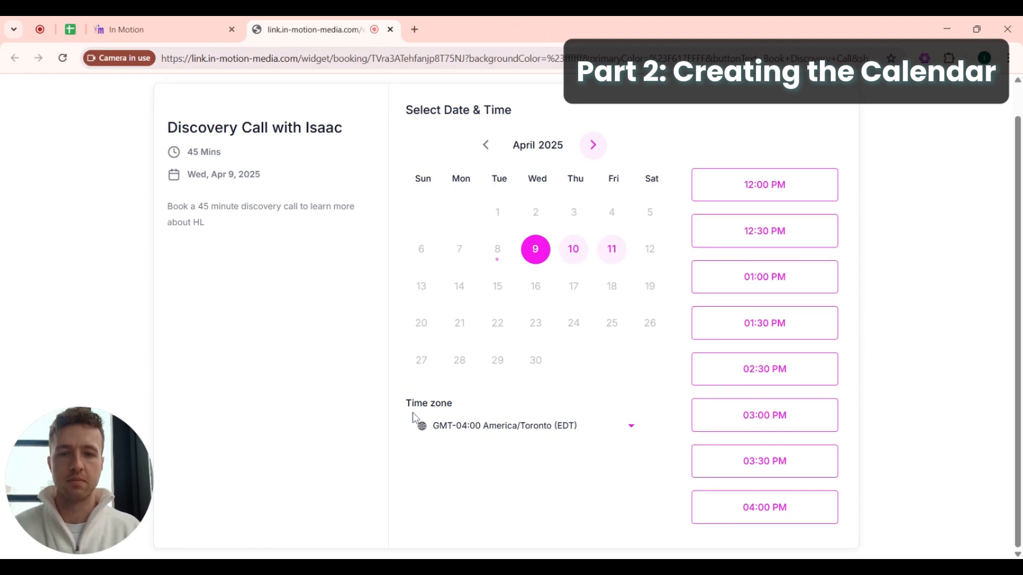
{"action": "scroll", "coordinate": [612, 240], "scroll_direction": "up", "scroll_amount": 1}
{"action": "left_click", "coordinate": [744, 229]}
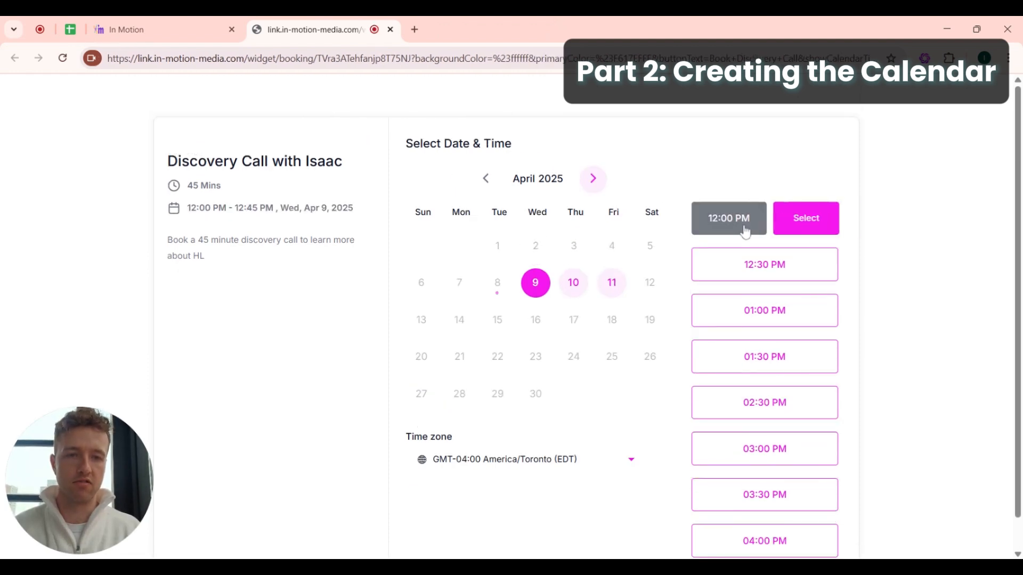
{"action": "left_click", "coordinate": [808, 218]}
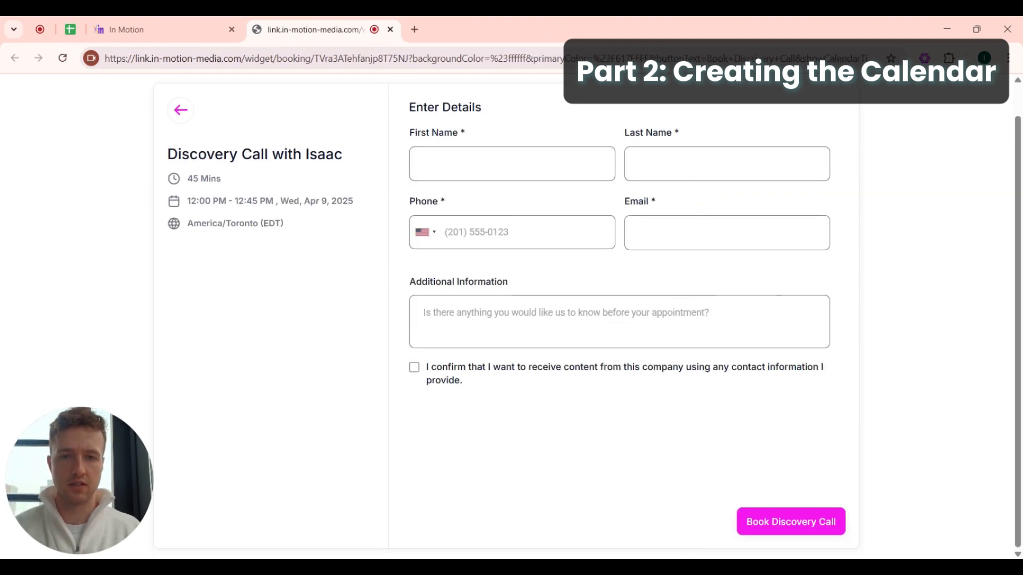
{"action": "scroll", "coordinate": [482, 225], "scroll_direction": "up", "scroll_amount": 1}
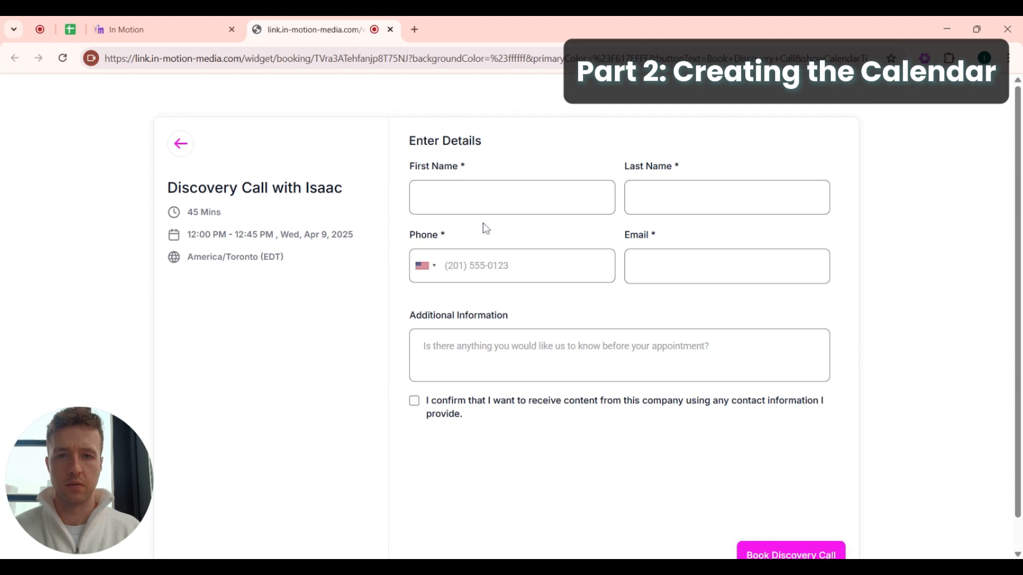
- Try the booking form's name and information fields, then save the calendar settings
{"action": "left_click", "coordinate": [482, 198]}
{"action": "left_click", "coordinate": [687, 198]}
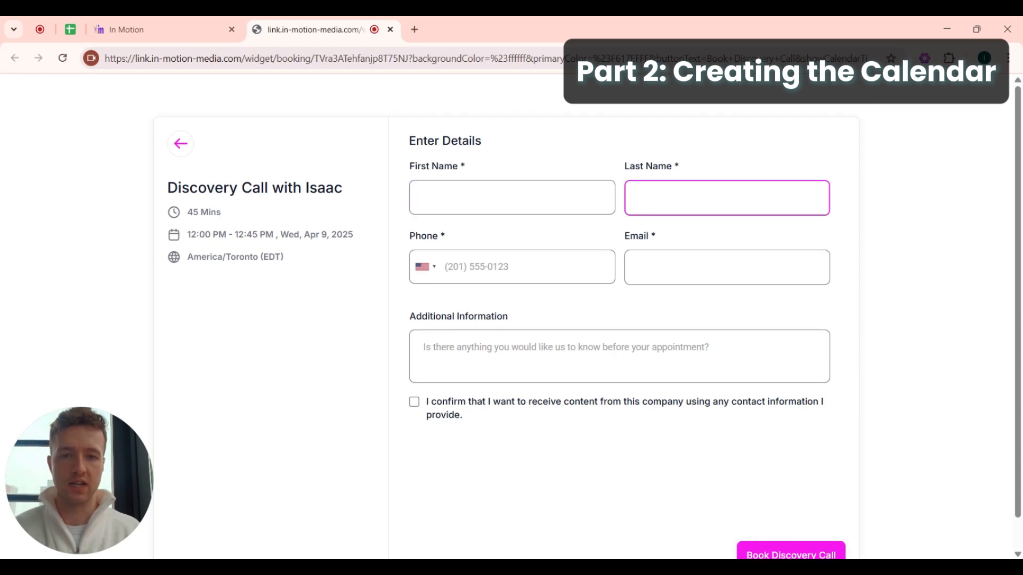
{"action": "left_click", "coordinate": [671, 347]}
{"action": "scroll", "coordinate": [720, 494], "scroll_direction": "down", "scroll_amount": 1}
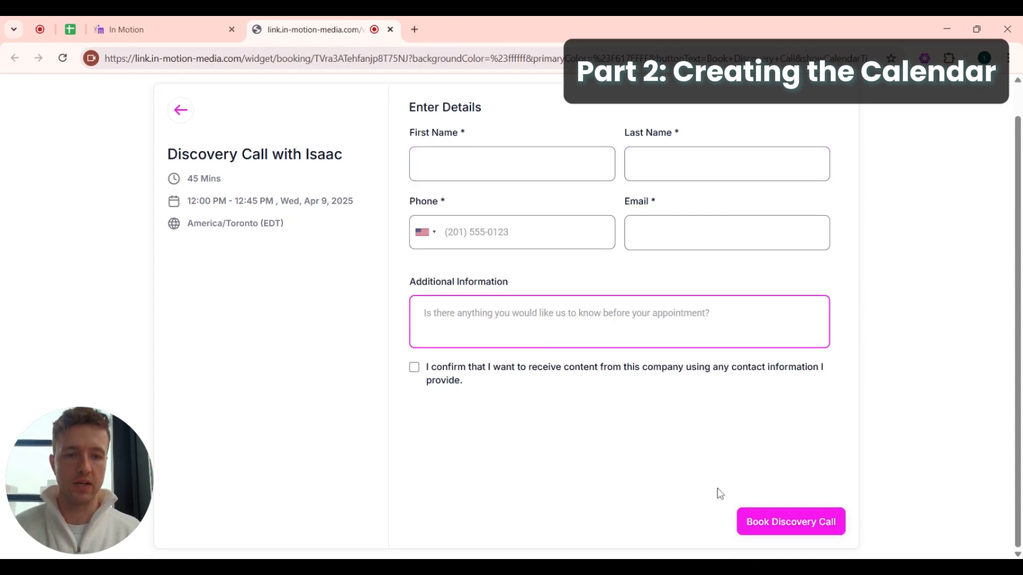
{"action": "left_click", "coordinate": [191, 41]}
{"action": "left_click", "coordinate": [1006, 106]}
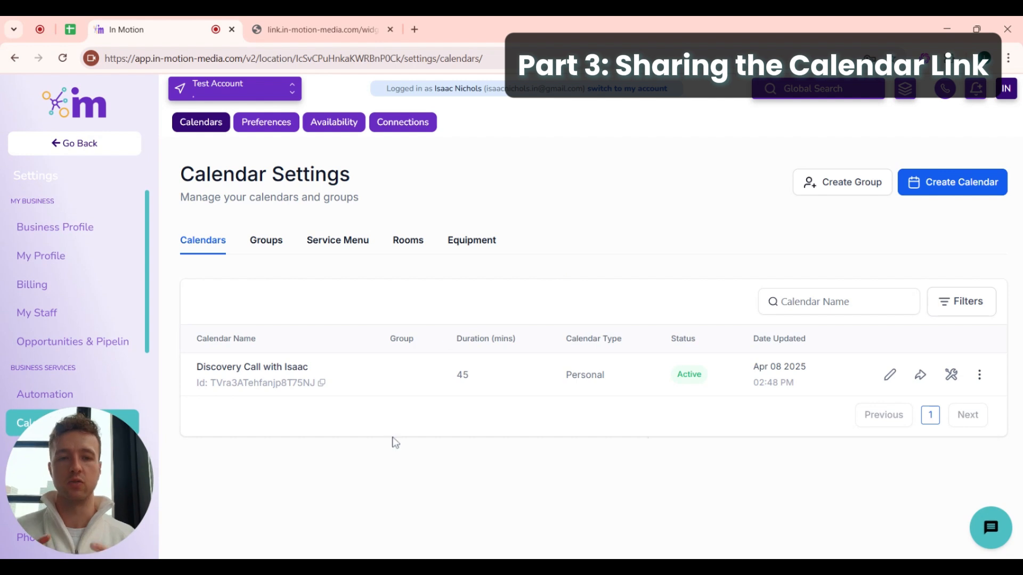
- Open Share Calendar and inspect the scheduling link and its discovery-call-with-isaac slug
{"action": "left_click", "coordinate": [919, 377]}
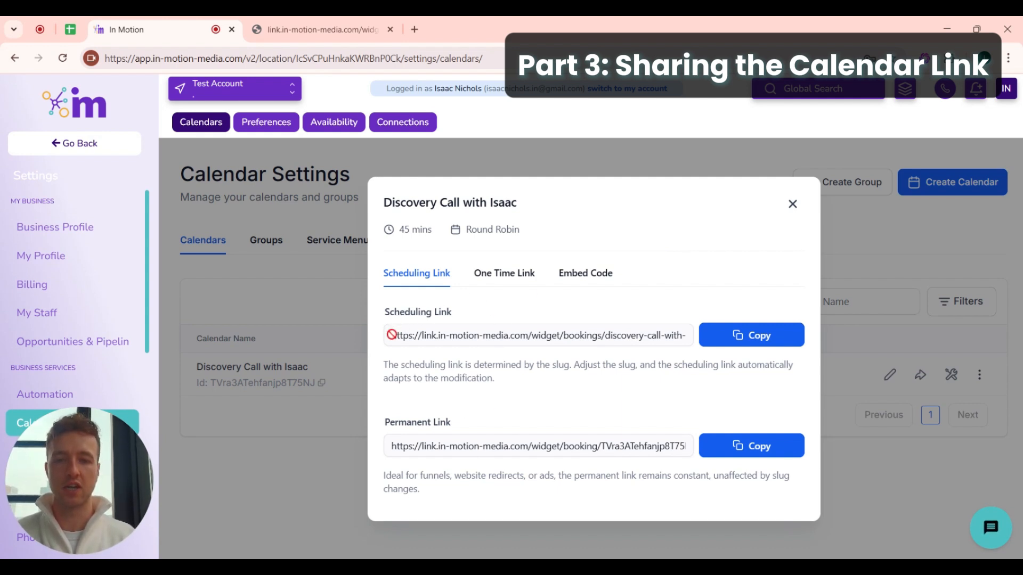
{"action": "left_click_drag", "start_coordinate": [391, 335], "coordinate": [685, 334]}
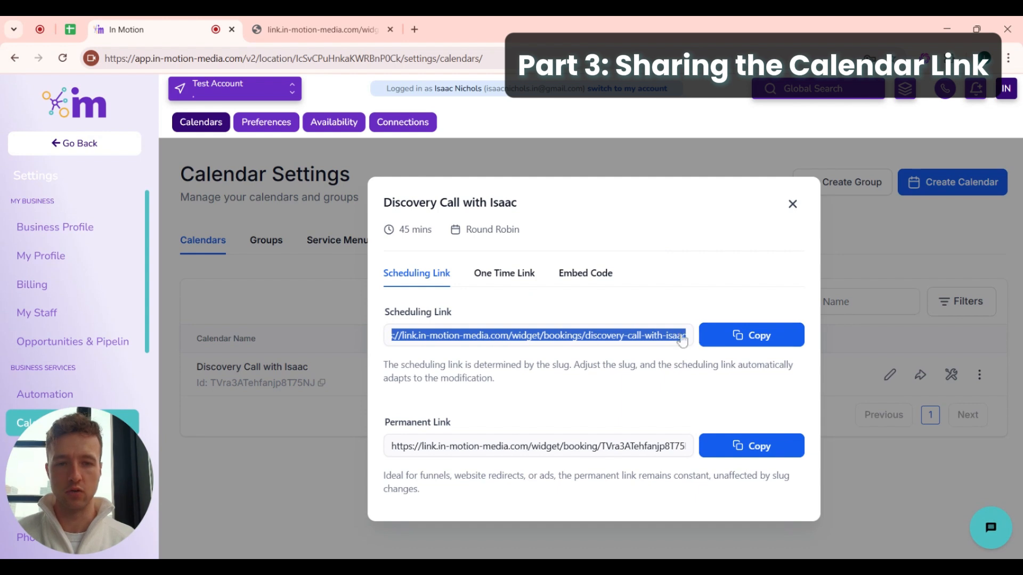
{"action": "left_click", "coordinate": [596, 337]}
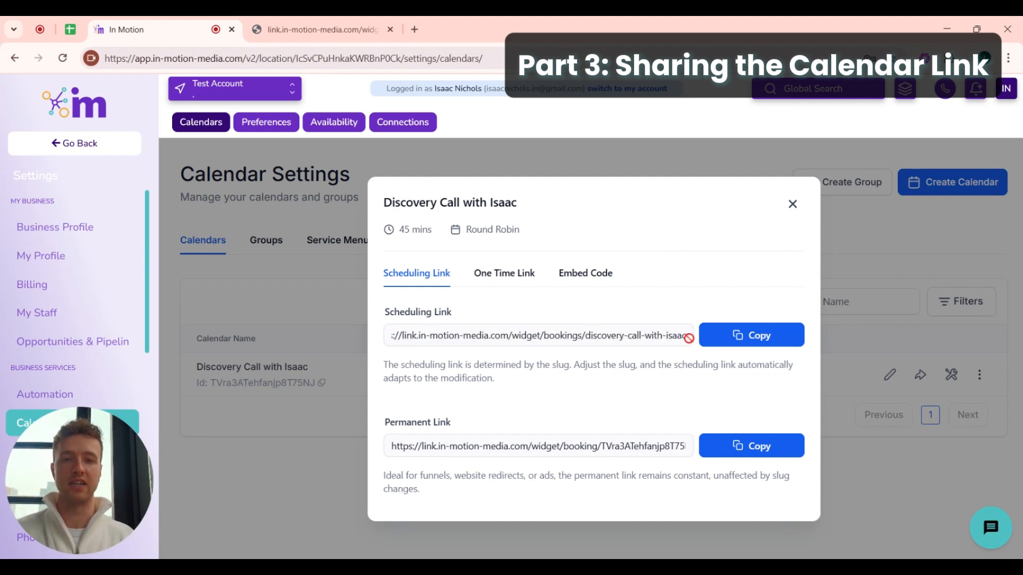
{"action": "left_click_drag", "start_coordinate": [688, 337], "coordinate": [382, 337]}
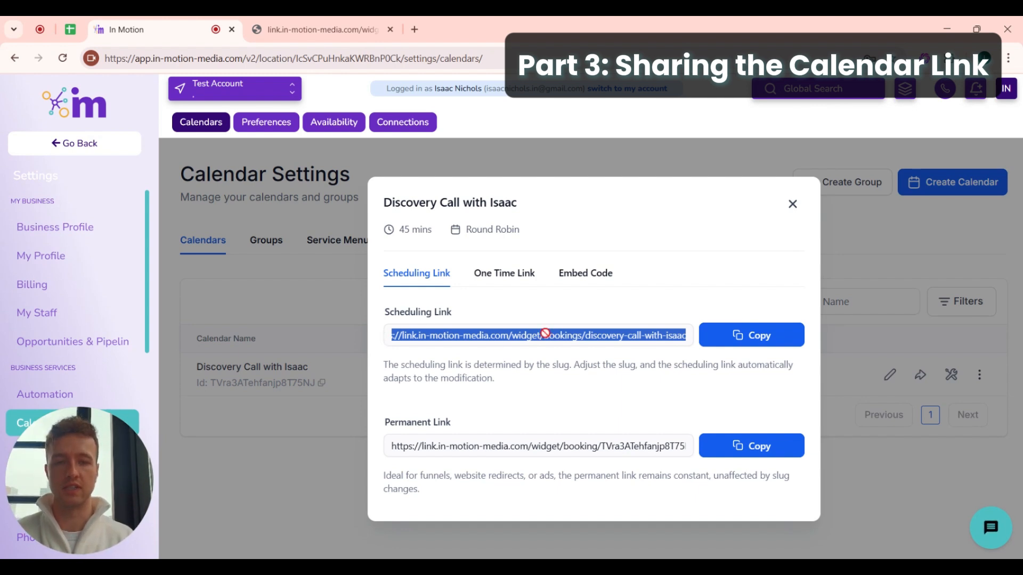
{"action": "left_click", "coordinate": [607, 335]}
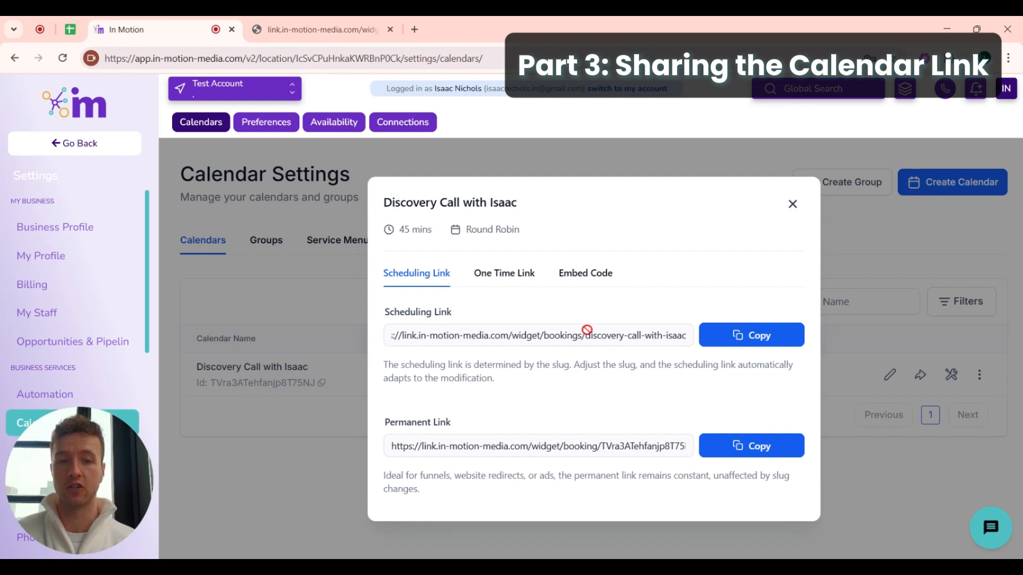
{"action": "left_click_drag", "start_coordinate": [585, 333], "coordinate": [698, 336]}
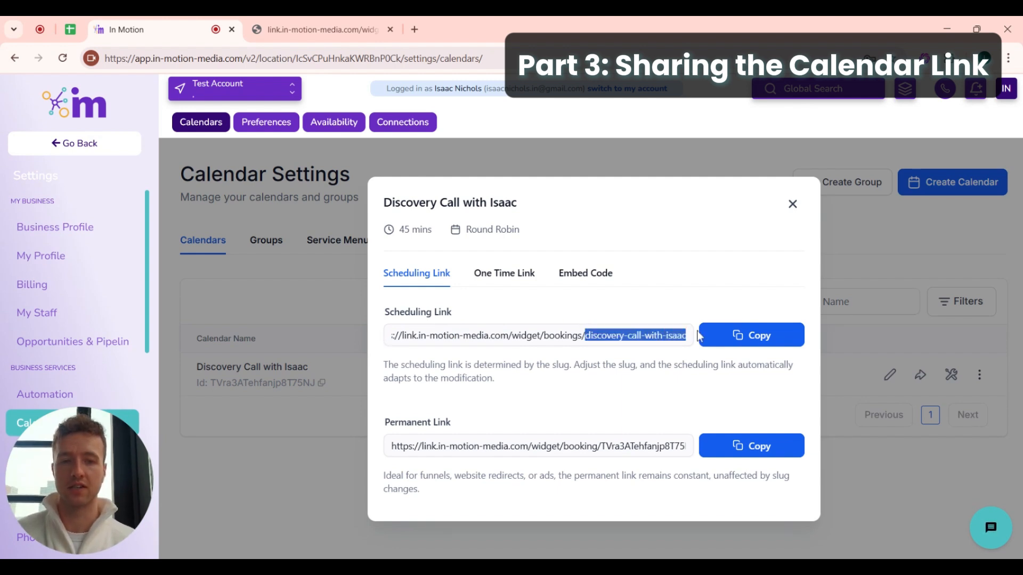
{"action": "left_click", "coordinate": [565, 334]}
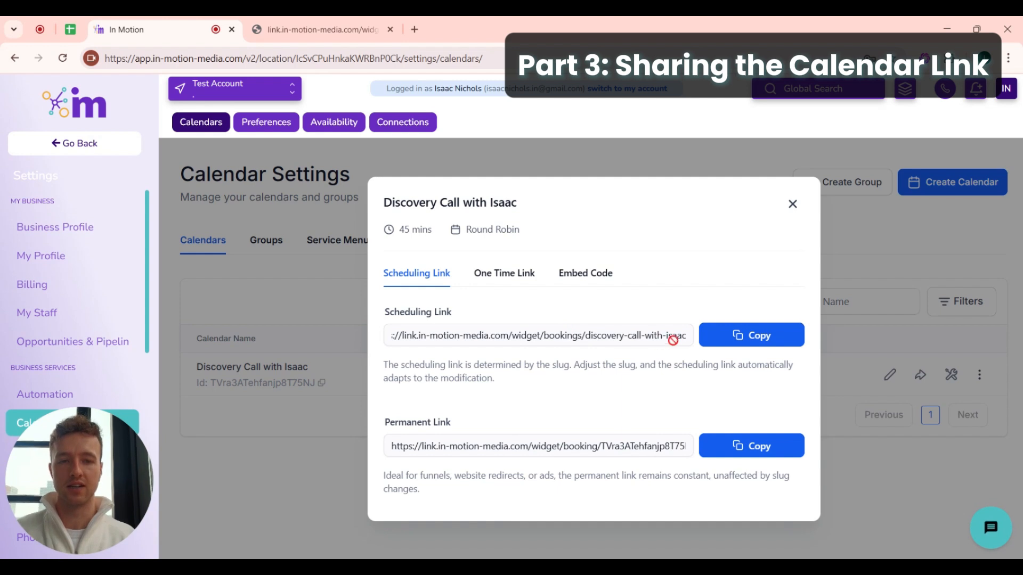
{"action": "left_click_drag", "start_coordinate": [667, 334], "coordinate": [385, 340]}
{"action": "left_click", "coordinate": [461, 409]}
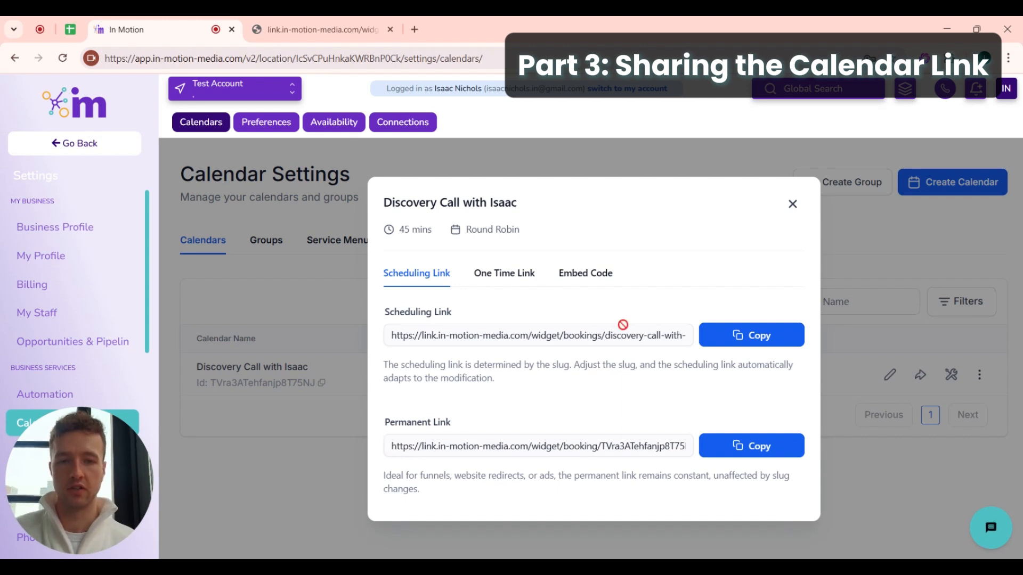
{"action": "left_click_drag", "start_coordinate": [626, 336], "coordinate": [692, 341]}
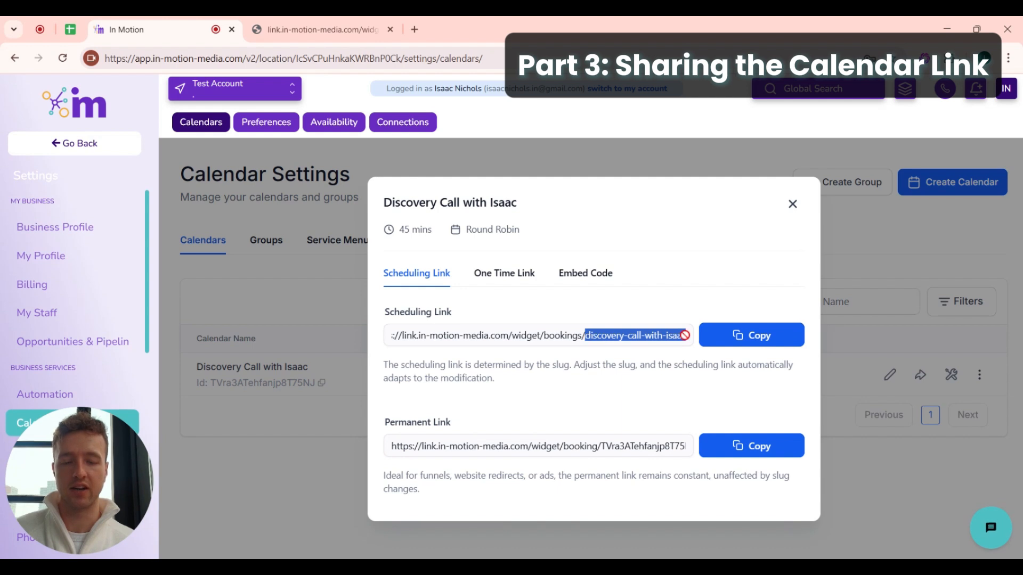
- Compare the permanent and one-time links, then copy the Scheduling Link
{"action": "left_click_drag", "start_coordinate": [420, 446], "coordinate": [775, 428]}
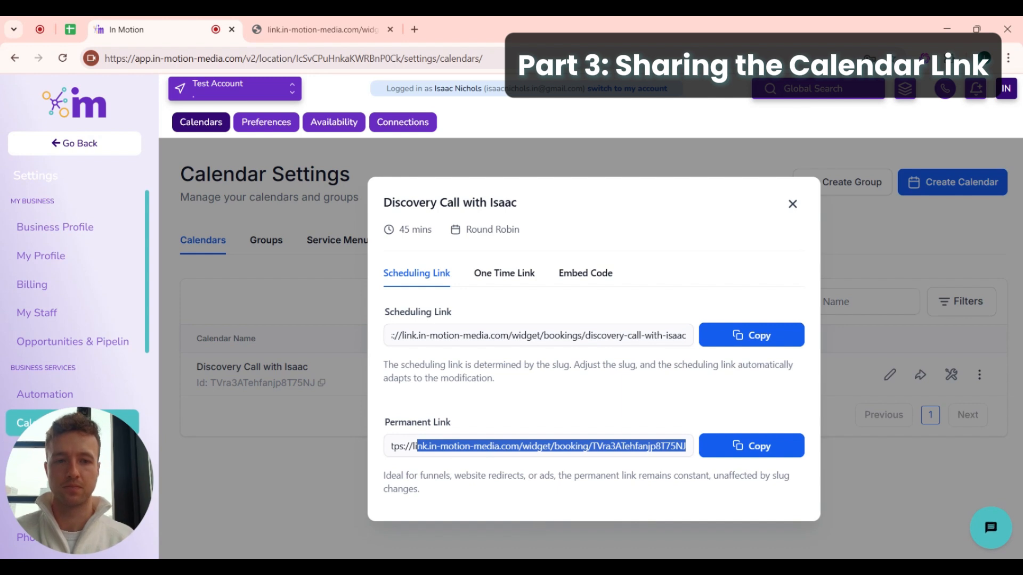
{"action": "left_click", "coordinate": [496, 278]}
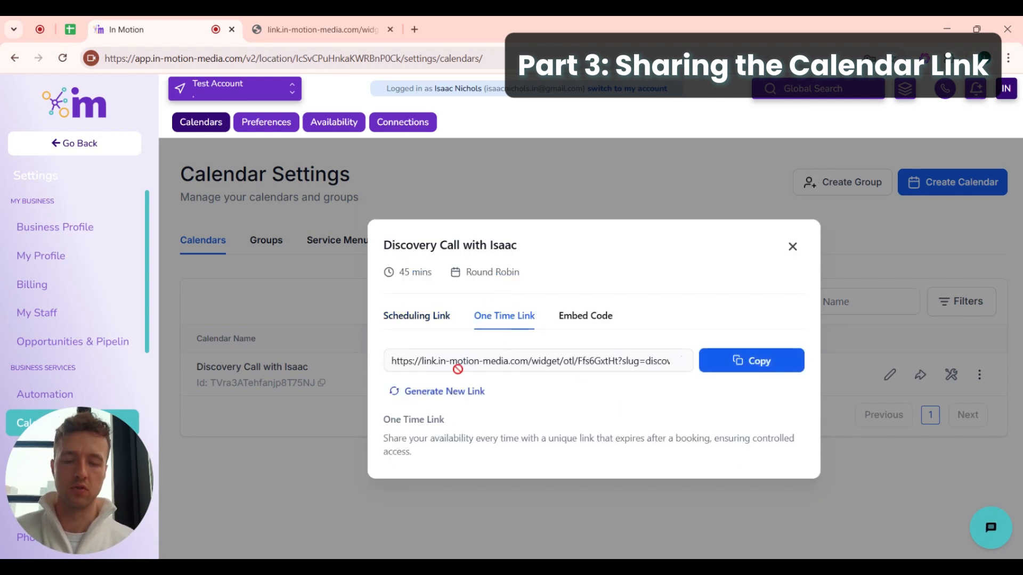
{"action": "left_click_drag", "start_coordinate": [391, 361], "coordinate": [735, 357]}
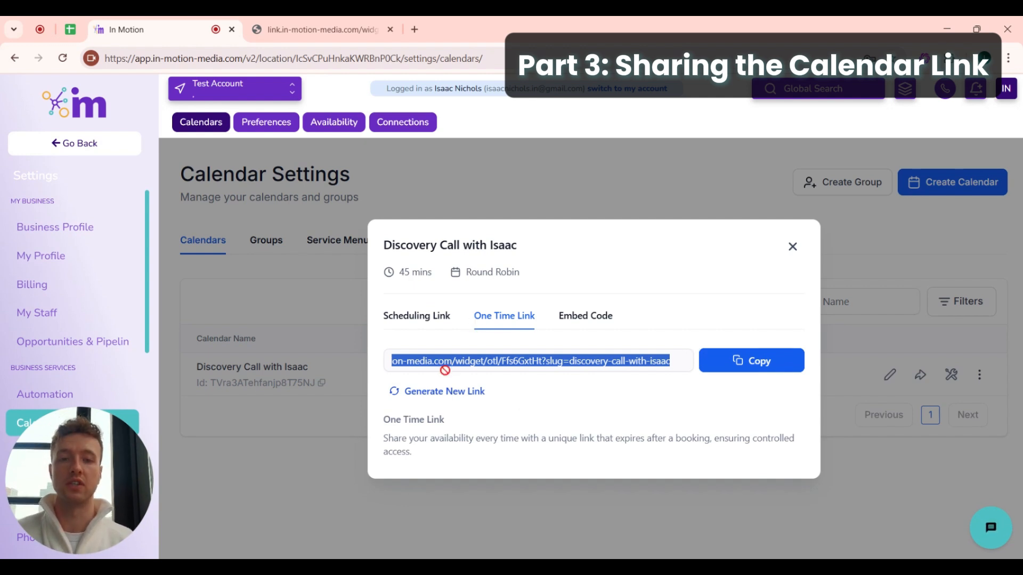
{"action": "left_click", "coordinate": [417, 315]}
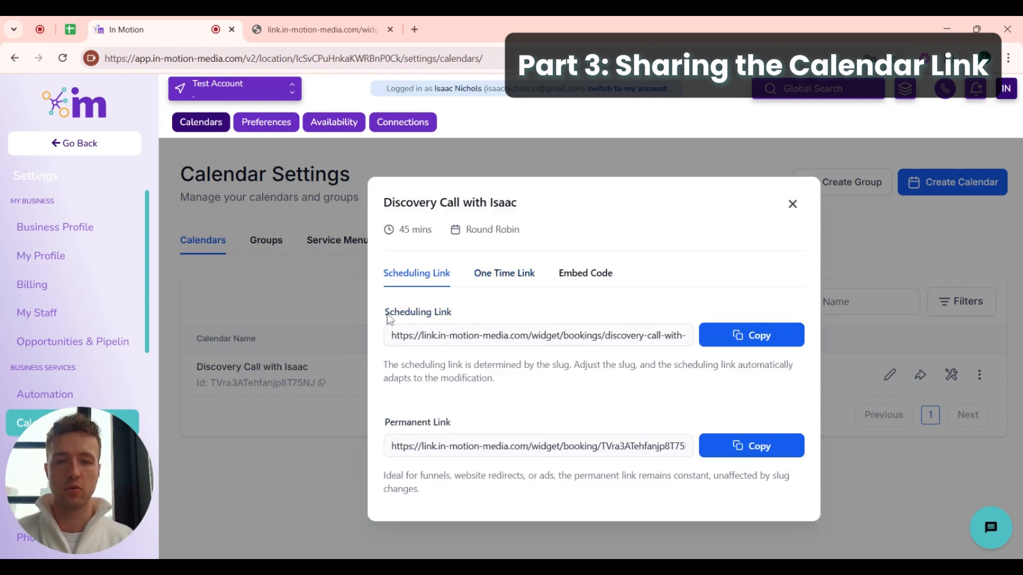
{"action": "left_click_drag", "start_coordinate": [389, 316], "coordinate": [472, 319]}
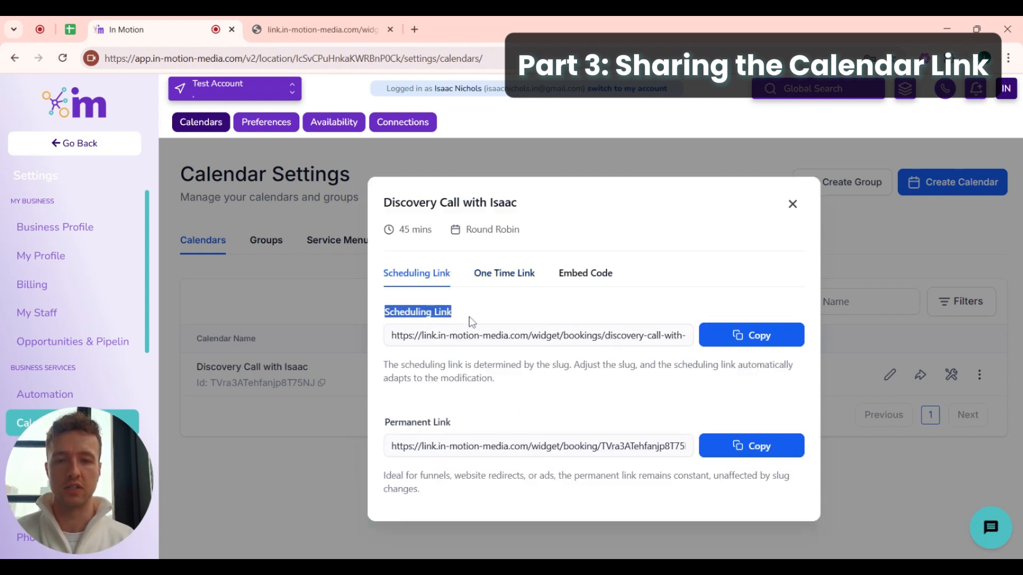
{"action": "left_click", "coordinate": [730, 337]}
- Open the copied scheduling link in the browser and book the Wed, Apr 9 12:00 PM slot
{"action": "left_click", "coordinate": [362, 24]}
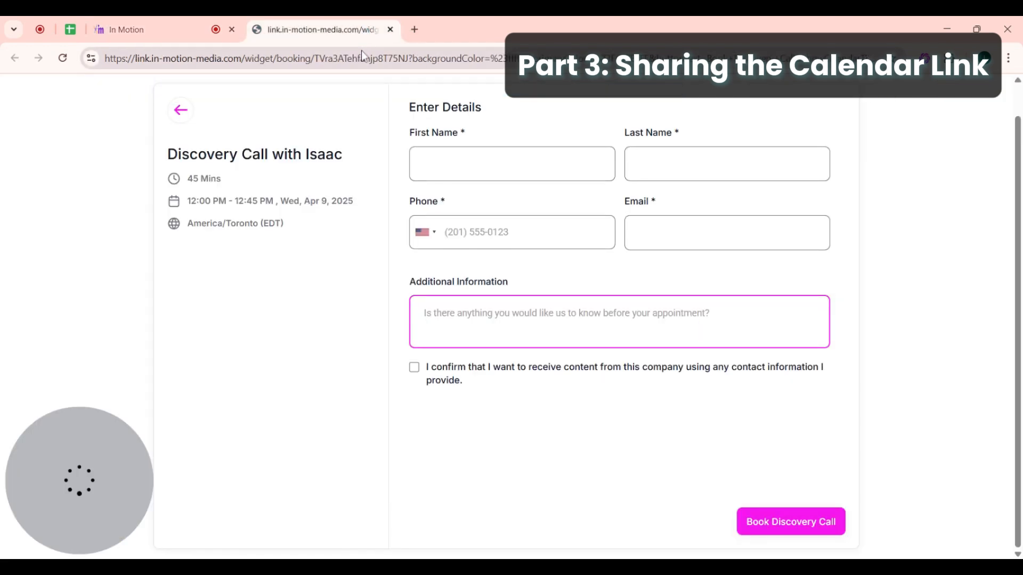
{"action": "left_click", "coordinate": [361, 53]}
{"action": "key", "text": "ctrl+v"}
{"action": "key", "text": "Return"}
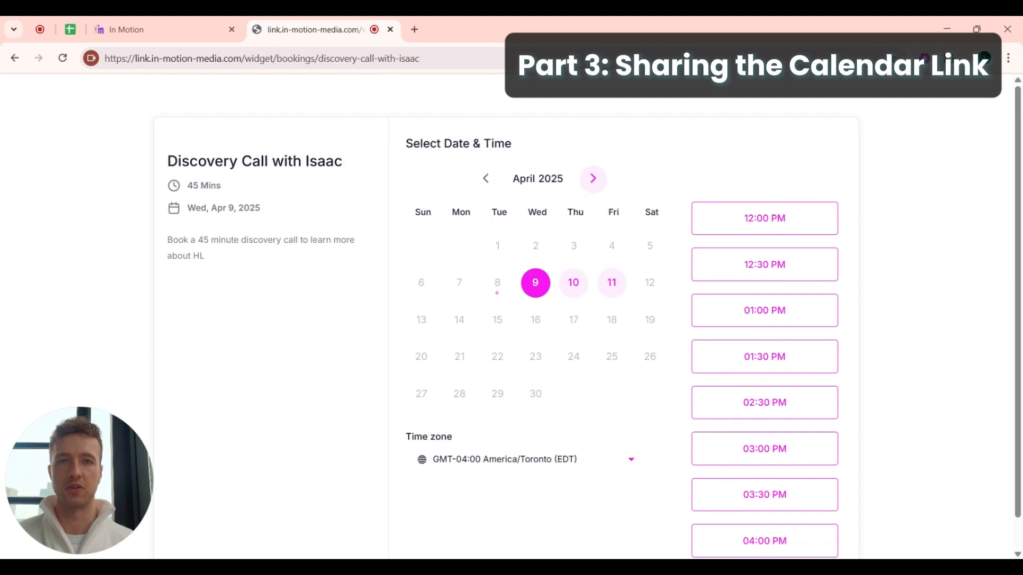
{"action": "left_click_drag", "start_coordinate": [764, 222], "coordinate": [762, 221]}
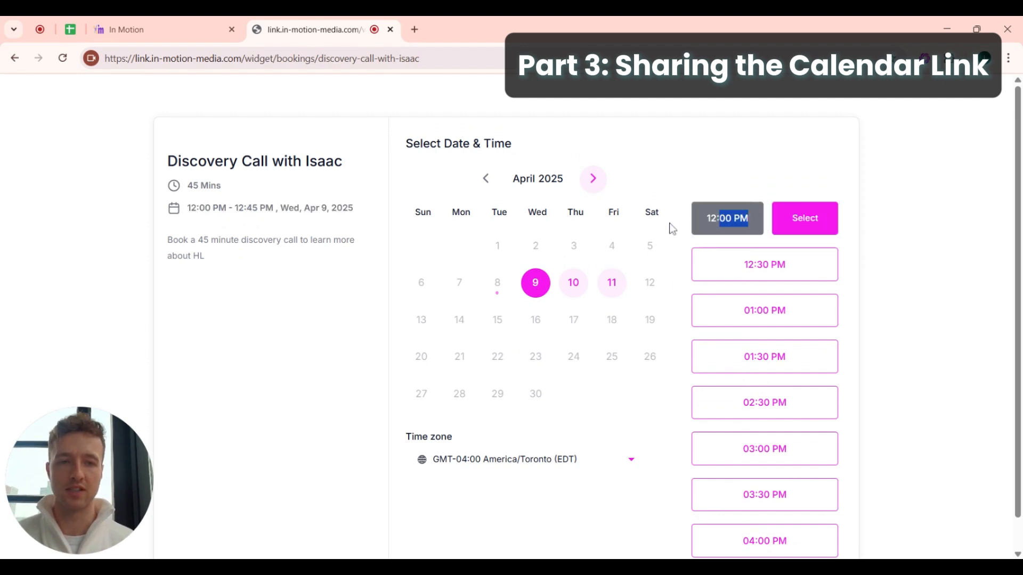
{"action": "left_click", "coordinate": [799, 222]}
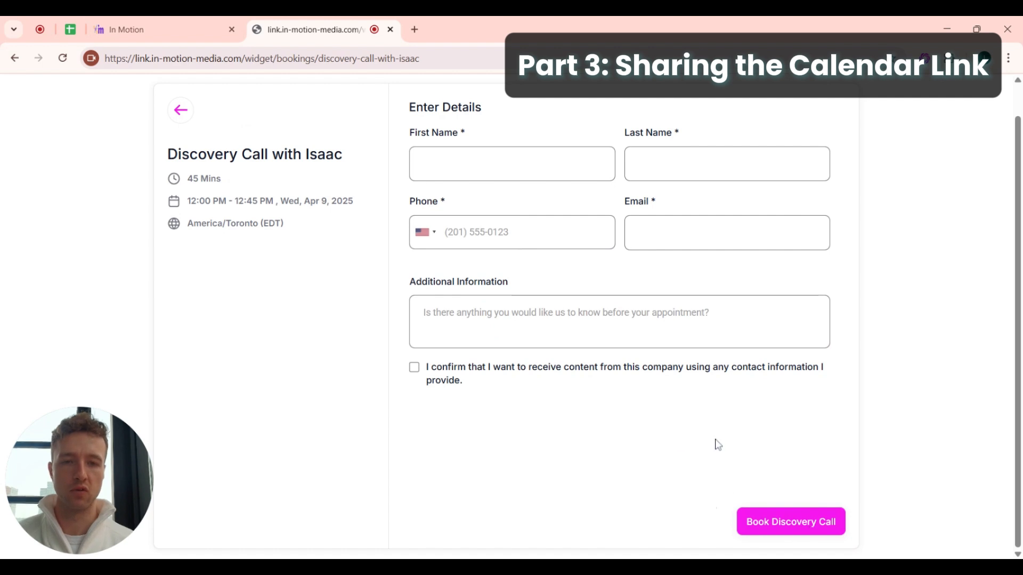
- Back in In Motion, close the share links dialog and return to Calendar Settings via Calendars
{"action": "left_click", "coordinate": [167, 23]}
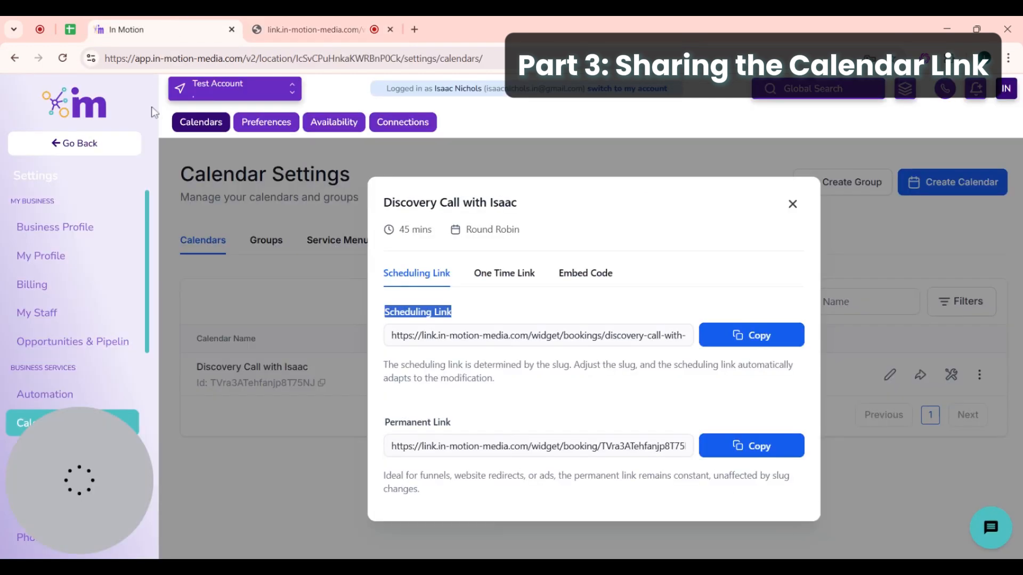
{"action": "left_click", "coordinate": [791, 212]}
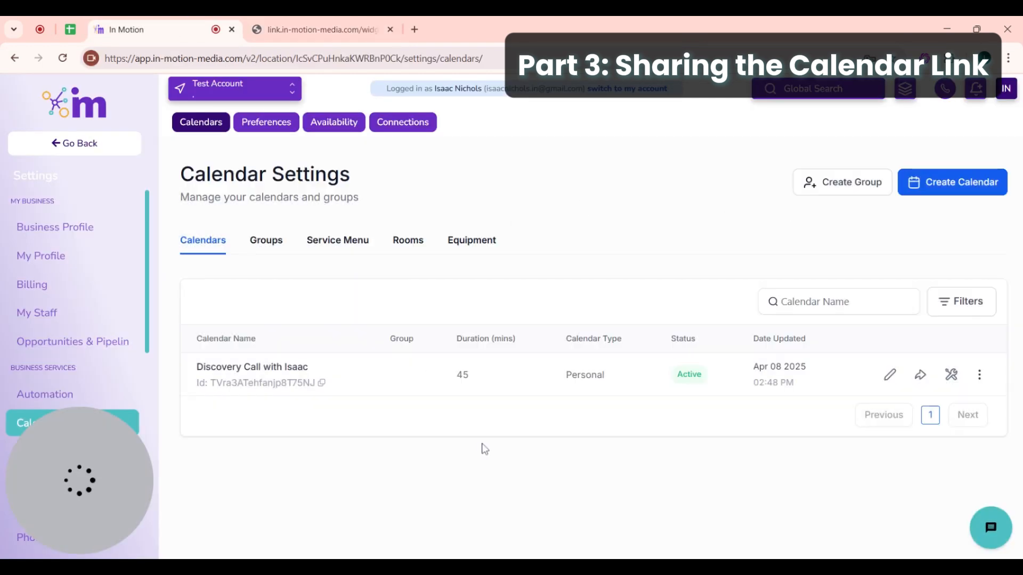
{"action": "left_click", "coordinate": [78, 150]}
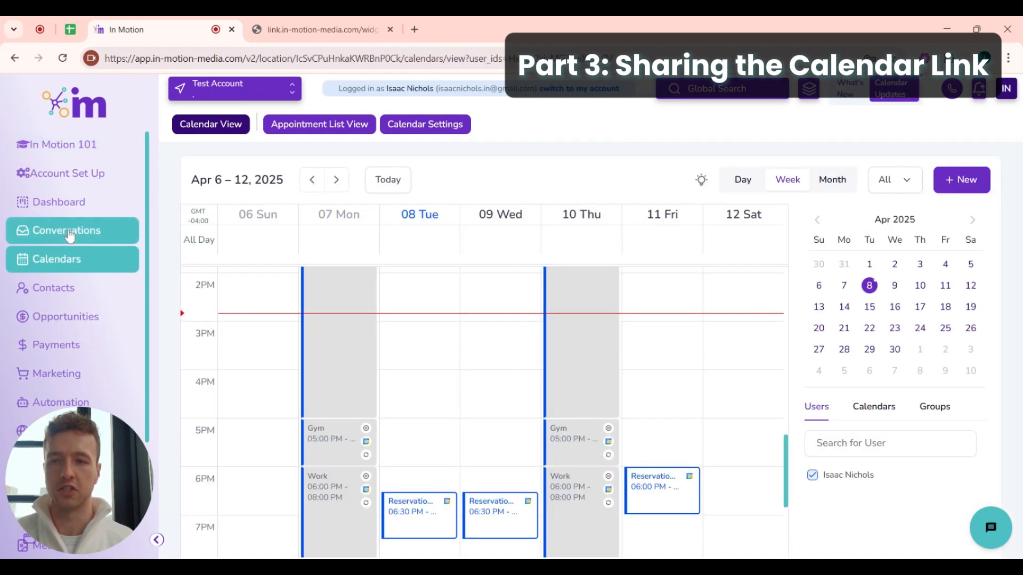
{"action": "left_click", "coordinate": [69, 232]}
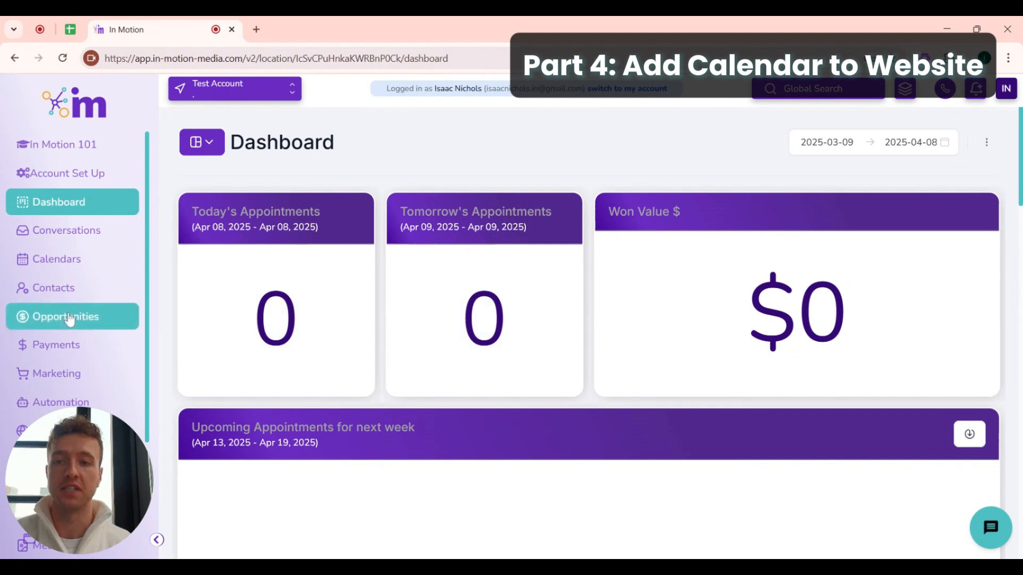
{"action": "left_click", "coordinate": [68, 261]}
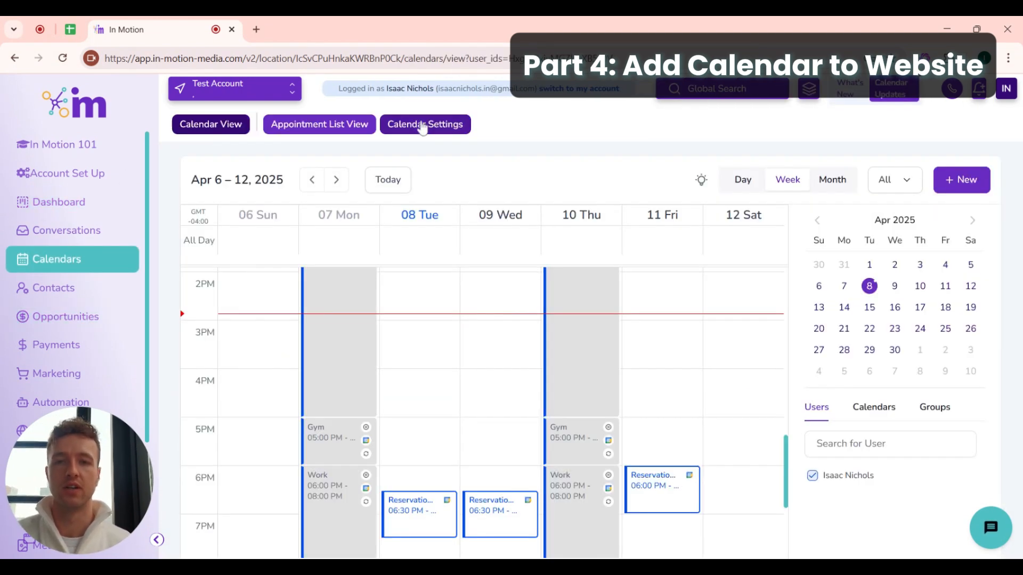
{"action": "left_click", "coordinate": [423, 126]}
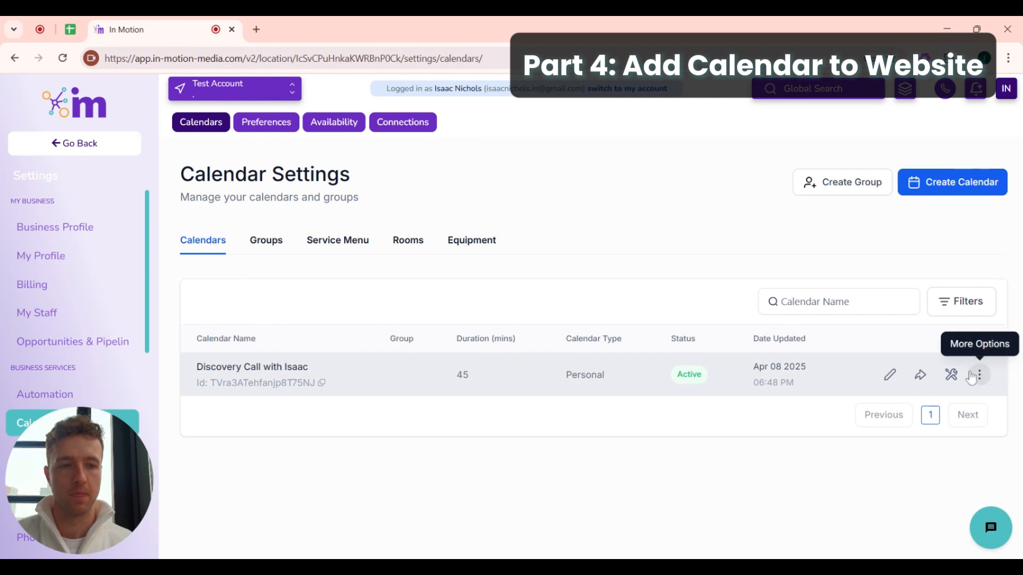
- Copy the Discovery Call with Isaac calendar's embed code, then close the share window
{"action": "left_click", "coordinate": [921, 375]}
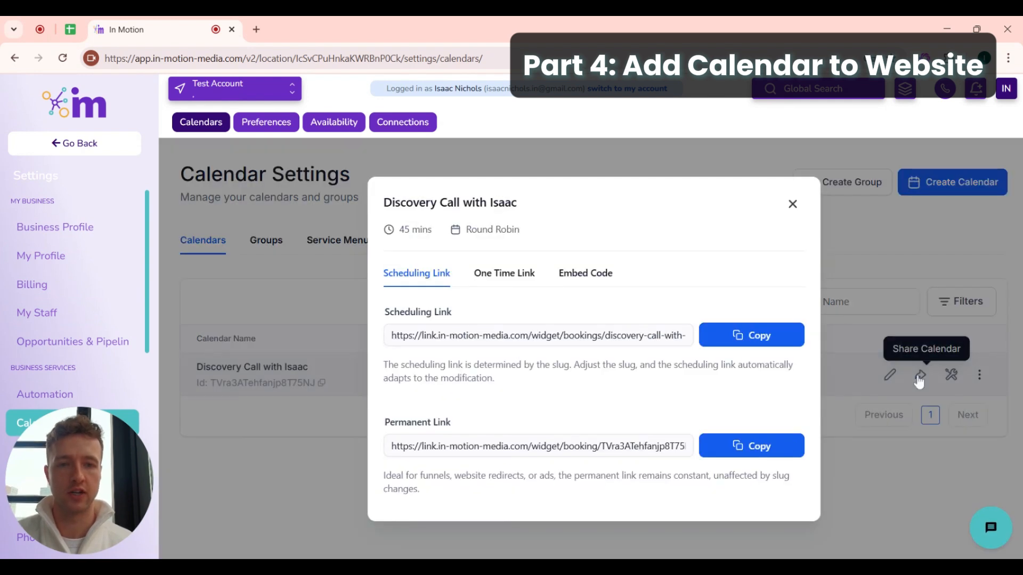
{"action": "left_click", "coordinate": [585, 274]}
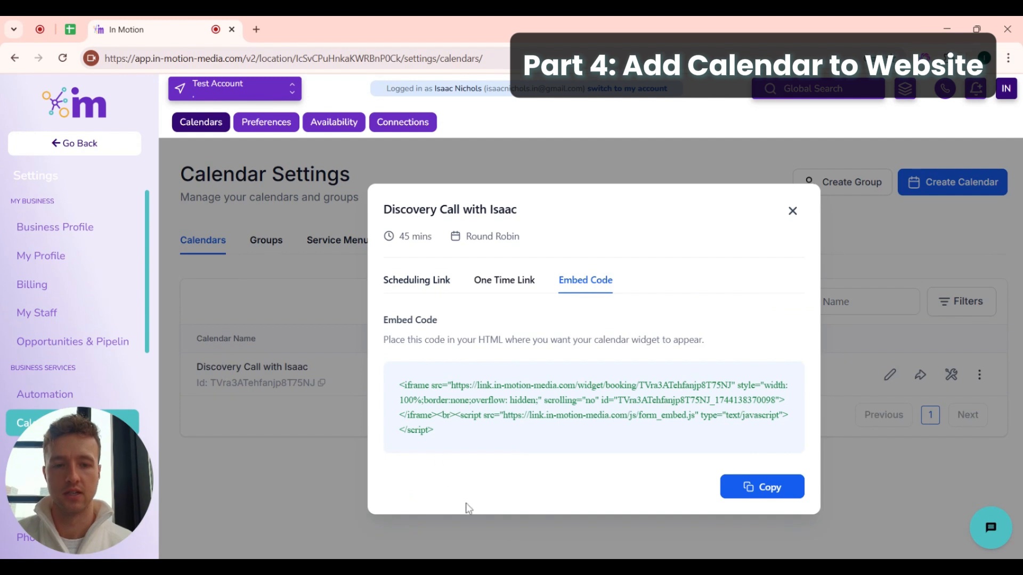
{"action": "left_click", "coordinate": [759, 498]}
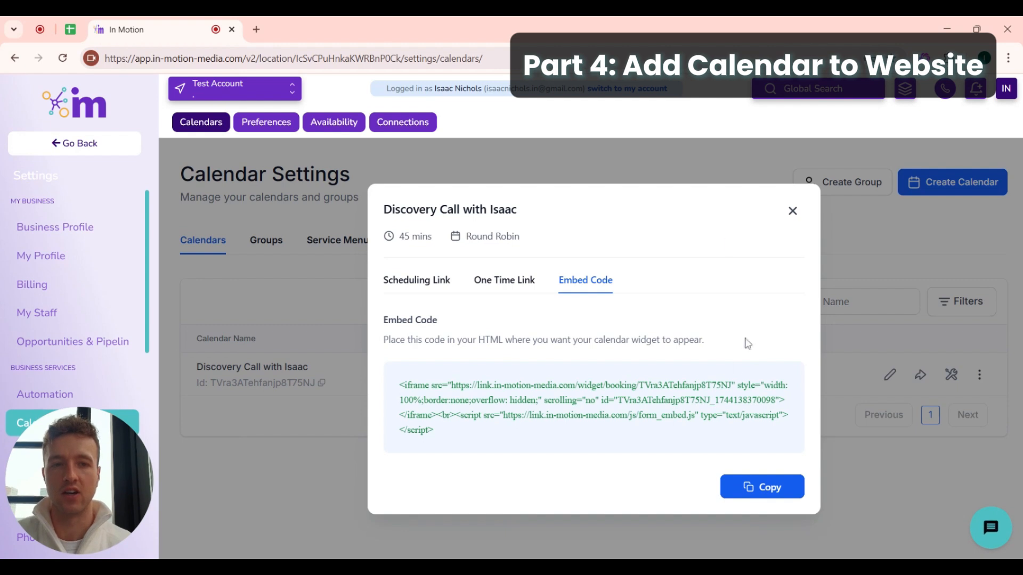
{"action": "left_click", "coordinate": [793, 211]}
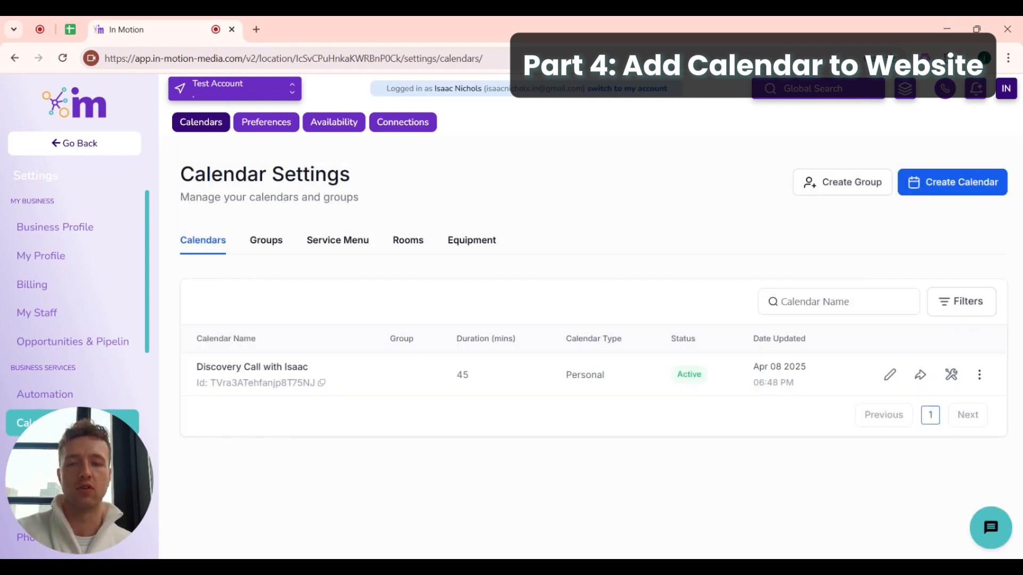
- Leave calendar settings and go to the Sites > Websites list
{"action": "scroll", "coordinate": [83, 319], "scroll_direction": "down", "scroll_amount": 4}
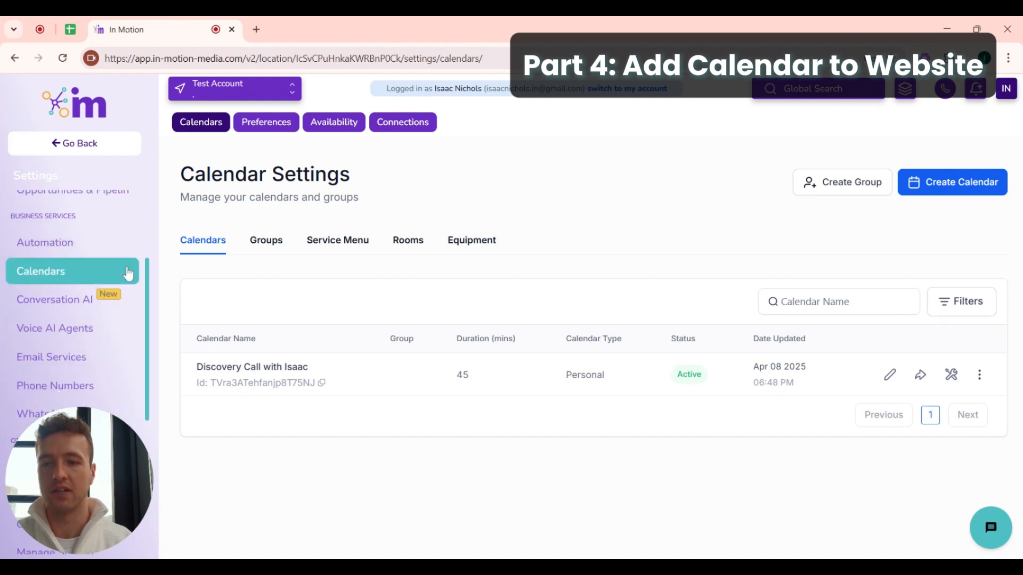
{"action": "scroll", "coordinate": [86, 298], "scroll_direction": "up", "scroll_amount": 4}
{"action": "left_click", "coordinate": [96, 144]}
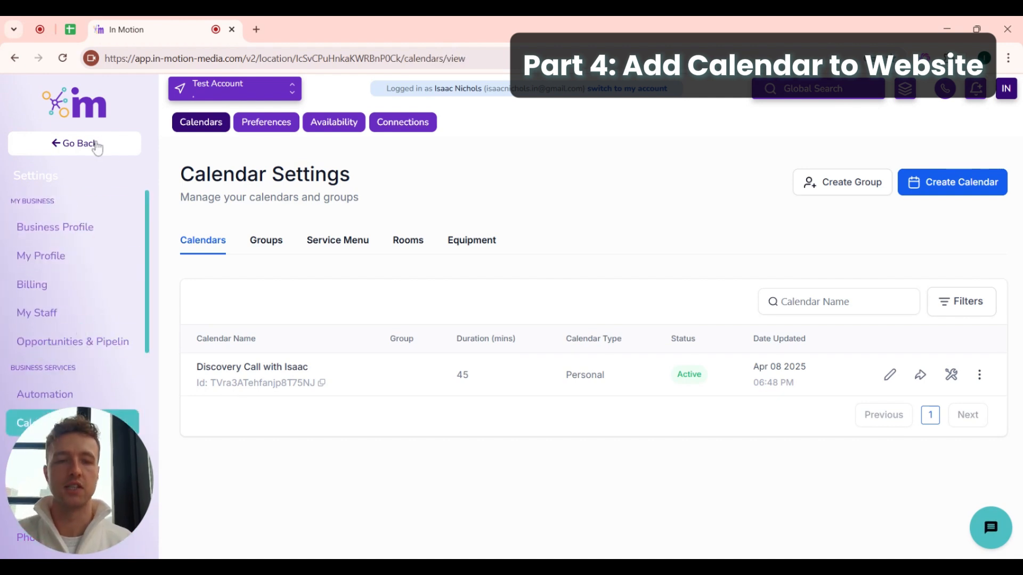
{"action": "scroll", "coordinate": [56, 287], "scroll_direction": "down", "scroll_amount": 3}
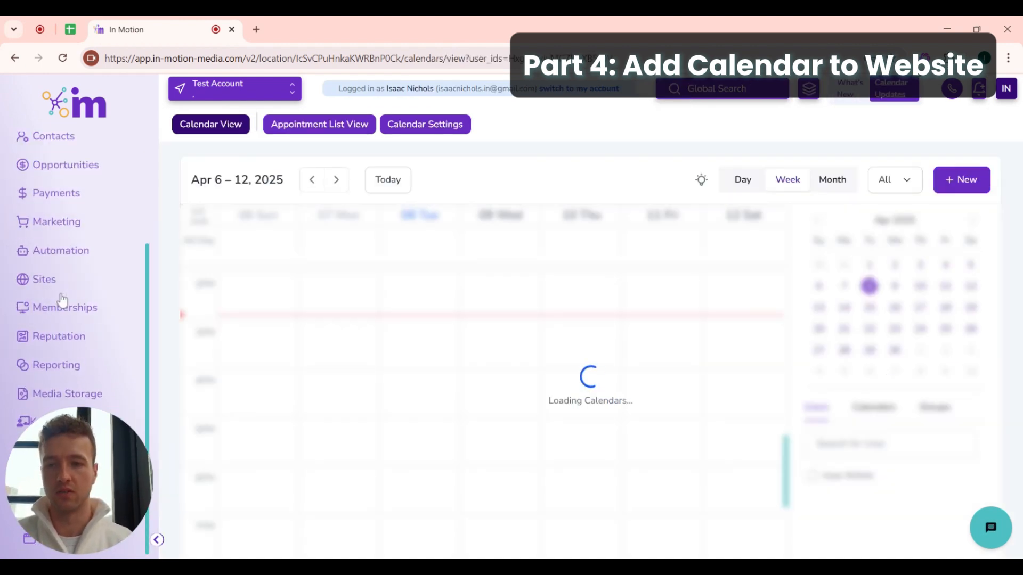
{"action": "left_click", "coordinate": [55, 286]}
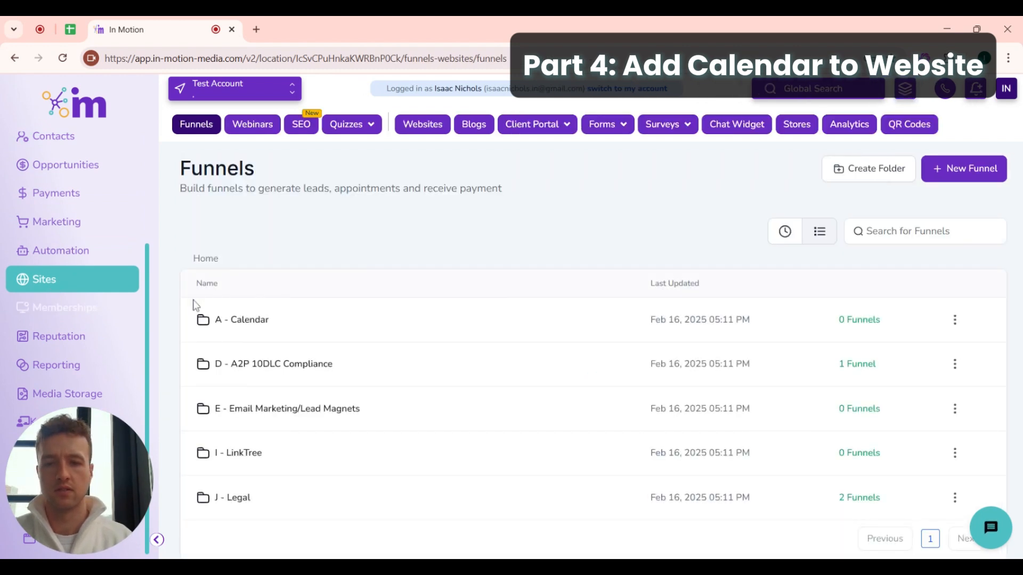
{"action": "left_click", "coordinate": [421, 127]}
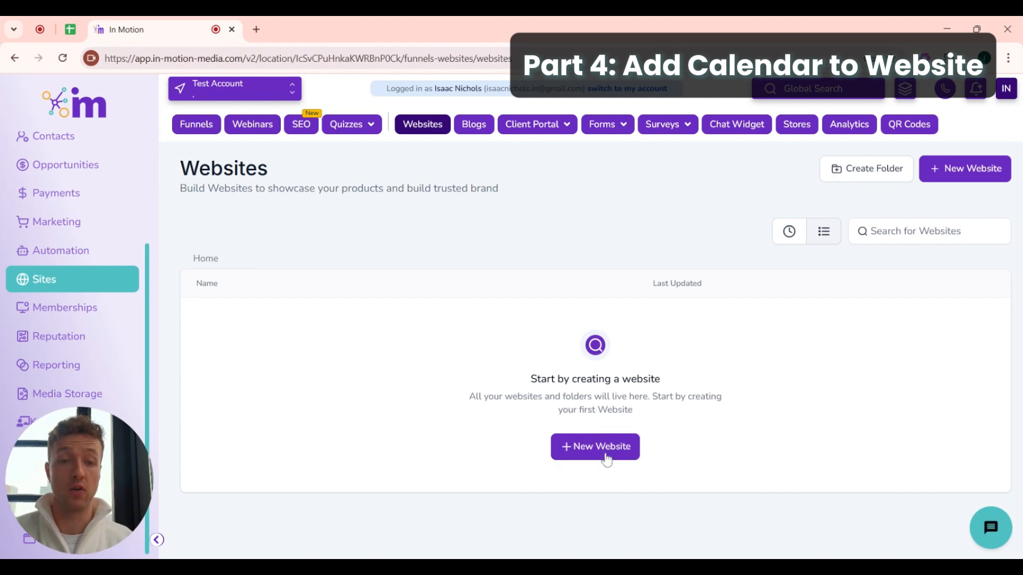
- Create a new blank website named 'Test'
{"action": "left_click", "coordinate": [606, 459]}
{"action": "left_click", "coordinate": [391, 341]}
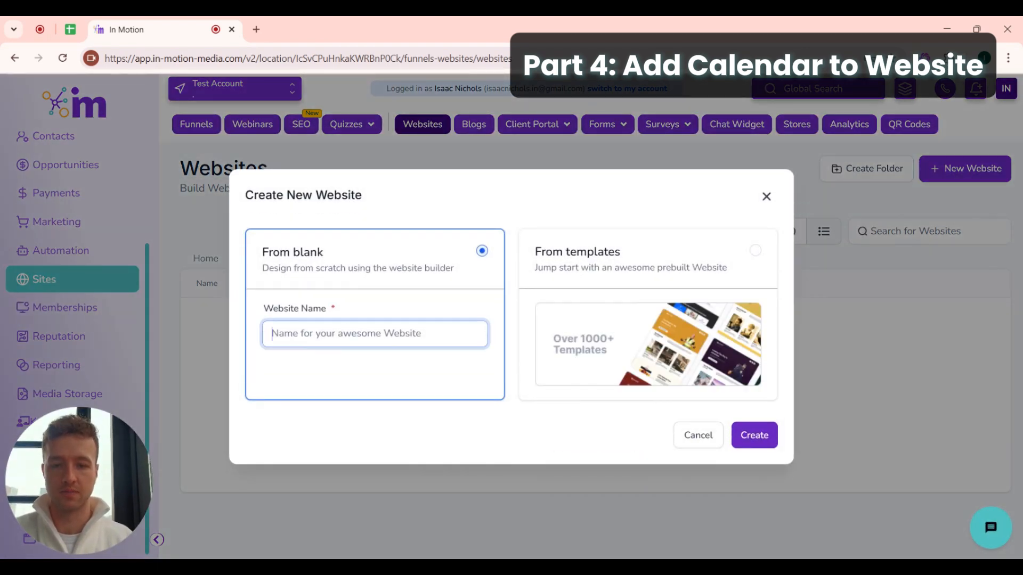
{"action": "type", "text": "Test"}
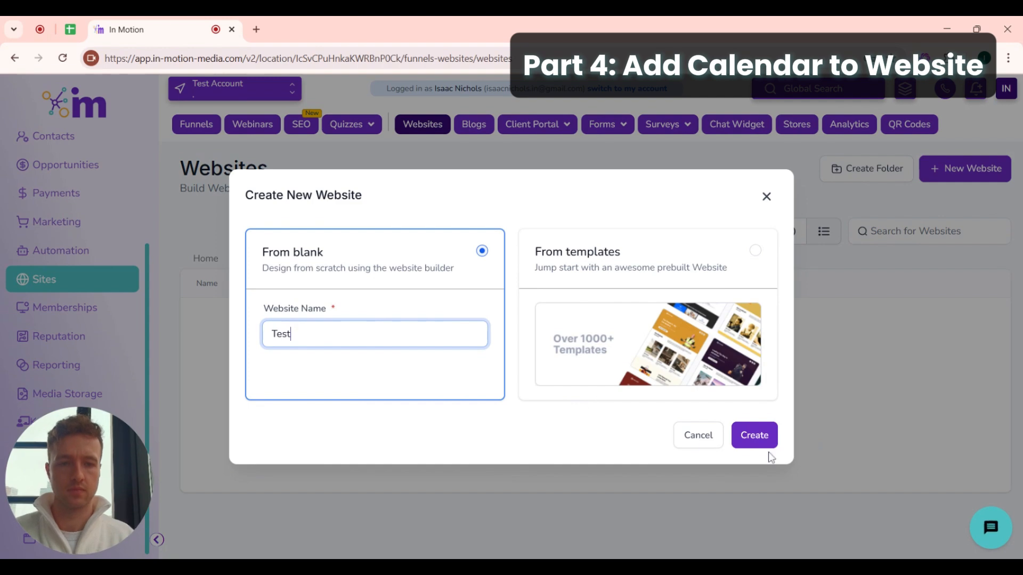
{"action": "left_click", "coordinate": [751, 435]}
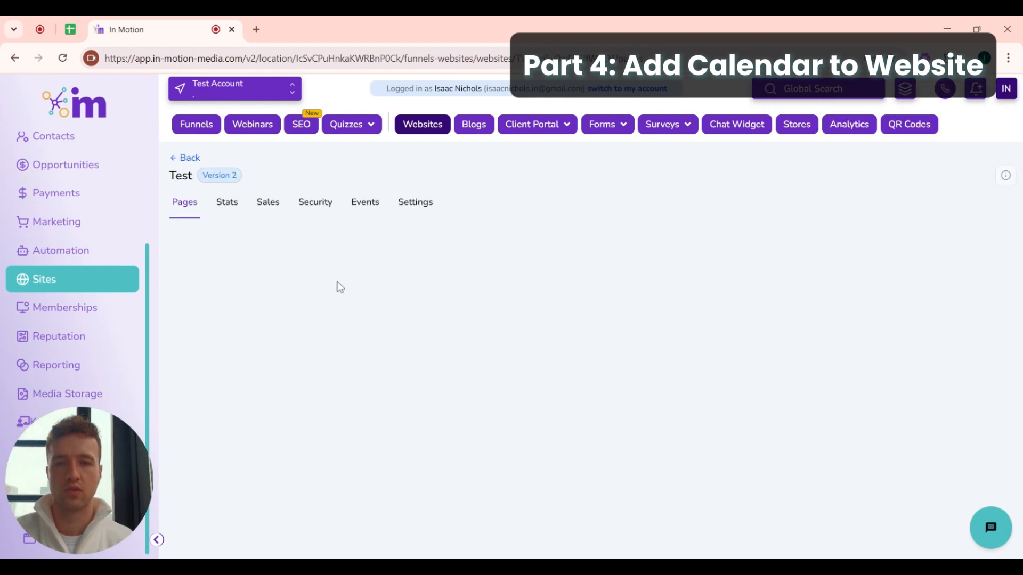
- Add a page named 'Test' to the website, starting it from a blank design
{"action": "left_click", "coordinate": [953, 238]}
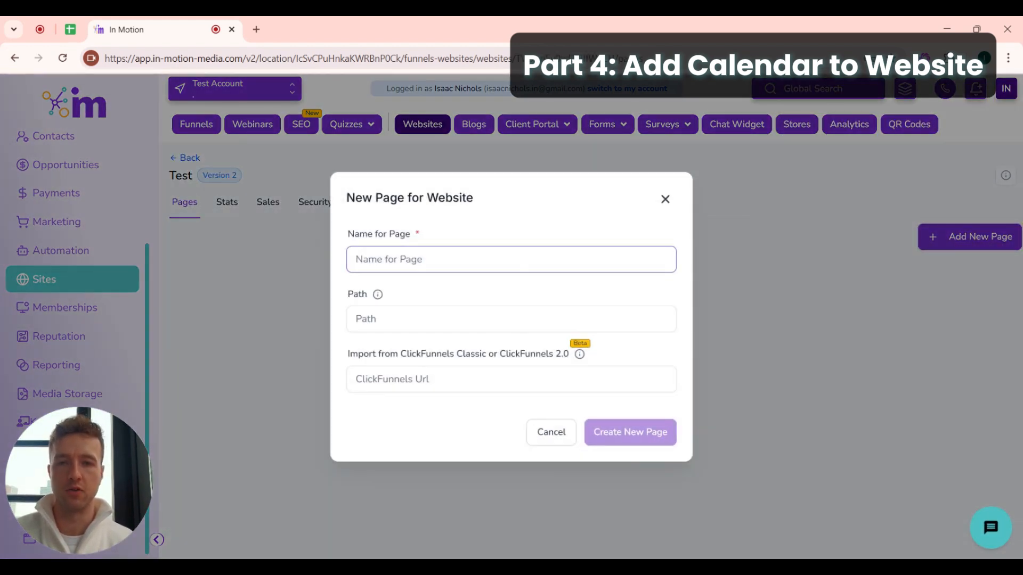
{"action": "type", "text": "Test"}
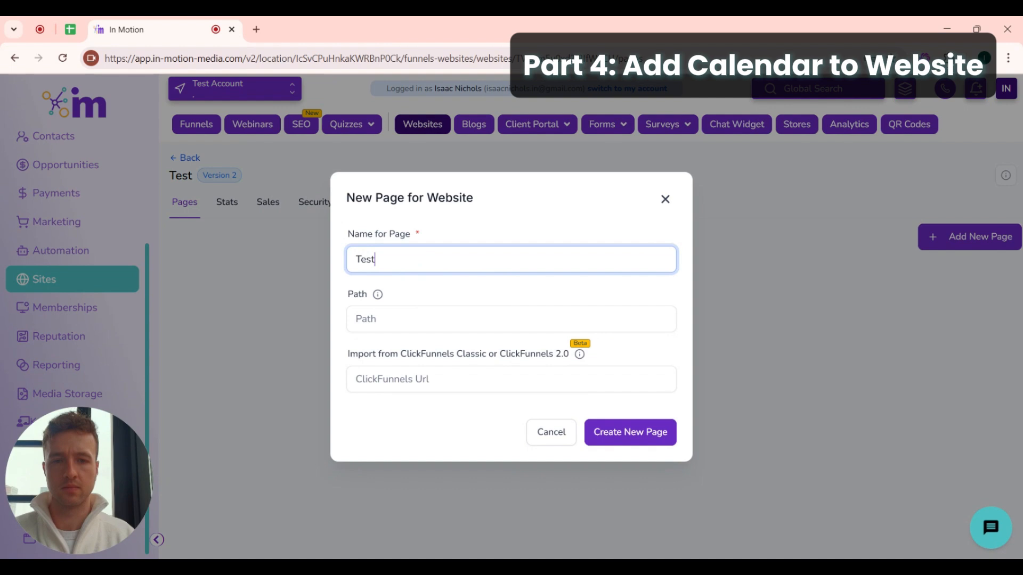
{"action": "left_click", "coordinate": [612, 431]}
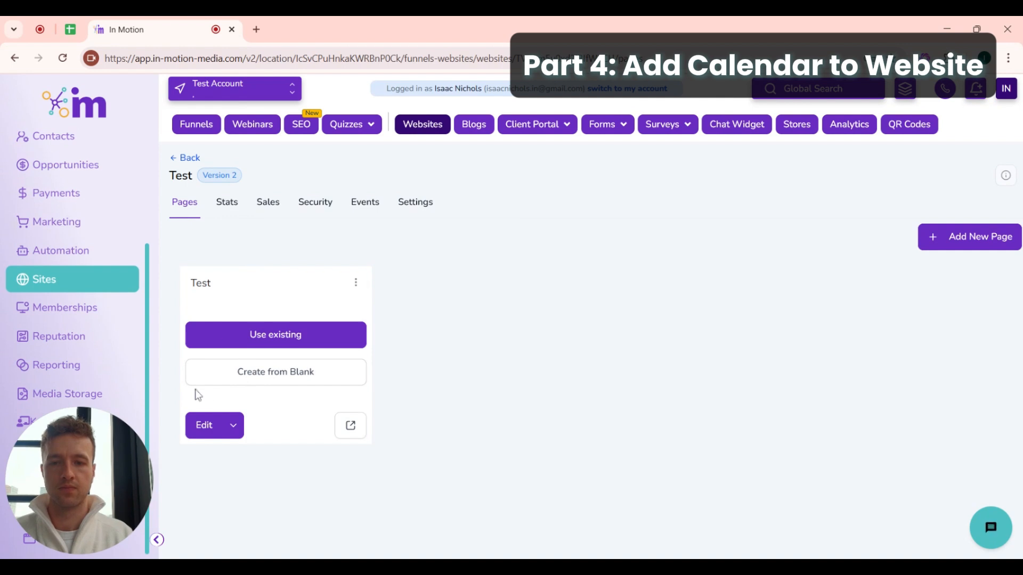
{"action": "left_click", "coordinate": [299, 374]}
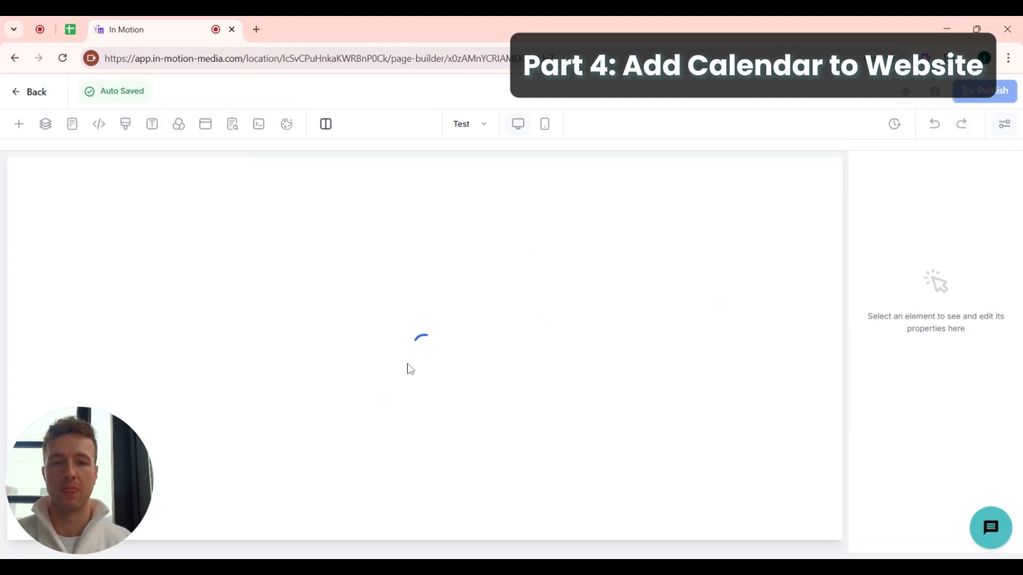
- Place a Full Width section with a one-column row on the blank page
{"action": "left_click_drag", "start_coordinate": [187, 264], "coordinate": [383, 235]}
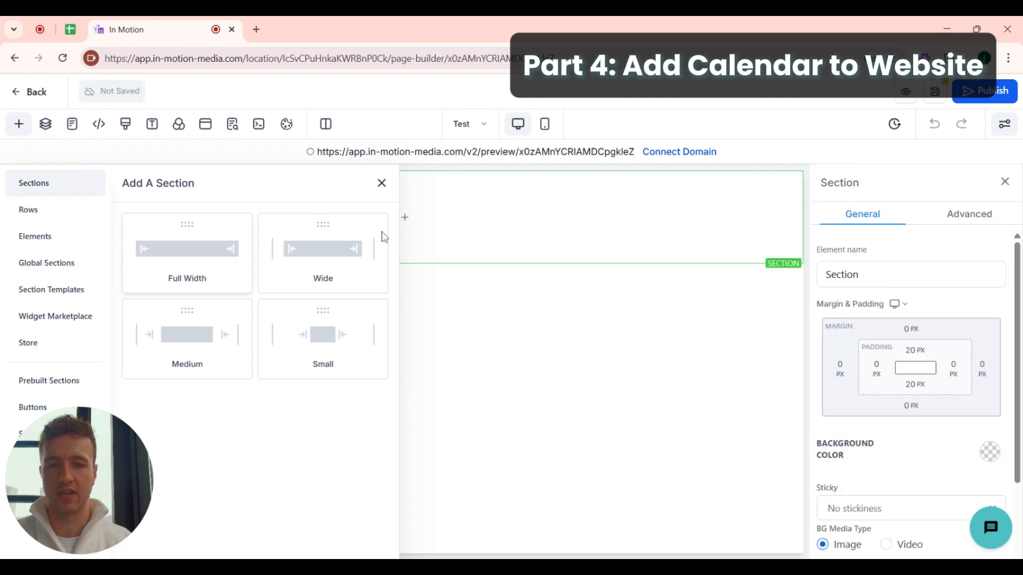
{"action": "left_click", "coordinate": [406, 220]}
{"action": "left_click", "coordinate": [219, 253]}
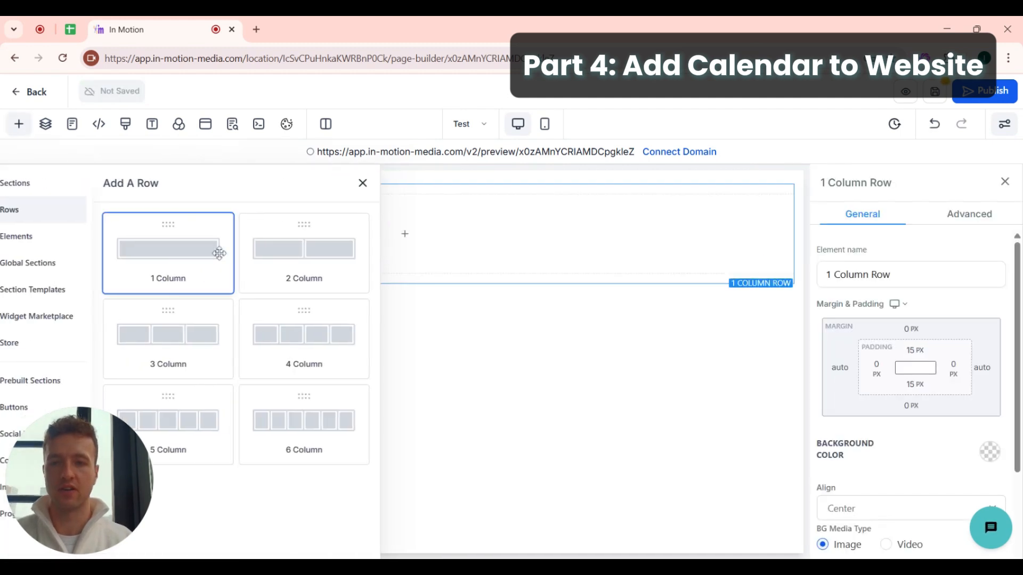
- Add a Calendar element to the row and set it to Discovery Call with Isaac
{"action": "left_click", "coordinate": [21, 124]}
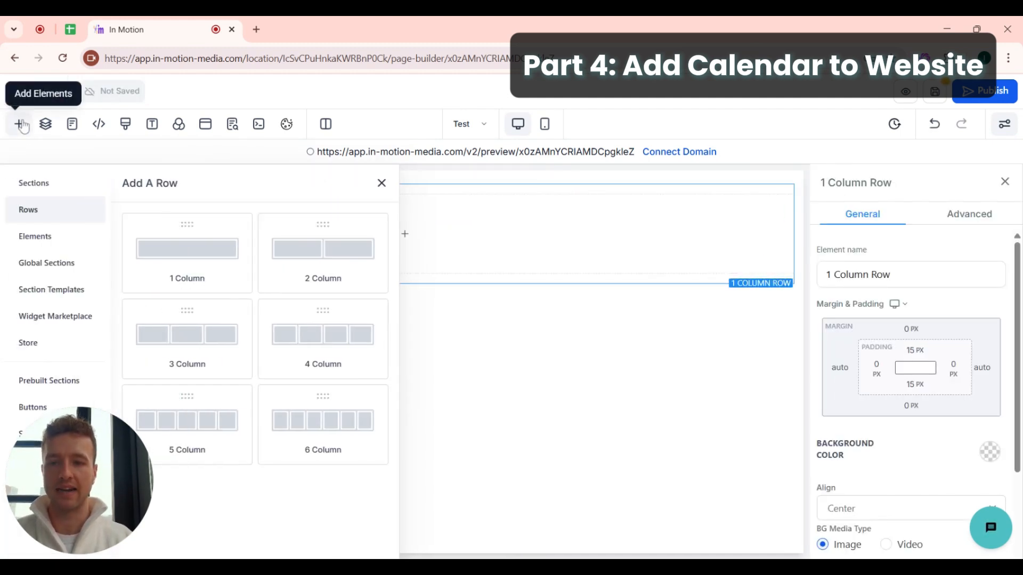
{"action": "left_click", "coordinate": [41, 244]}
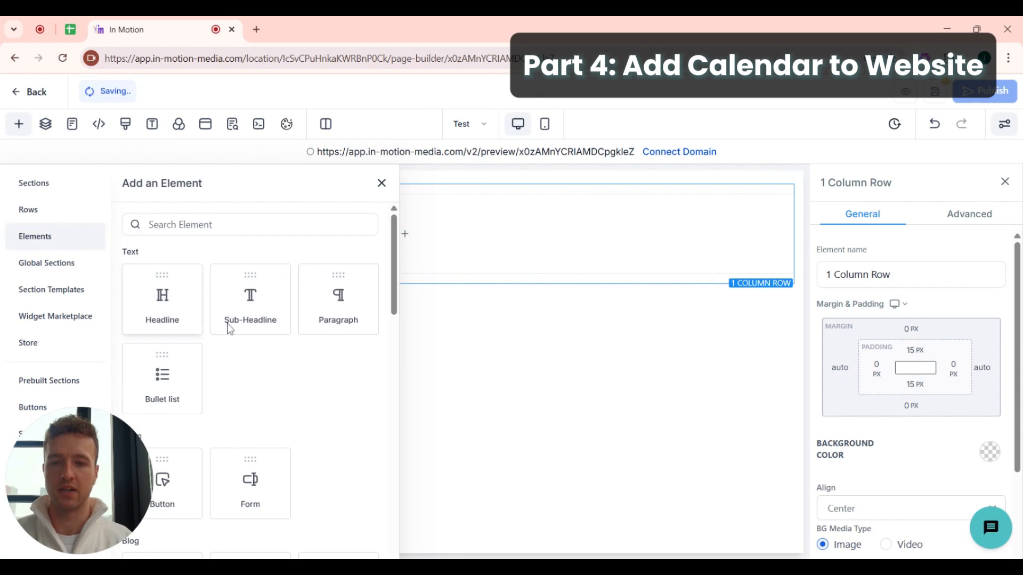
{"action": "scroll", "coordinate": [283, 458], "scroll_direction": "down", "scroll_amount": 7}
{"action": "scroll", "coordinate": [283, 458], "scroll_direction": "down", "scroll_amount": 3}
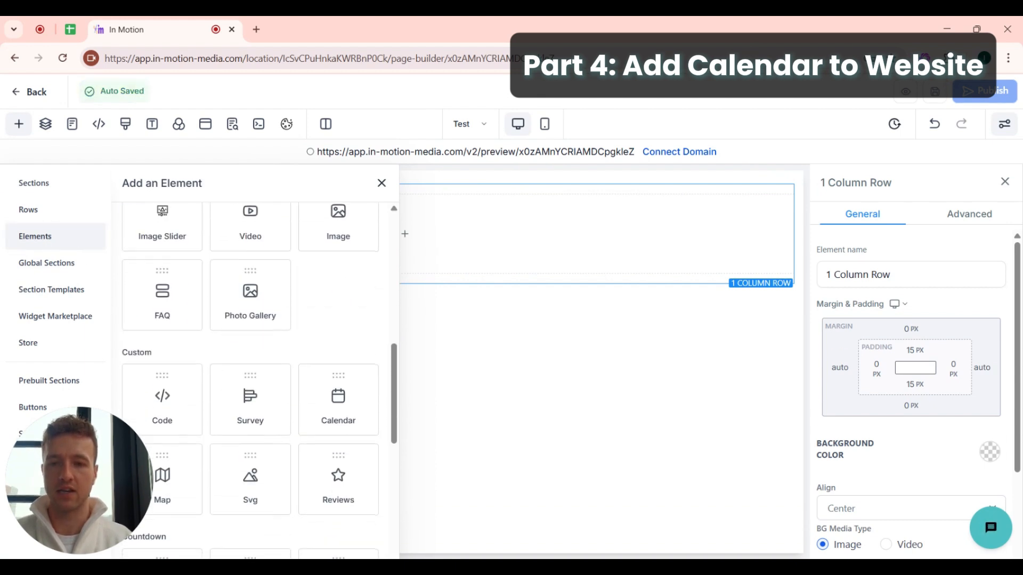
{"action": "left_click_drag", "start_coordinate": [331, 376], "coordinate": [60, 233]}
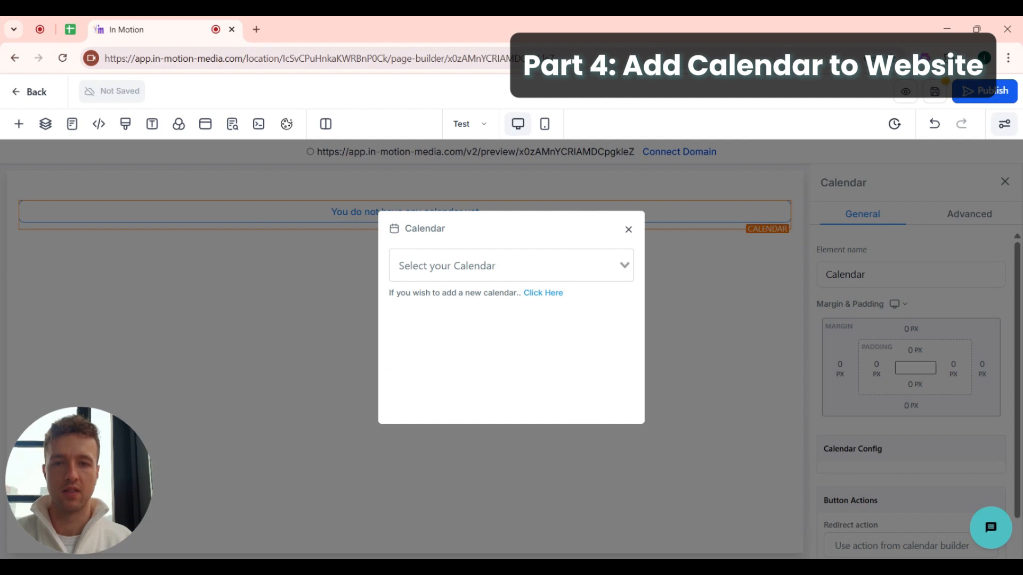
{"action": "left_click", "coordinate": [416, 266]}
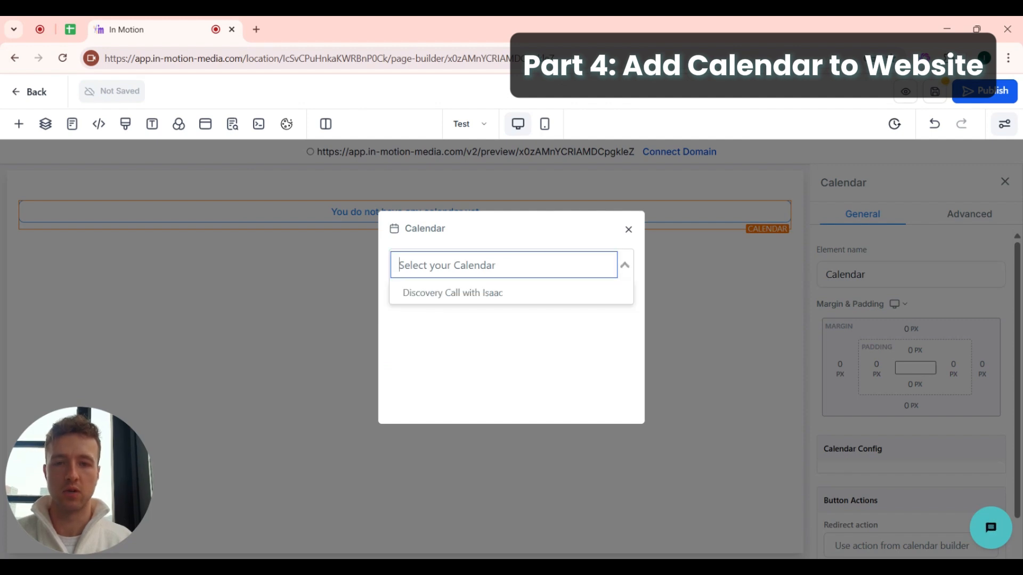
{"action": "left_click", "coordinate": [439, 293]}
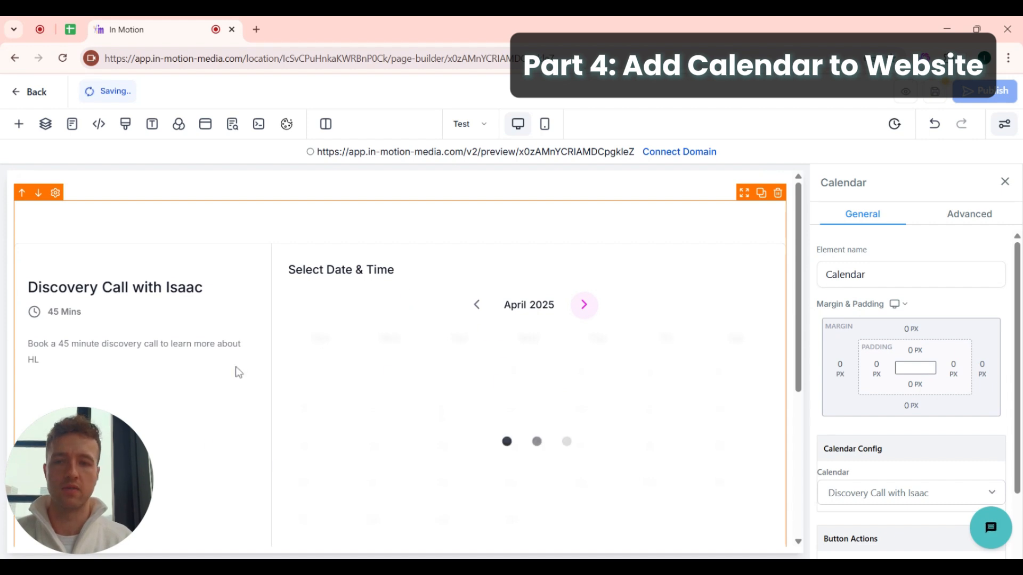
{"action": "scroll", "coordinate": [503, 334], "scroll_direction": "down", "scroll_amount": 5}
{"action": "scroll", "coordinate": [503, 334], "scroll_direction": "up", "scroll_amount": 5}
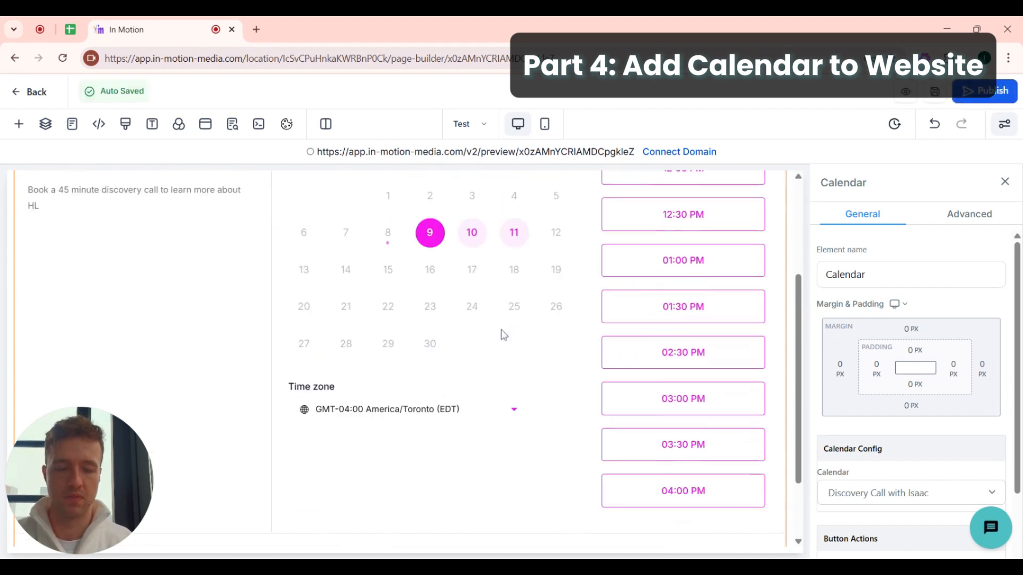